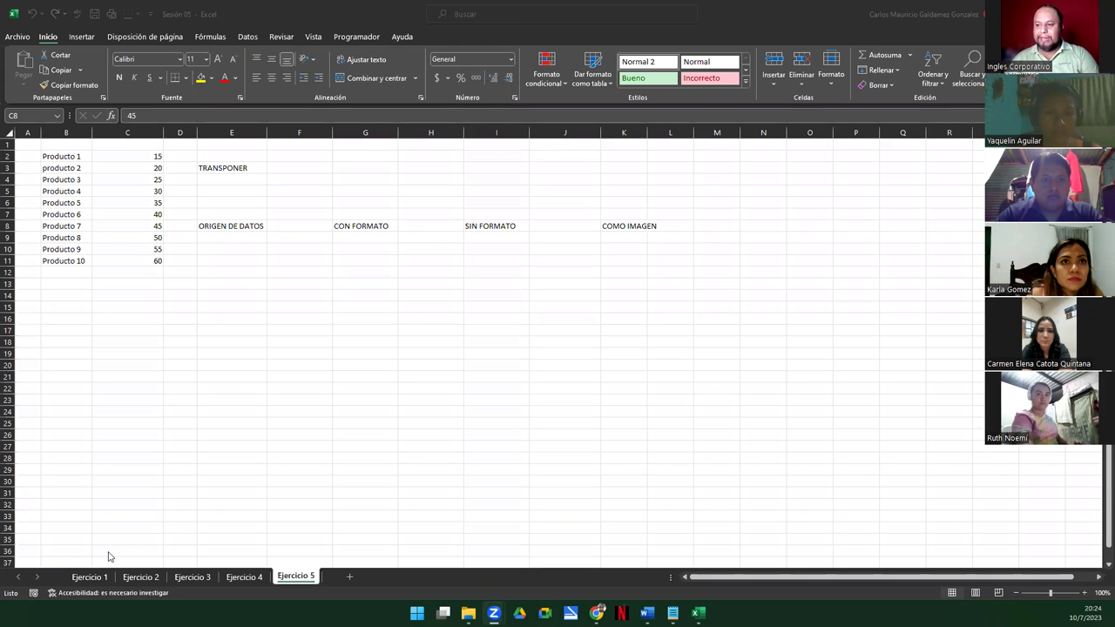
- Review the payroll tables on the Ejercicio 1, Ejercicio 2 and Ejercicio 3 sheets
left_click(94, 589)
left_click(92, 578)
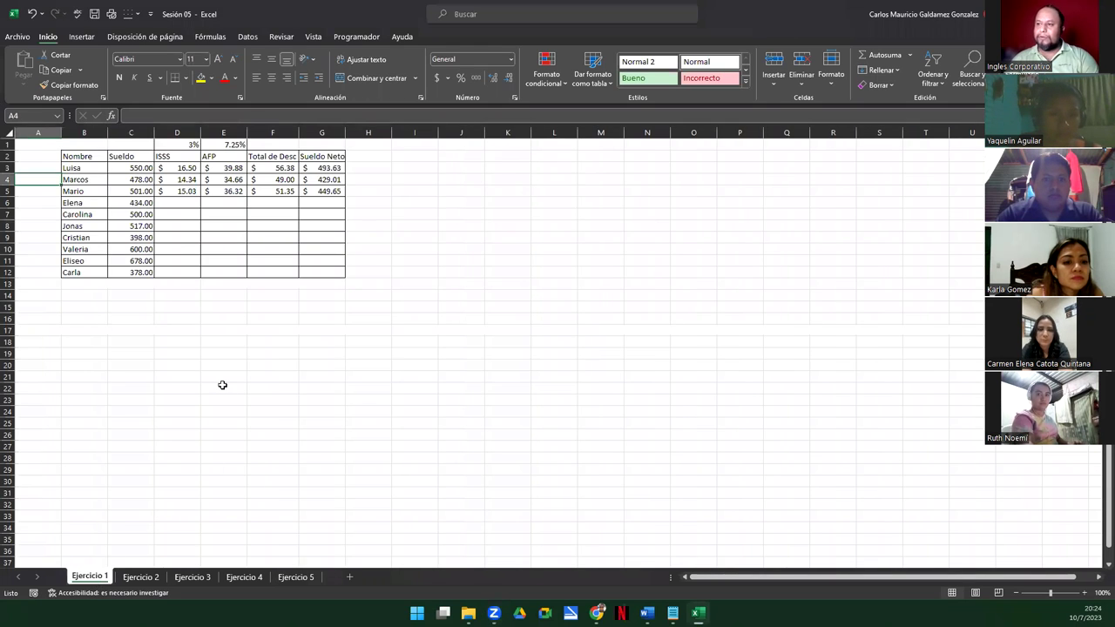
left_click(178, 250)
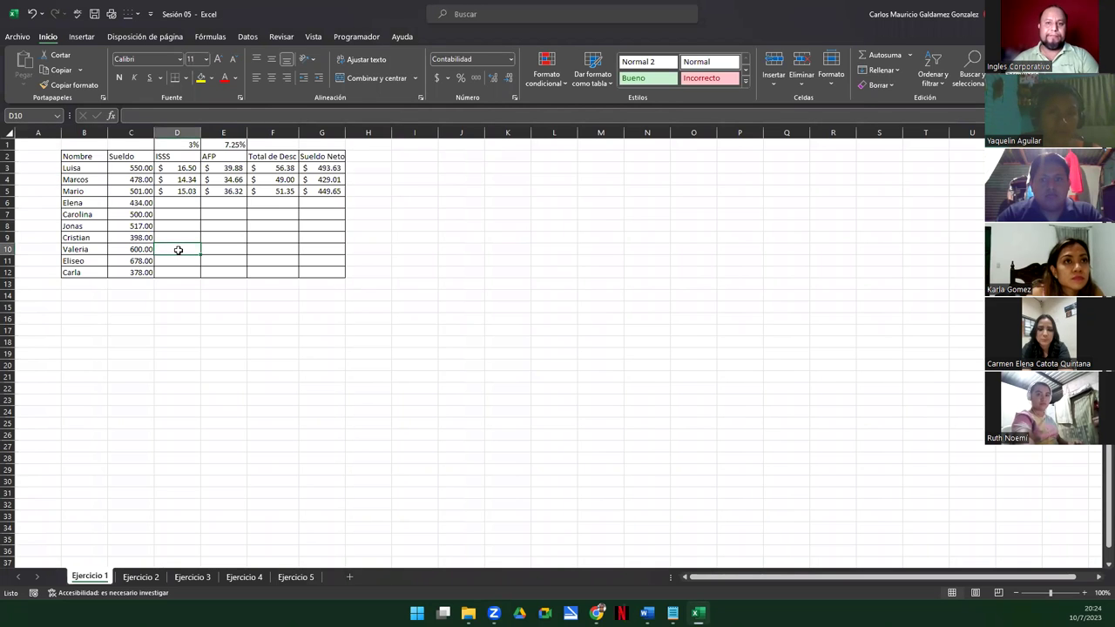
left_click(141, 576)
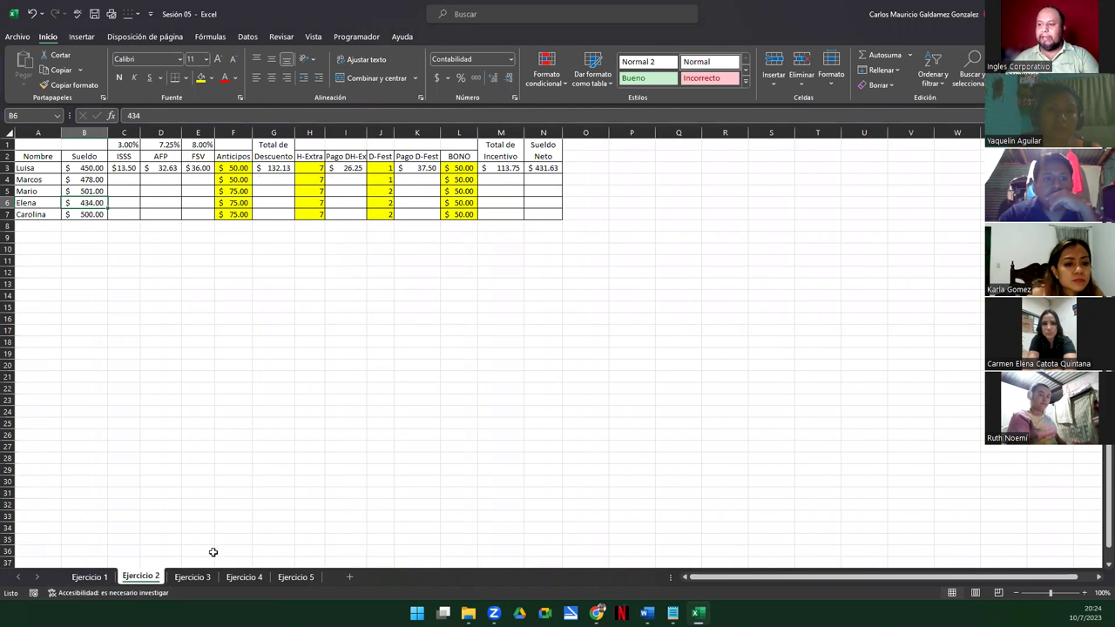
left_click(180, 584)
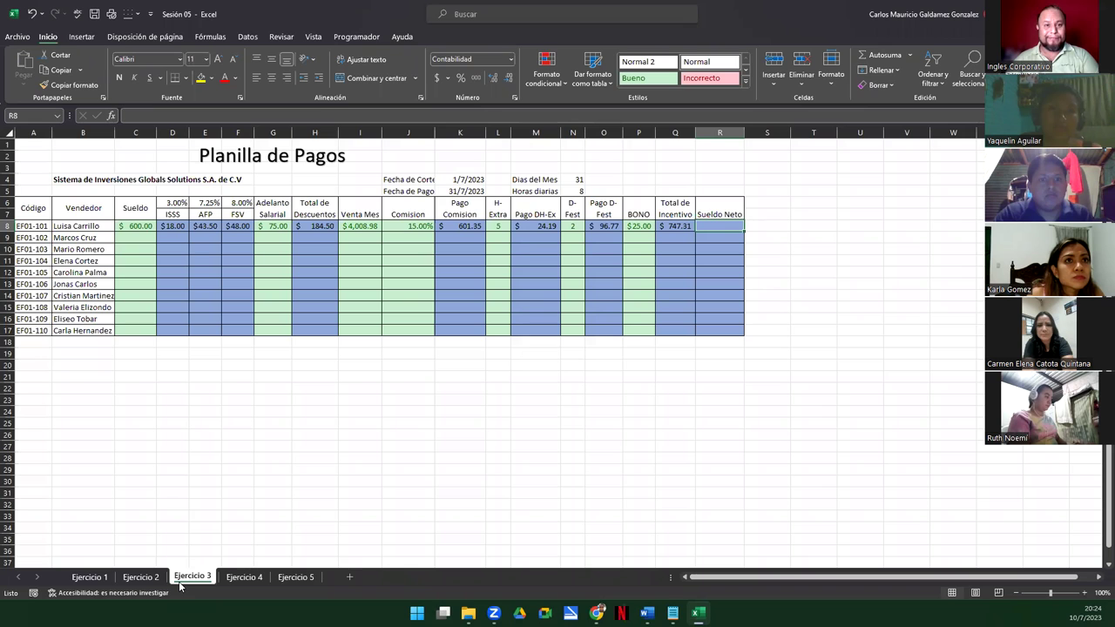
left_click(138, 578)
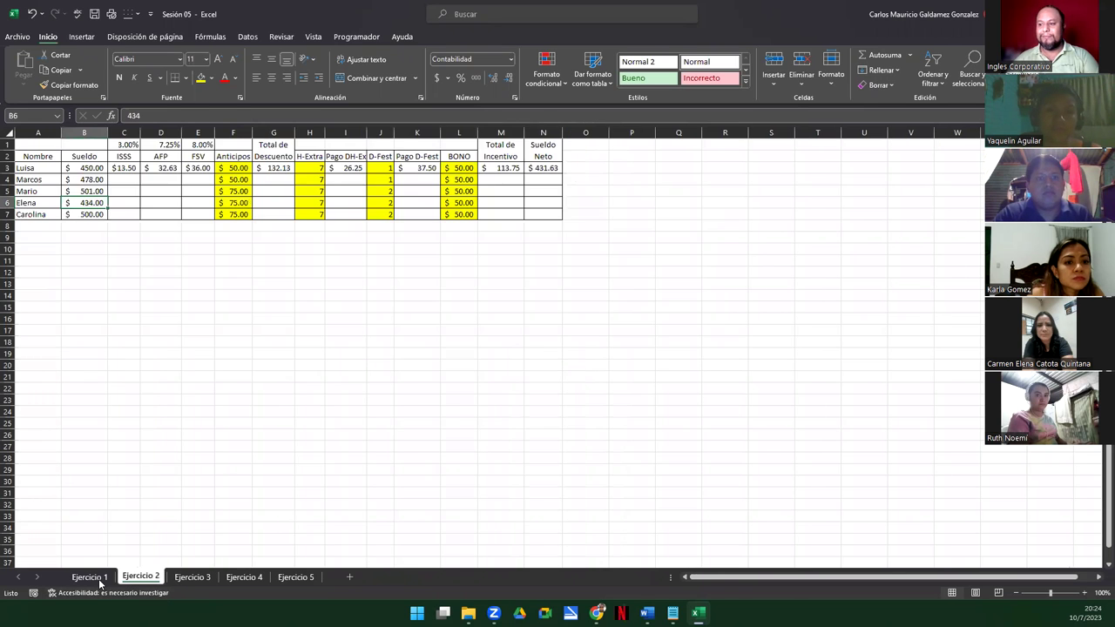
left_click(90, 578)
left_click(180, 584)
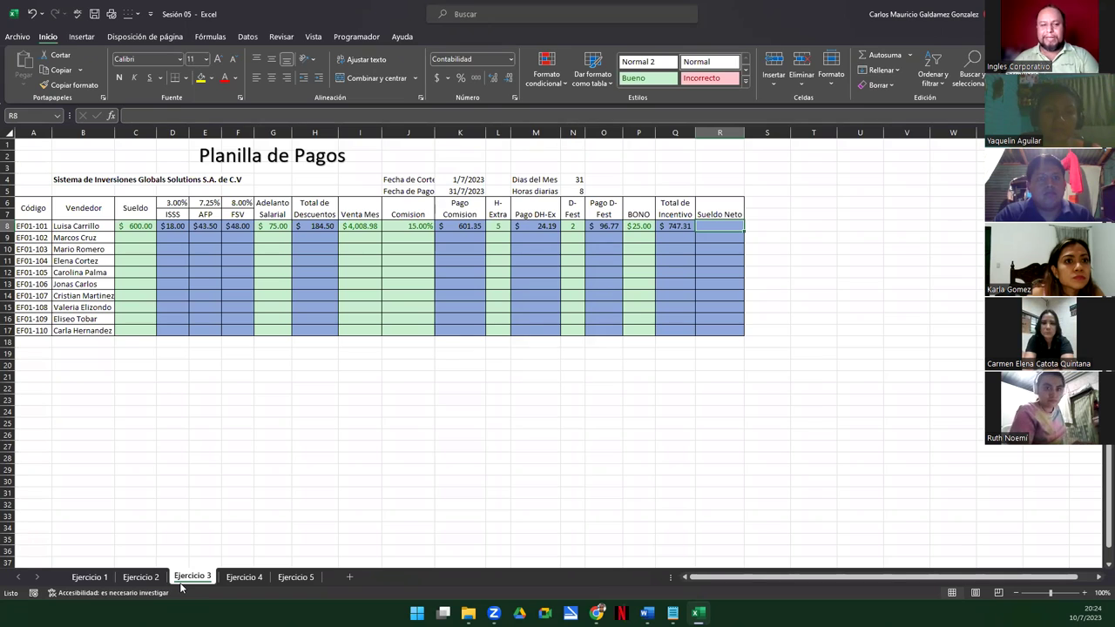
- Examine the formatted data table B3:J6 and the Item, Cantidad and Precio table A11:C18 on the Ejercicio 4 sheet
left_click(242, 577)
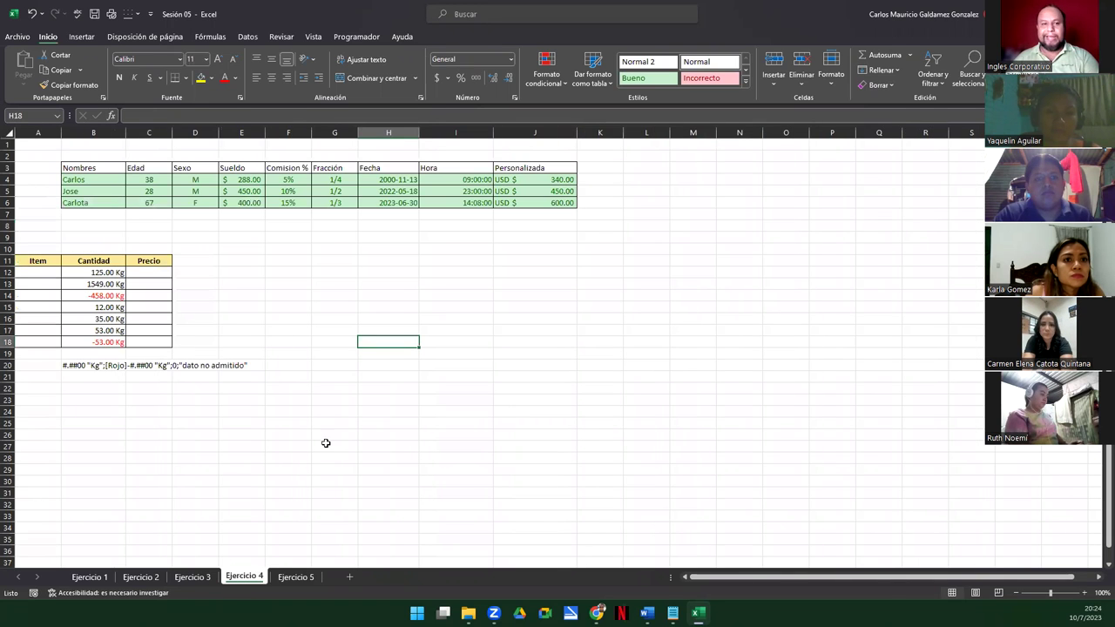
left_click_drag(89, 169, 542, 206)
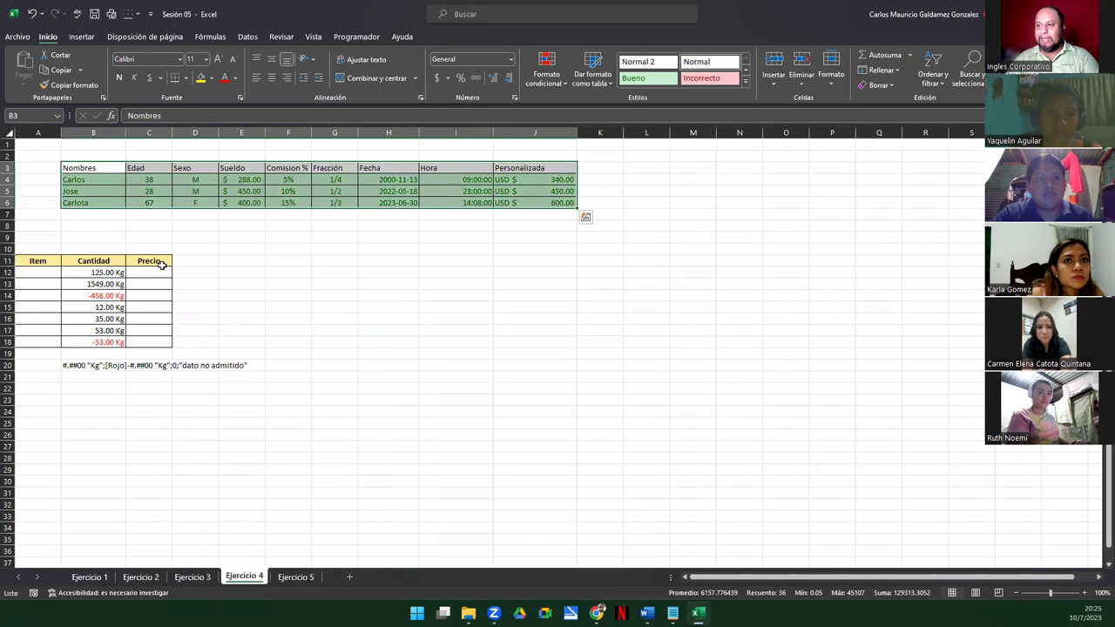
left_click(58, 282)
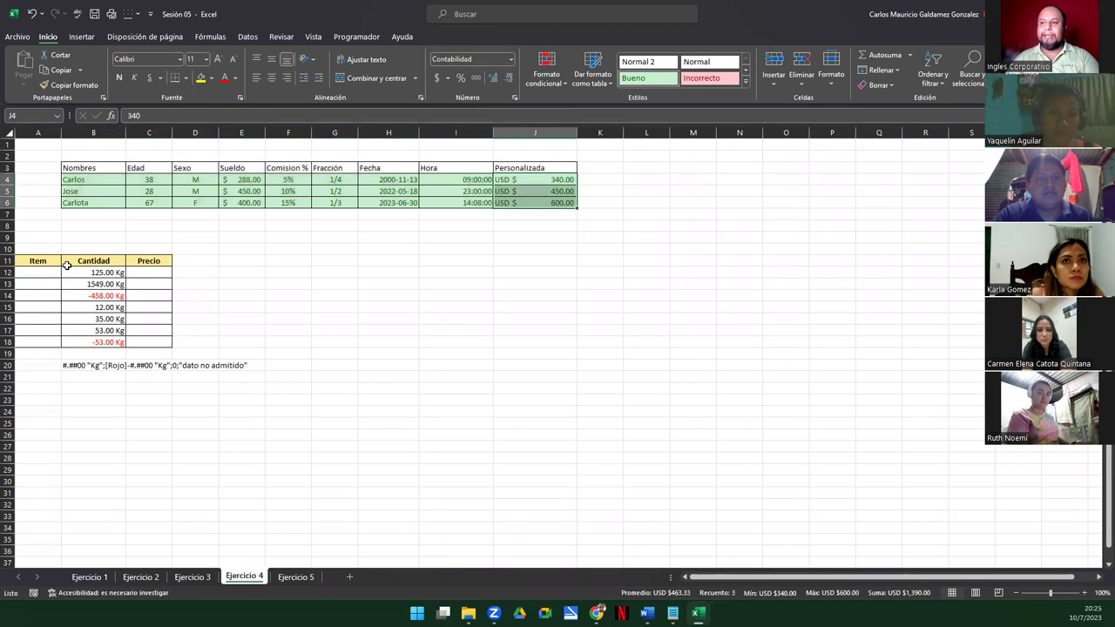
left_click_drag(38, 261, 142, 339)
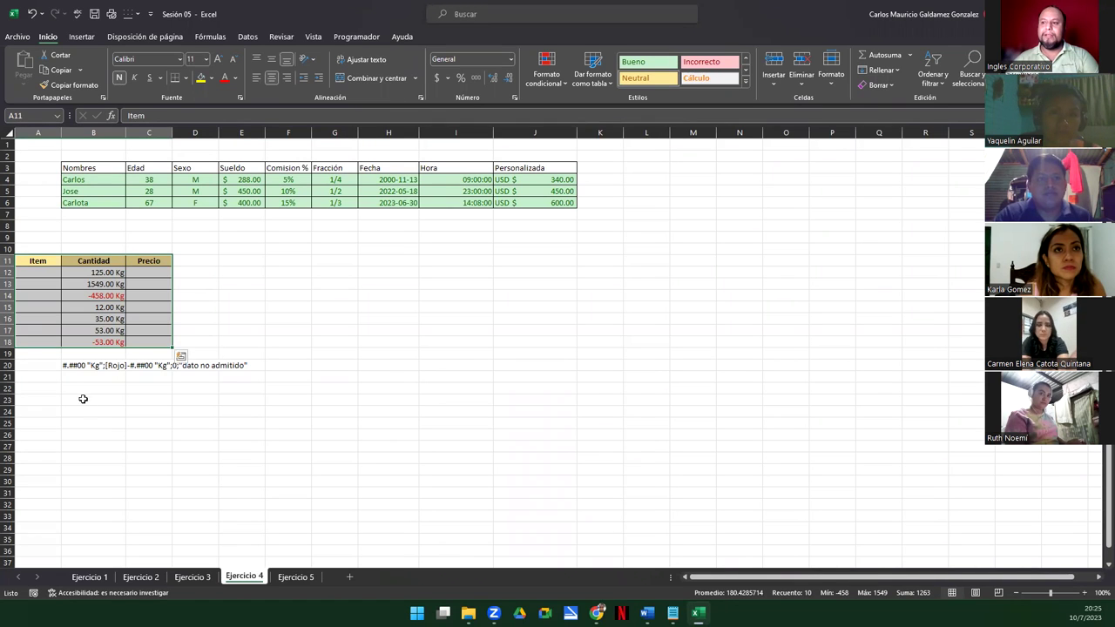
- Examine the custom number format code in cell B20, including its [Rojo] section, without changing it
left_click(65, 366)
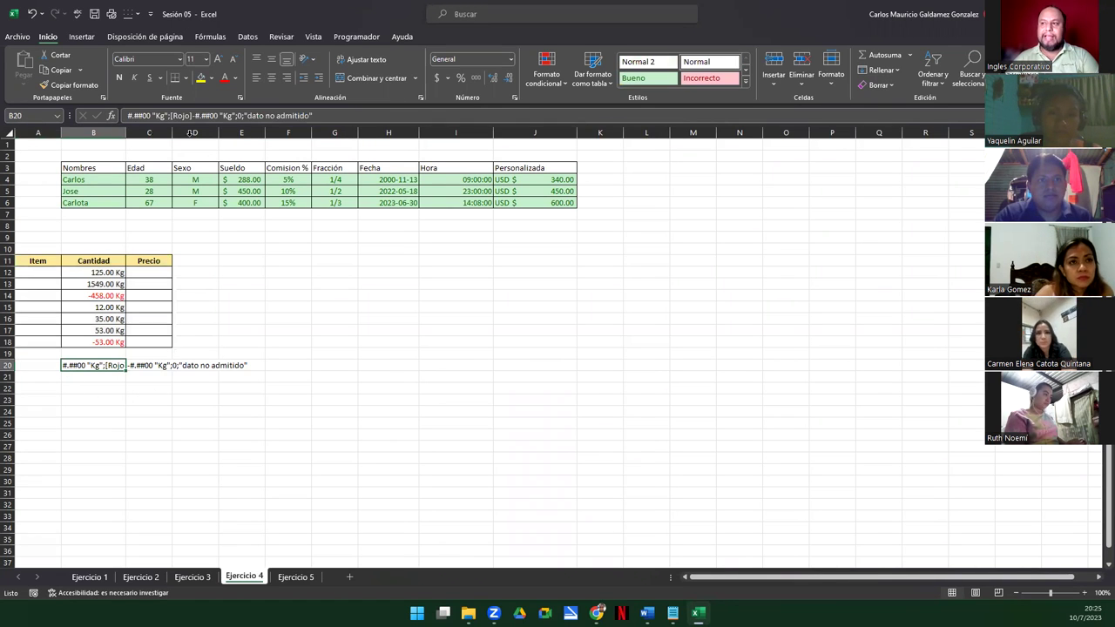
left_click(173, 116)
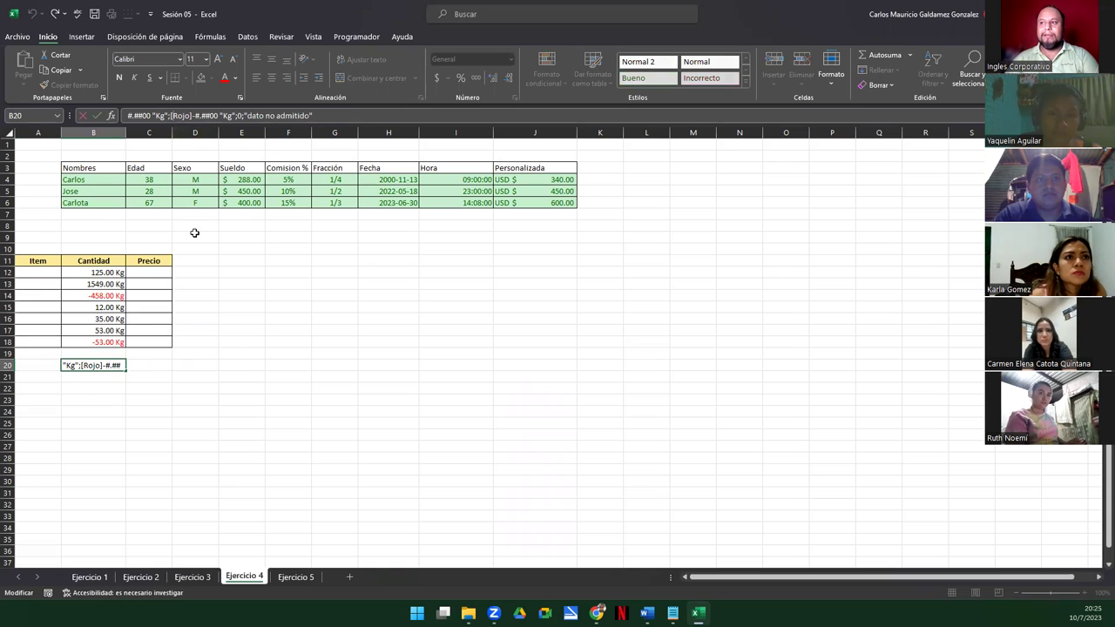
left_click_drag(171, 118, 194, 119)
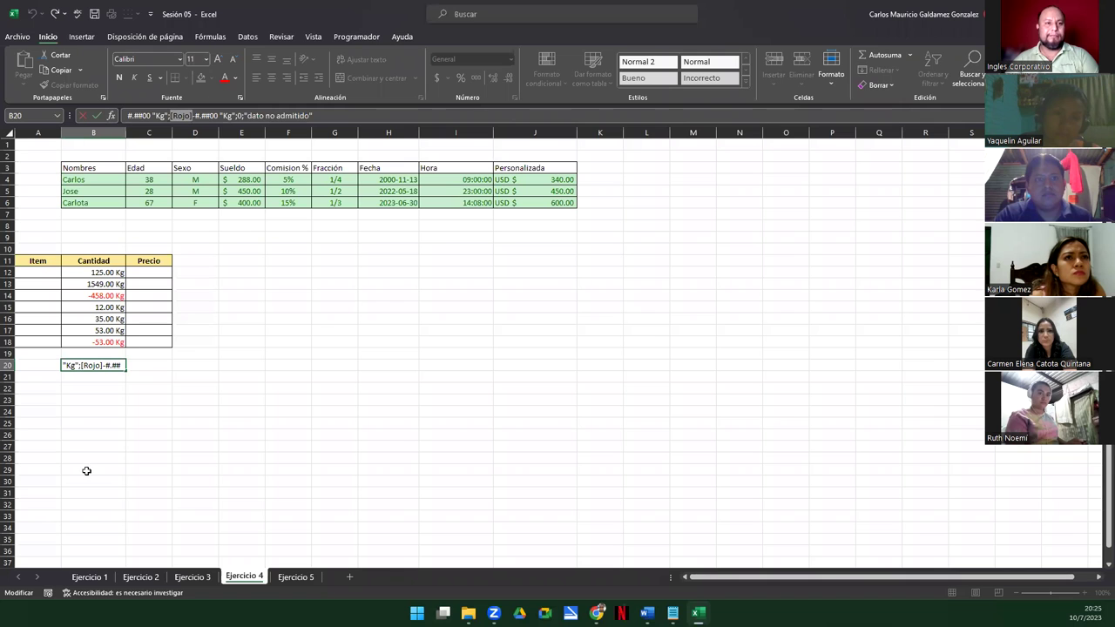
key("Return")
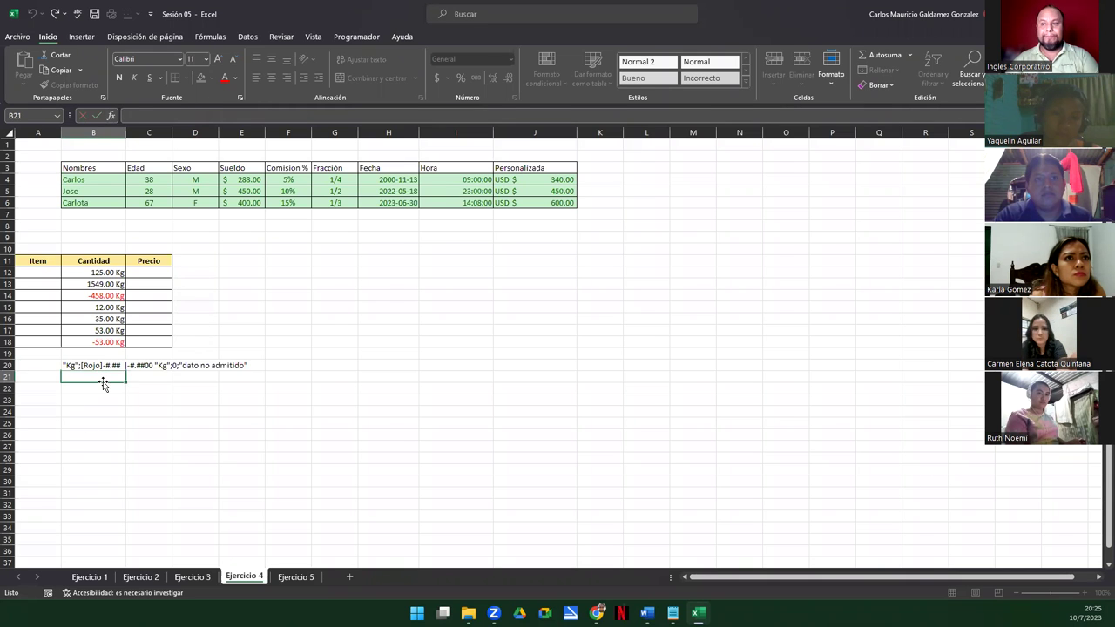
scroll(108, 384, "up", 2, "ctrl")
scroll(110, 385, "up", 1, "ctrl")
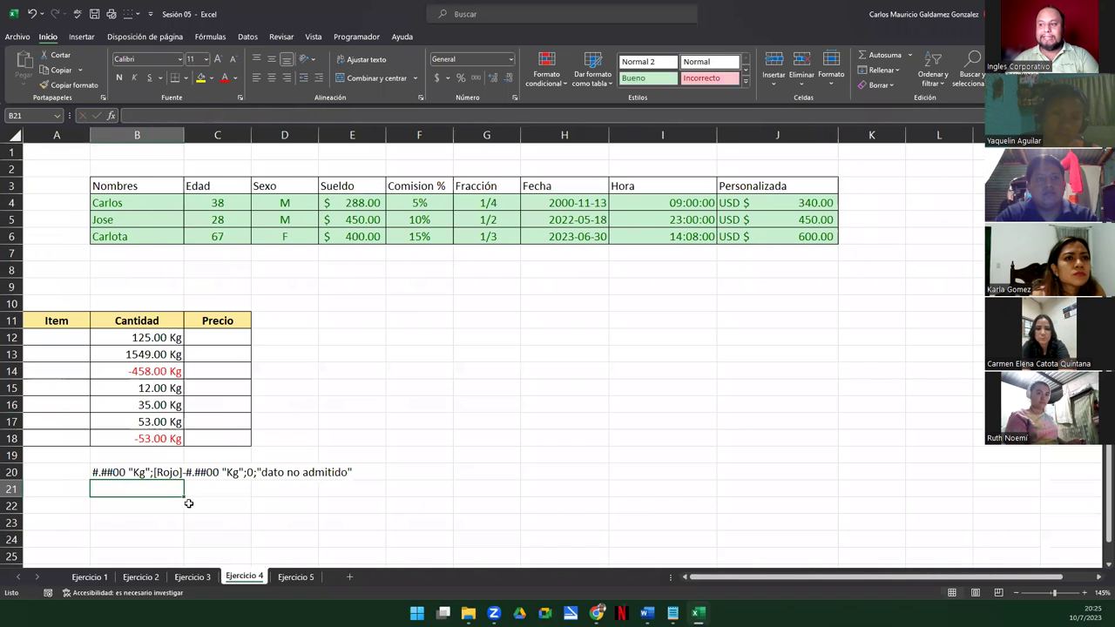
left_click(164, 476)
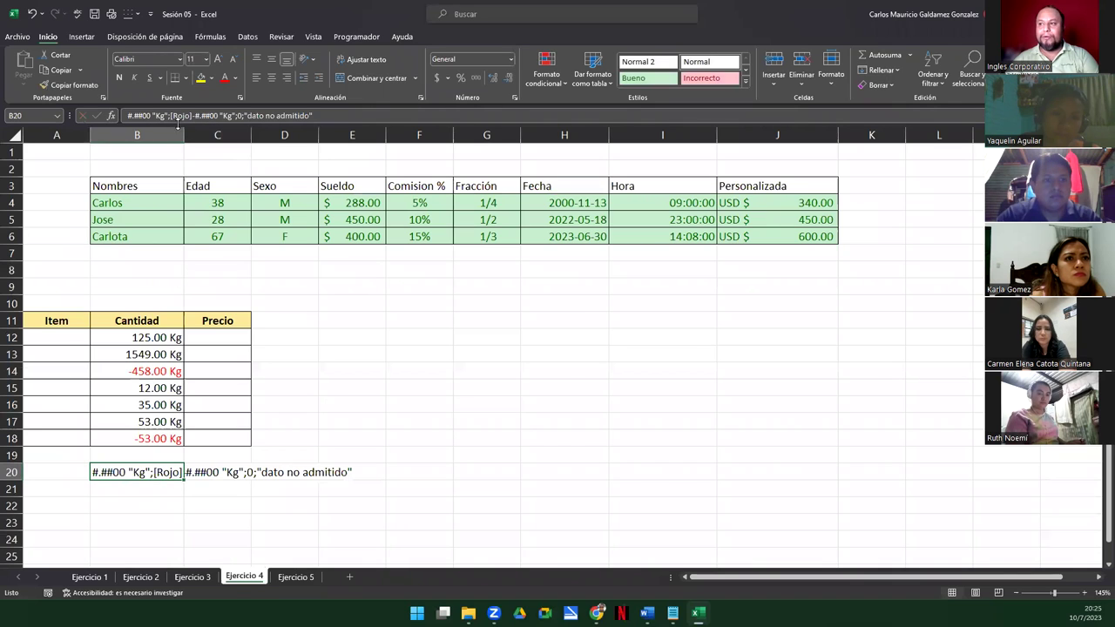
key("F2")
key("Left")
key("Left")
key("Left")
key("Left")
key("Left")
key("Left")
key("Left")
key("Left")
key("Left")
key("Left")
key("Left")
key("Left")
key("Left")
key("Left")
key("Left")
key("Left")
key("Left")
key("Left")
key("Left")
key("Left")
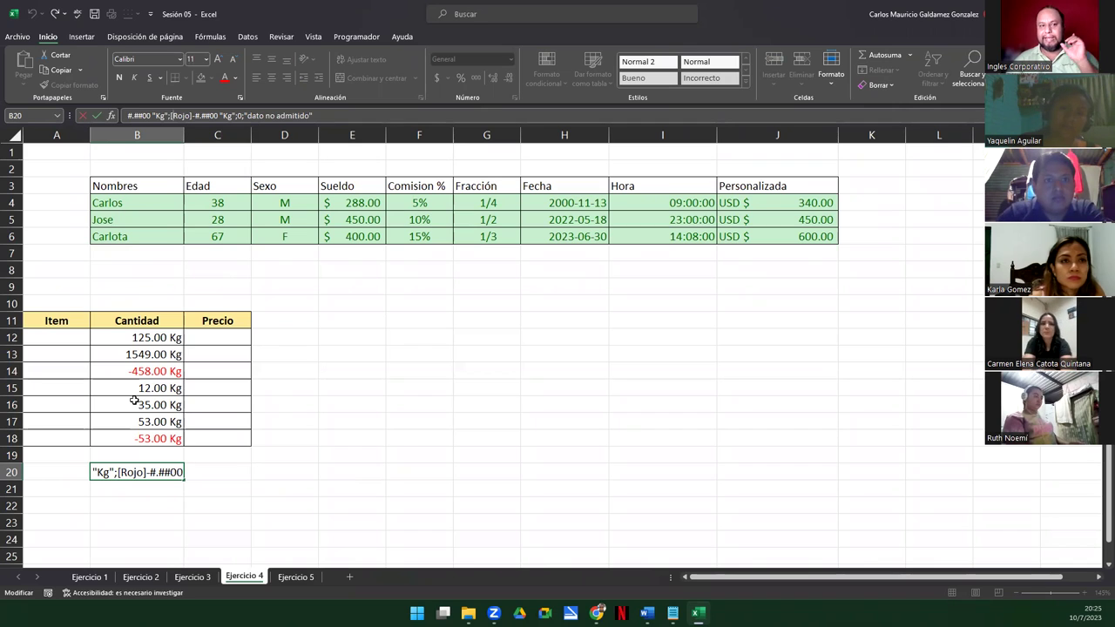
left_click(248, 438)
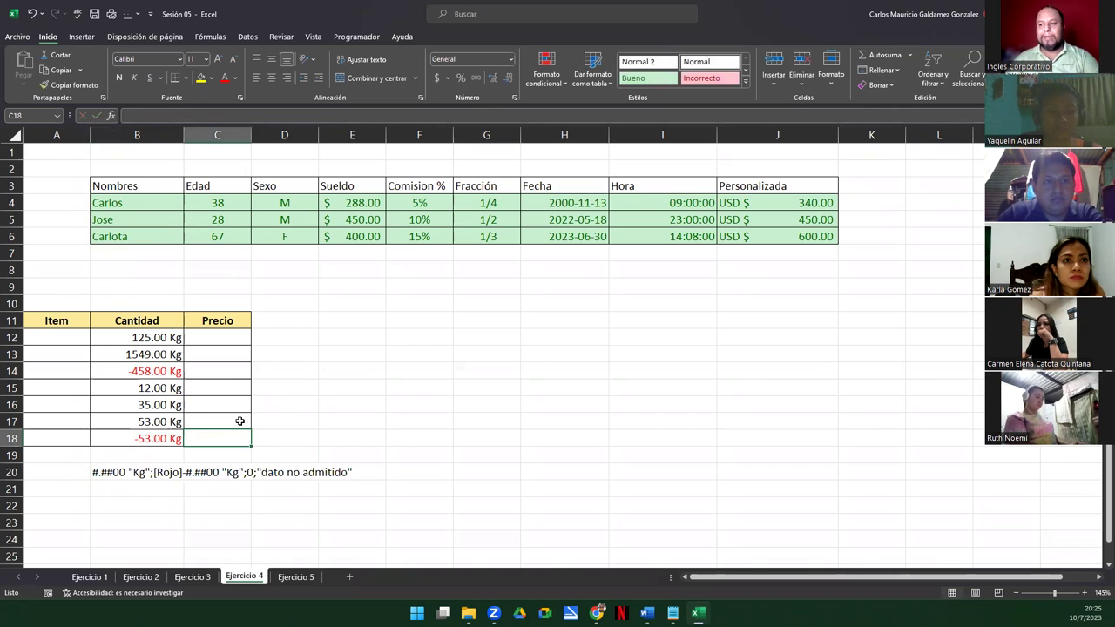
- Open the Ejercicio 5 sheet and slightly widen column K
left_click(295, 577)
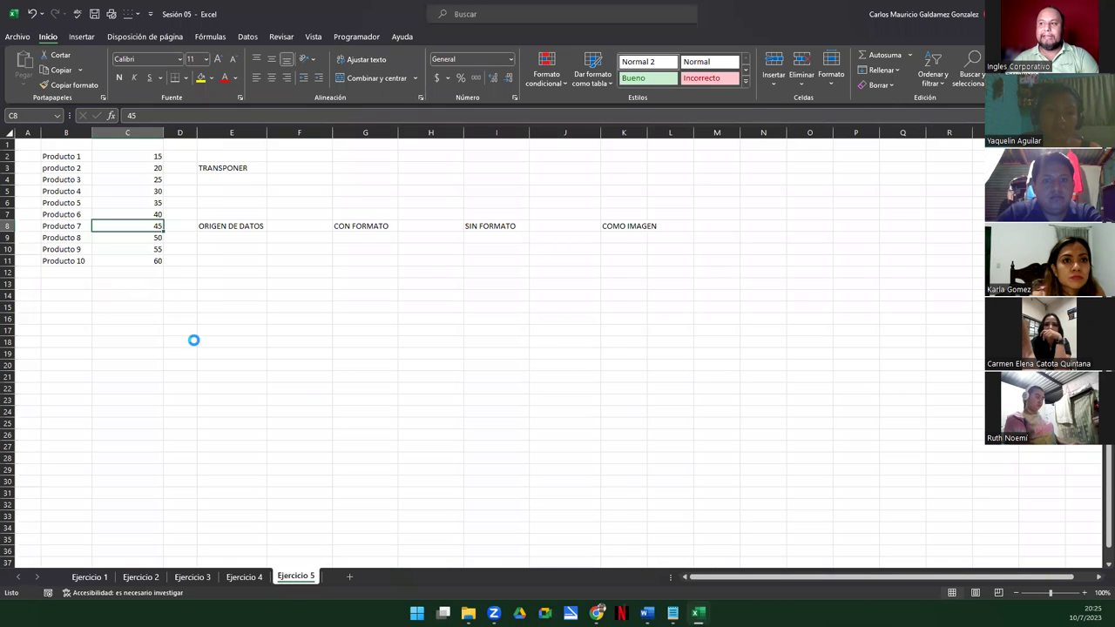
scroll(193, 340, "up", 1)
scroll(194, 341, "down", 1)
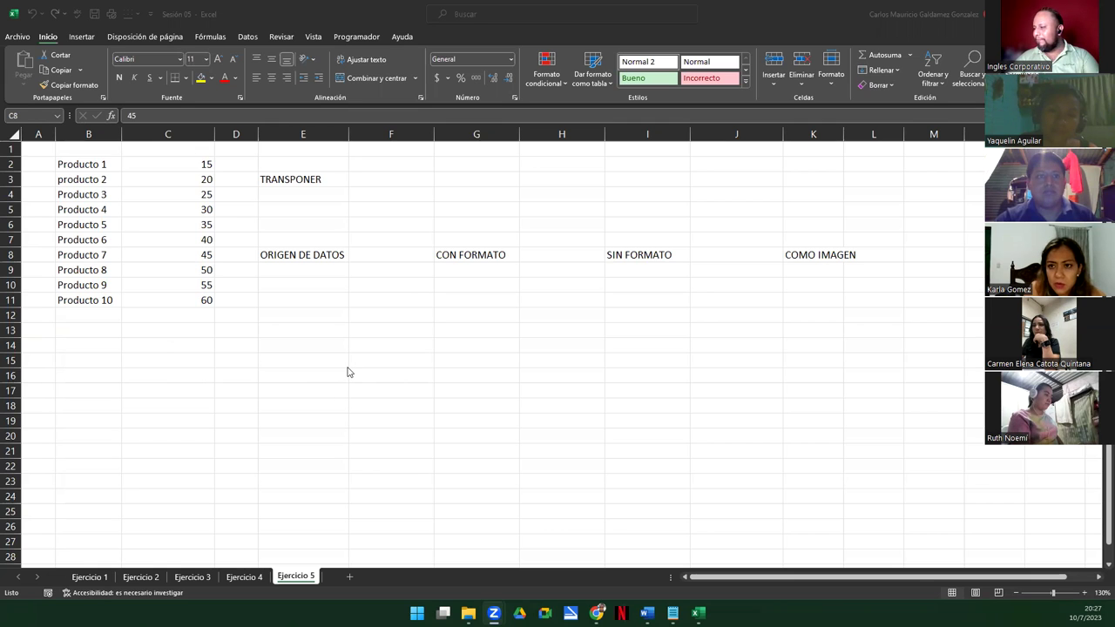
scroll(347, 372, "up", 1, "ctrl")
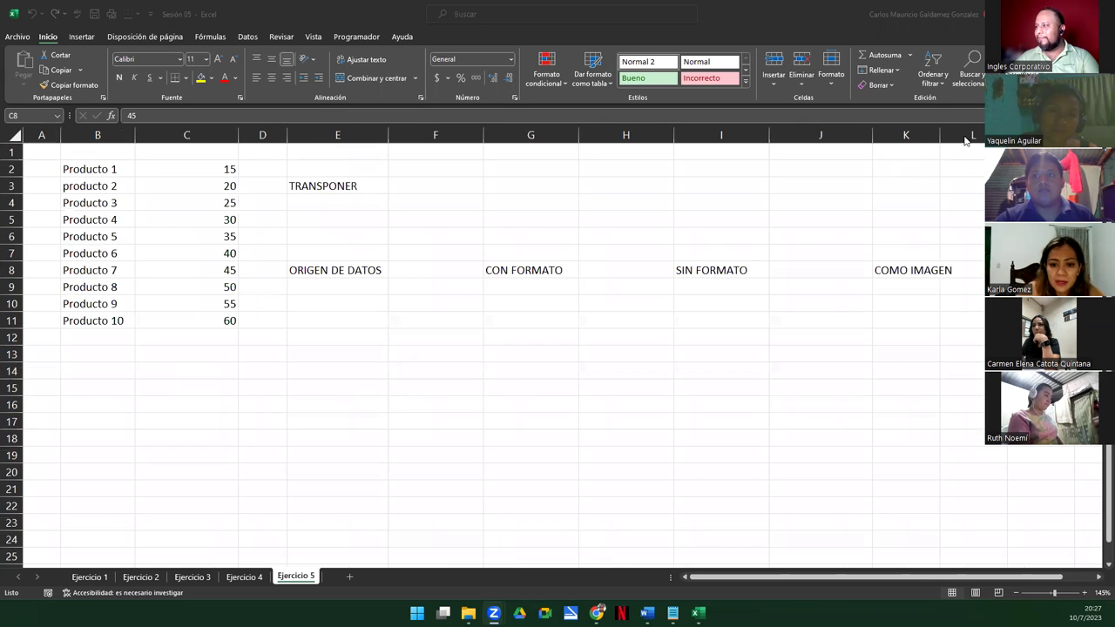
left_click_drag(944, 137, 960, 138)
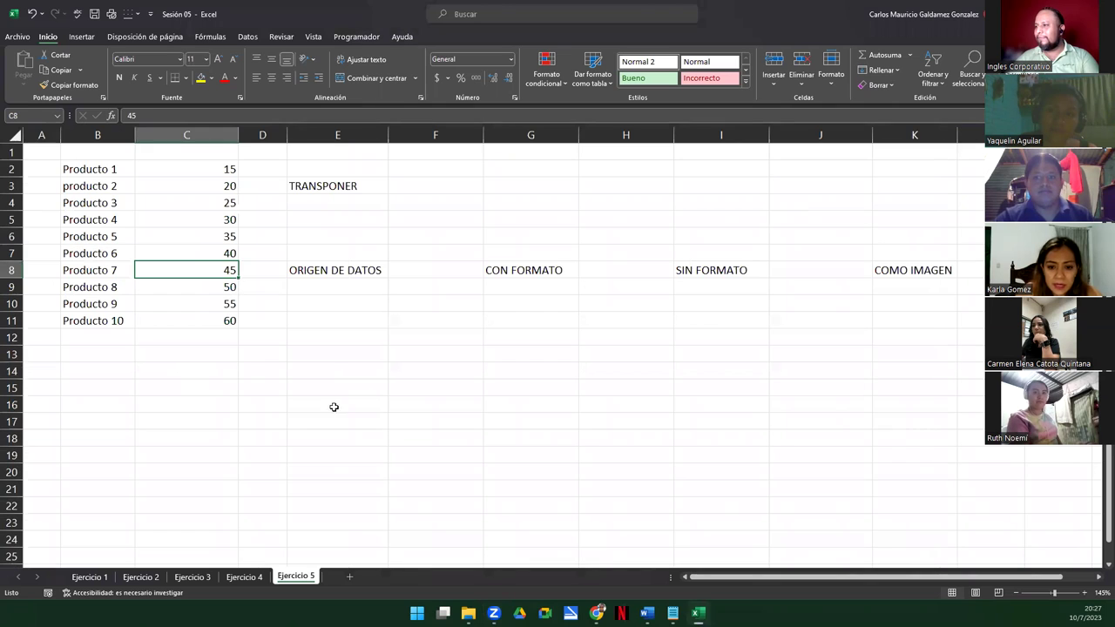
left_click(221, 373)
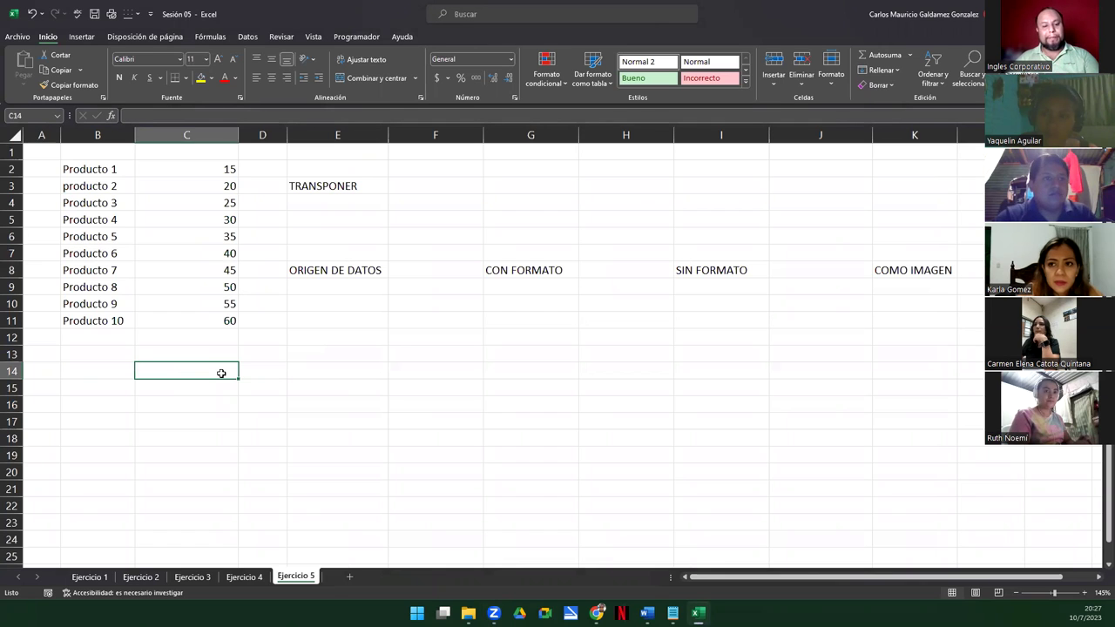
key("ctrl+c")
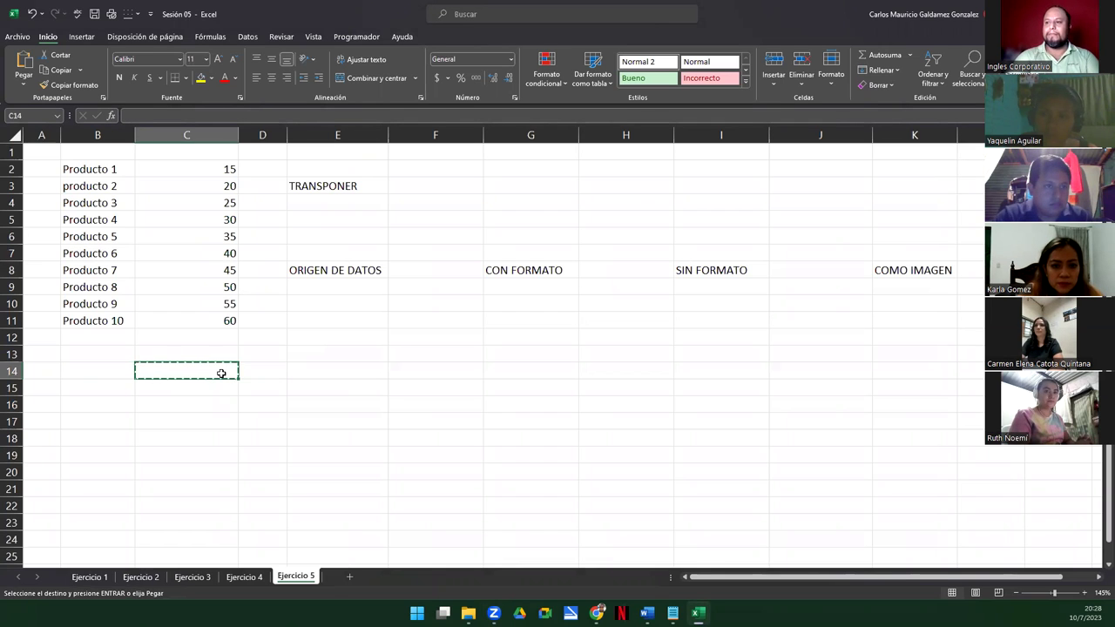
key("Escape")
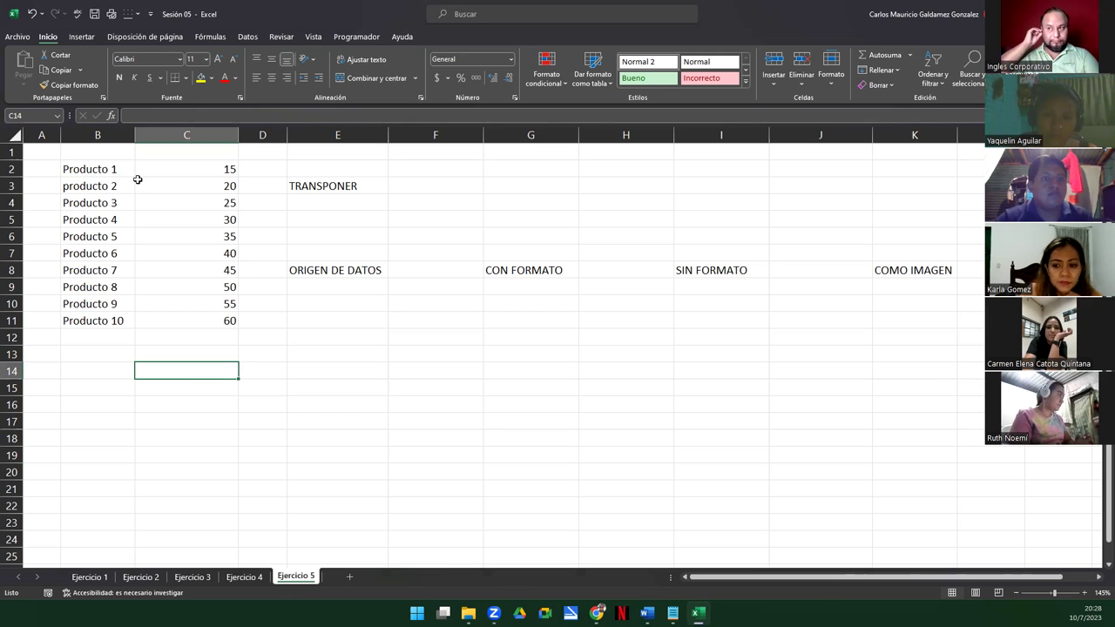
- Display the Office clipboard and copy cells B2, C2 and C11 to it one at a time
left_click(103, 99)
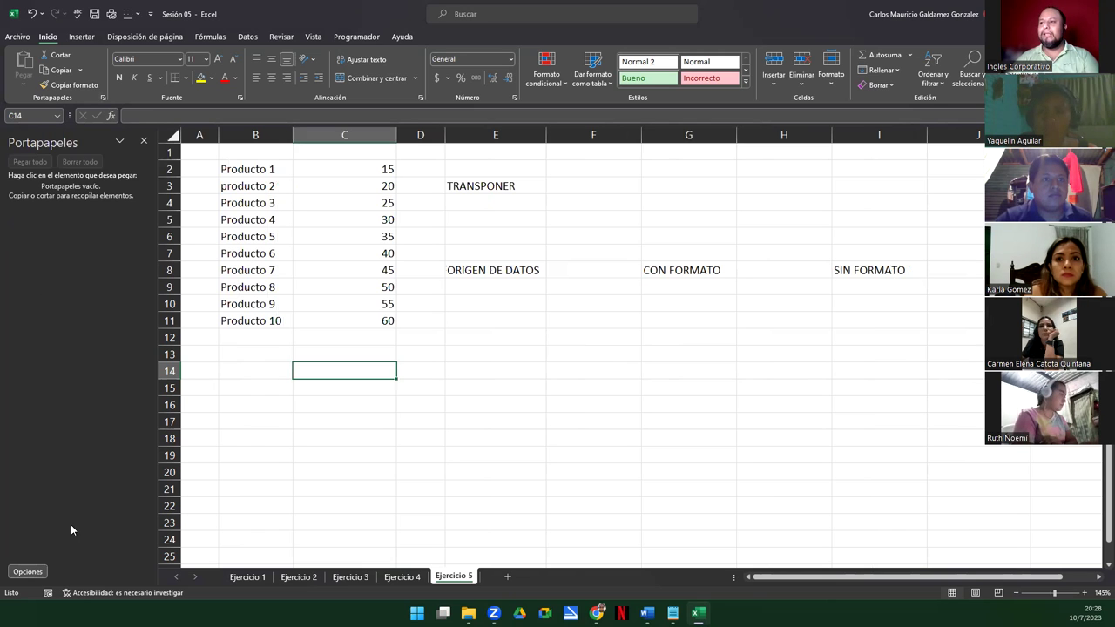
left_click(250, 168)
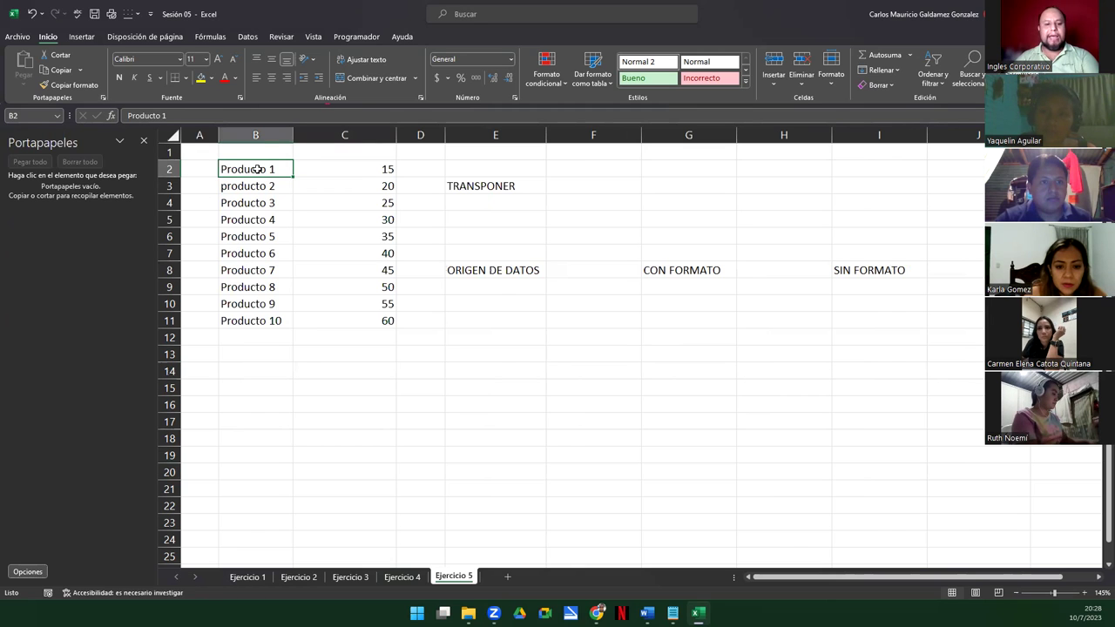
key("ctrl+c")
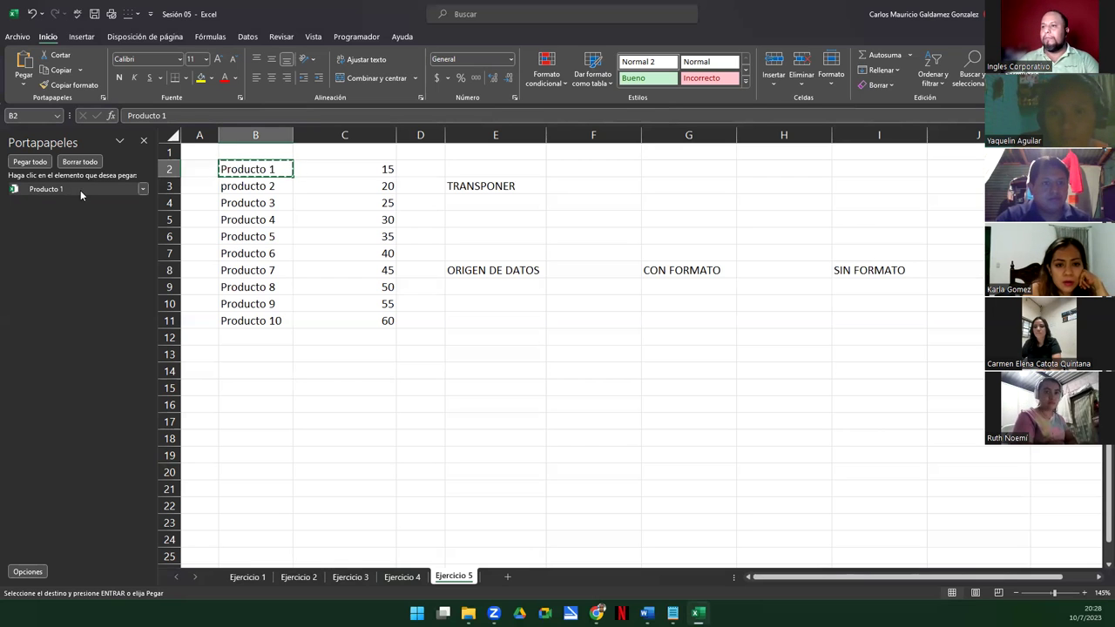
left_click(333, 171)
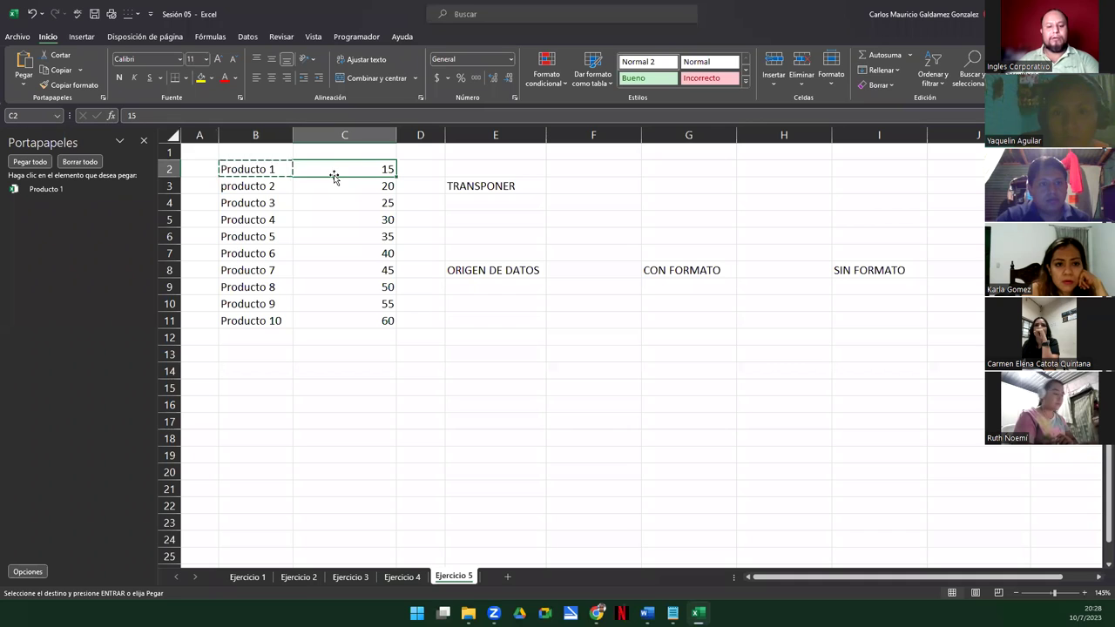
key("ctrl+c")
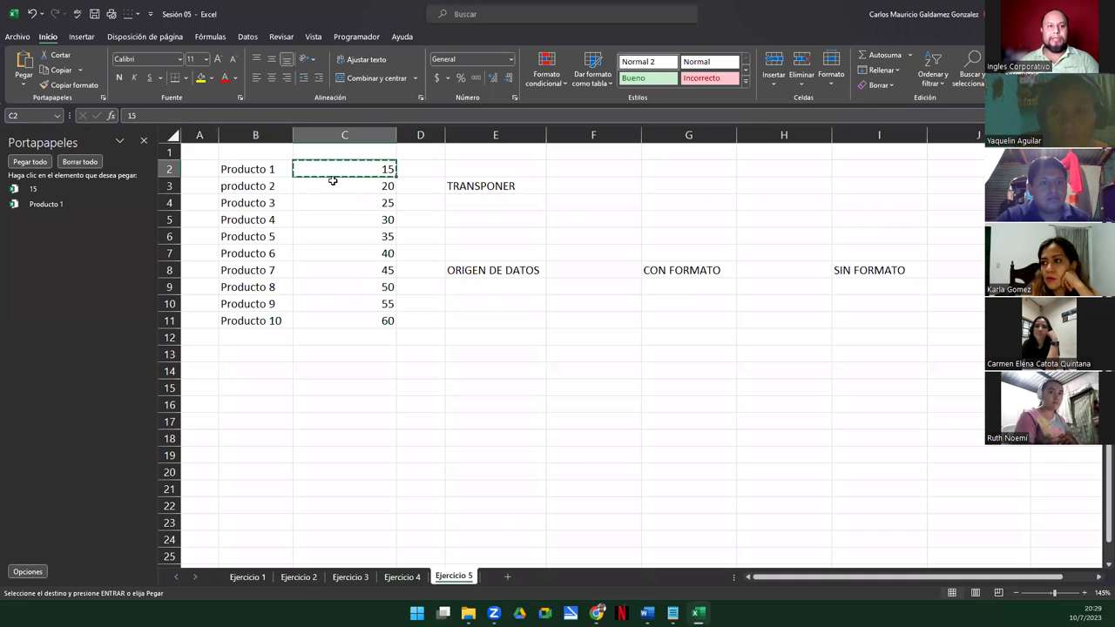
left_click(346, 320)
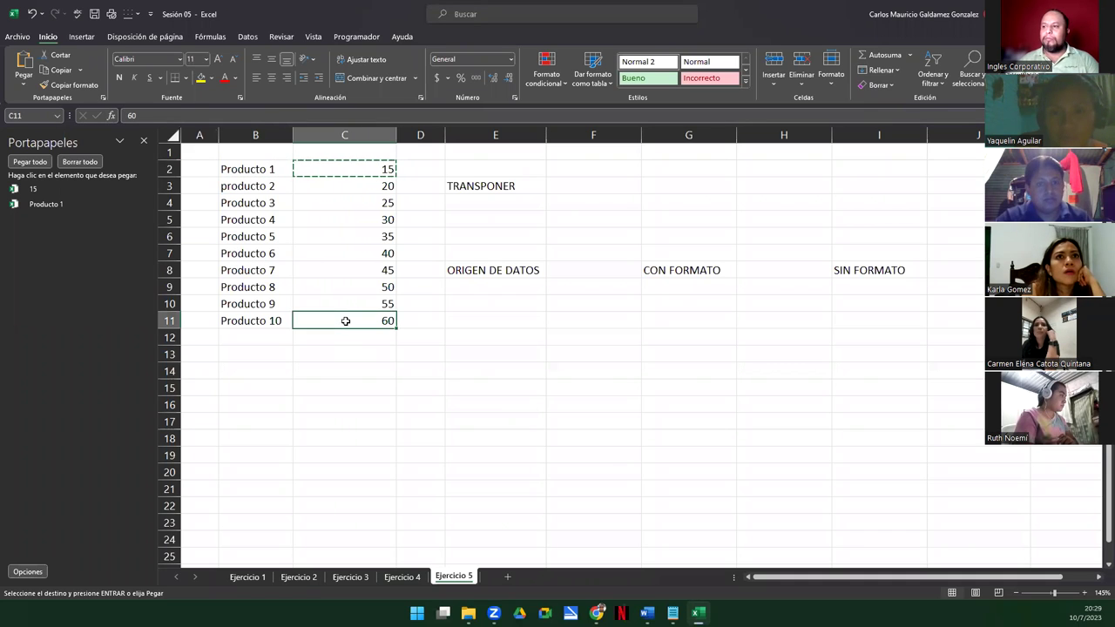
key("ctrl+c")
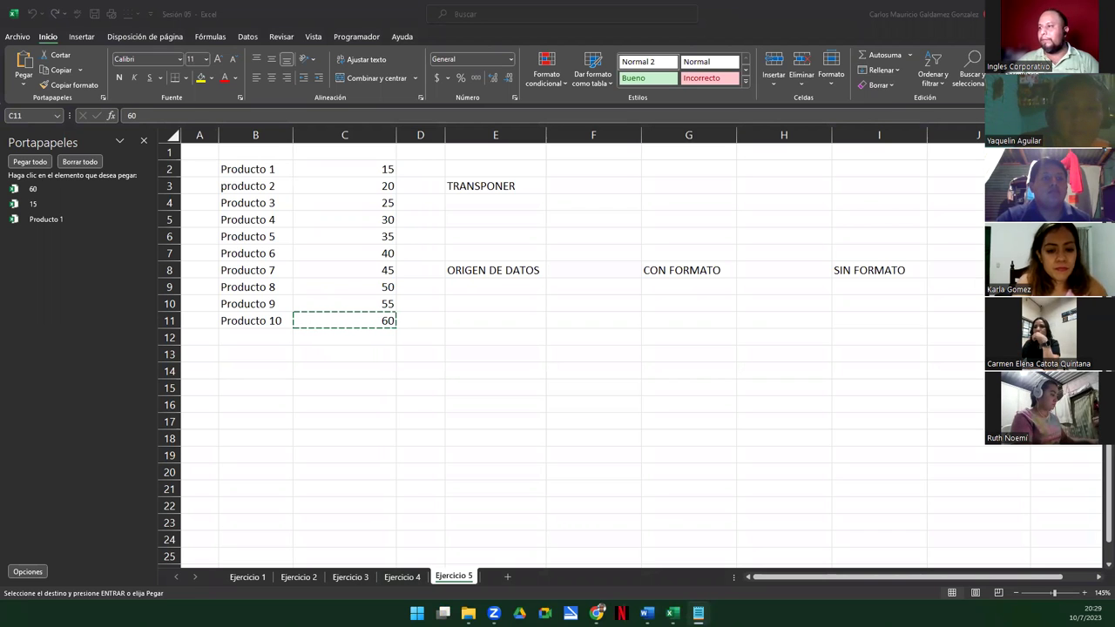
- Switch to Notepad, copy the line "FORMATO PARA MENSAJE DE WHATSAPP" and return to the Excel workbook
key("alt+Tab")
triple_click(456, 218)
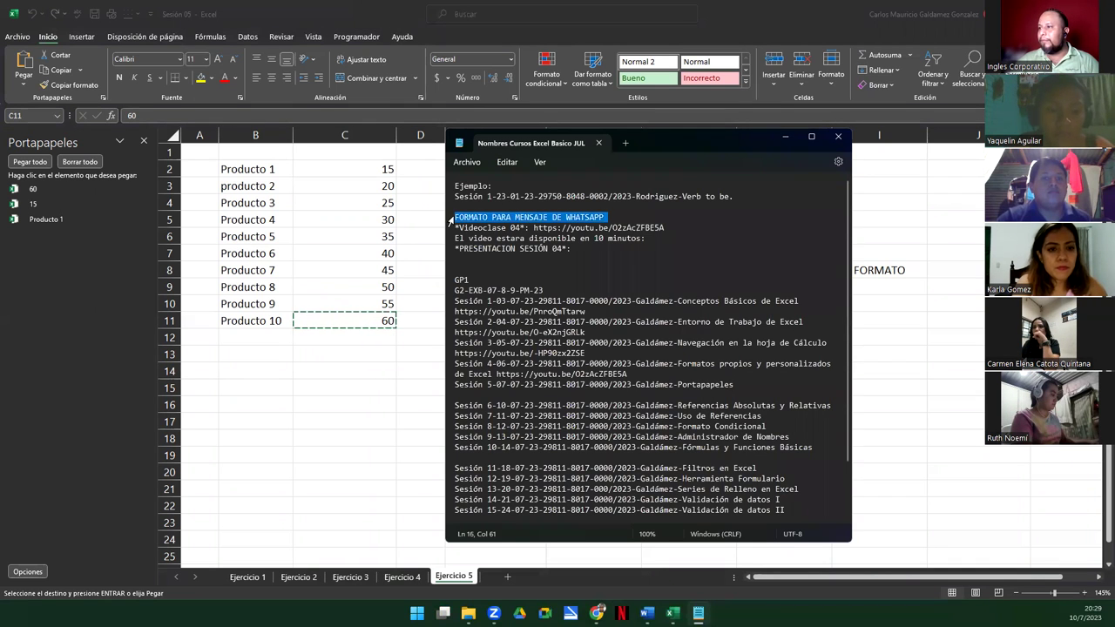
key("ctrl+c")
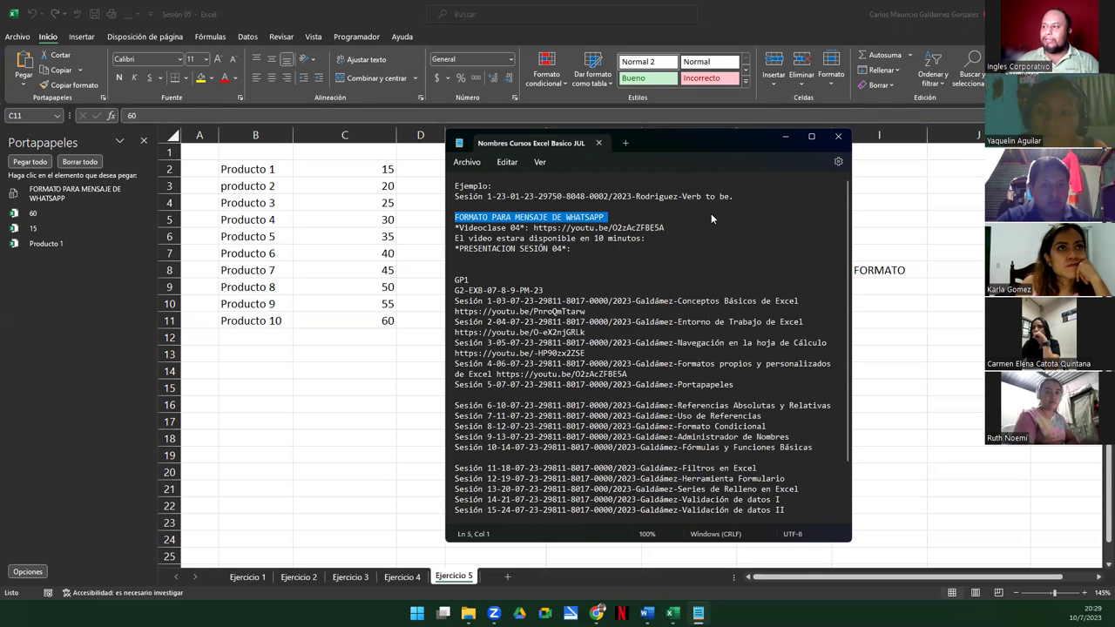
left_click(784, 139)
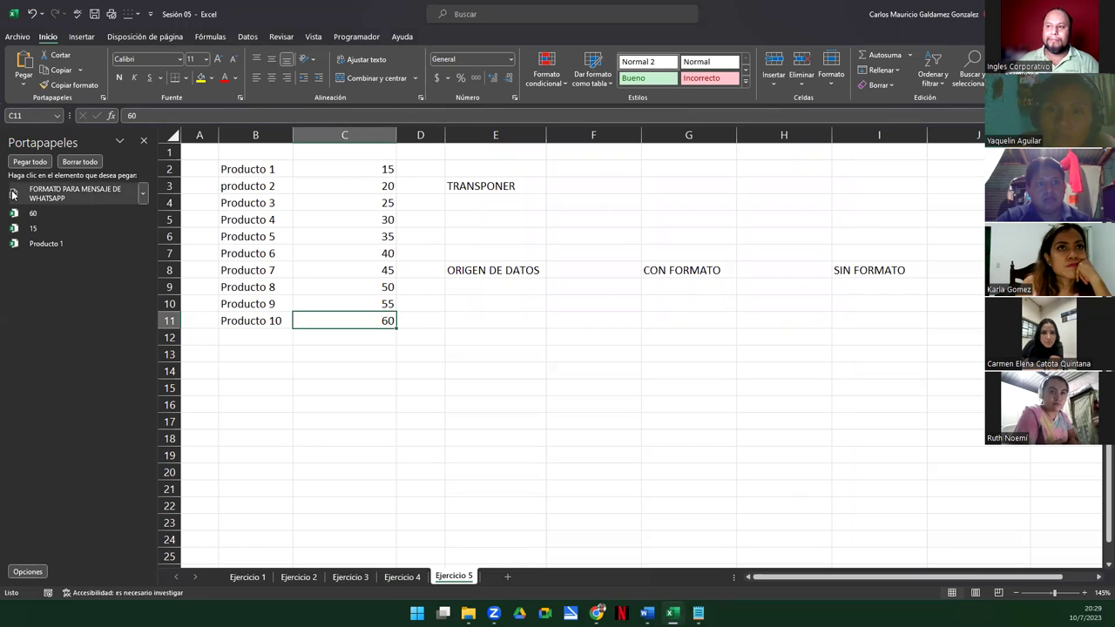
- Switch to the browser, copy the heading "Educación Virtual" from the aulavirtualclic.com page, return to Excel and close the captured image
mouse_move(494, 613)
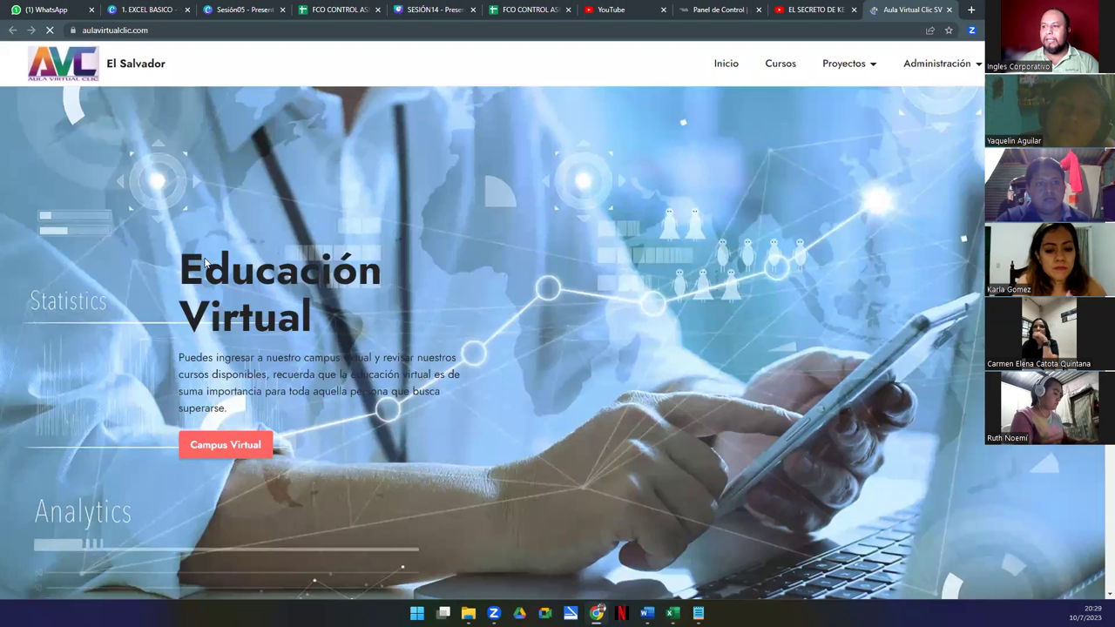
left_click_drag(183, 266, 330, 324)
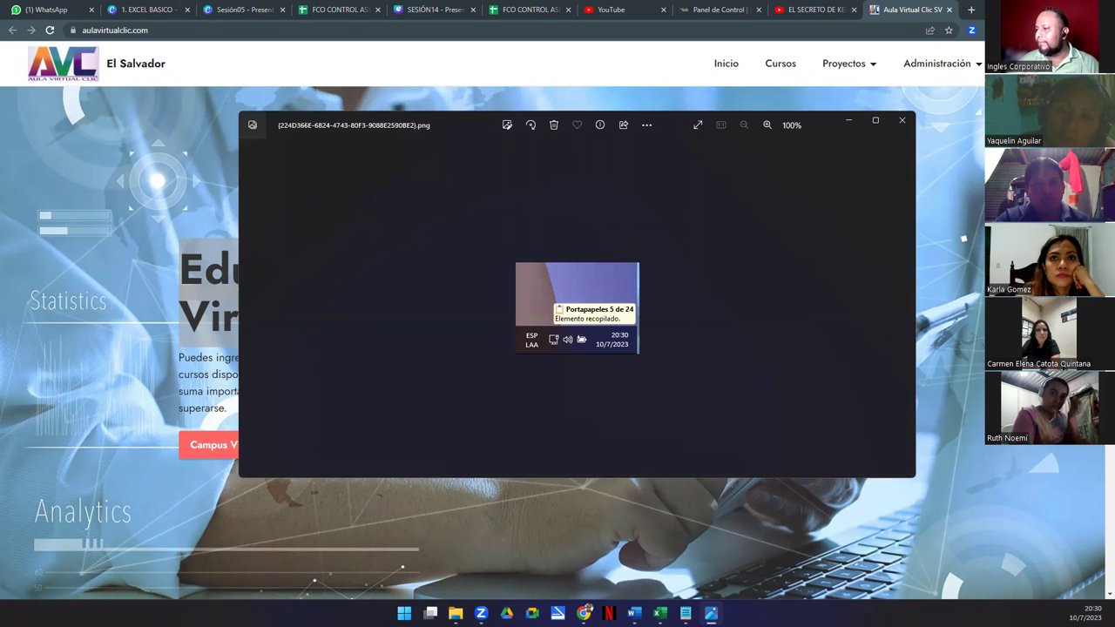
mouse_move(659, 613)
key("alt+Tab")
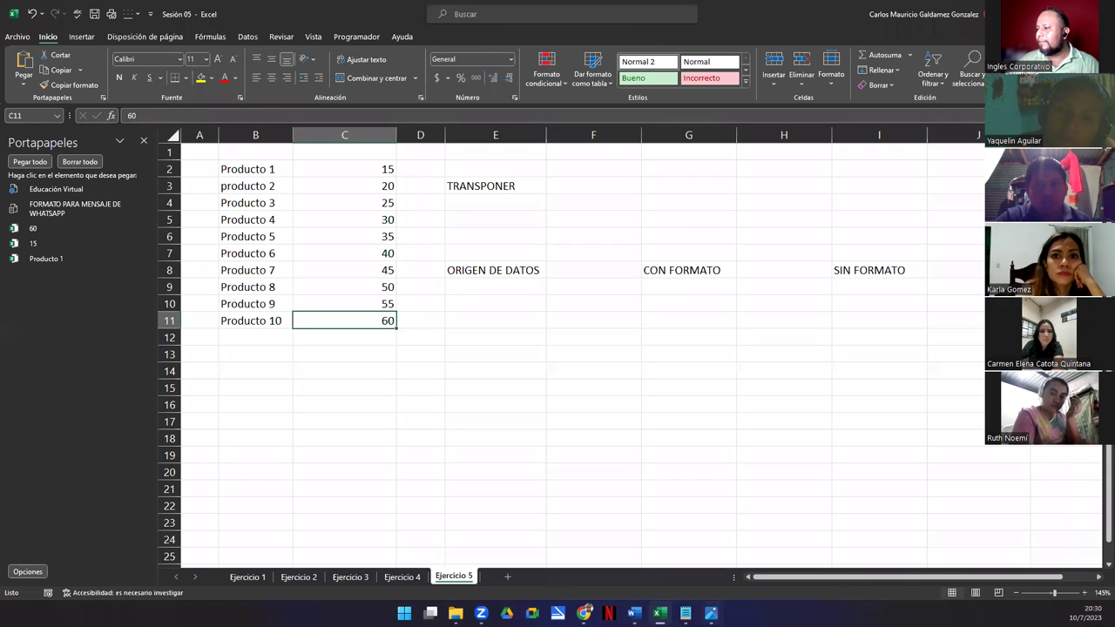
key("alt+Tab")
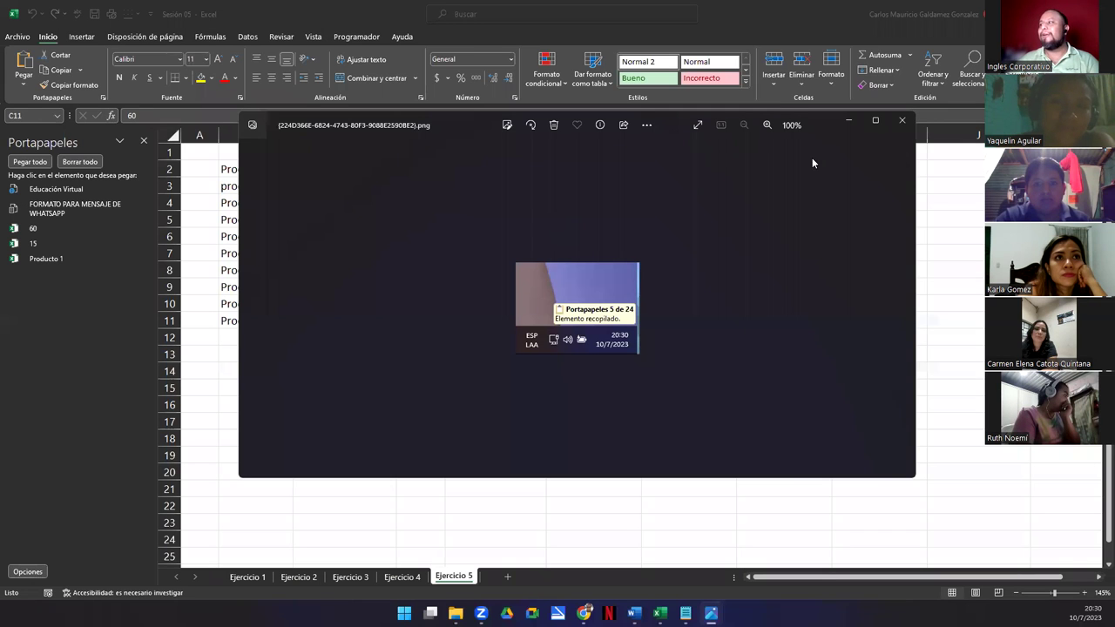
left_click(902, 122)
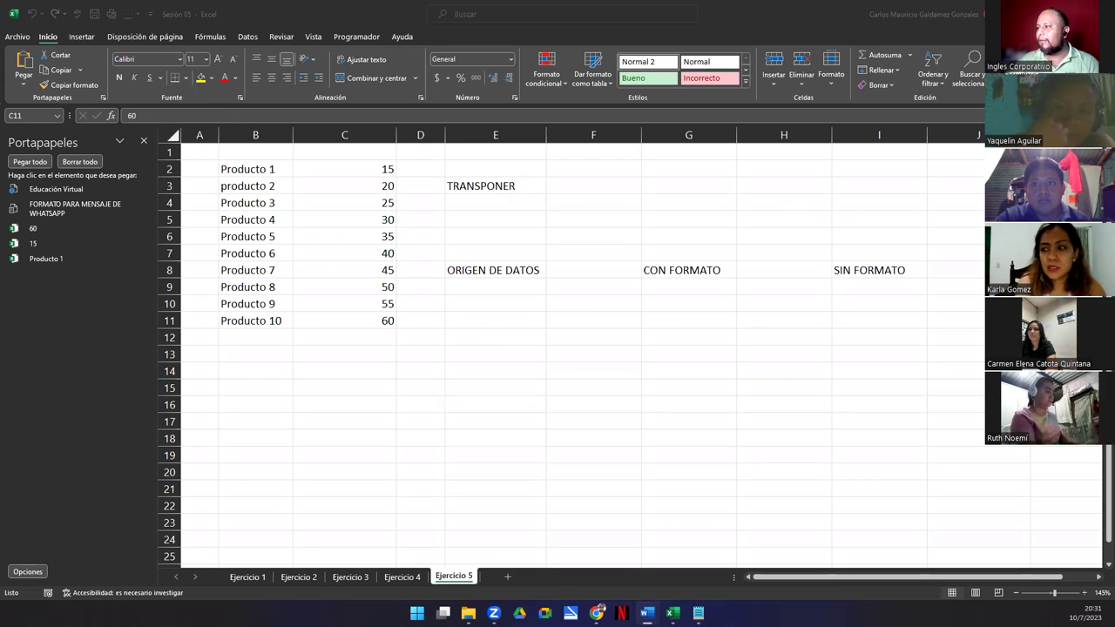
- Open the Word document Manual de Macros y VBA, copy its heading "¿Qué es una macro en Excel?" and close the document
key("alt+Tab")
scroll(530, 278, "down", 10)
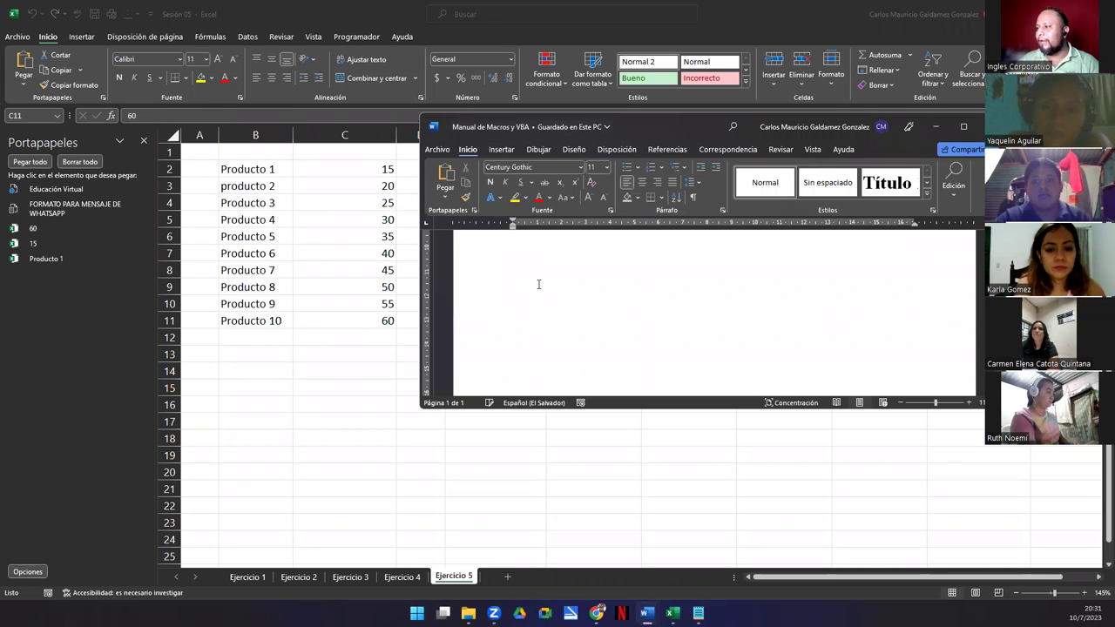
scroll(547, 301, "down", 15)
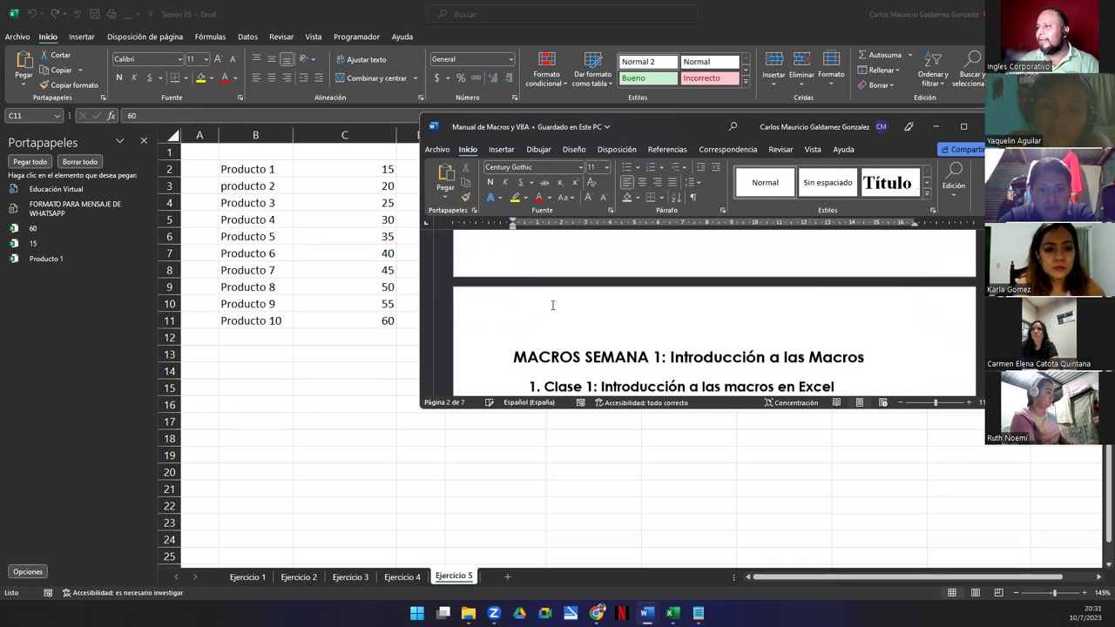
left_click(502, 261)
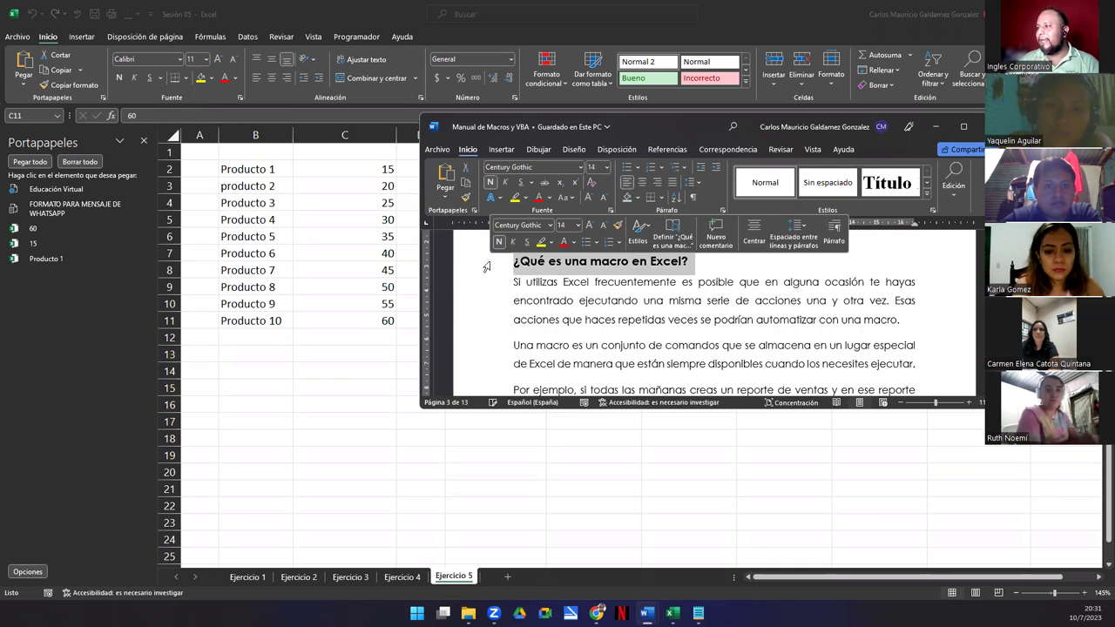
key("ctrl+c")
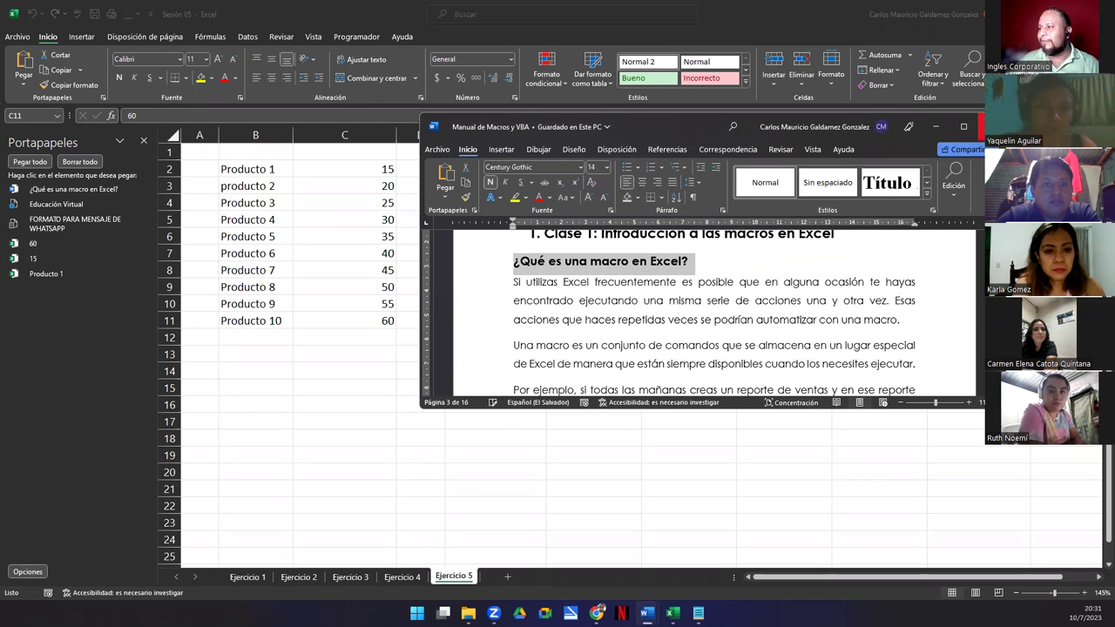
left_click(980, 126)
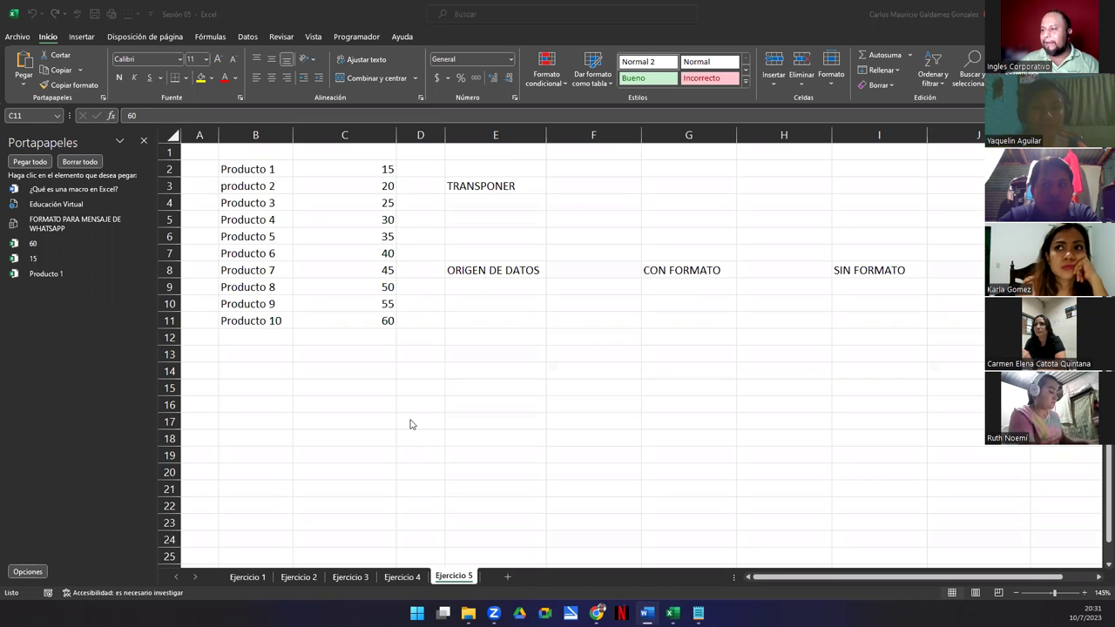
- Paste the clipboard items "¿Qué es una macro en Excel?", "Educación Virtual" and "FORMATO PARA MENSAJE DE WHATSAPP" individually into cells B19, B21 and B24
left_click(329, 451)
scroll(331, 454, "down", 4)
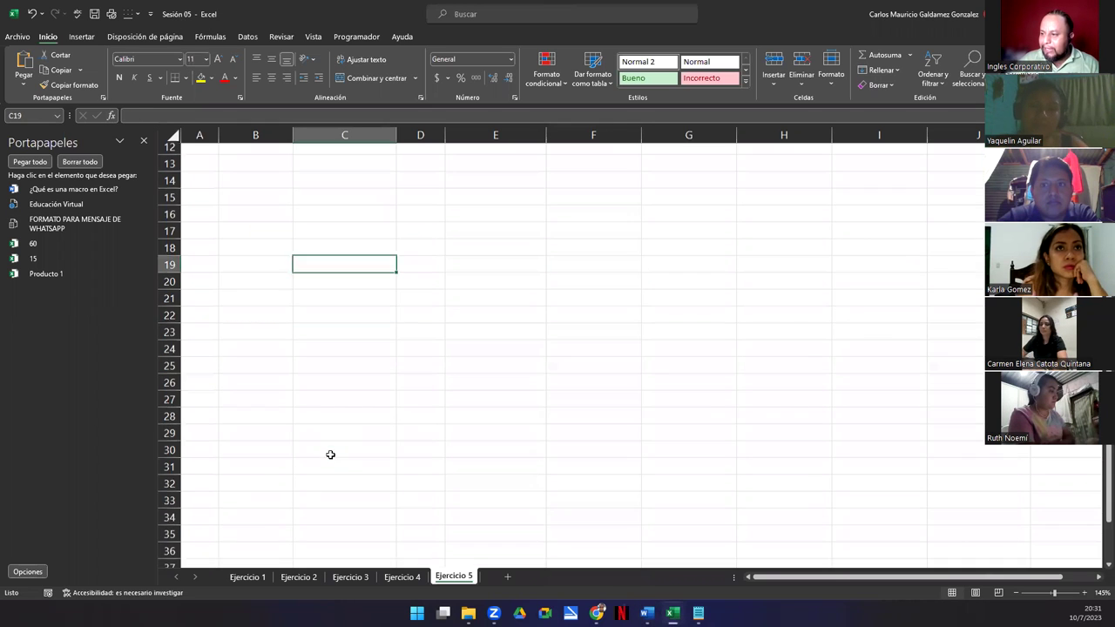
scroll(333, 371, "up", 5)
left_click(245, 450)
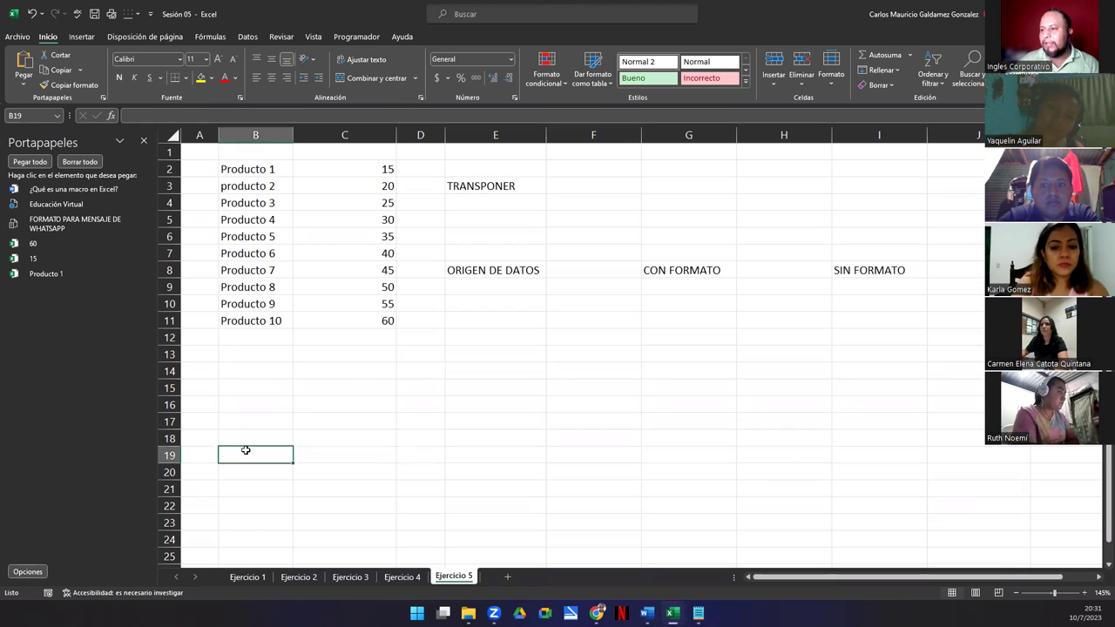
left_click(52, 189)
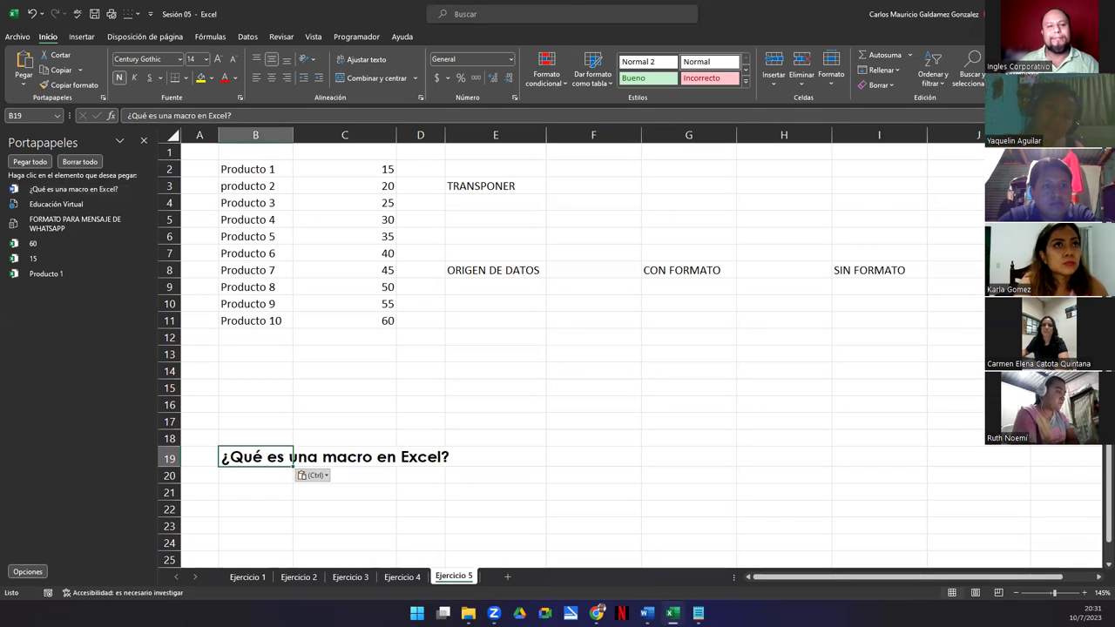
left_click(234, 494)
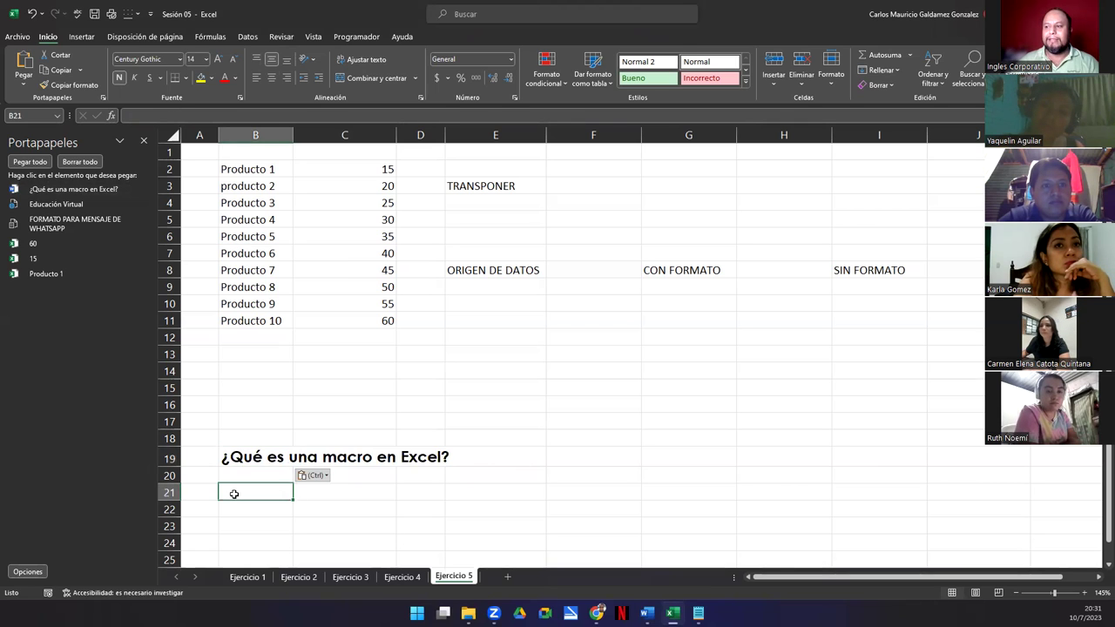
left_click(36, 206)
scroll(274, 453, "down", 5)
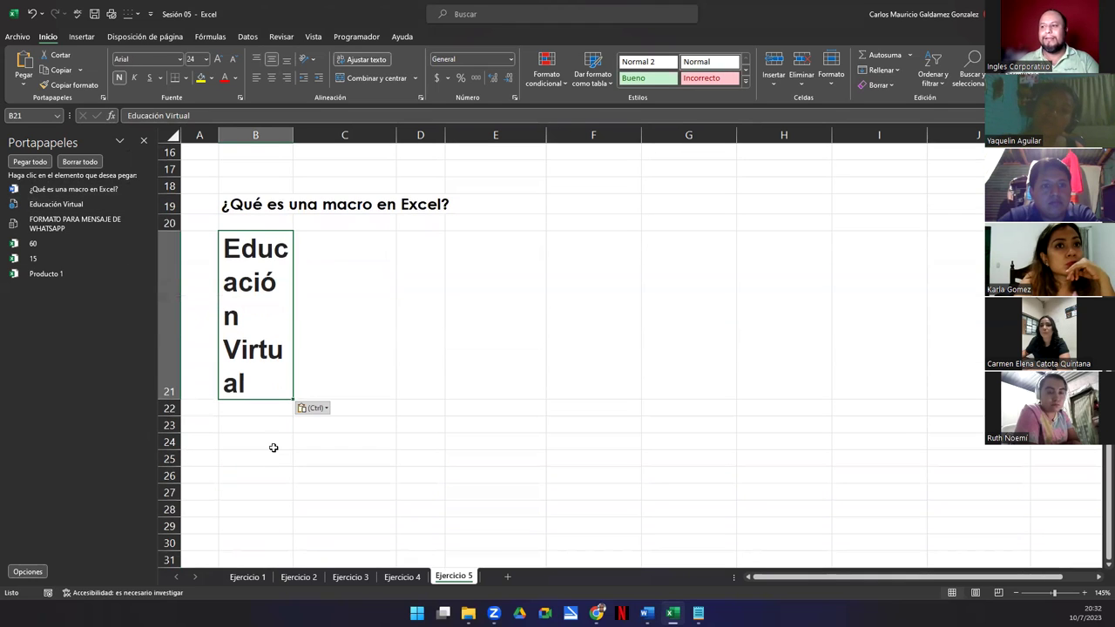
left_click(259, 440)
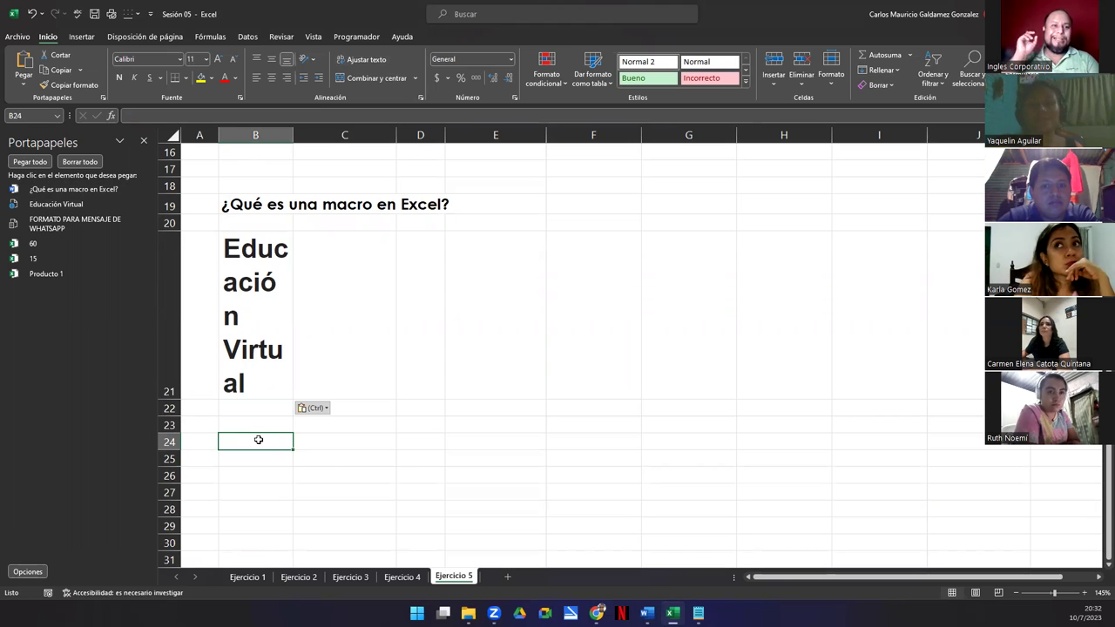
left_click(54, 227)
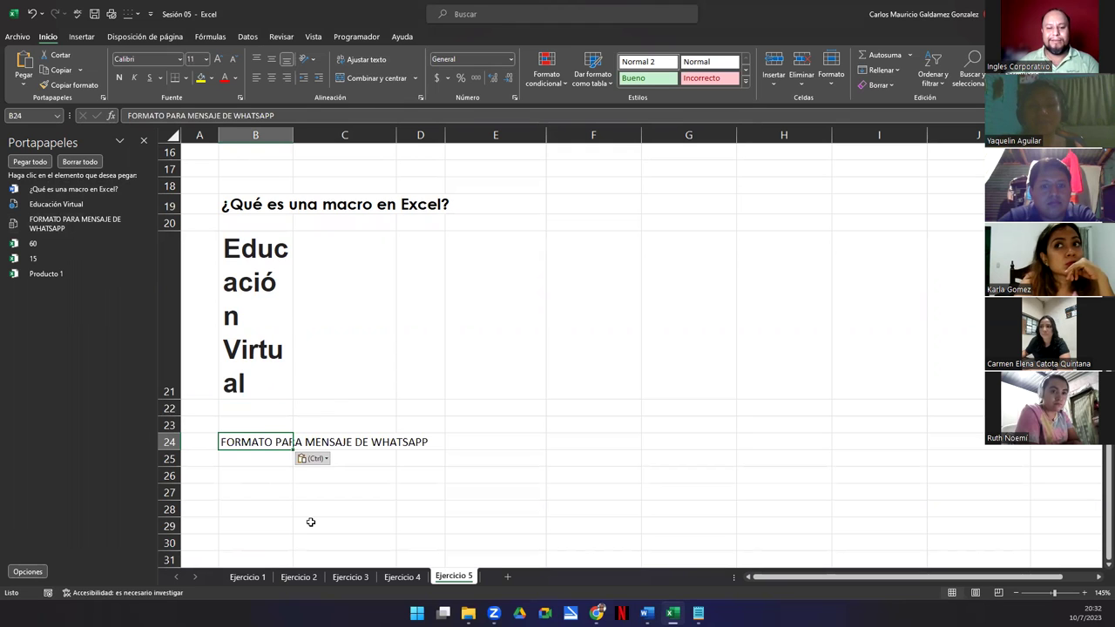
- Undo the three clipboard pastes in cells B24, B21 and B19
key("ctrl+z")
key("ctrl+z")
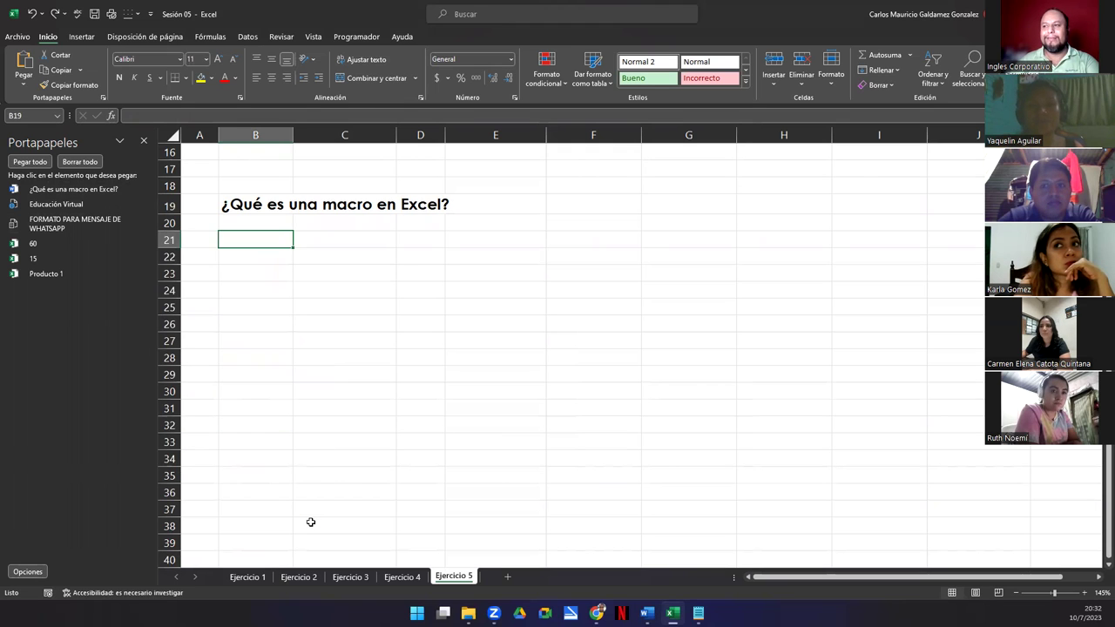
key("ctrl+z")
scroll(406, 505, "up", 5)
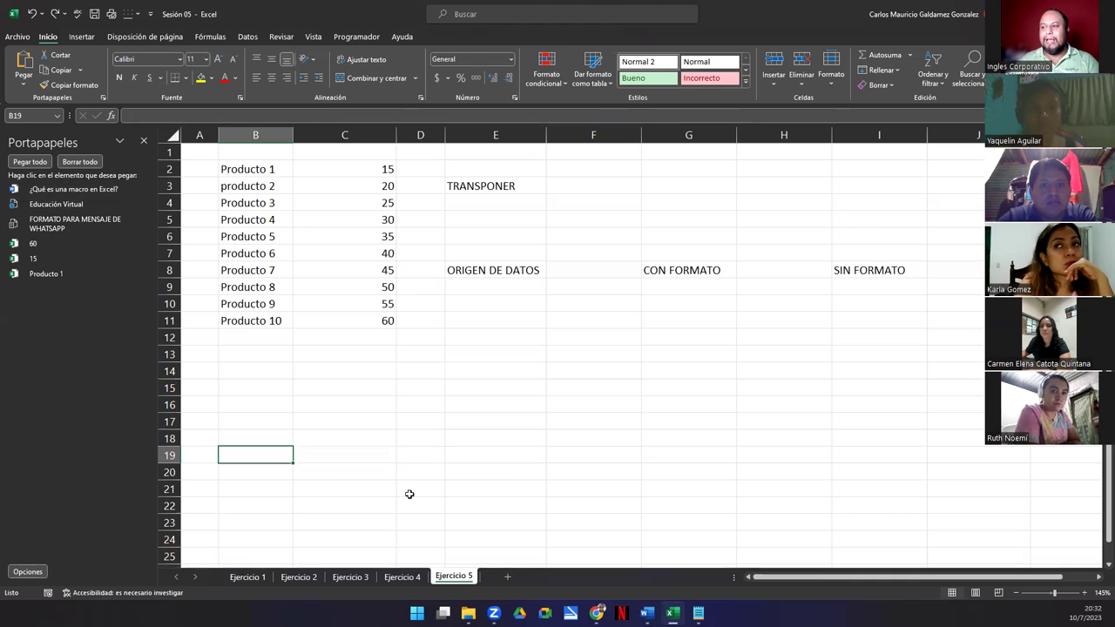
- Paste all the collected clipboard items at once into column E, starting at cell E16
left_click(458, 403)
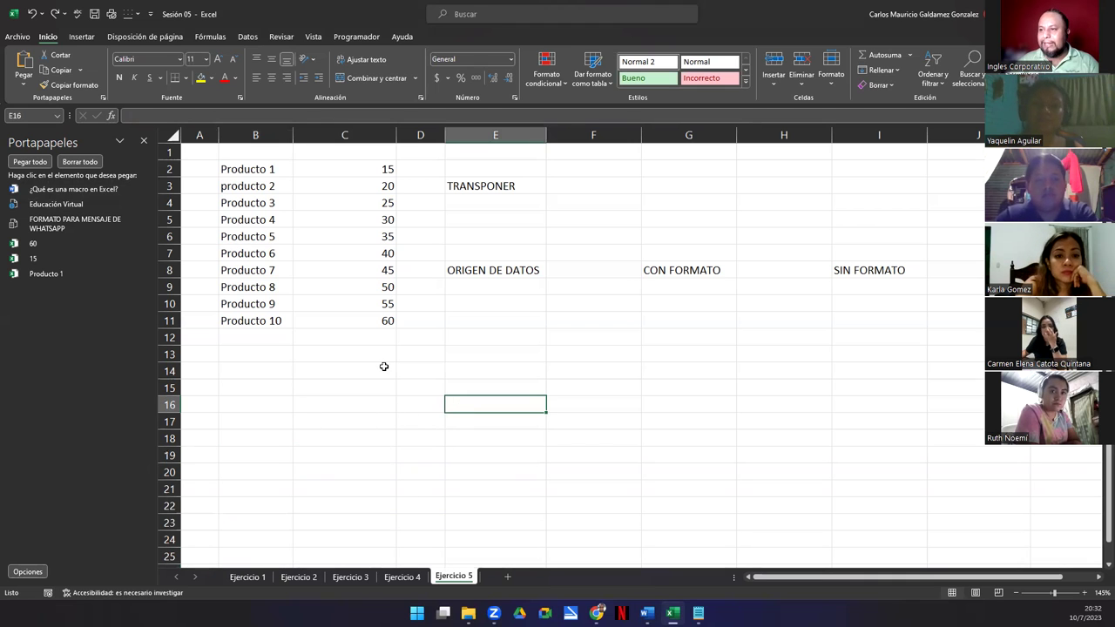
left_click(22, 162)
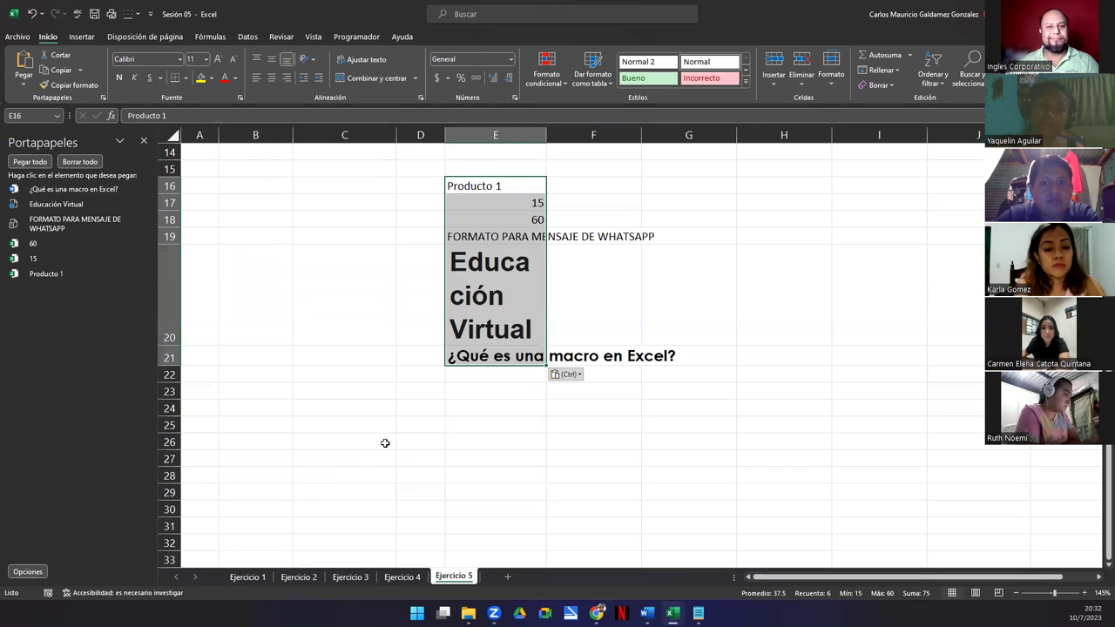
scroll(249, 403, "up", 5)
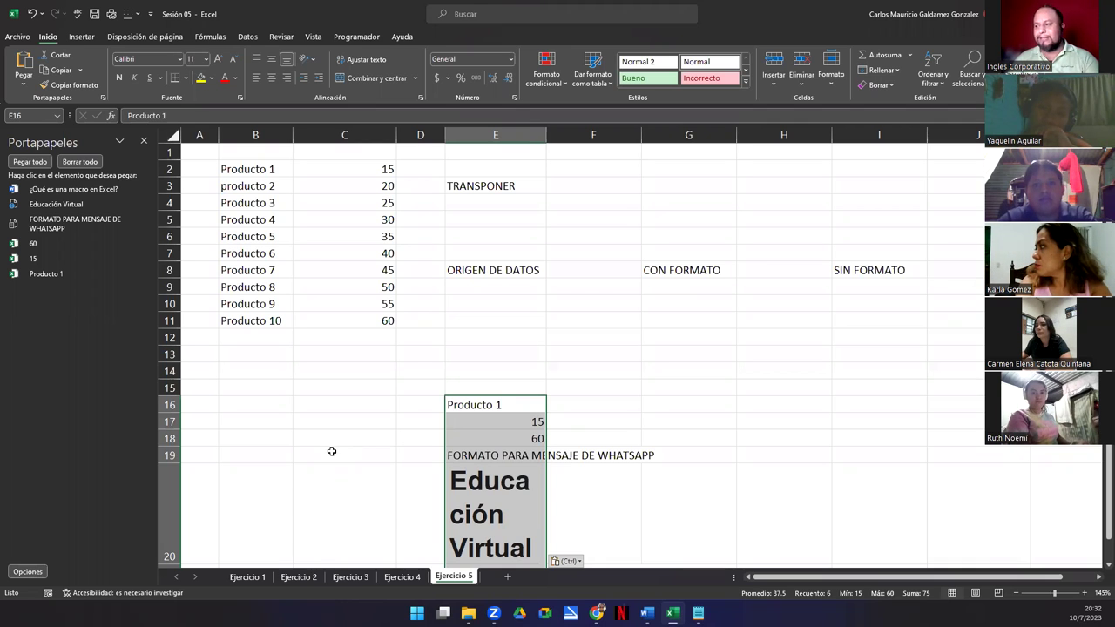
key("Return")
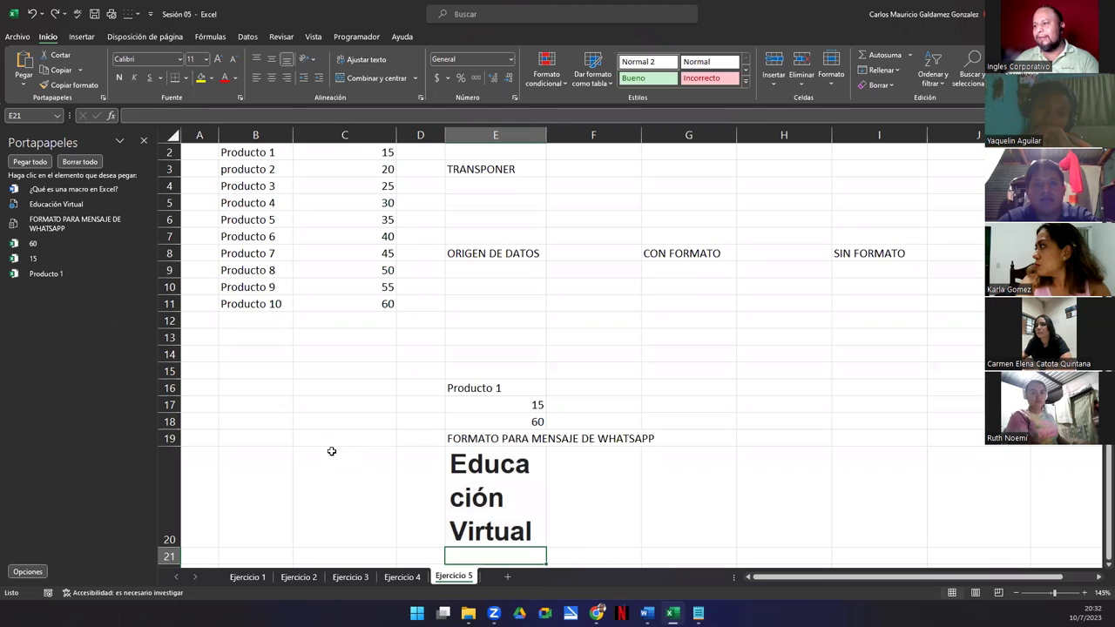
- Clear all items from the Office clipboard and delete rows 15 to 24 of the Ejercicio 5 sheet
left_click(77, 165)
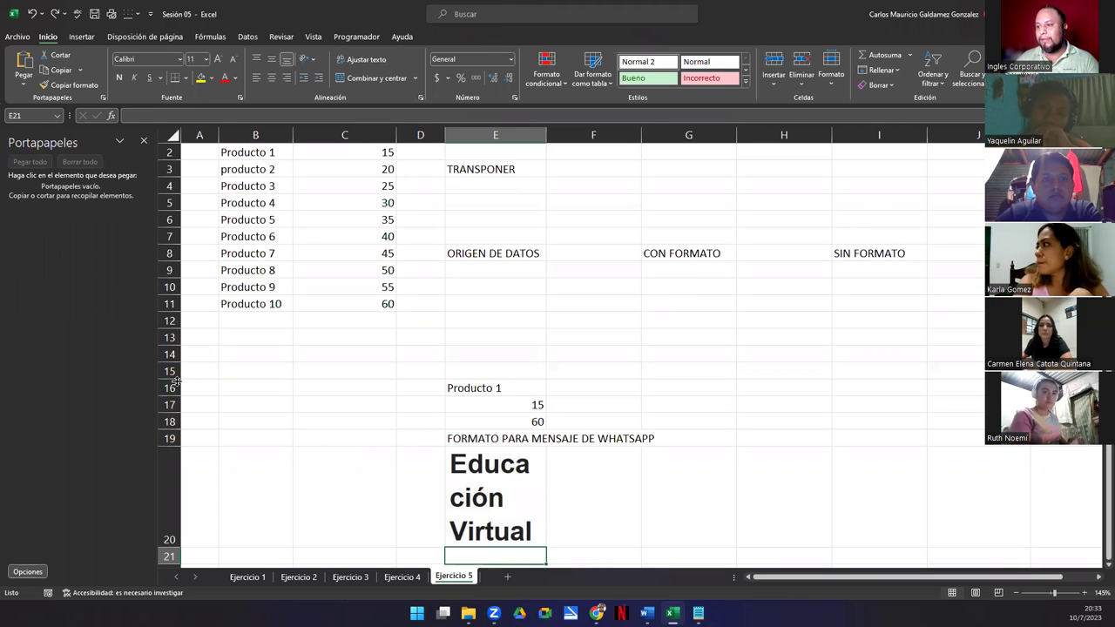
left_click_drag(170, 371, 171, 501)
right_click(165, 439)
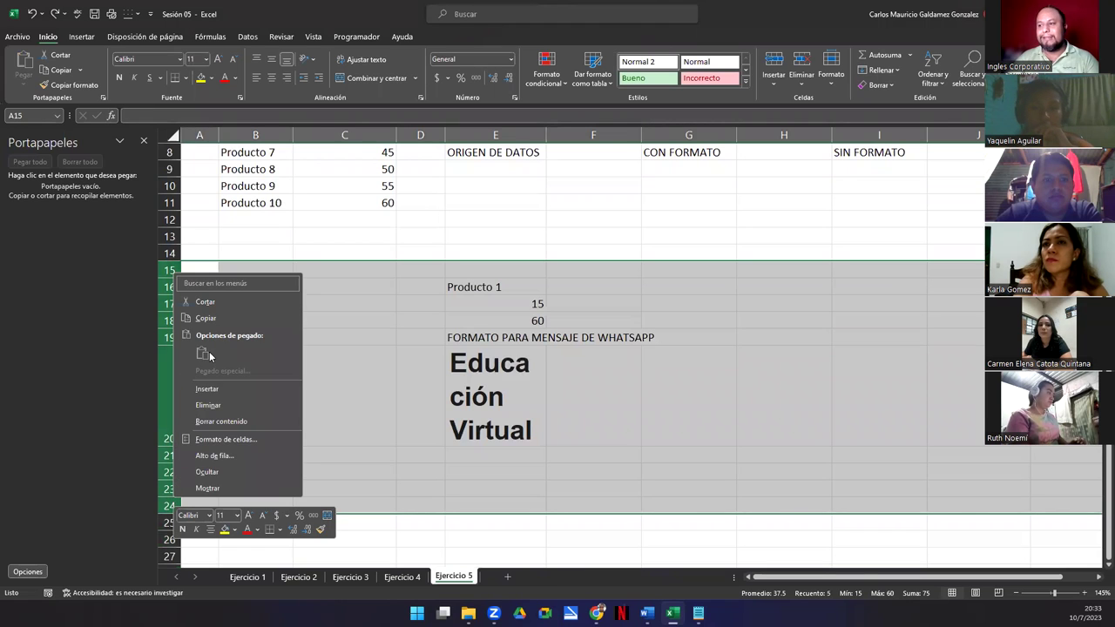
left_click(208, 405)
left_click(384, 311)
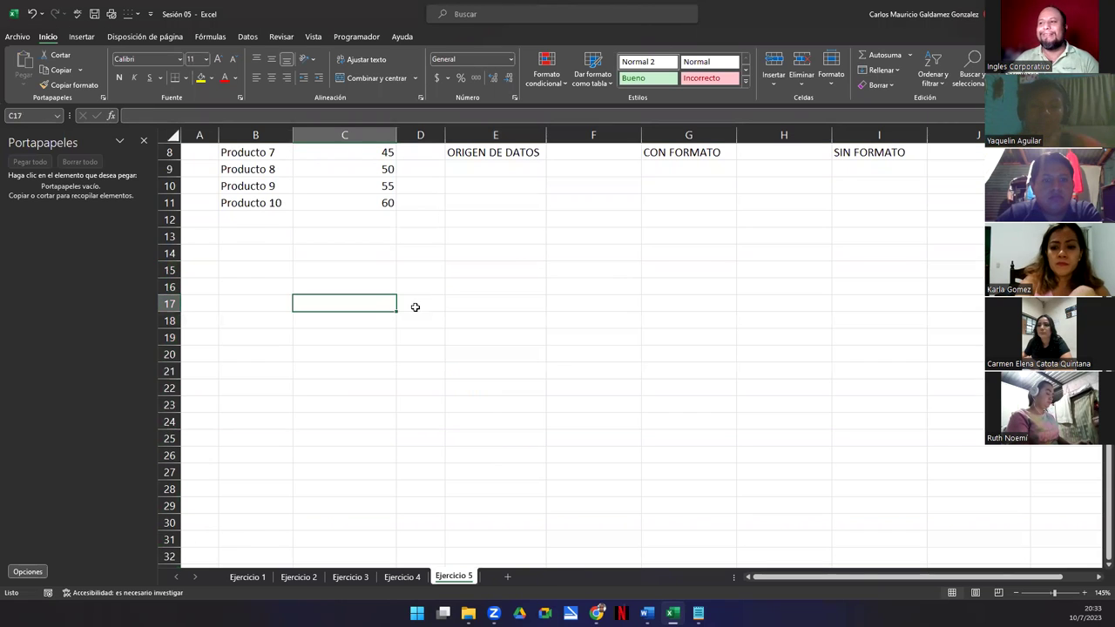
scroll(413, 306, "up", 3)
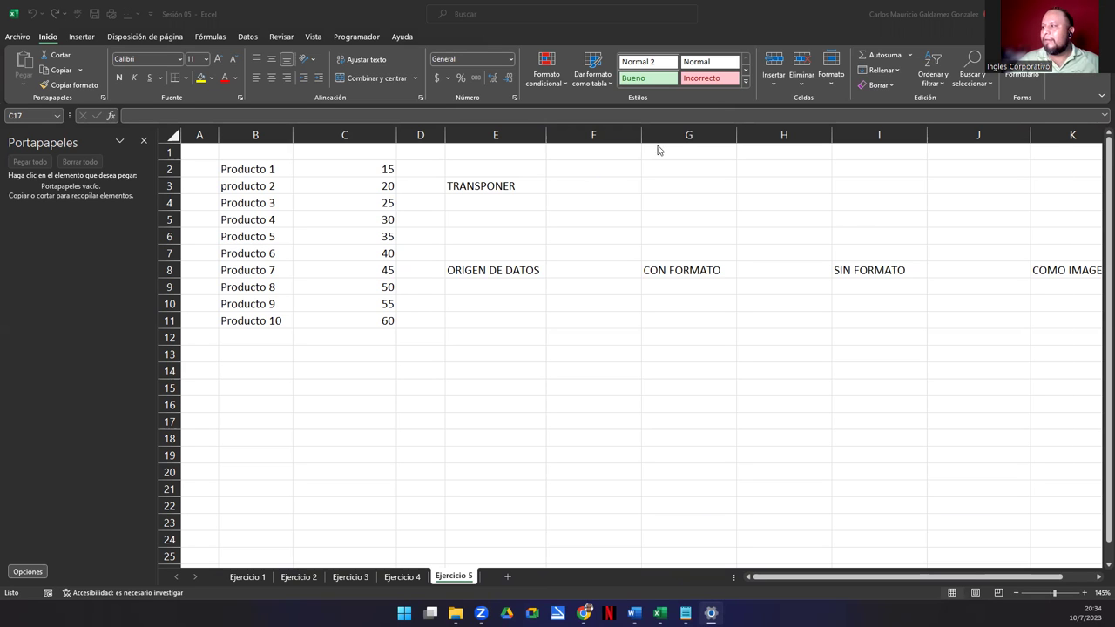
- Switch to the Portapapeles page of Windows Settings and maximize it to examine the Historial del portapapeles option
key("alt+Tab")
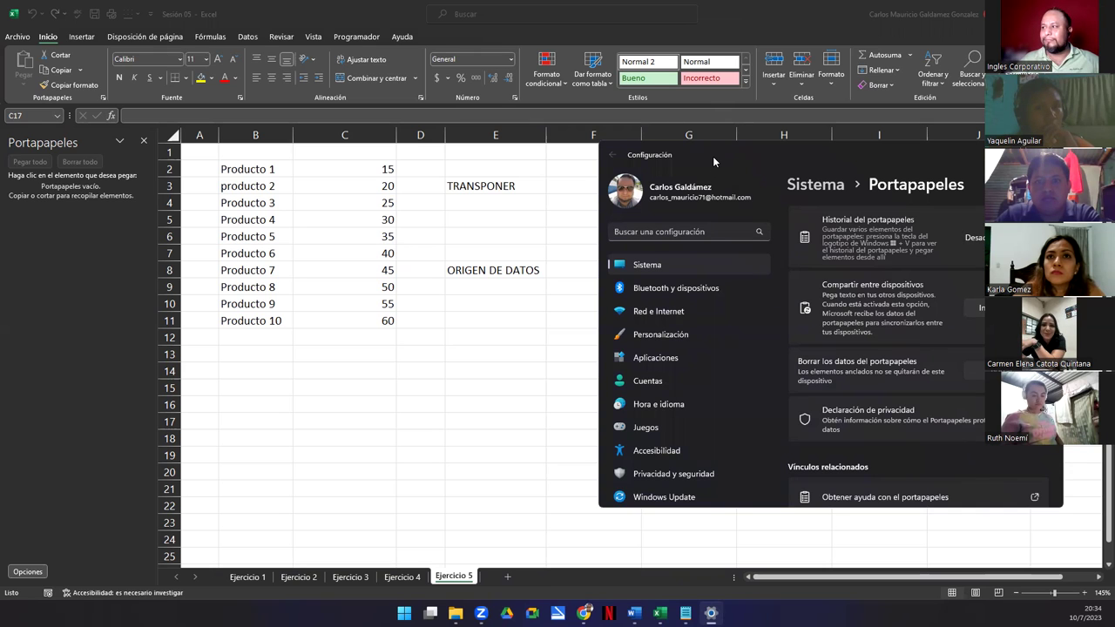
left_click_drag(710, 152, 655, 88)
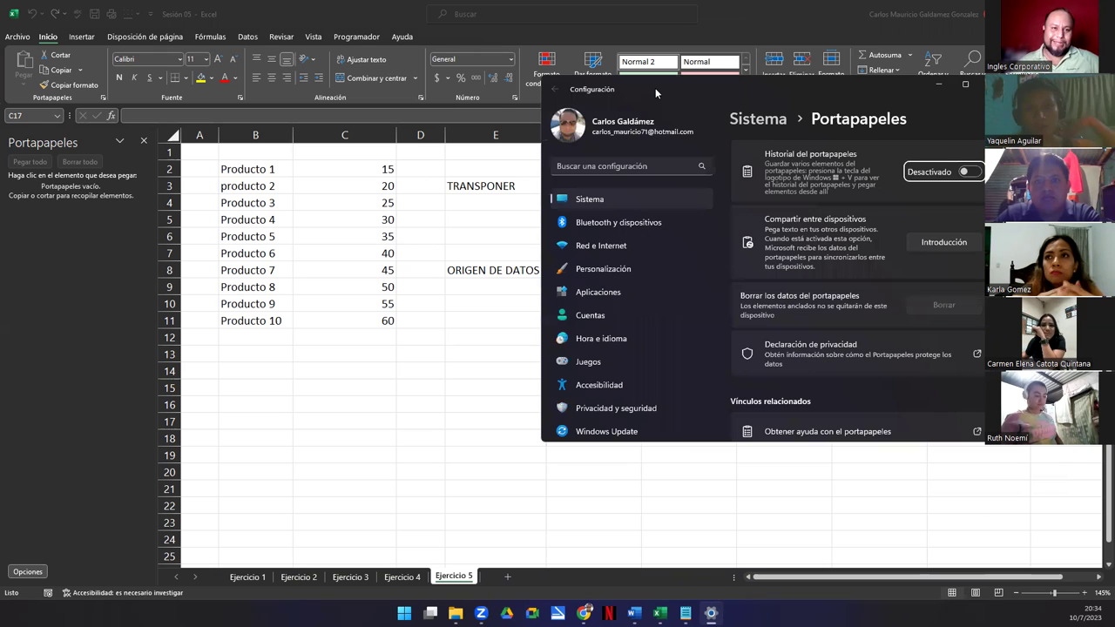
left_click(972, 89)
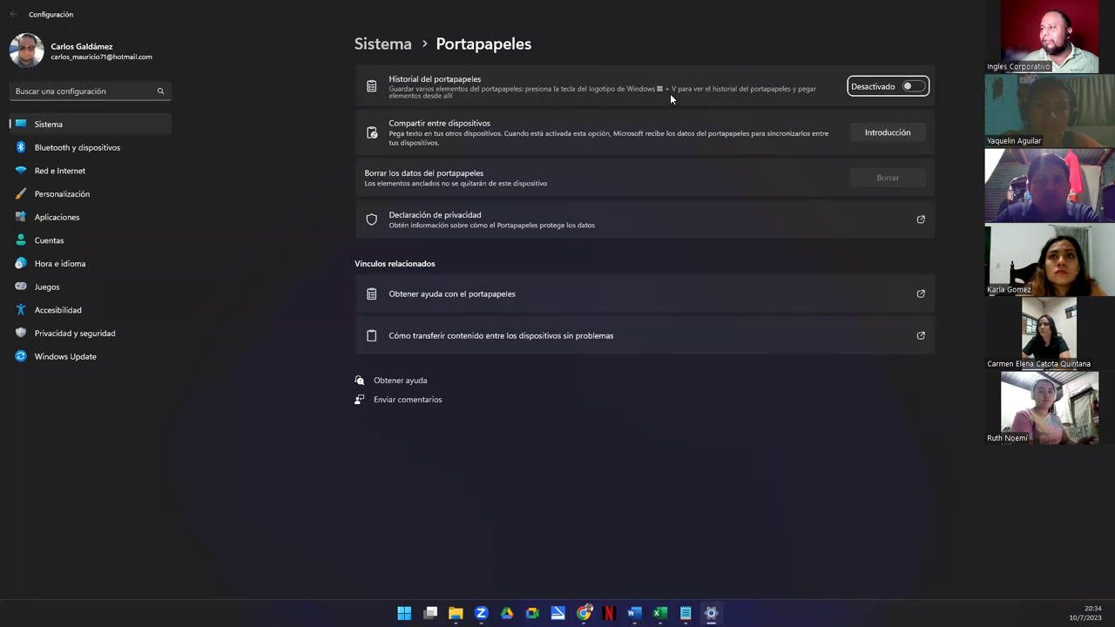
left_click(653, 460)
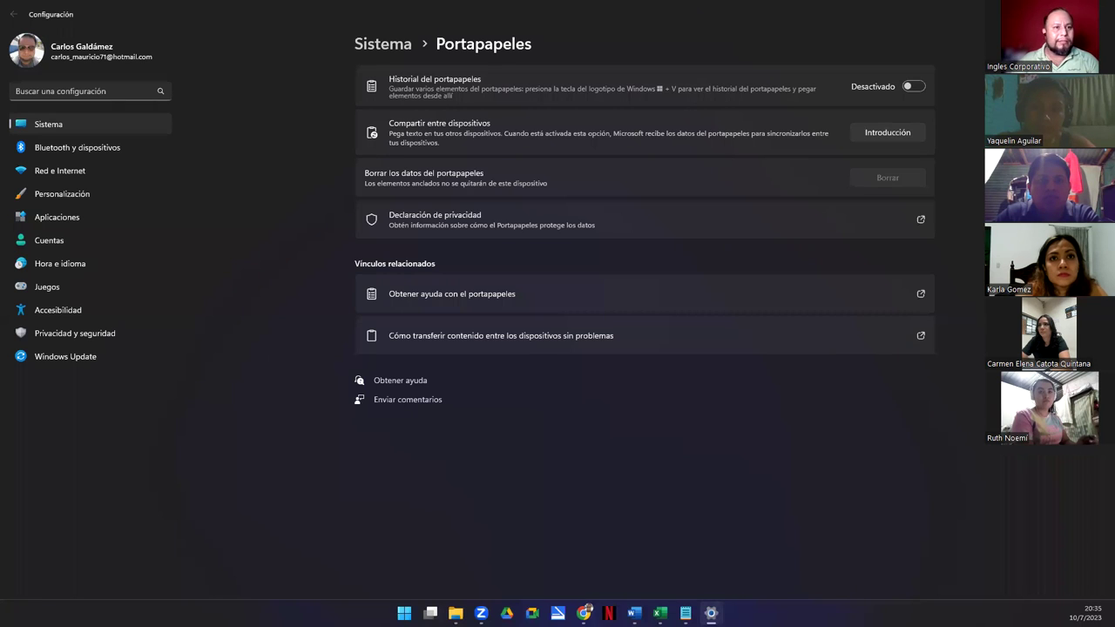
- Display the Windows clipboard history panel, move it over the lower part of the settings page and dismiss it without activating the history
key("super+v")
left_click_drag(87, 196, 751, 289)
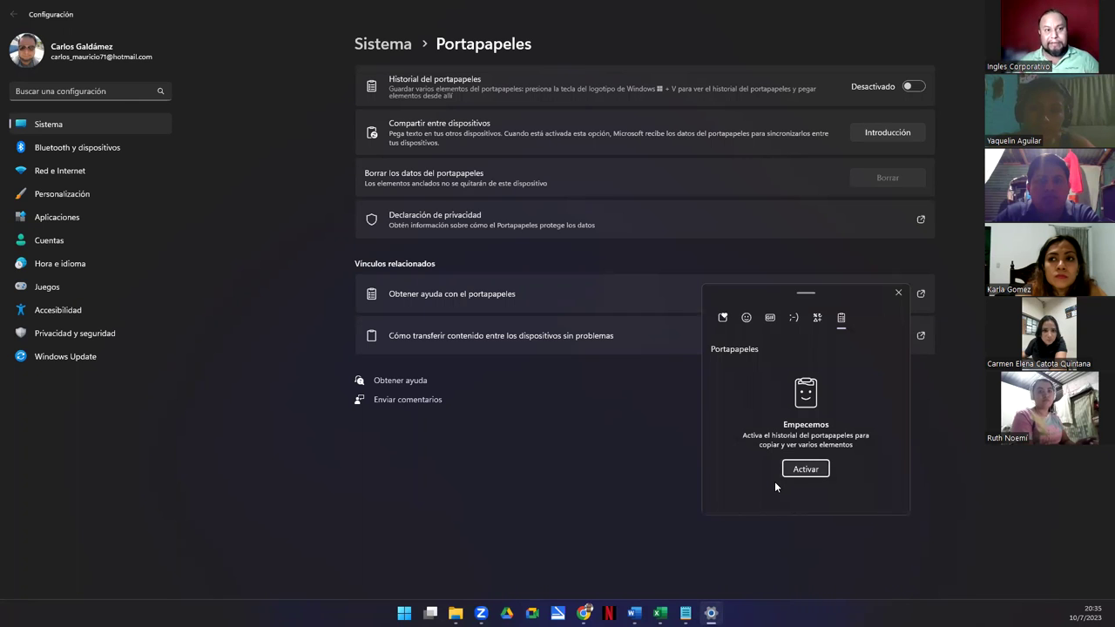
key("Escape")
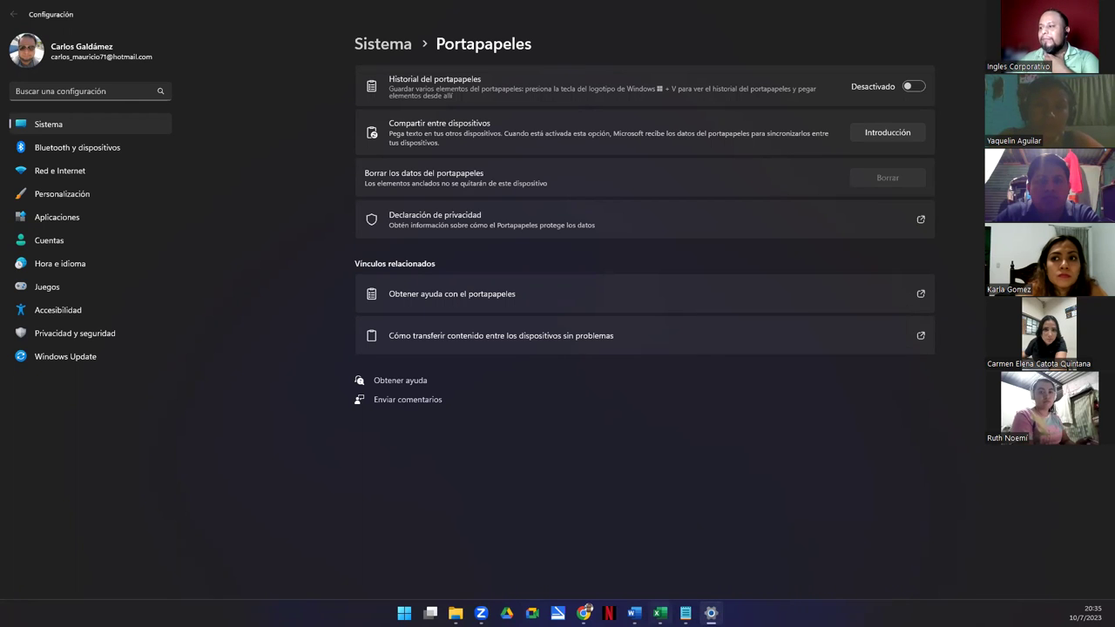
- Switch to Notepad to show the Nombres Cursos Excel Basico JUL text file
left_click(660, 612)
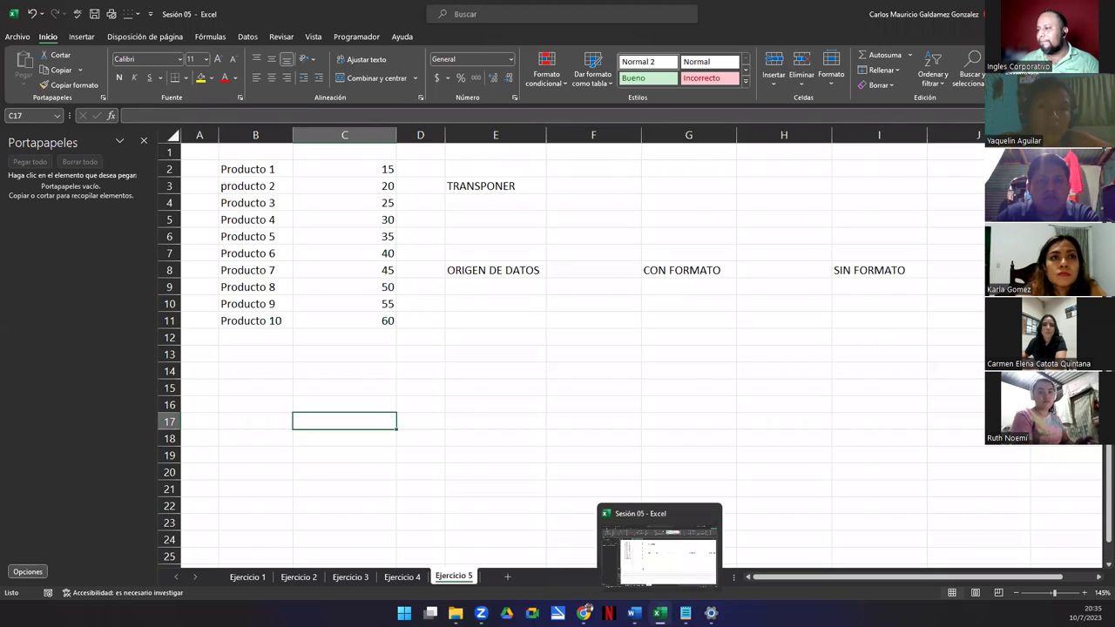
left_click(686, 612)
left_click(686, 612)
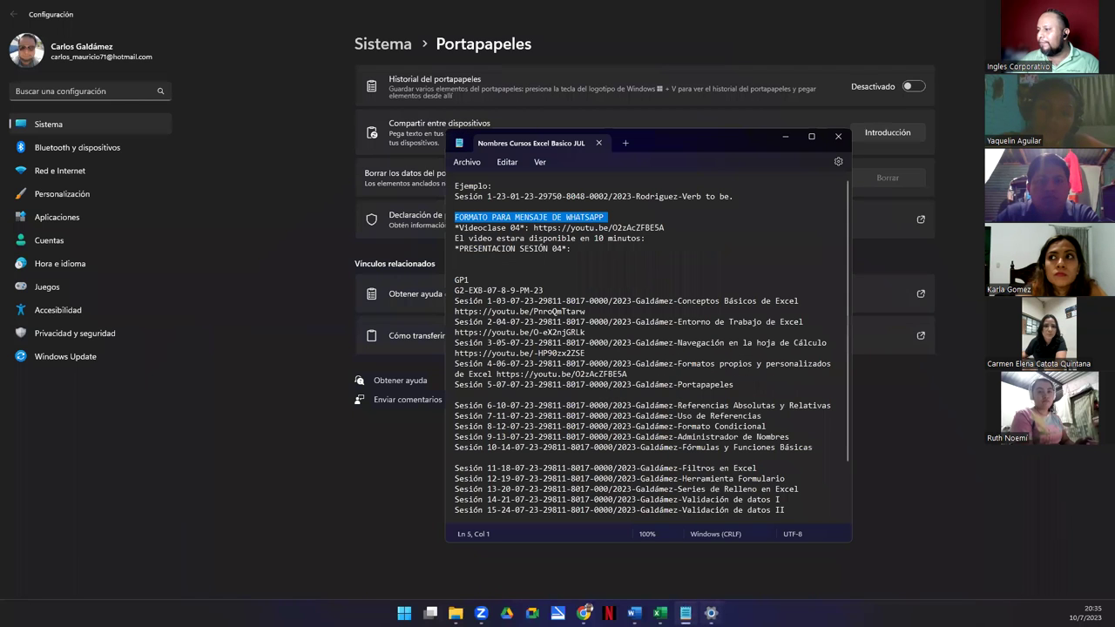
- Return to the Notepad window and copy the highlighted line FORMATO PARA MENSAJE DE WHATSAPP
left_click(711, 612)
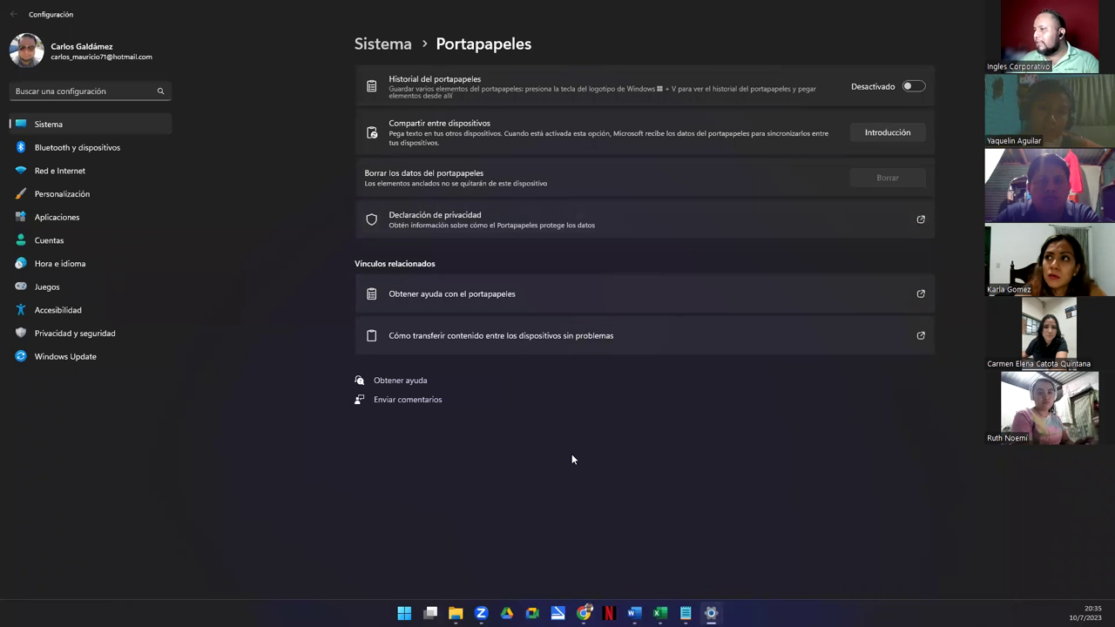
left_click(686, 612)
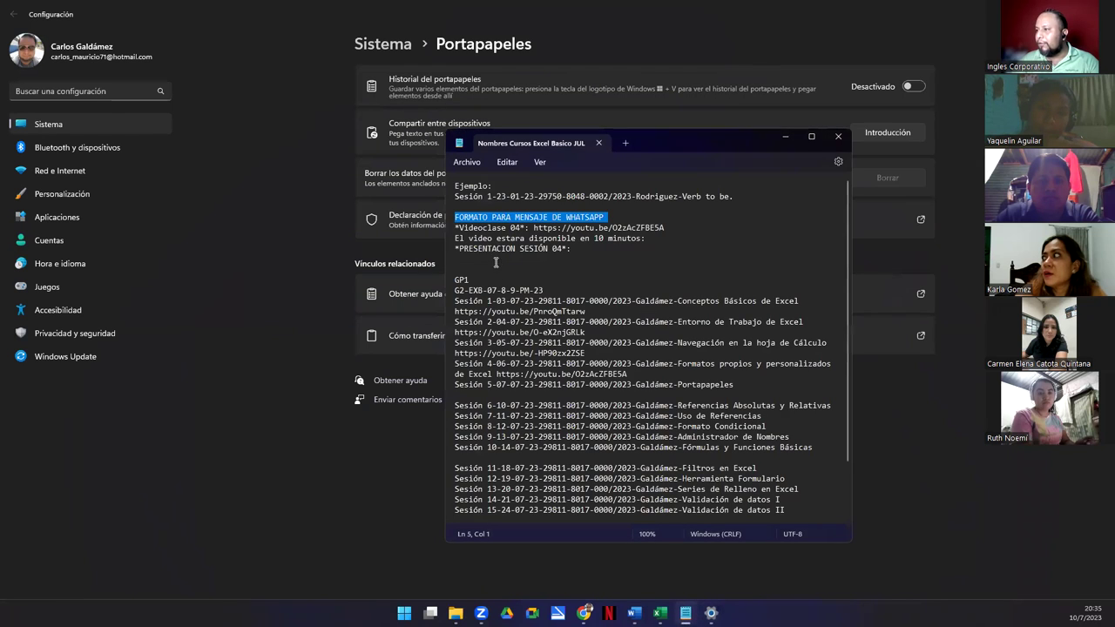
key("ctrl+c")
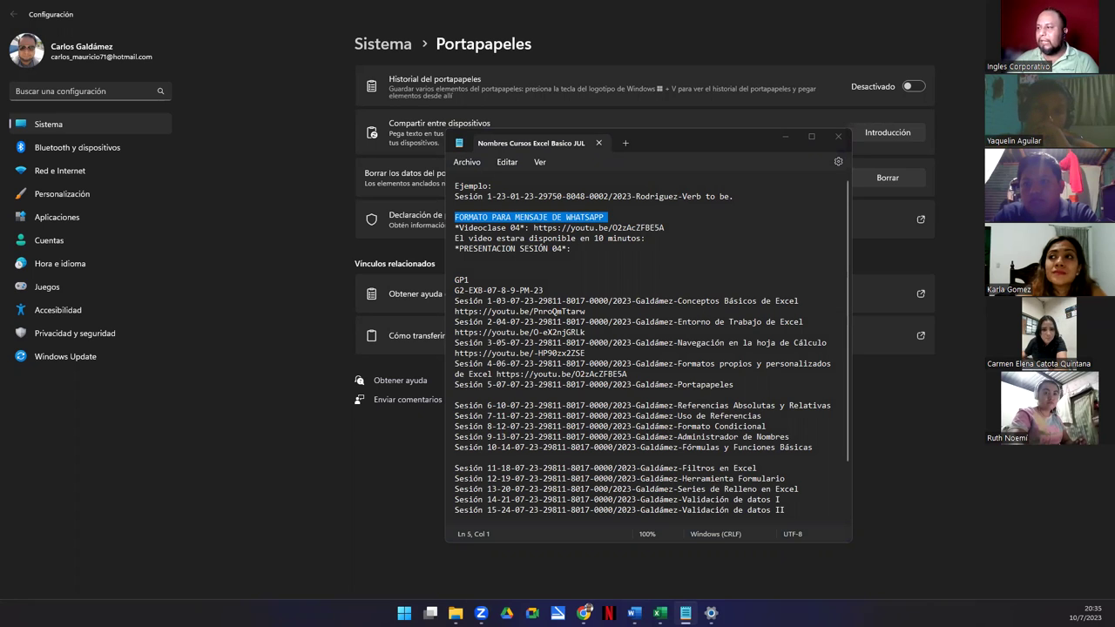
- Capture a screen snip of the Office clipboard collection notice, close its image preview and return to the Portapapeles settings page
key("super+shift+s")
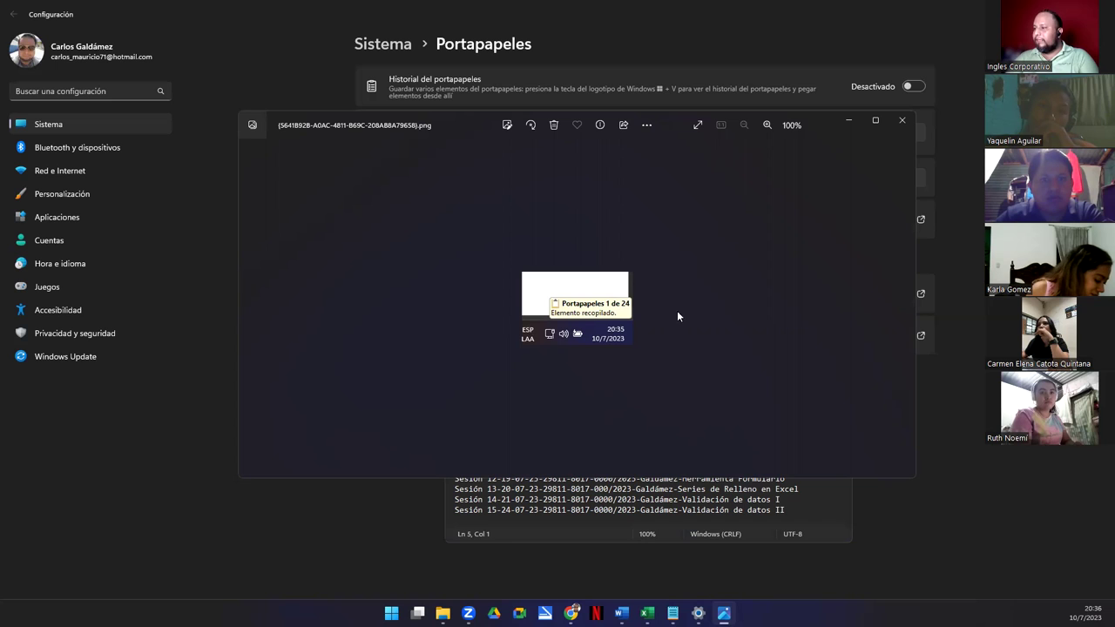
left_click(903, 125)
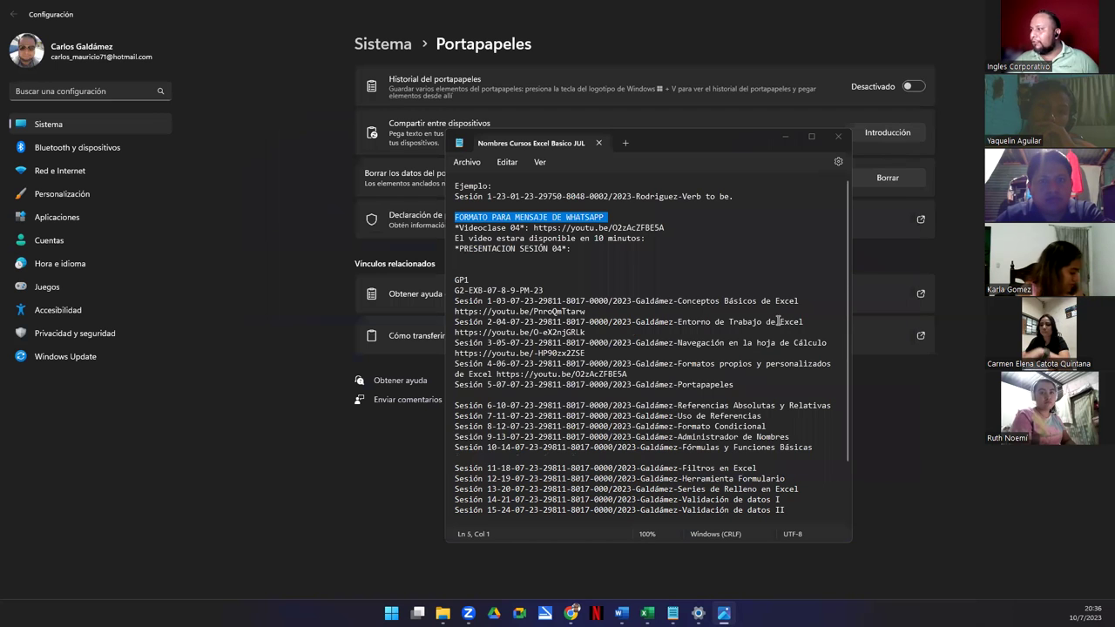
left_click(923, 429)
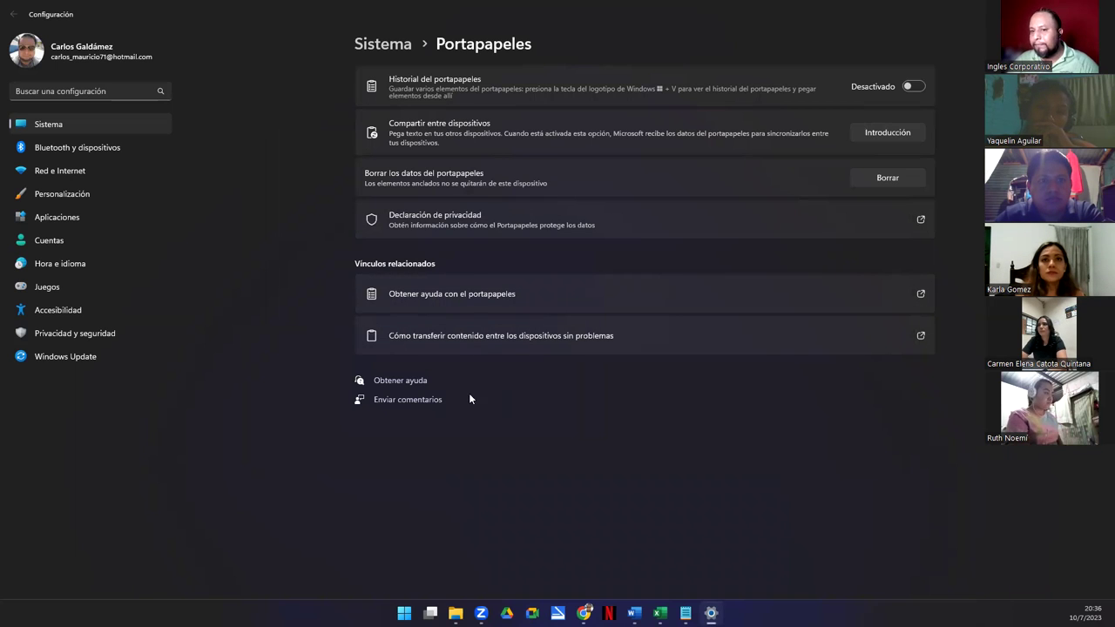
- Display the Windows clipboard history panel, move it beside the related links on the settings page and dismiss it
key("super+v")
left_click_drag(304, 292, 680, 232)
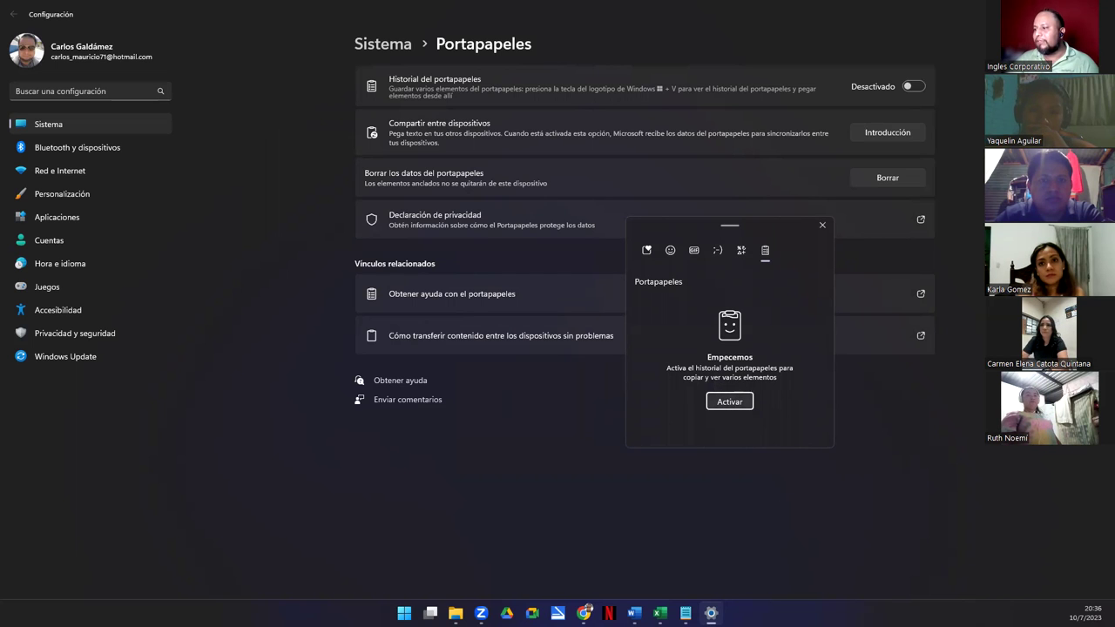
key("Escape")
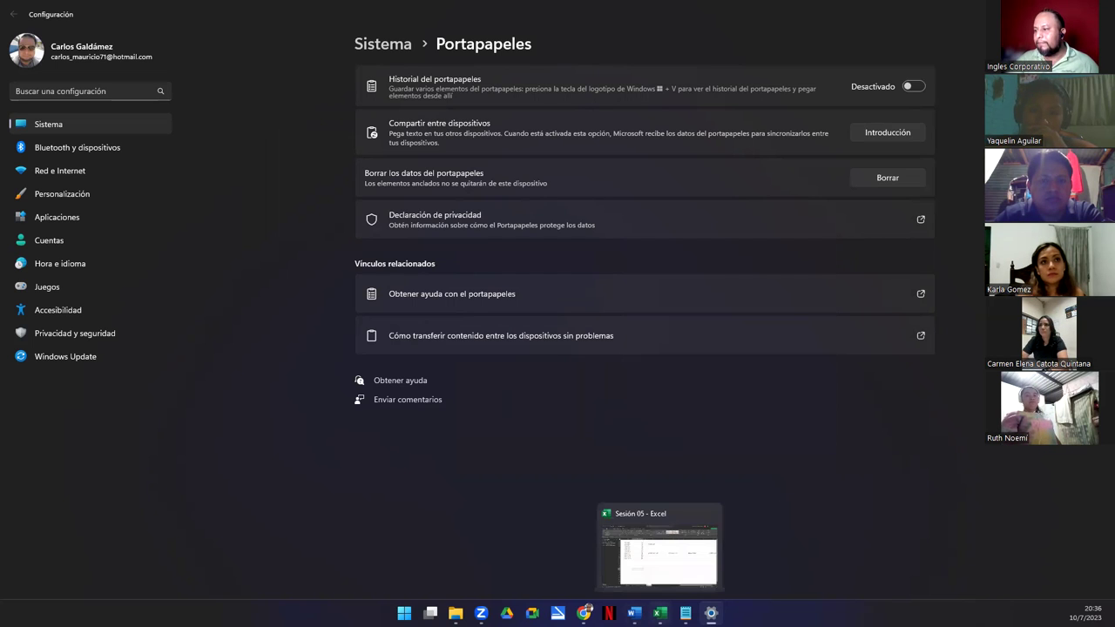
- Compare the Office clipboard contents in the Sesión 05 workbook with the Windows clipboard history panel over the Portapapeles settings
left_click(618, 535)
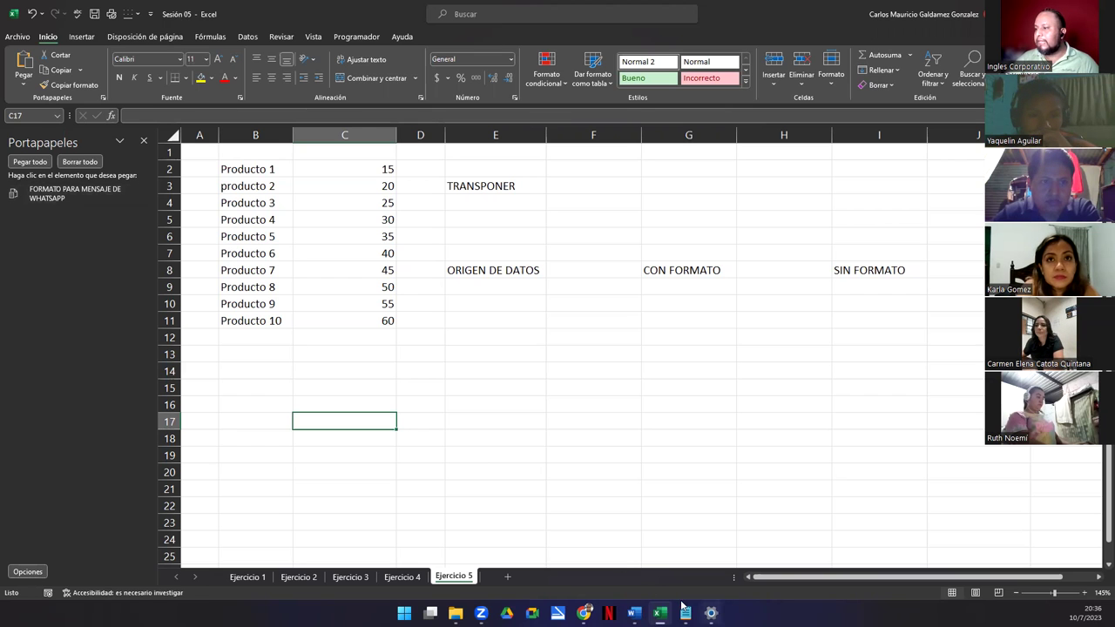
left_click(710, 613)
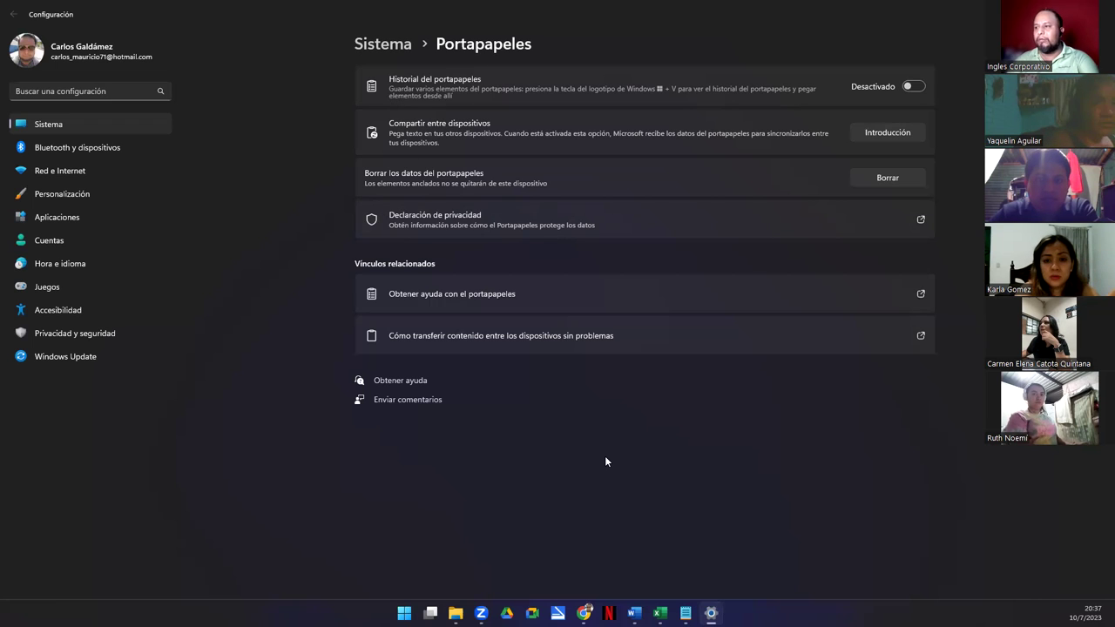
key("super+v")
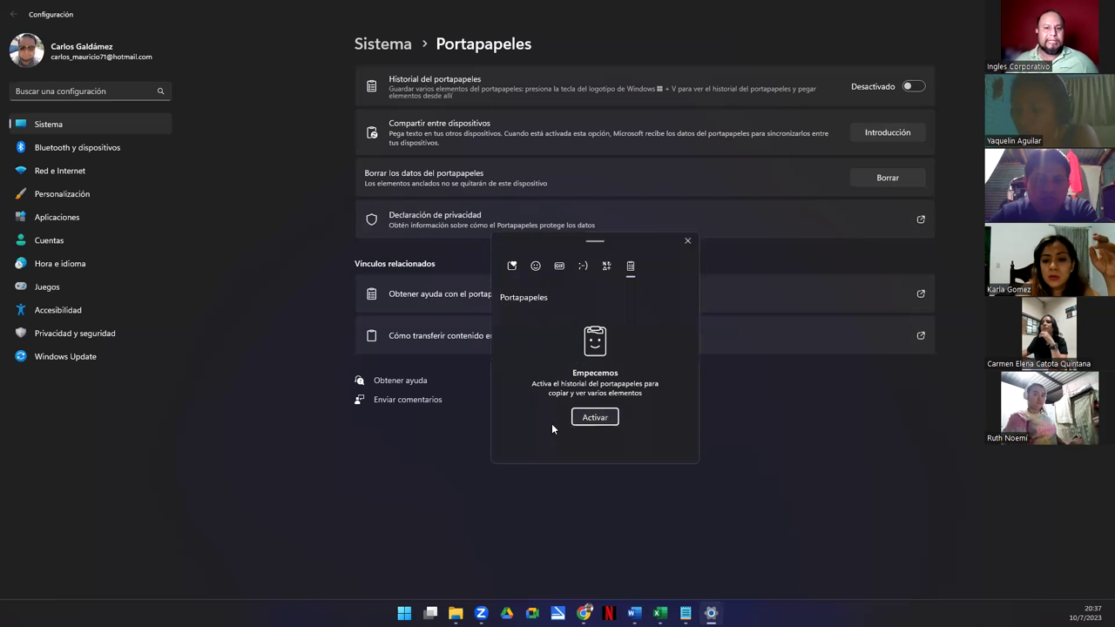
key("Escape")
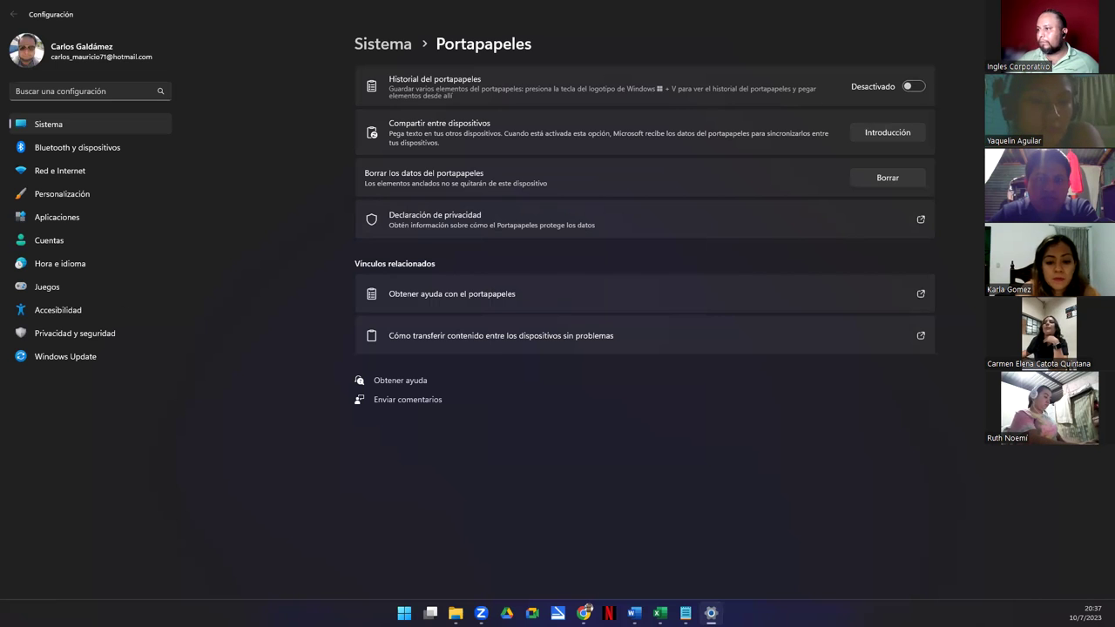
- Clear the open windows to show the desktop and activate the Windows clipboard history from its panel
key("alt+Tab")
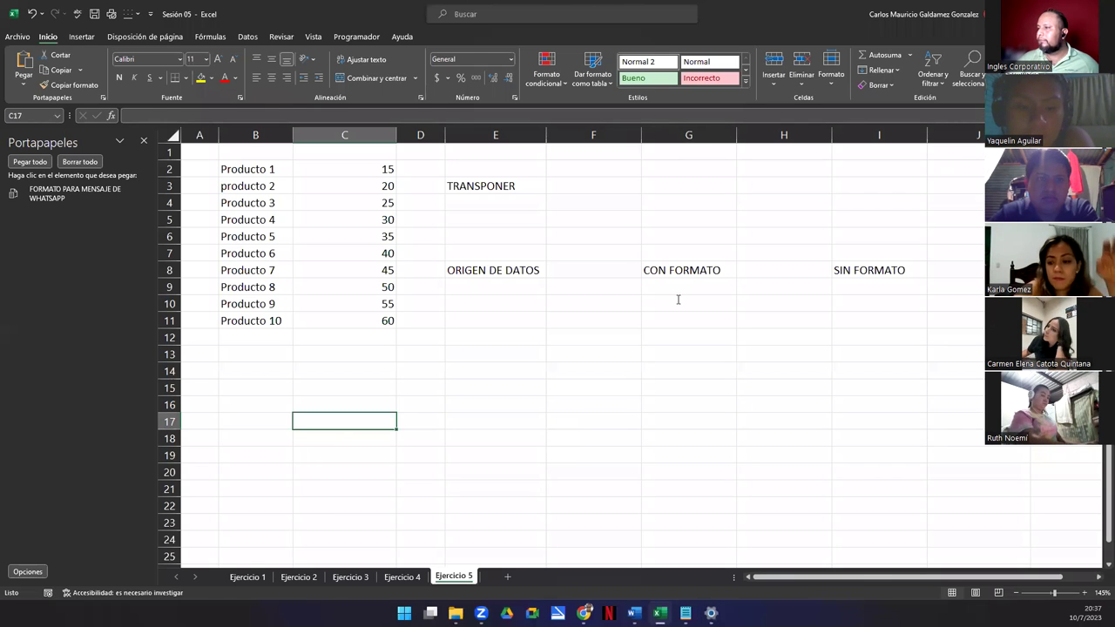
key("alt+Tab")
left_click(784, 142)
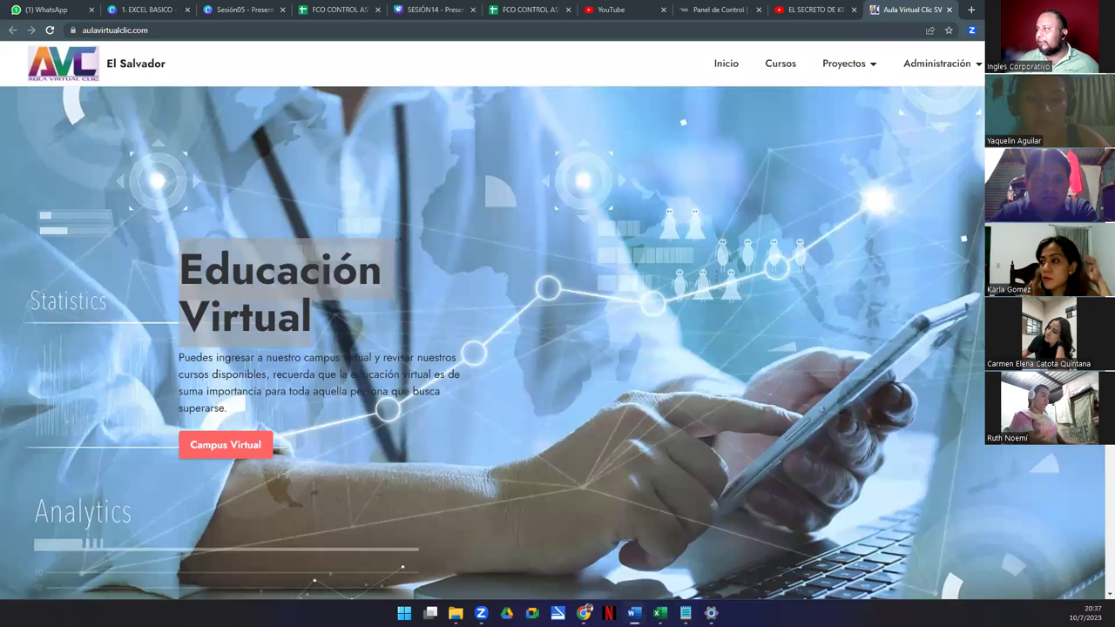
key("super+d")
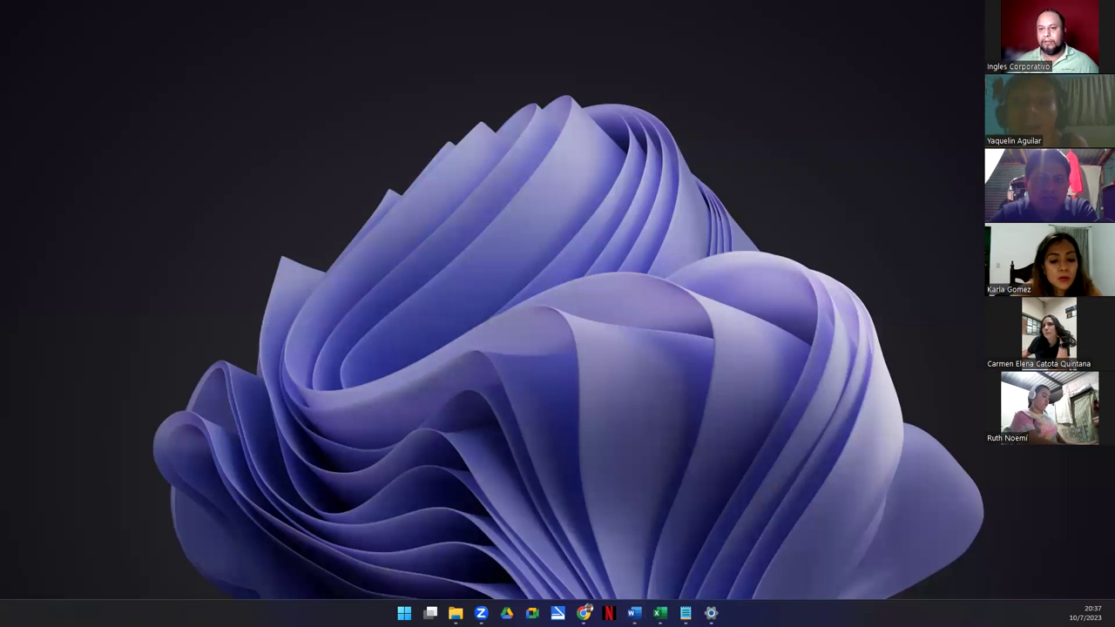
key("super+v")
left_click_drag(329, 206, 621, 202)
left_click(684, 377)
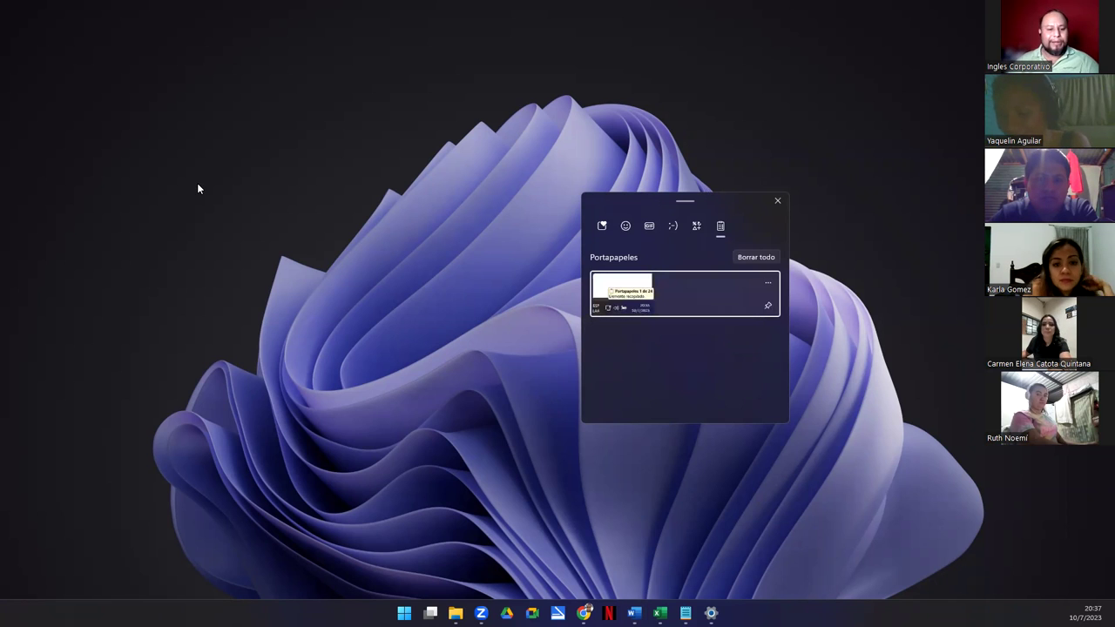
- Dismiss the history panel and capture a rectangular snip of part of the desktop wallpaper
left_click(223, 184)
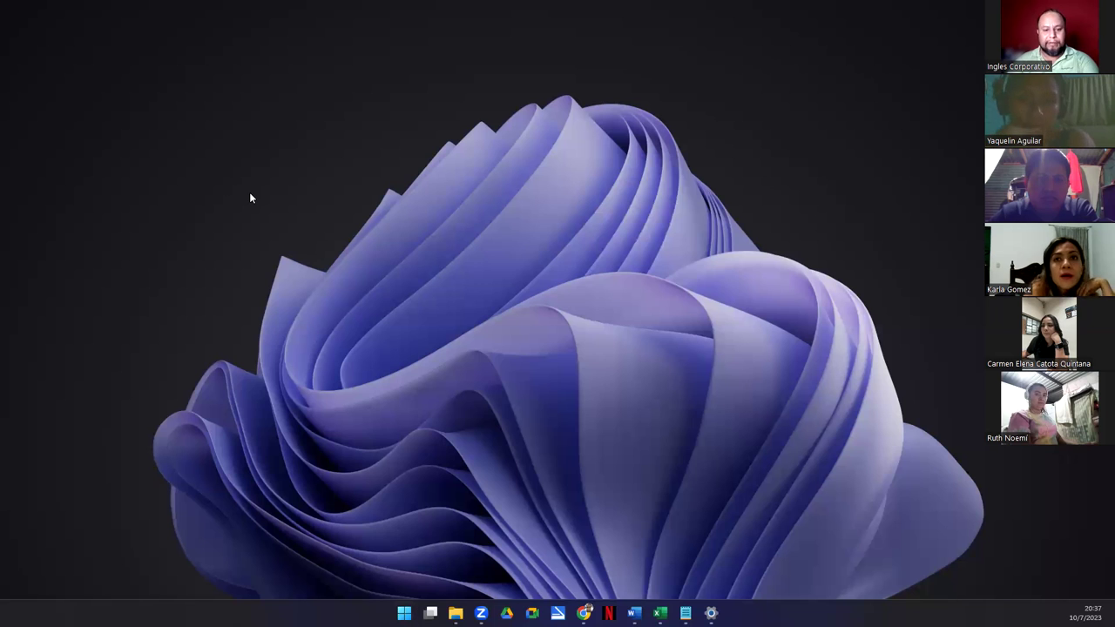
key("super+shift+s")
left_click_drag(229, 160, 542, 387)
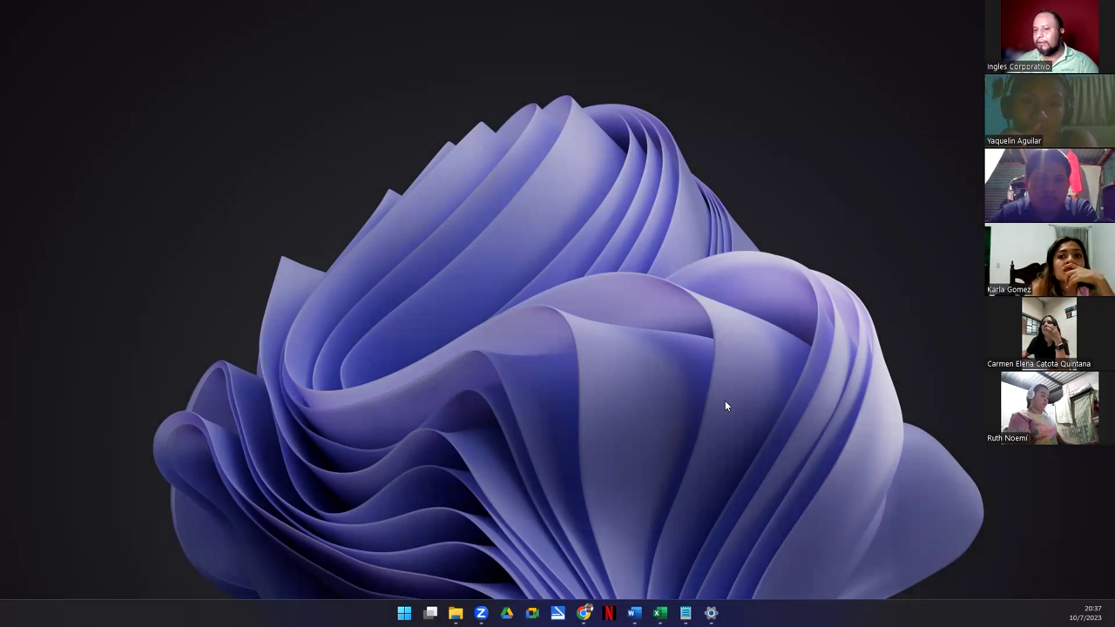
- Display the Windows clipboard history, delete all of its items and close the panel
key("super+v")
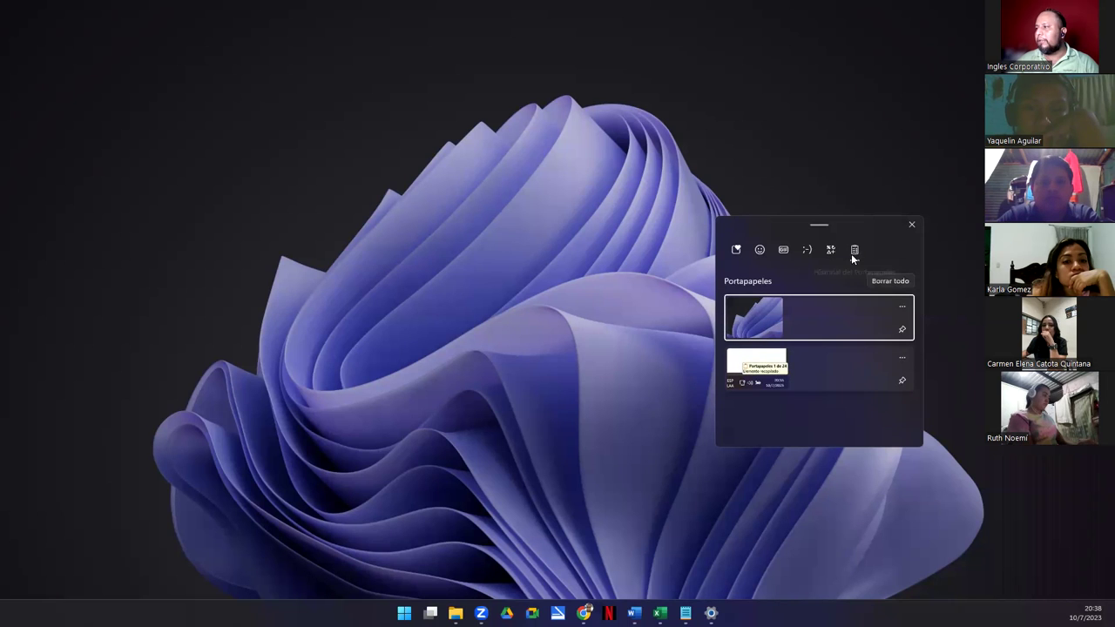
left_click(897, 283)
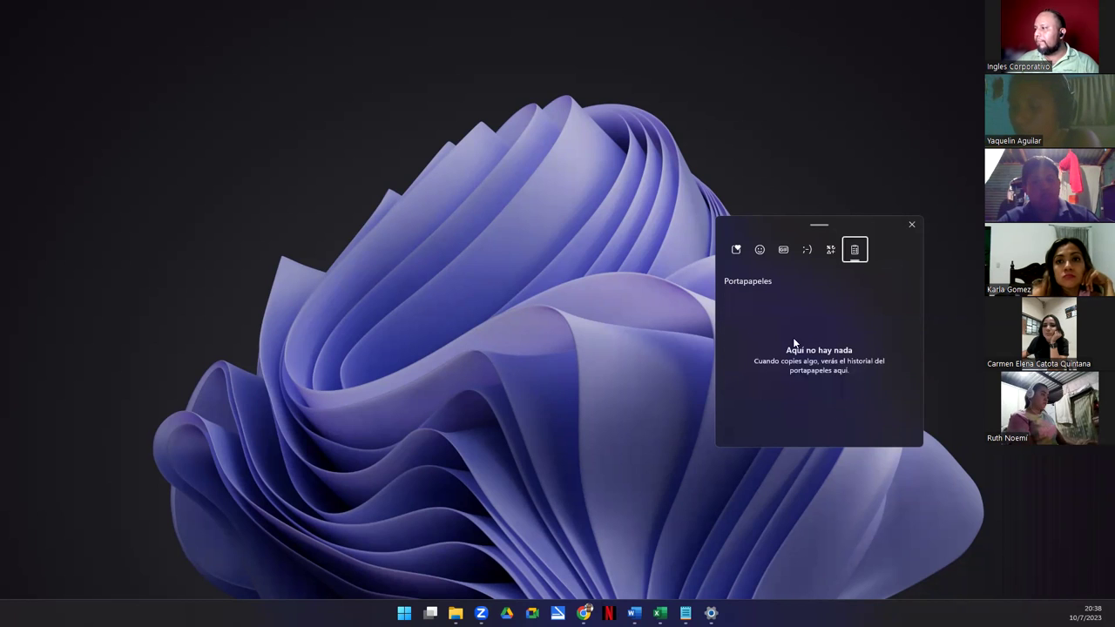
left_click(911, 225)
- Turn off the Historial del portapapeles option in Windows Settings and close the Settings window
left_click(711, 613)
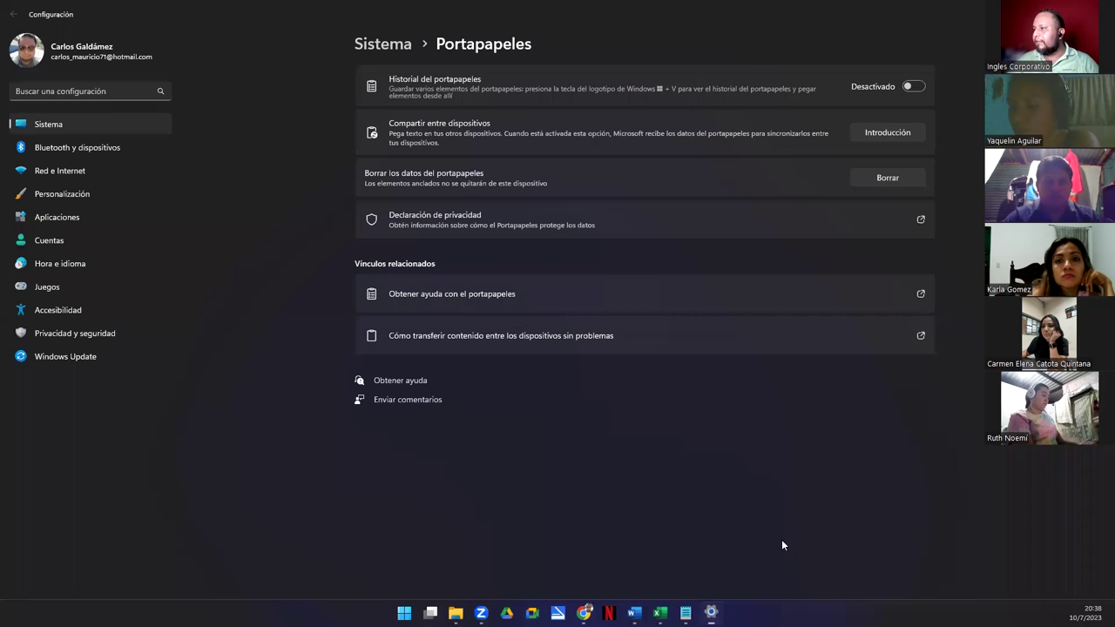
left_click(917, 87)
left_click(912, 87)
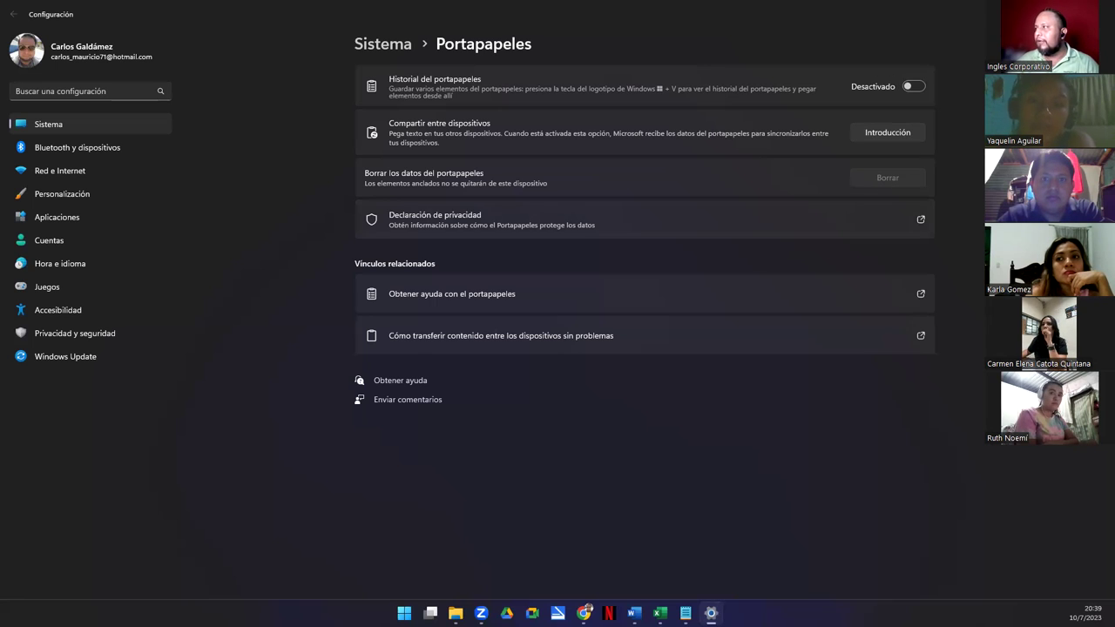
key("alt+F4")
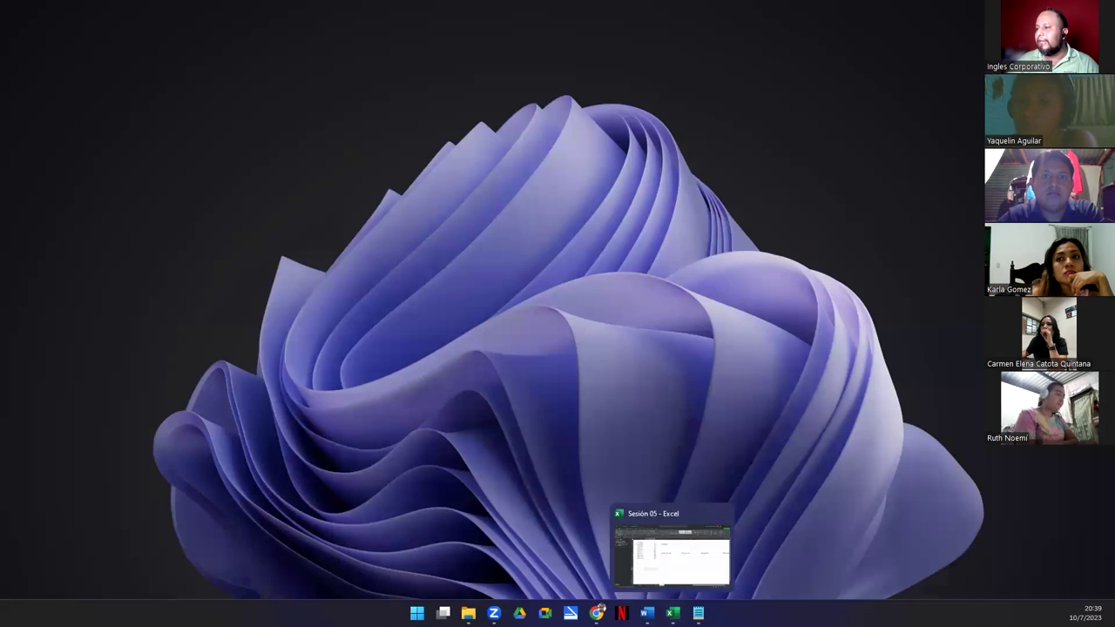
- Switch to Chrome and bring up the Sesión05 presentation in Canva
left_click(596, 612)
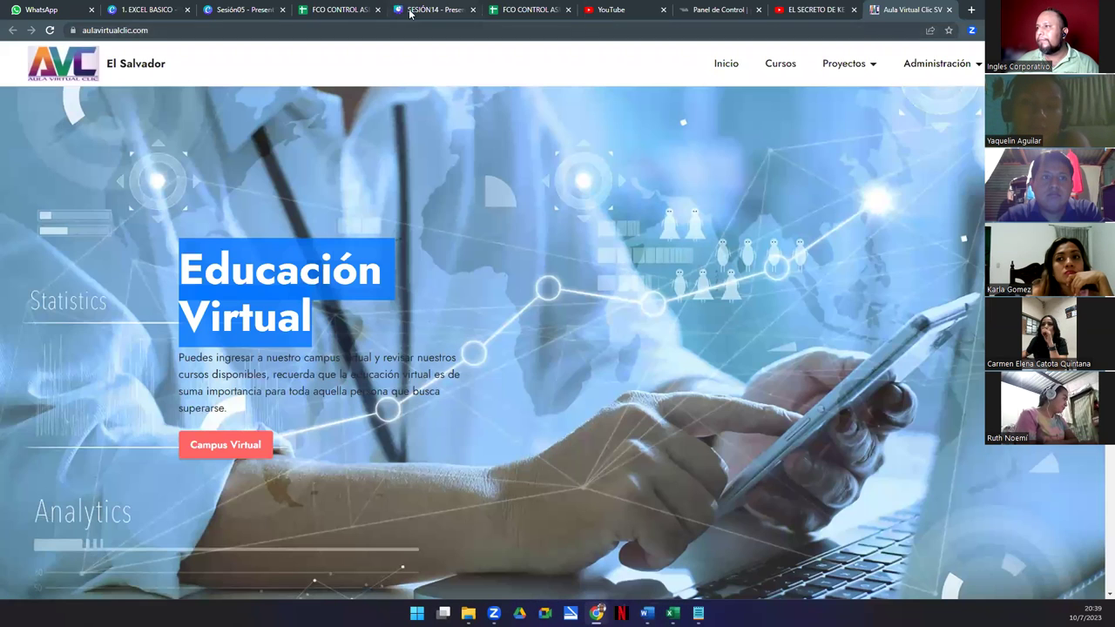
left_click(244, 10)
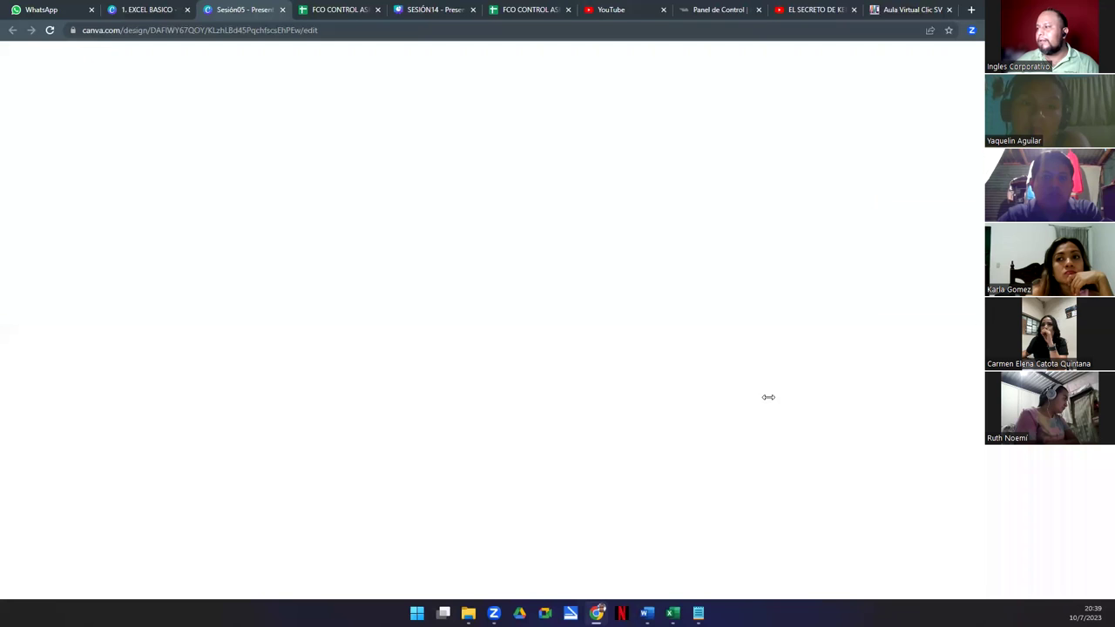
- Switch to the Sesión 05 workbook in Excel, clear all items from the Office clipboard and select cell B14
left_click(673, 613)
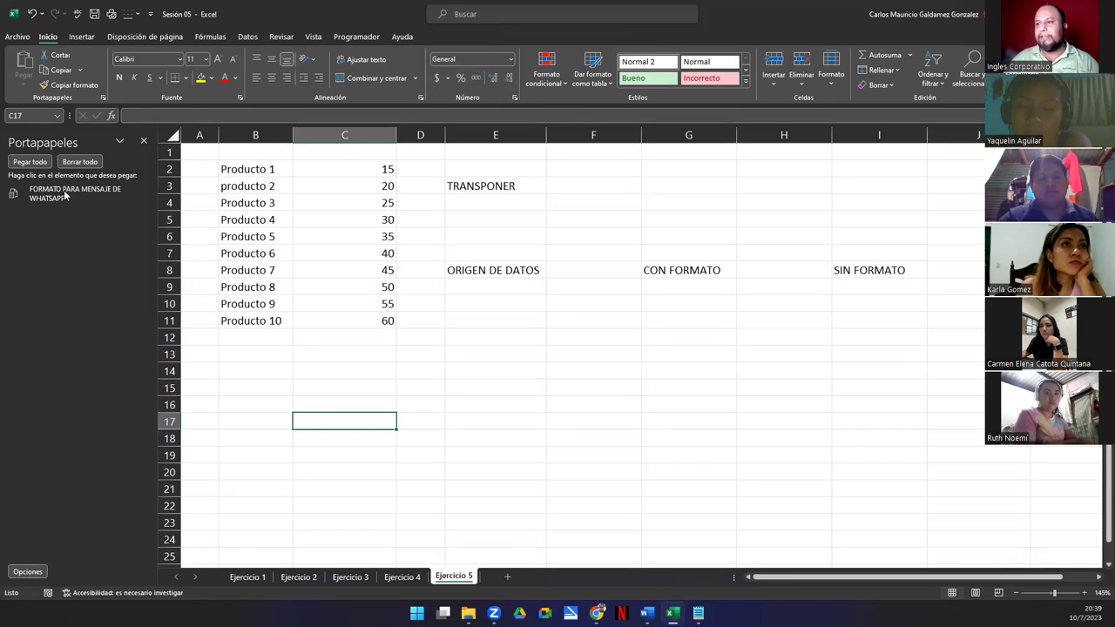
left_click(71, 164)
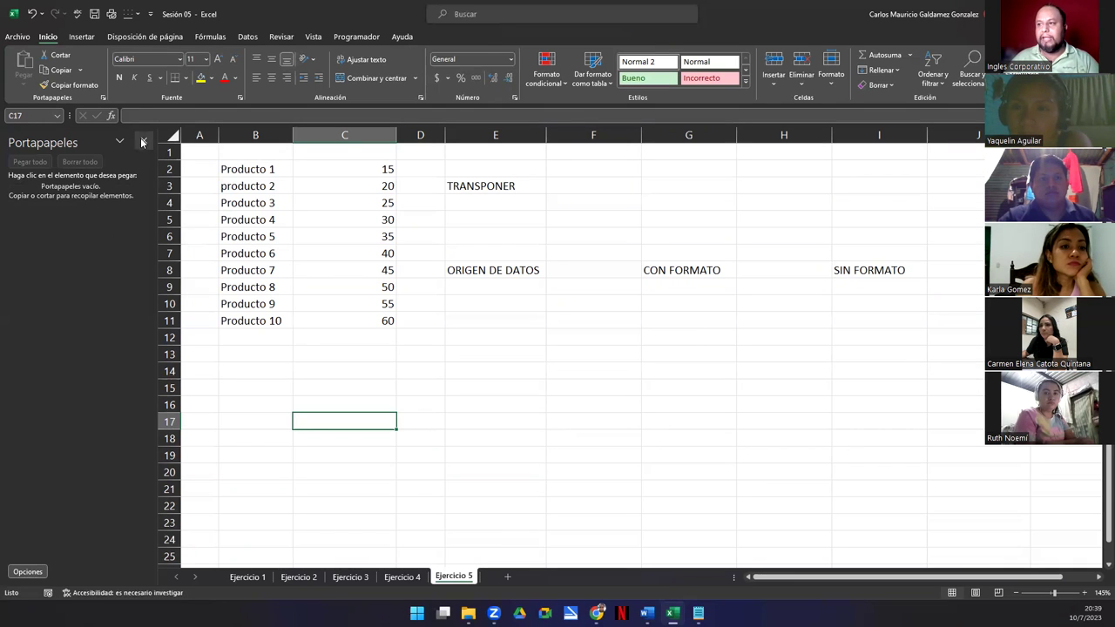
left_click(253, 370)
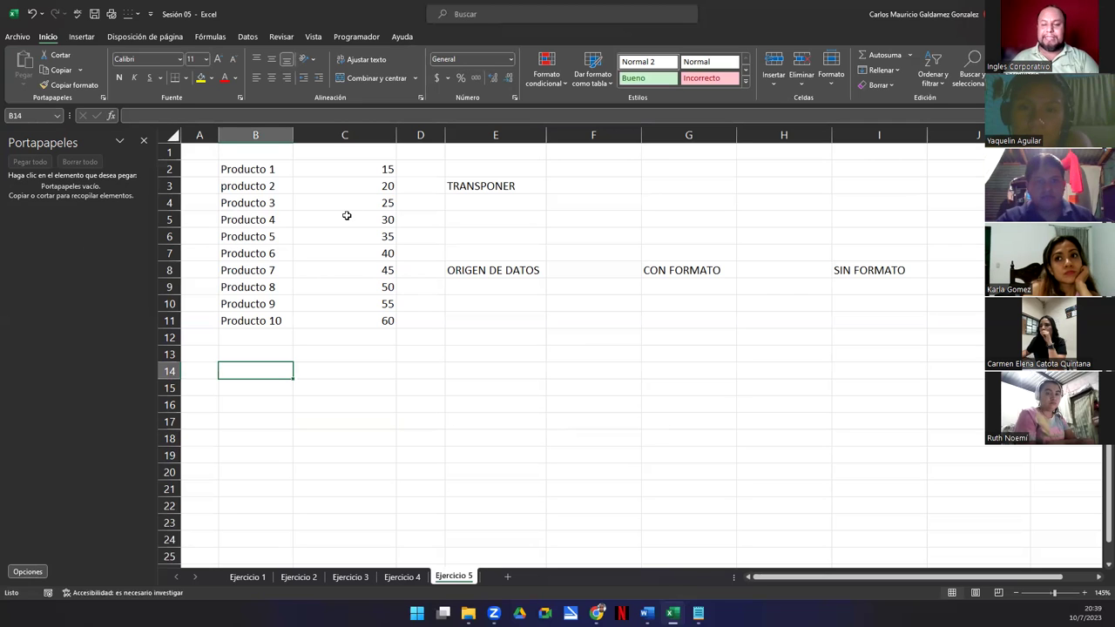
- Center the product values in cells C2:C11 and fill those cells with dark green
left_click_drag(342, 169, 329, 322)
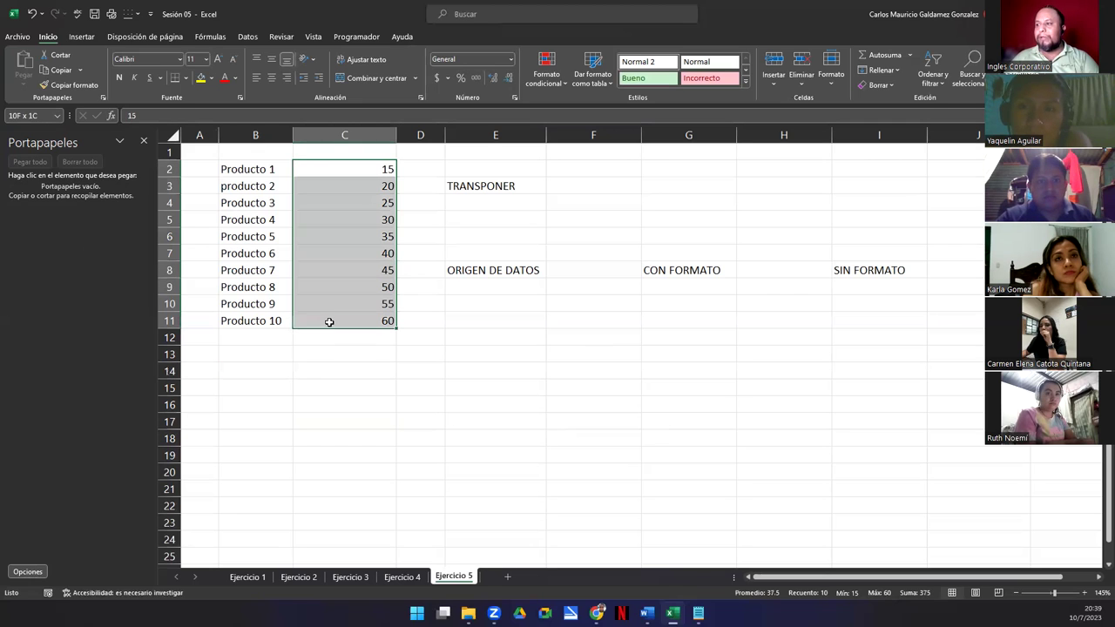
left_click(269, 83)
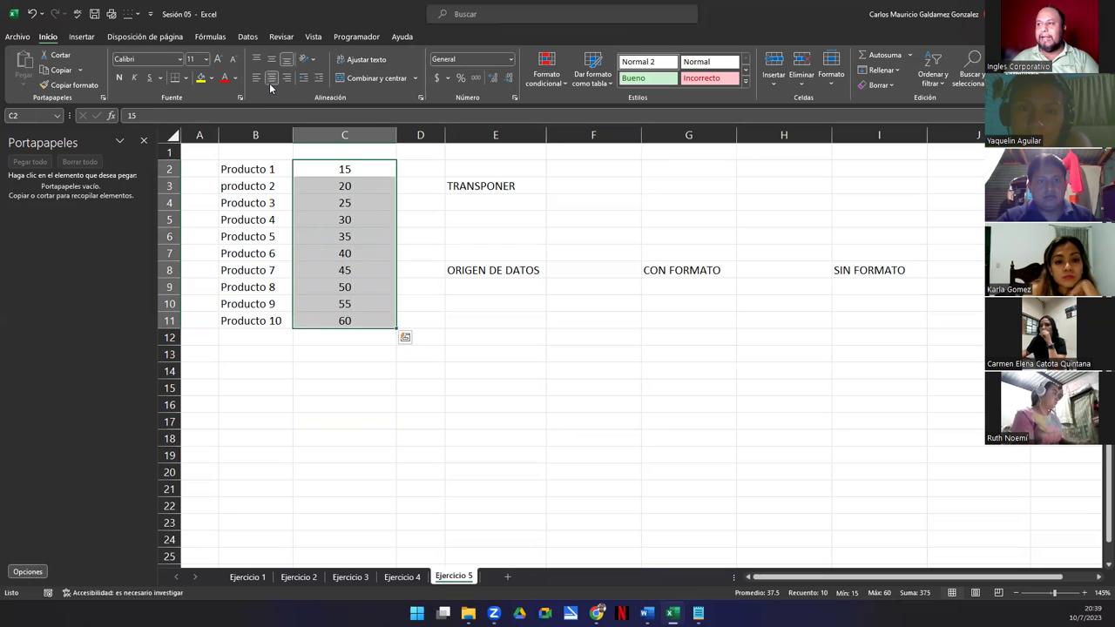
left_click(199, 79)
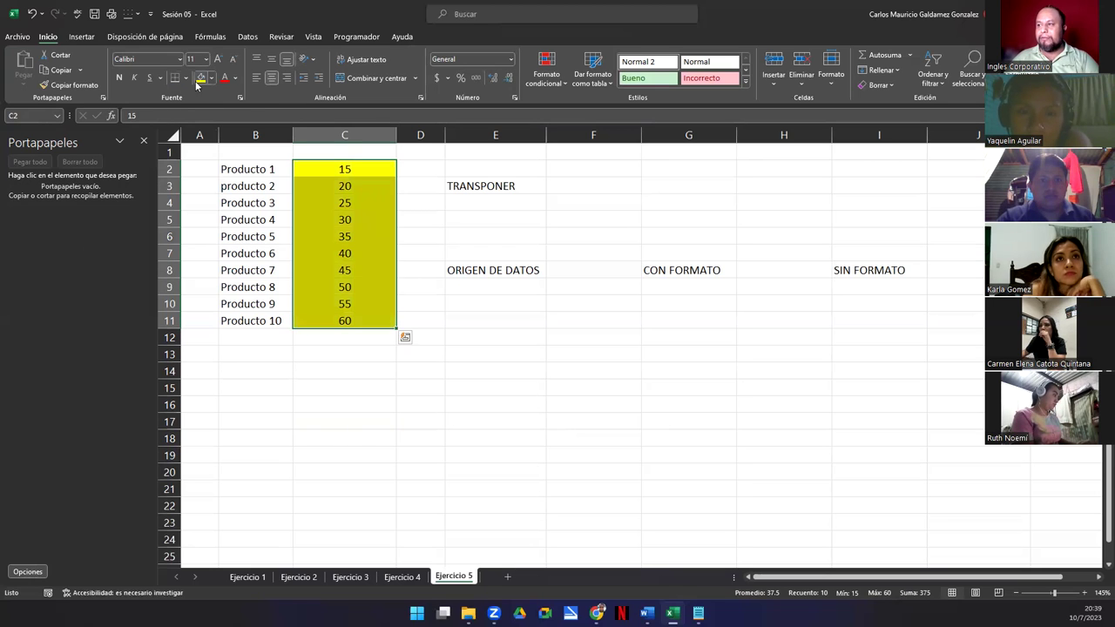
left_click(234, 79)
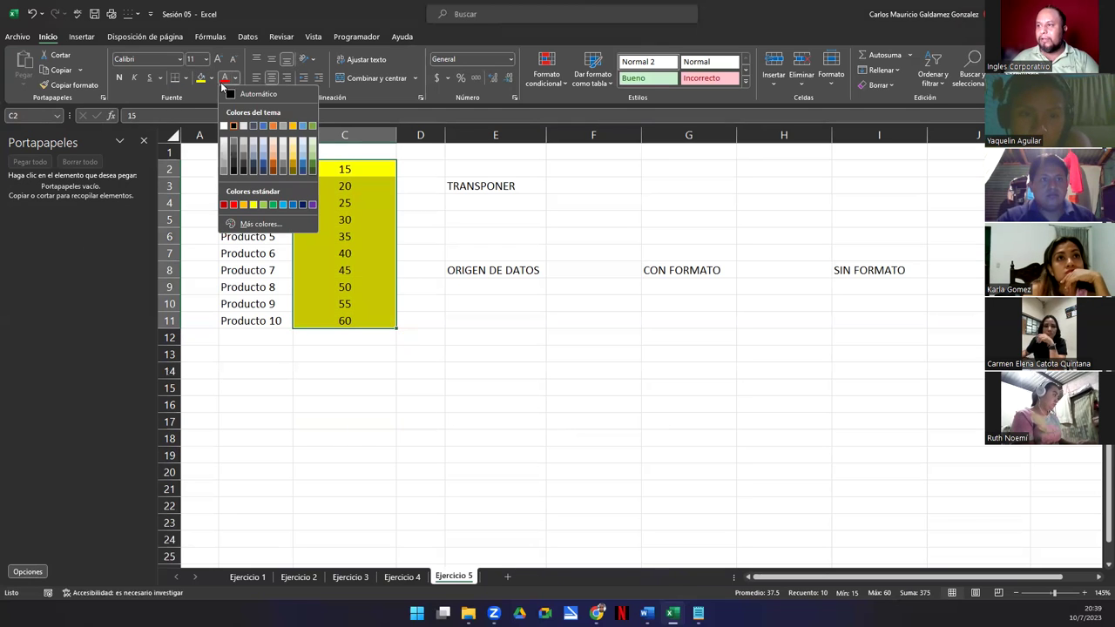
left_click(212, 79)
left_click(213, 79)
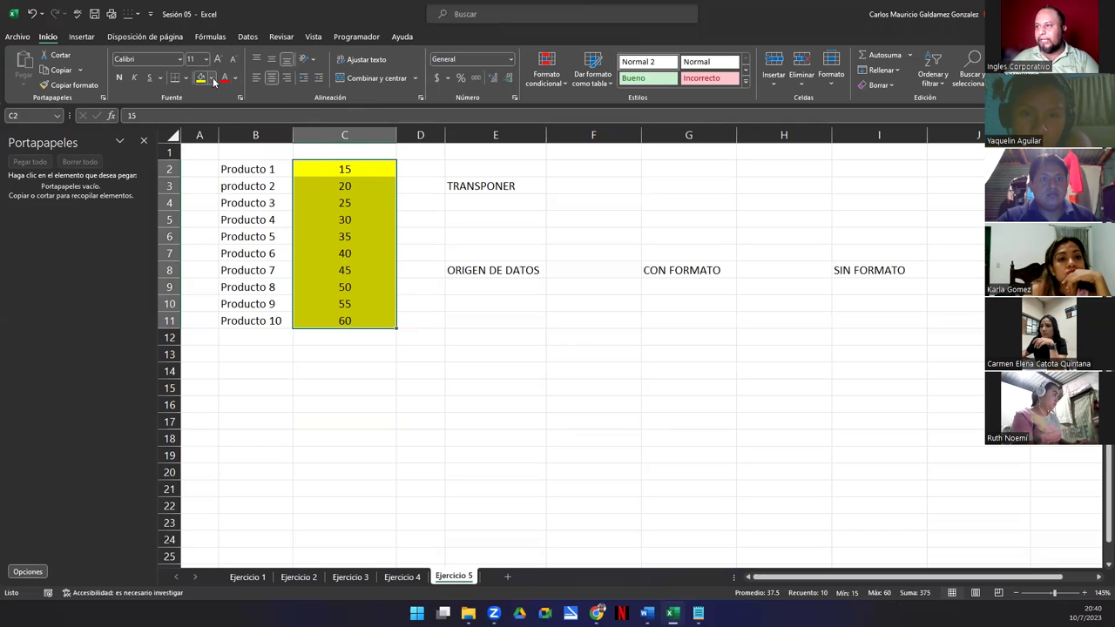
left_click(212, 78)
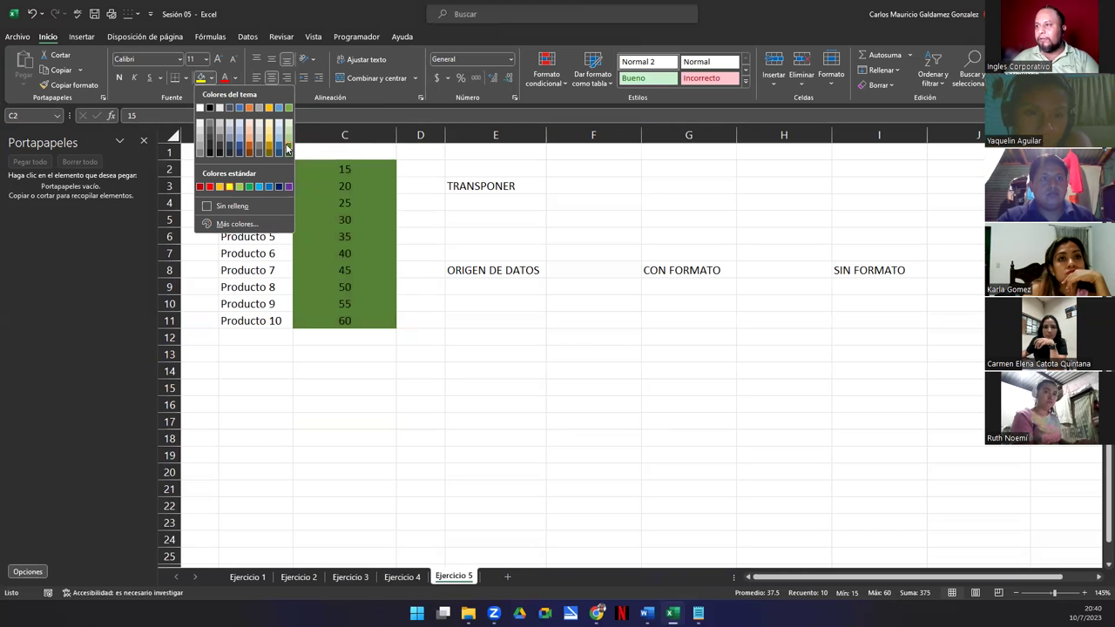
left_click(286, 143)
- Format the values in C2:C11 in bold red with font size 12
left_click(234, 79)
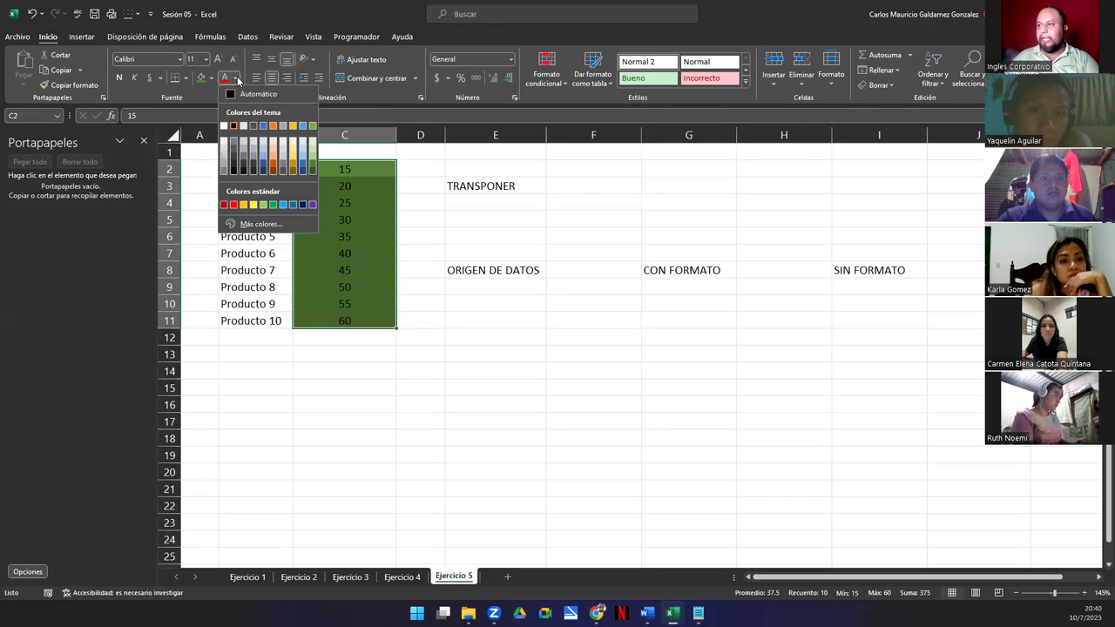
left_click(233, 206)
left_click(119, 77)
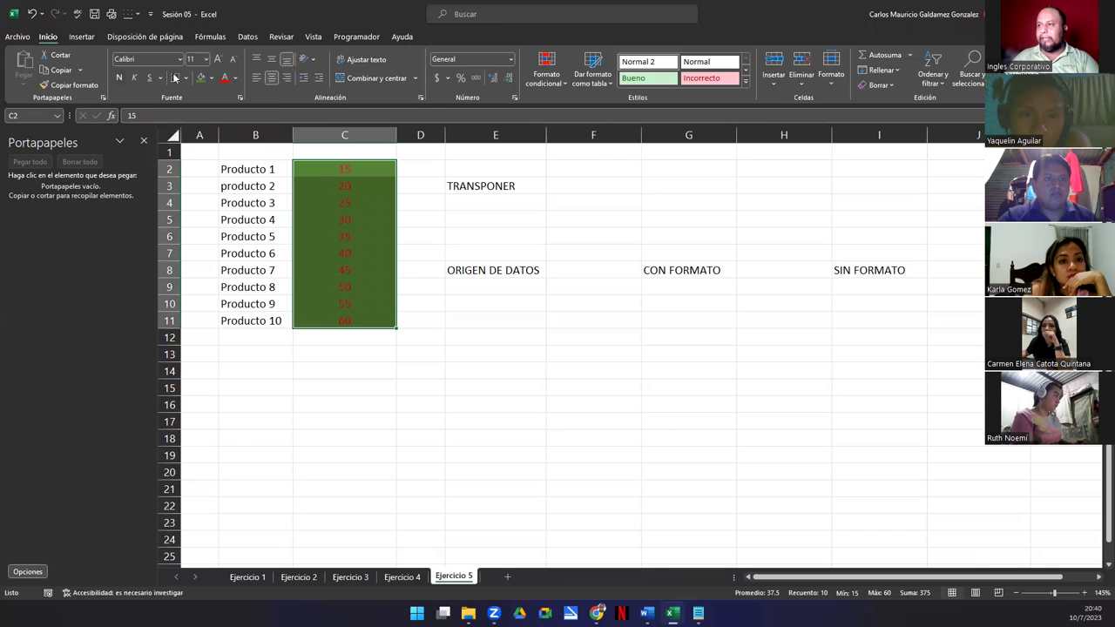
left_click(218, 59)
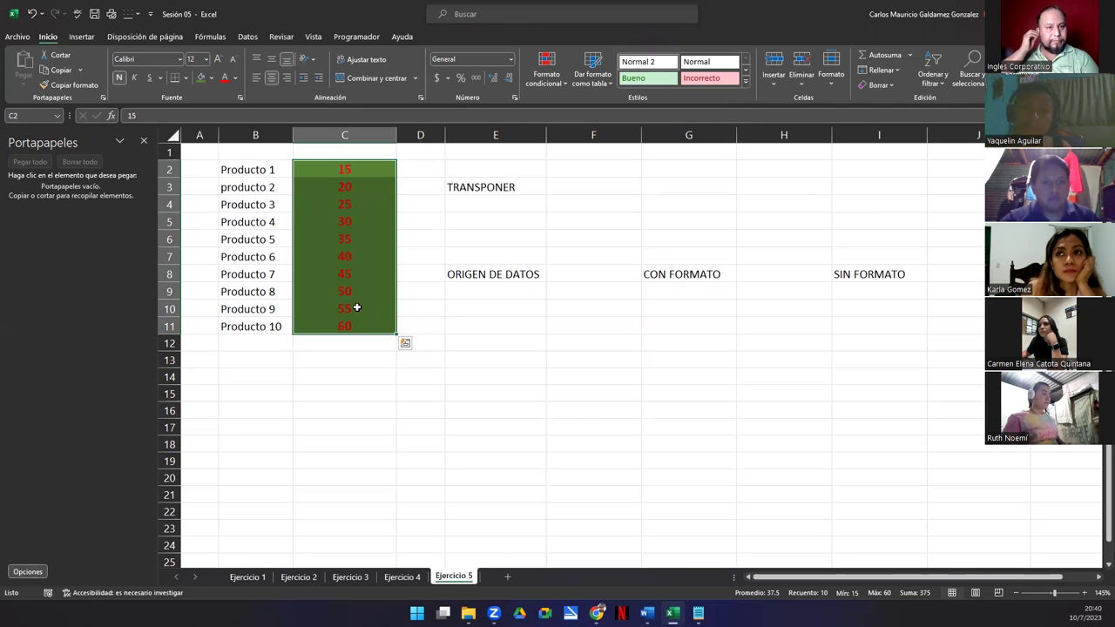
key("Escape")
- Apply all borders to the product table in B2:C11 and select cell C14
left_click_drag(247, 170, 341, 327)
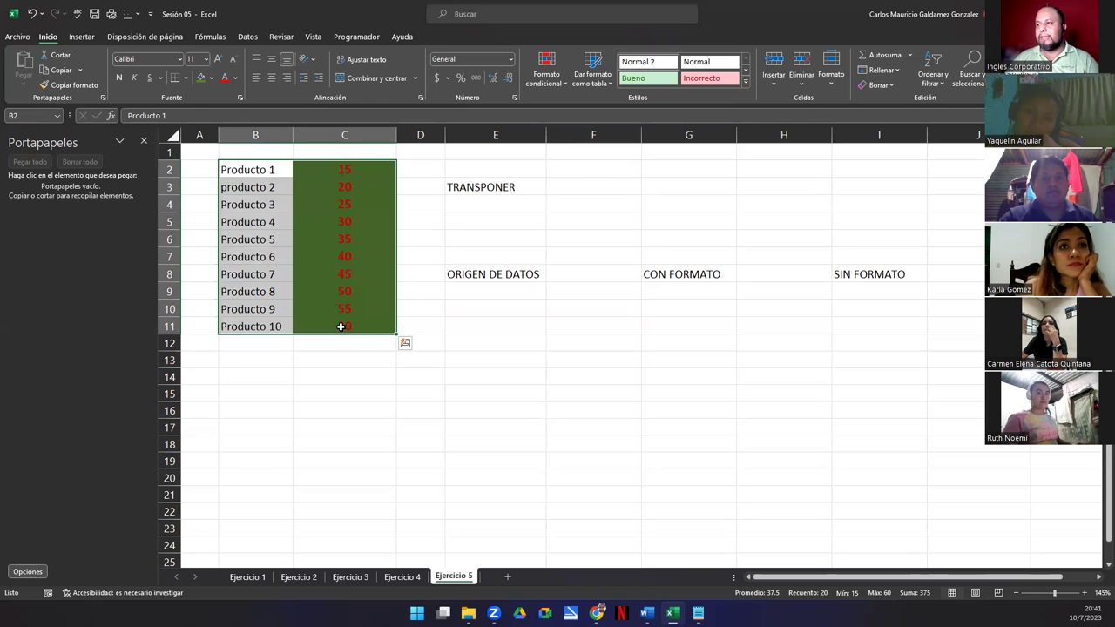
left_click(186, 79)
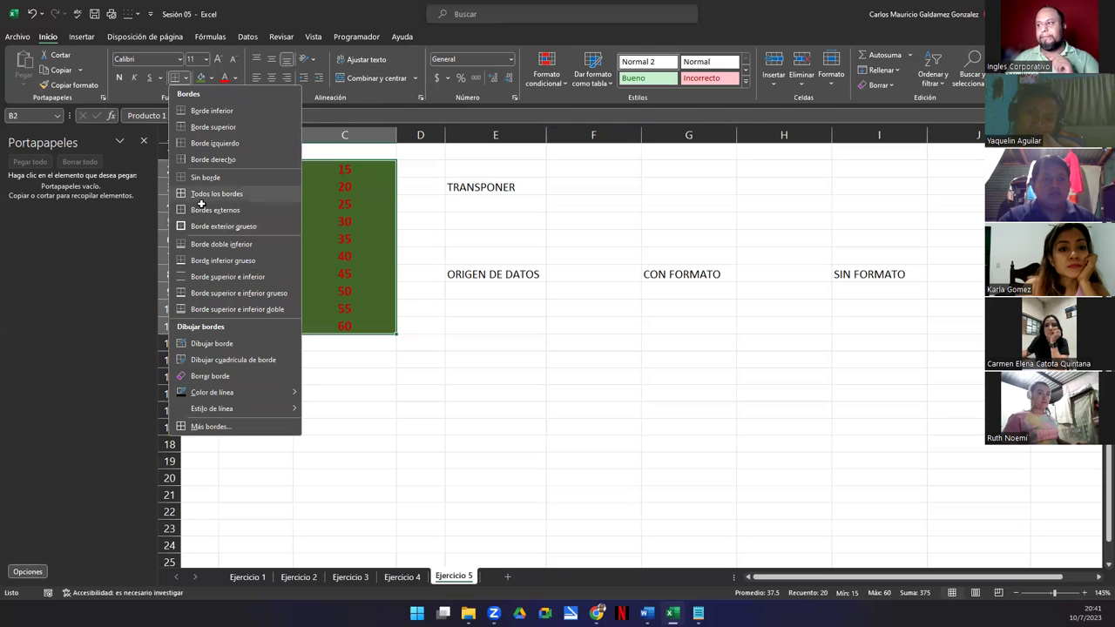
left_click(191, 200)
left_click(320, 258)
left_click(337, 360)
left_click(330, 370)
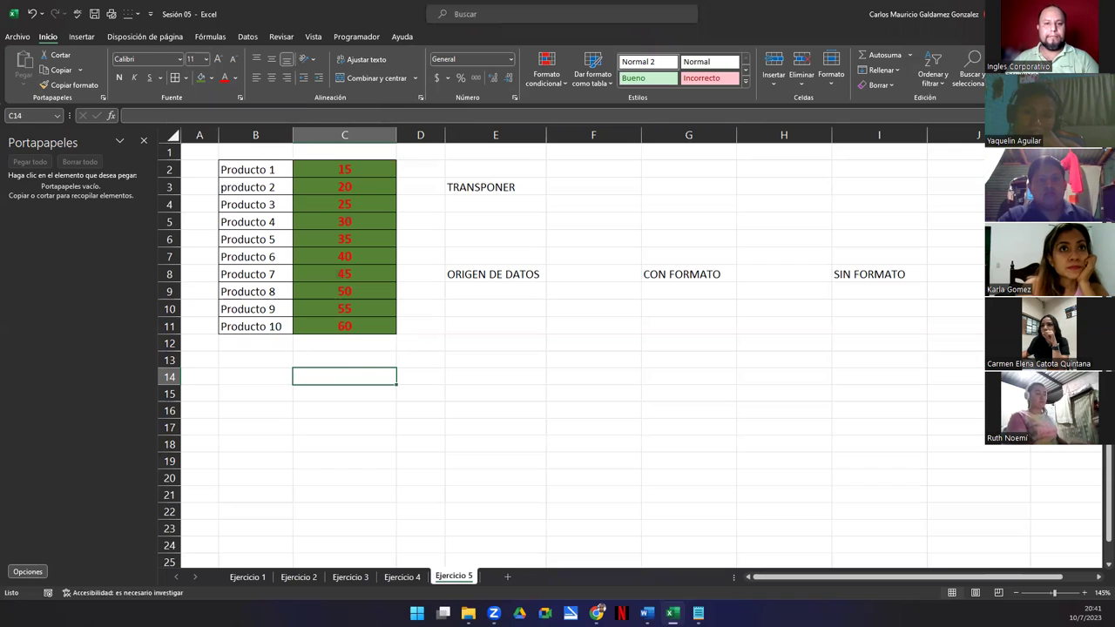
left_click(597, 612)
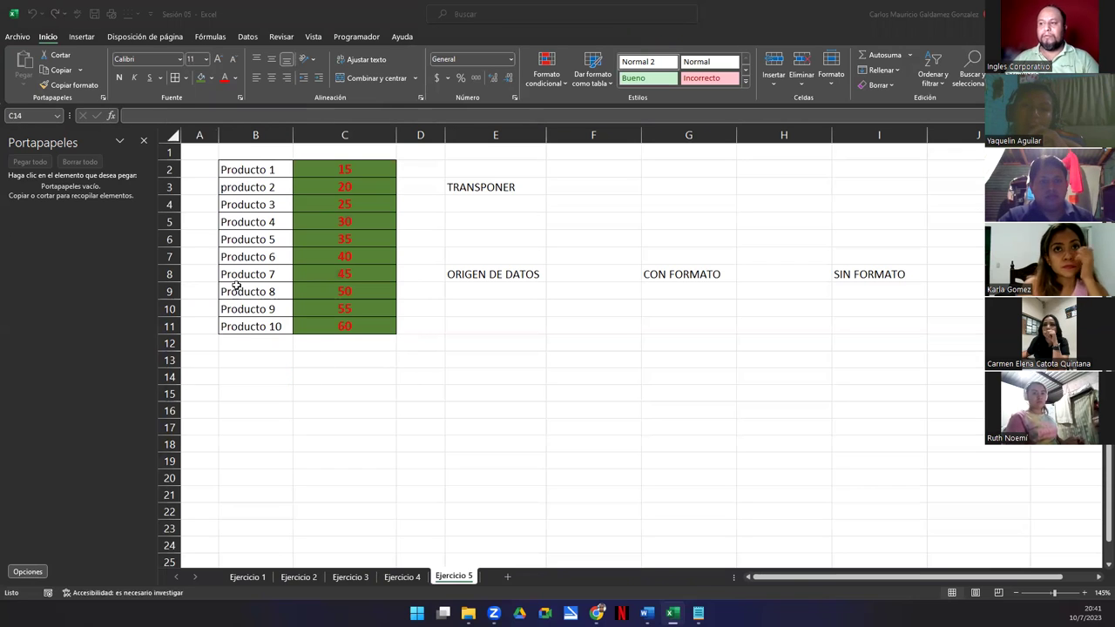
key("alt+Tab")
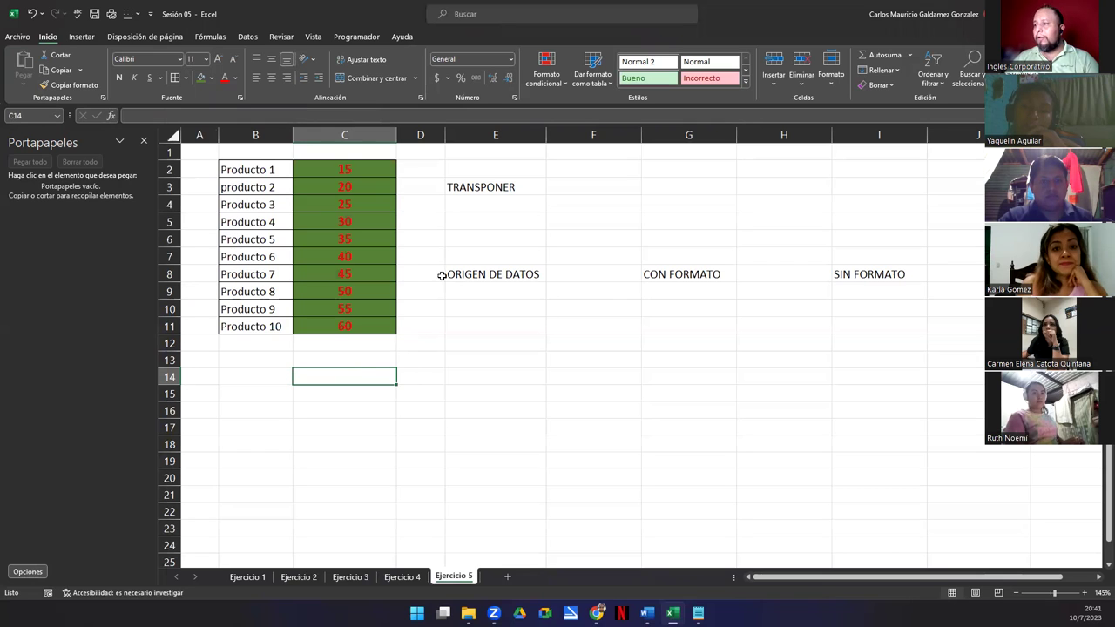
left_click_drag(316, 170, 327, 324)
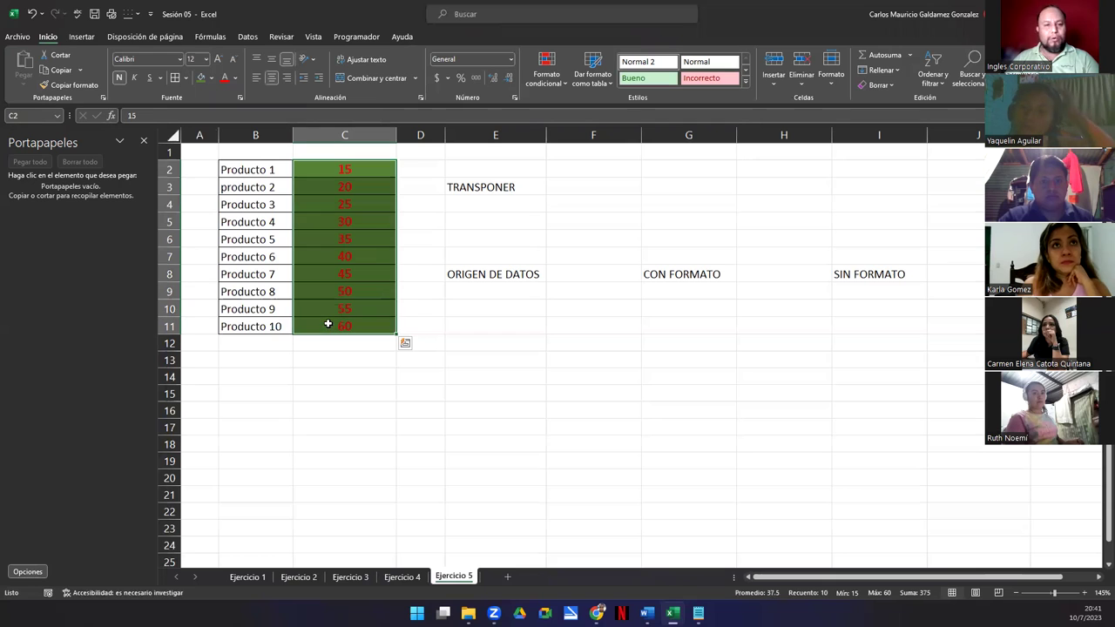
left_click_drag(227, 168, 309, 324)
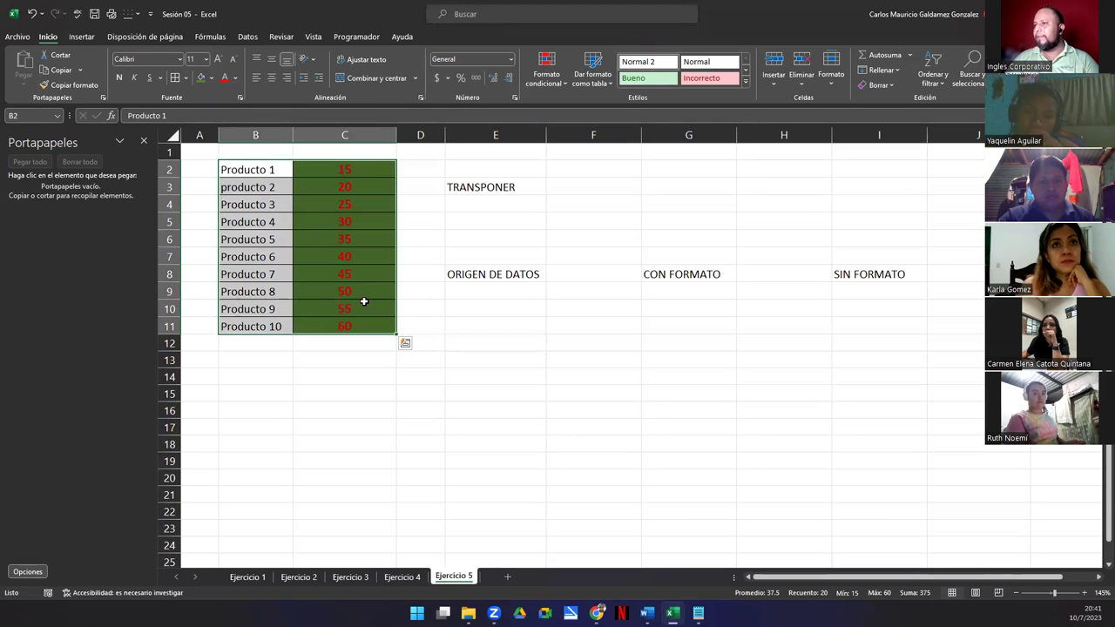
scroll(363, 302, "down", 1)
left_click(312, 245)
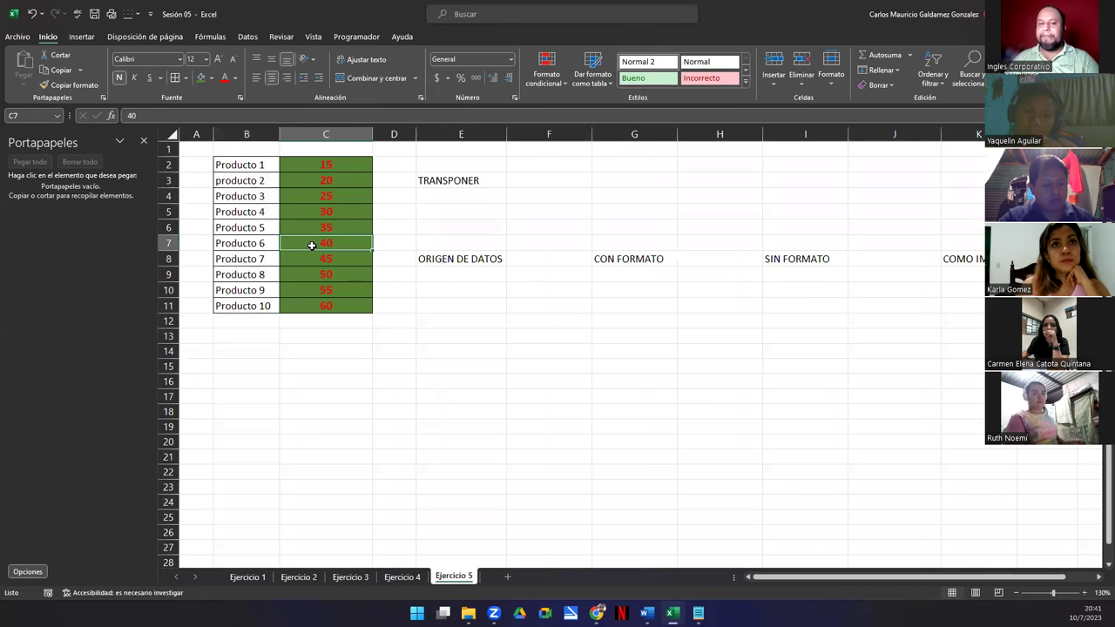
- Format the product values in C2:C11 with the Moneda number format
left_click_drag(315, 169, 317, 307)
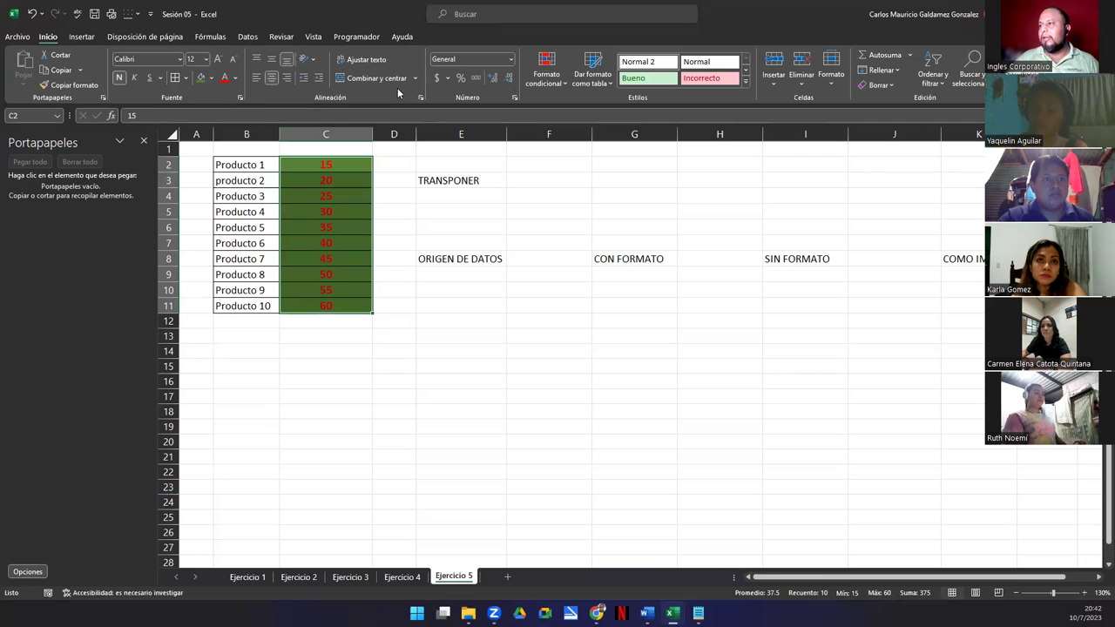
left_click(436, 77)
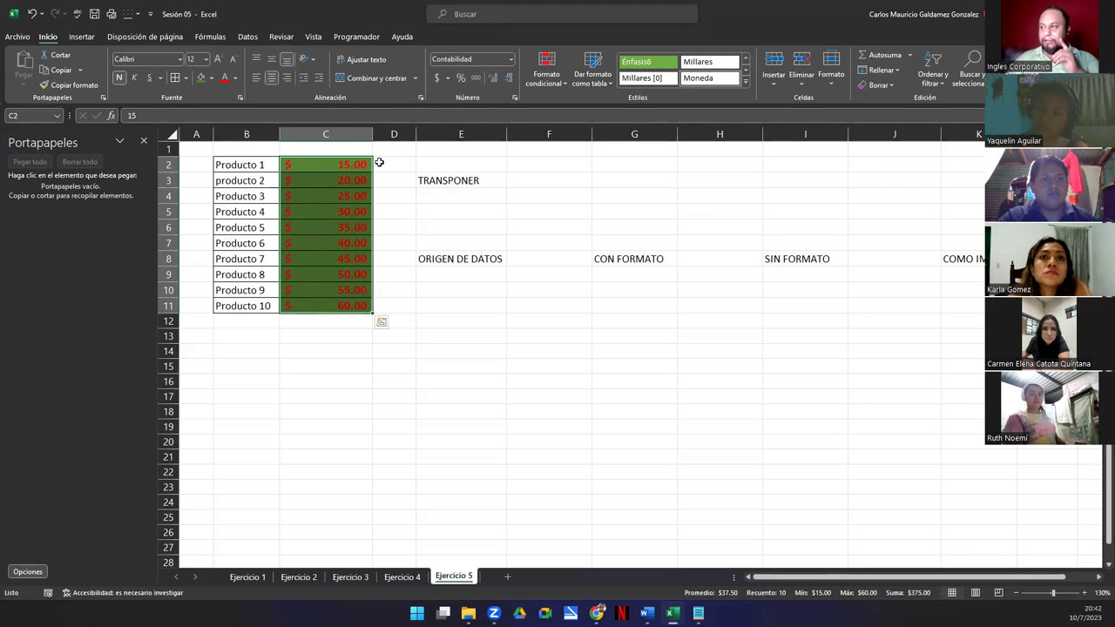
left_click(510, 60)
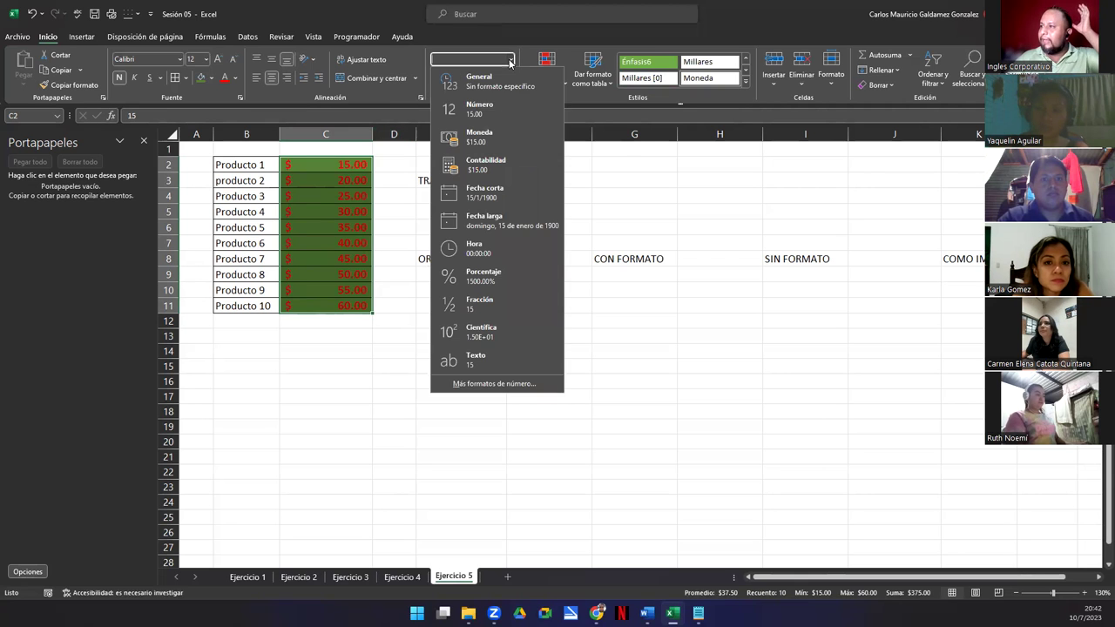
left_click(474, 137)
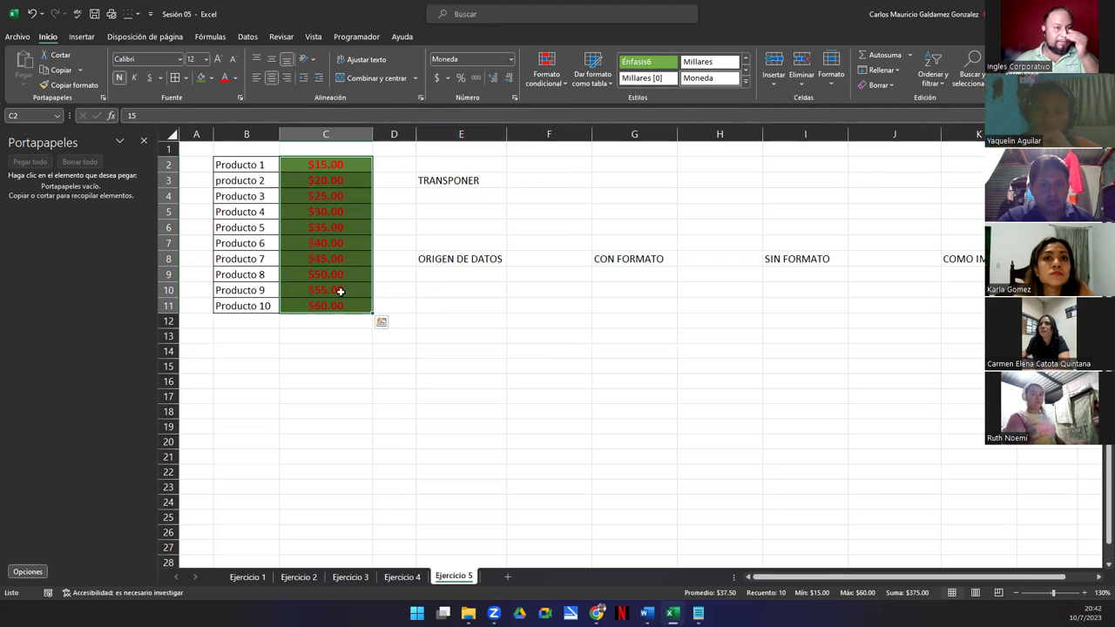
left_click(322, 241)
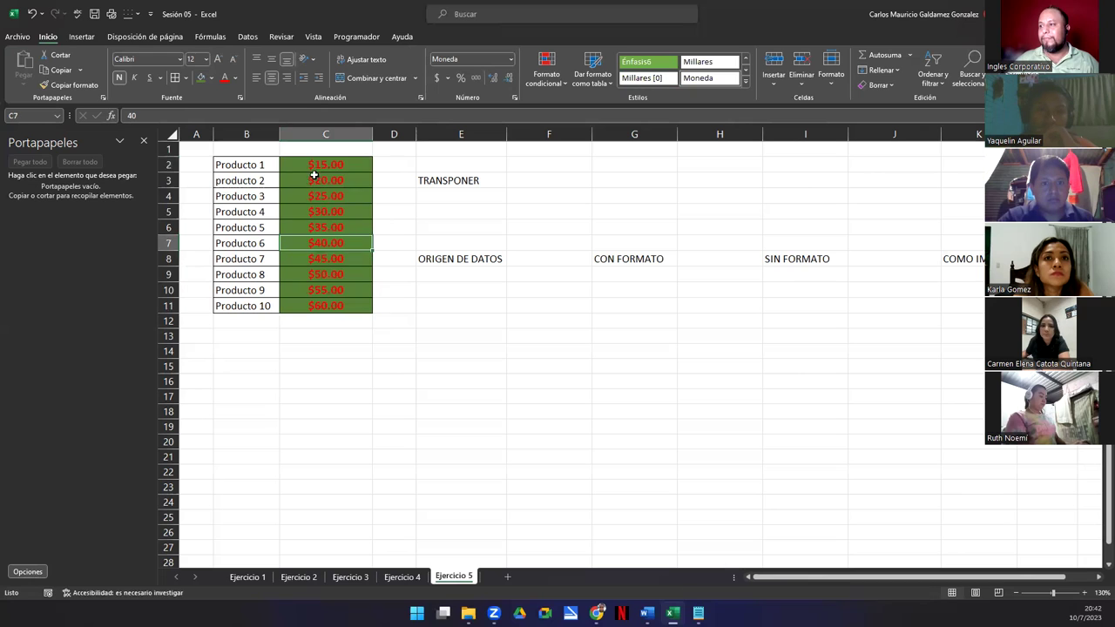
left_click_drag(322, 165, 324, 304)
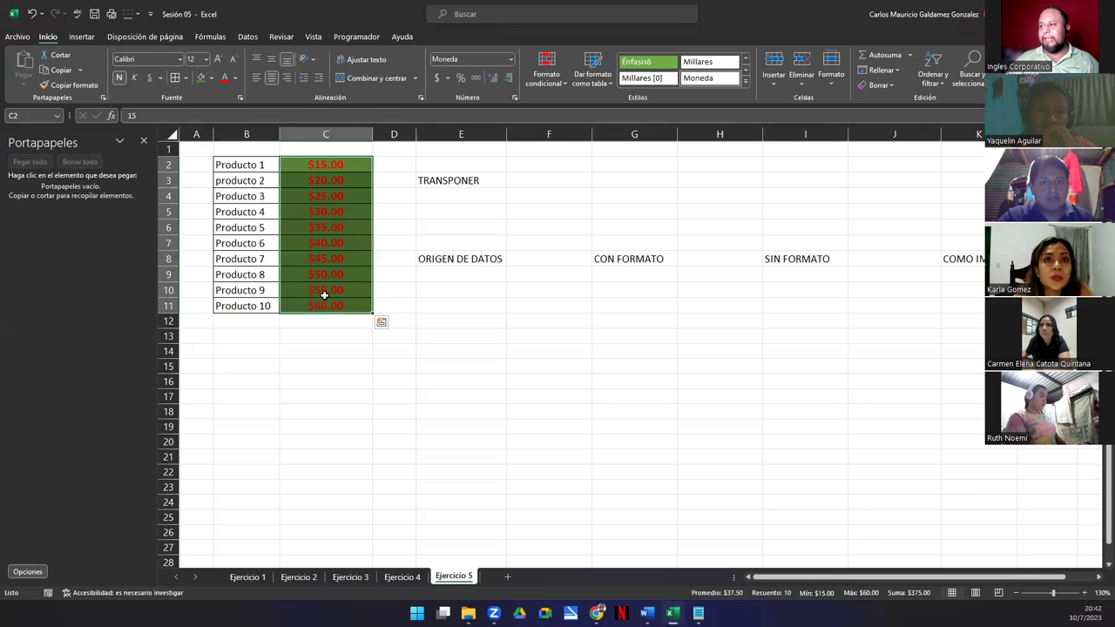
left_click(511, 60)
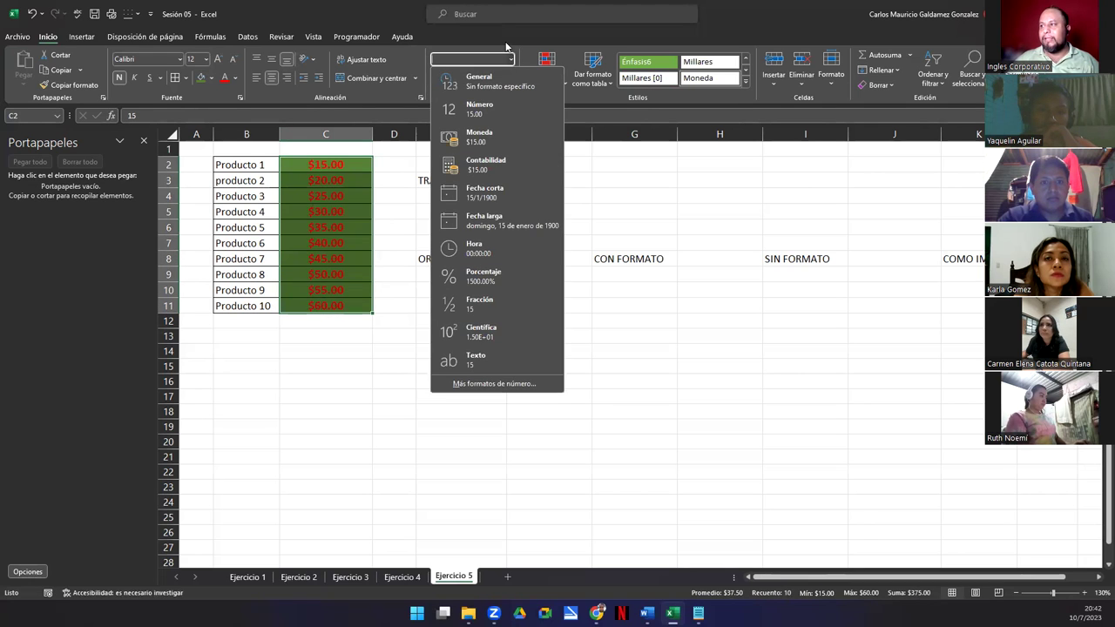
left_click(509, 56)
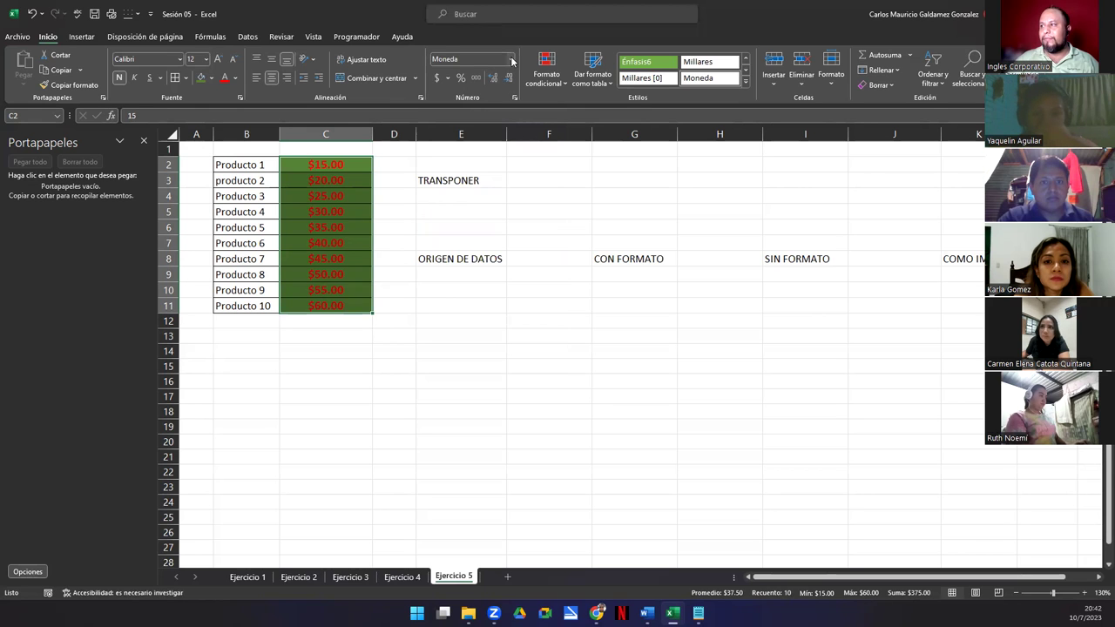
left_click(511, 60)
left_click(492, 135)
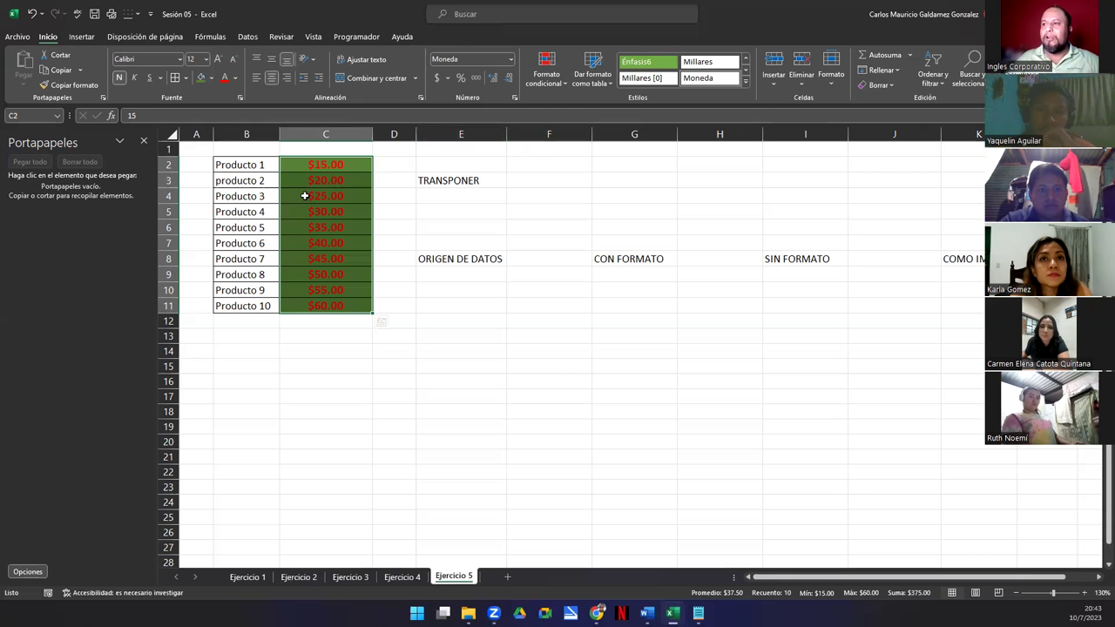
left_click(82, 71)
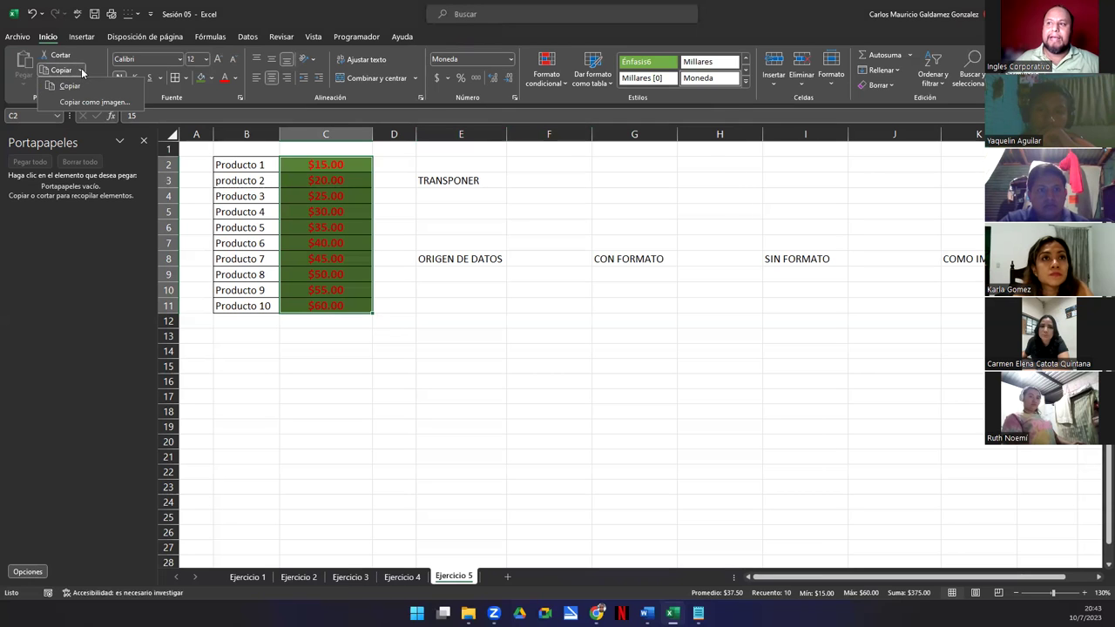
right_click(324, 196)
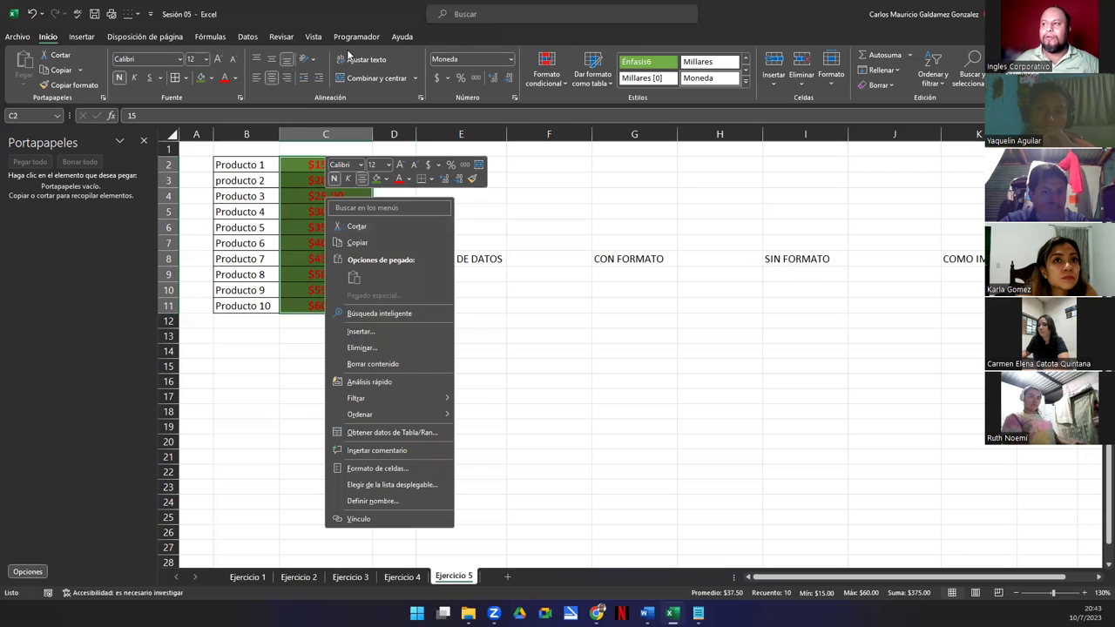
left_click(349, 19)
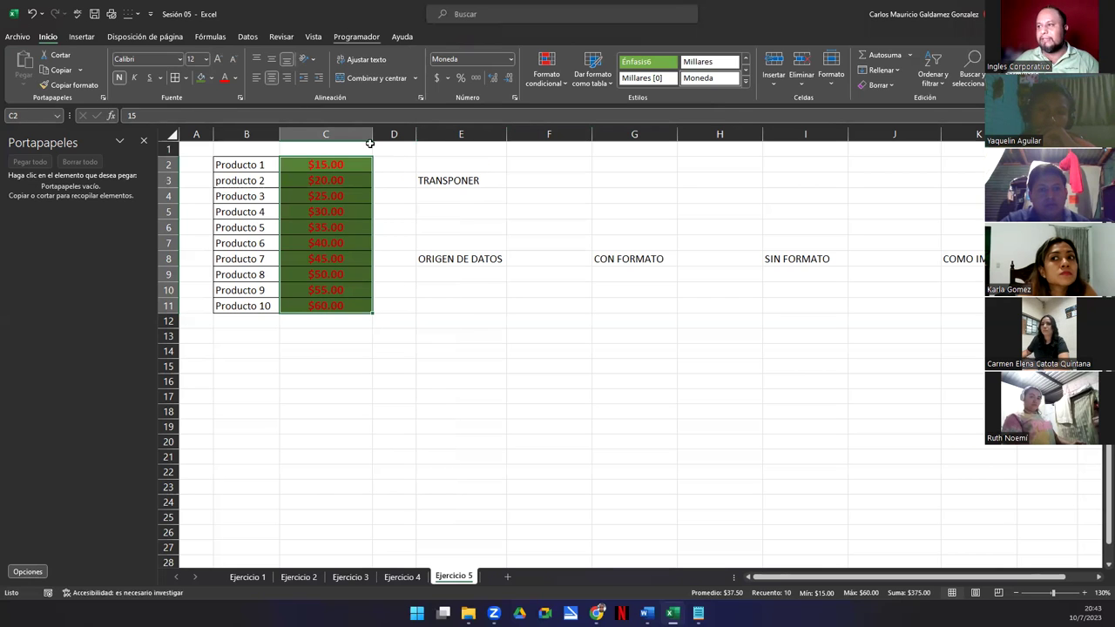
key("ctrl+c")
left_click(327, 228, "ctrl")
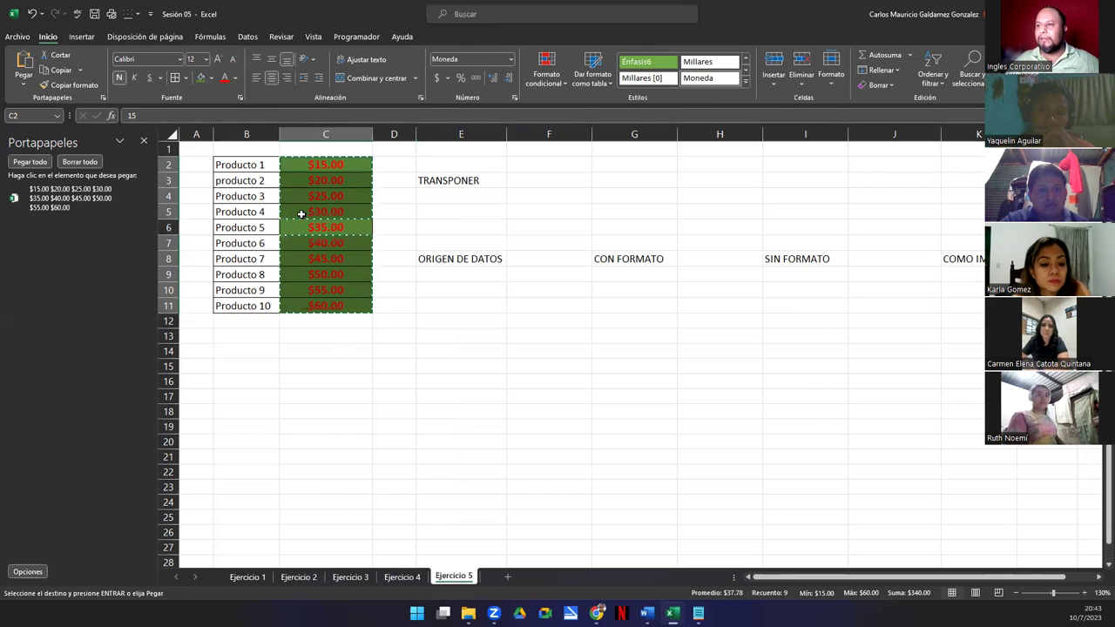
key("shift+Down")
key("shift+Up")
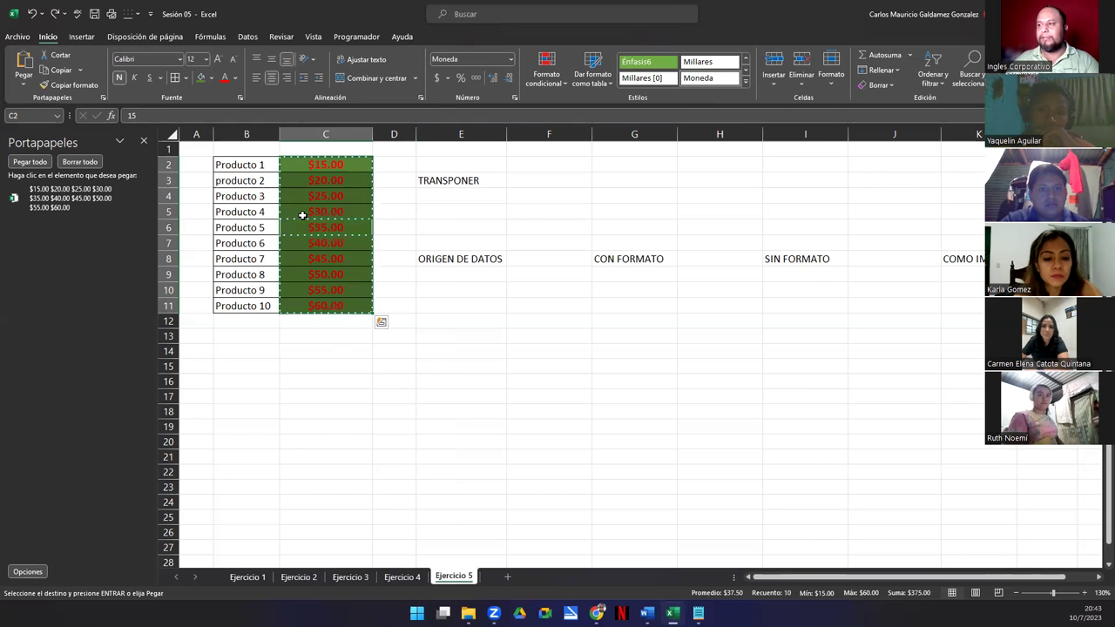
left_click(92, 163)
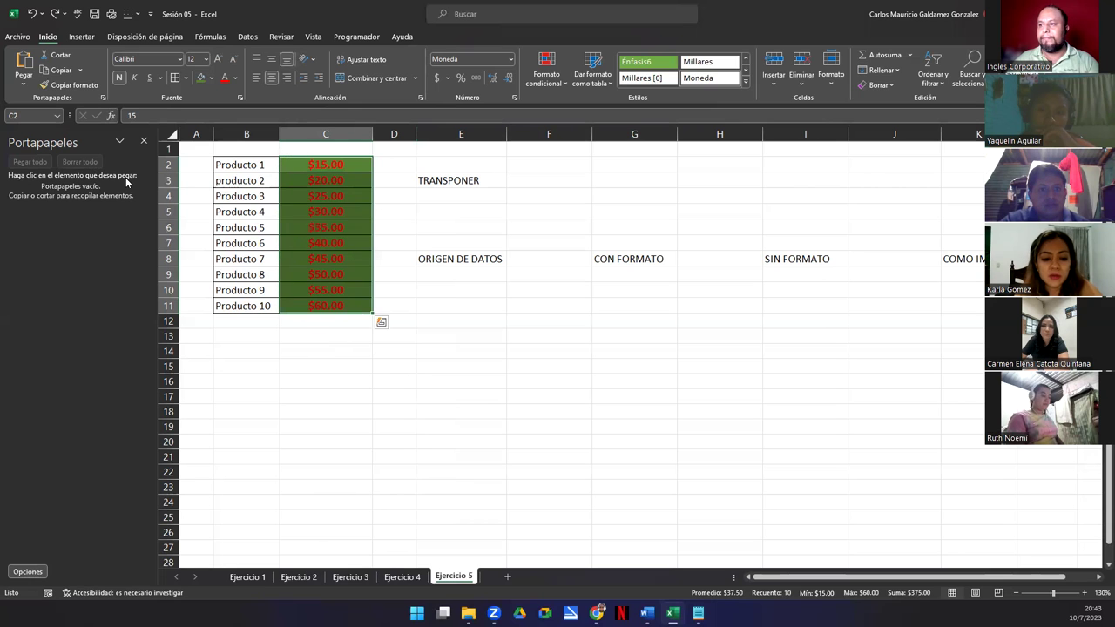
- Copy the formatted values in C2:C11
left_click_drag(324, 166, 326, 304)
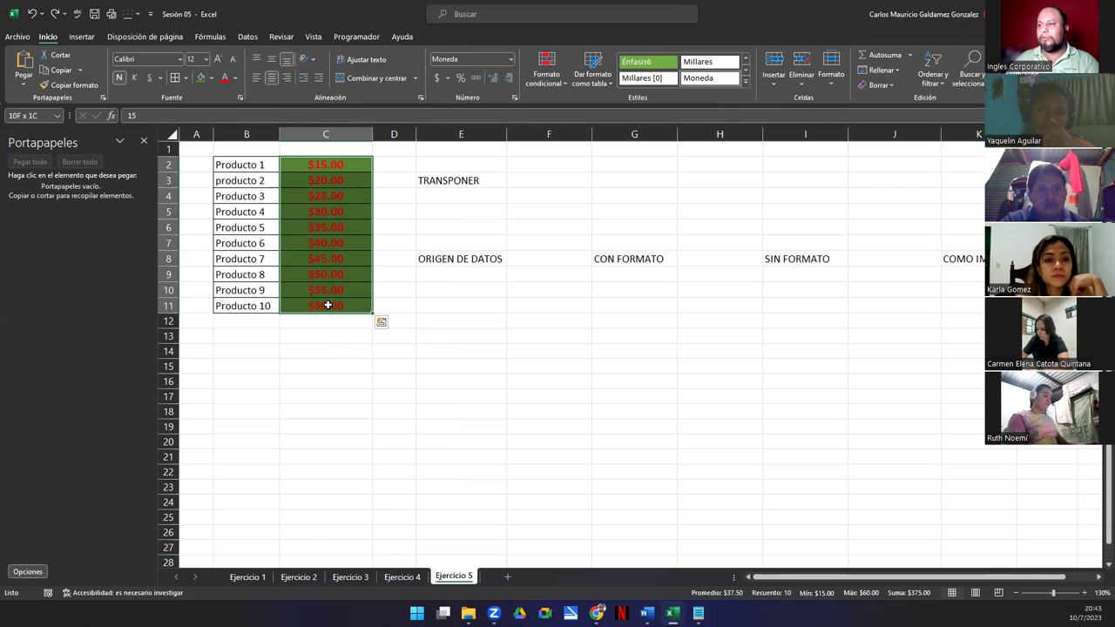
key("ctrl+c")
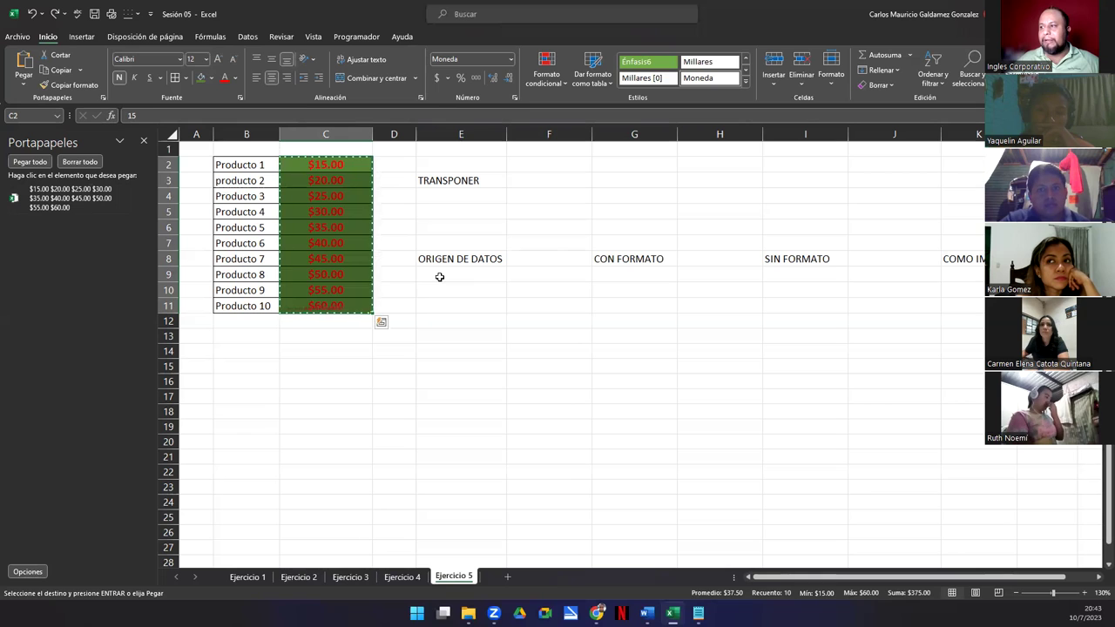
- Try pasting the copied values from E9 under ORIGEN DE DATOS with the standard Pegar option, and undo the paste
right_click(440, 277)
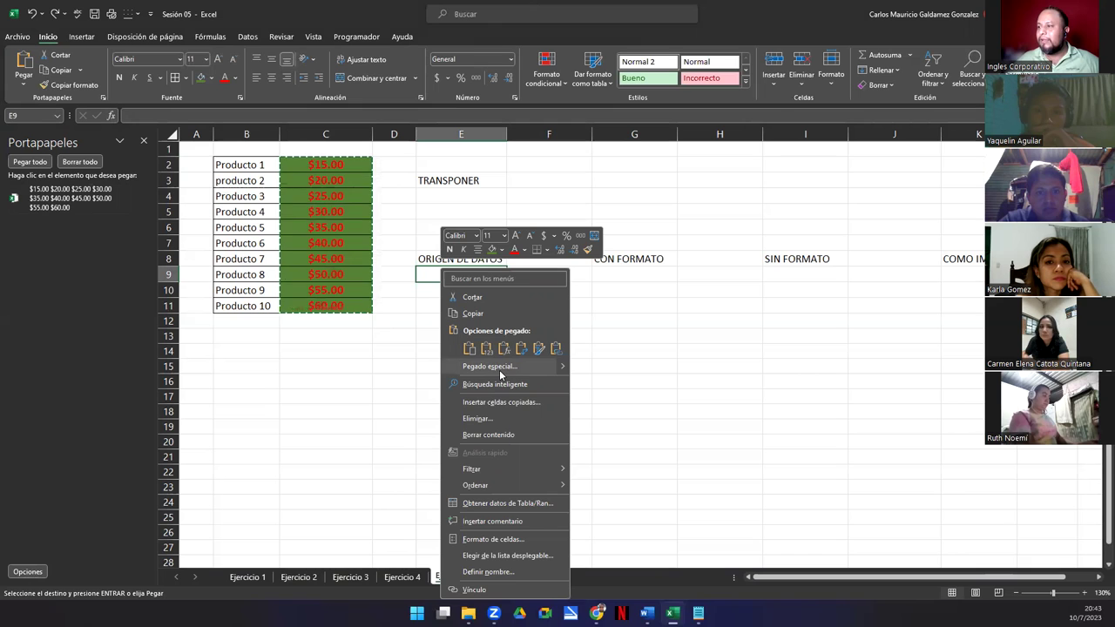
left_click(468, 350)
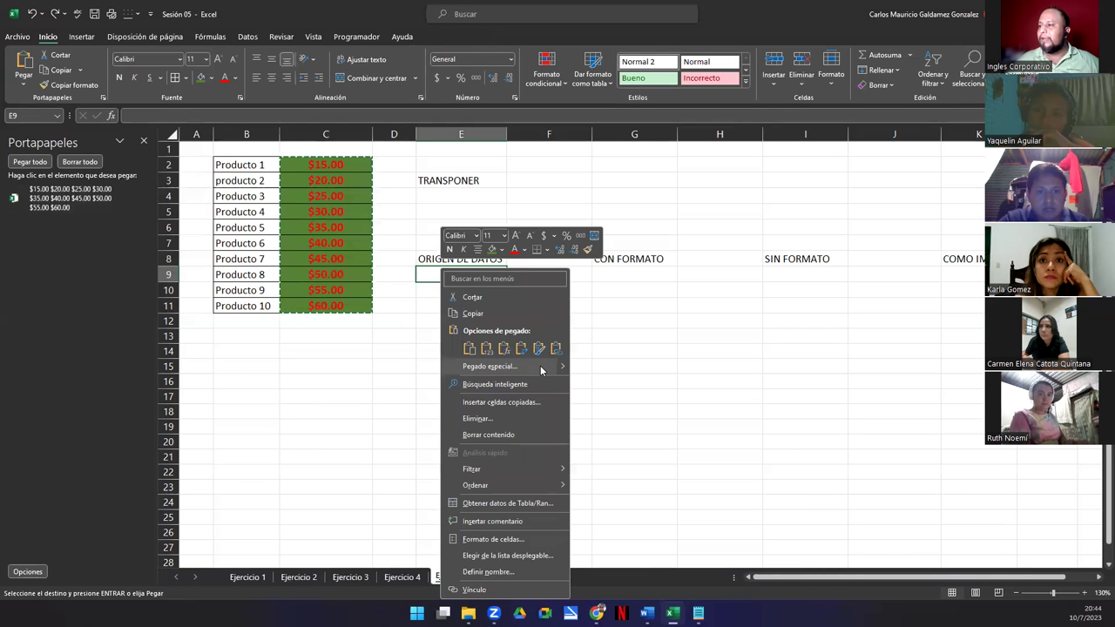
mouse_move(558, 369)
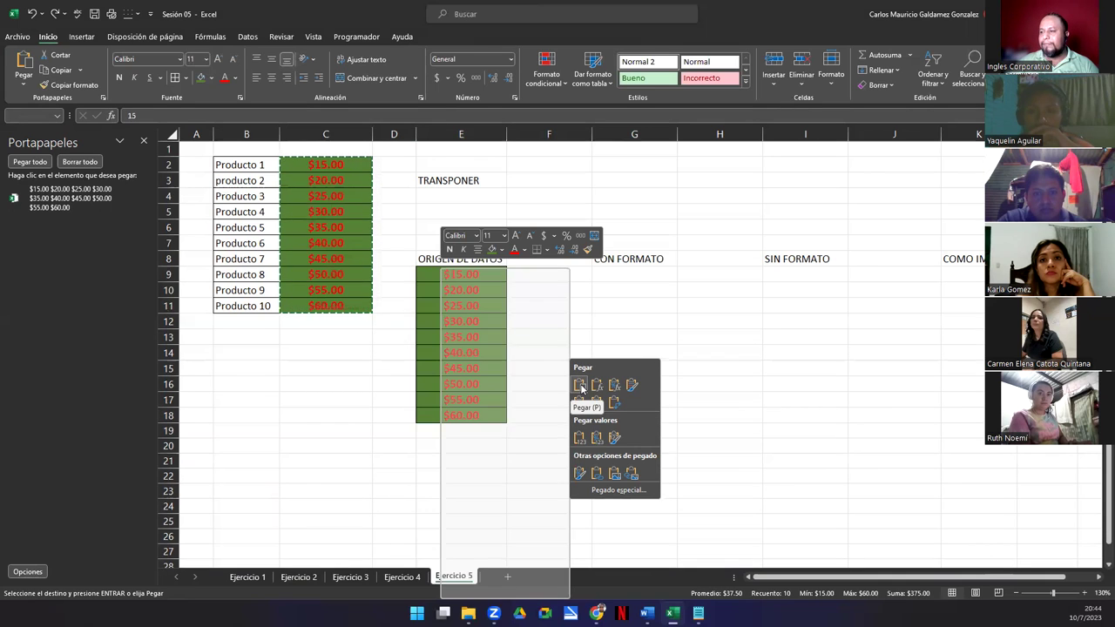
left_click(581, 387)
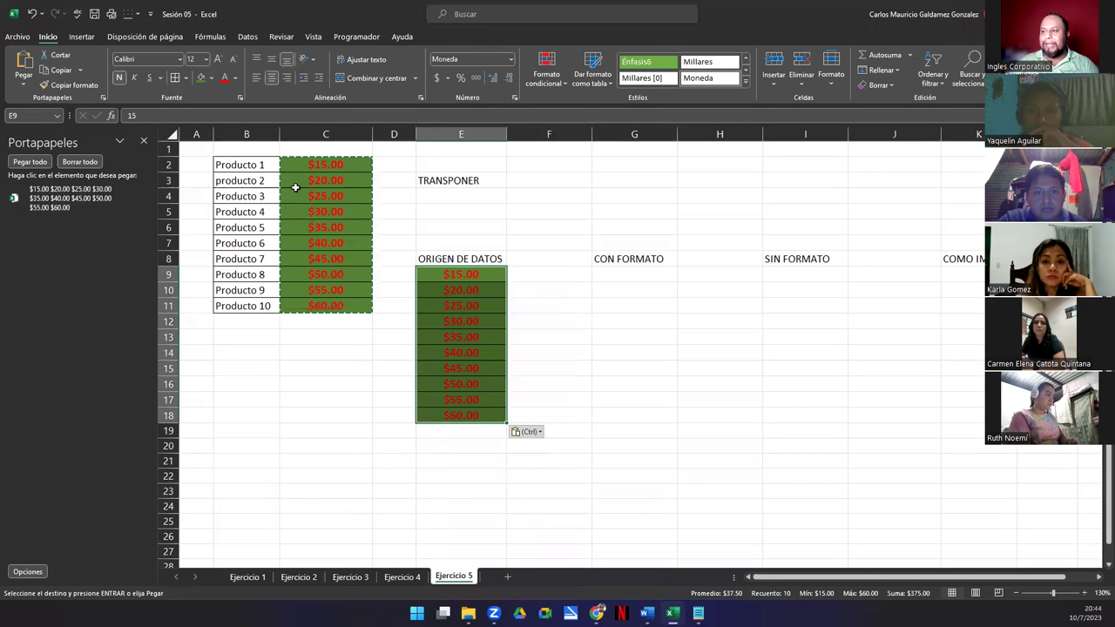
key("ctrl+z")
- Preview the Mantener ancho de columnas de origen paste option at E9, narrowing column E to compare its effect
right_click(440, 274)
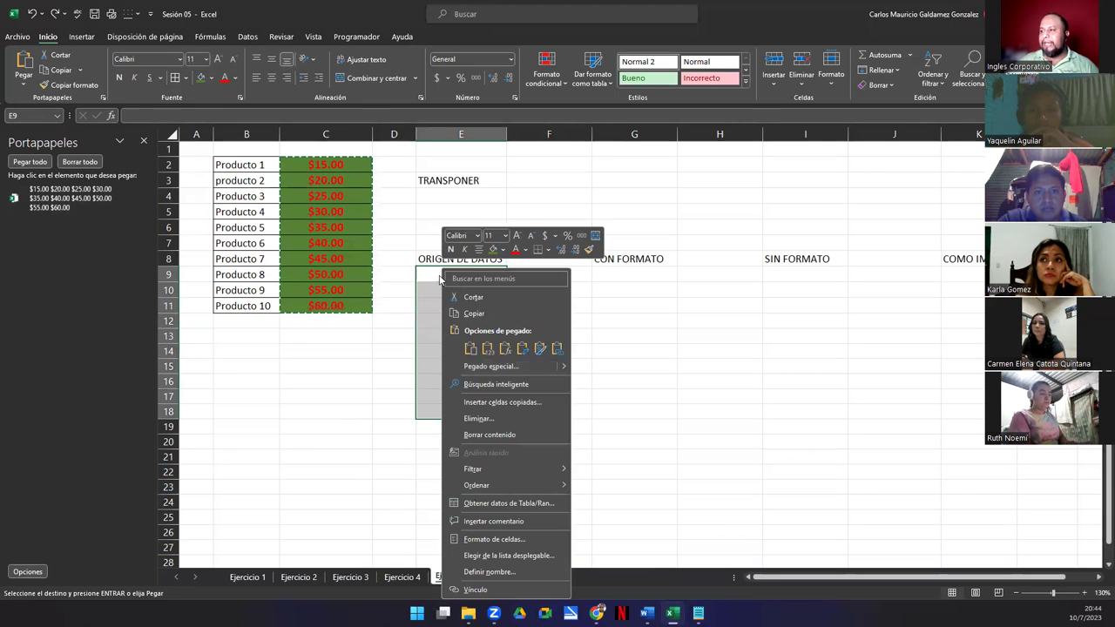
key("Escape")
left_click(433, 273)
right_click(434, 273)
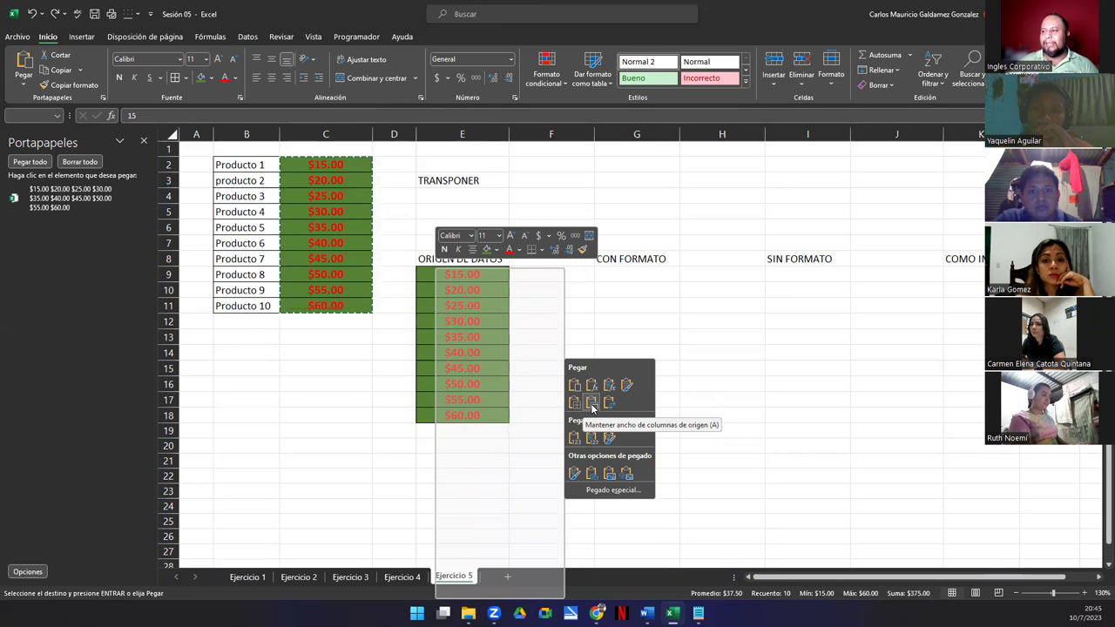
right_click(433, 274)
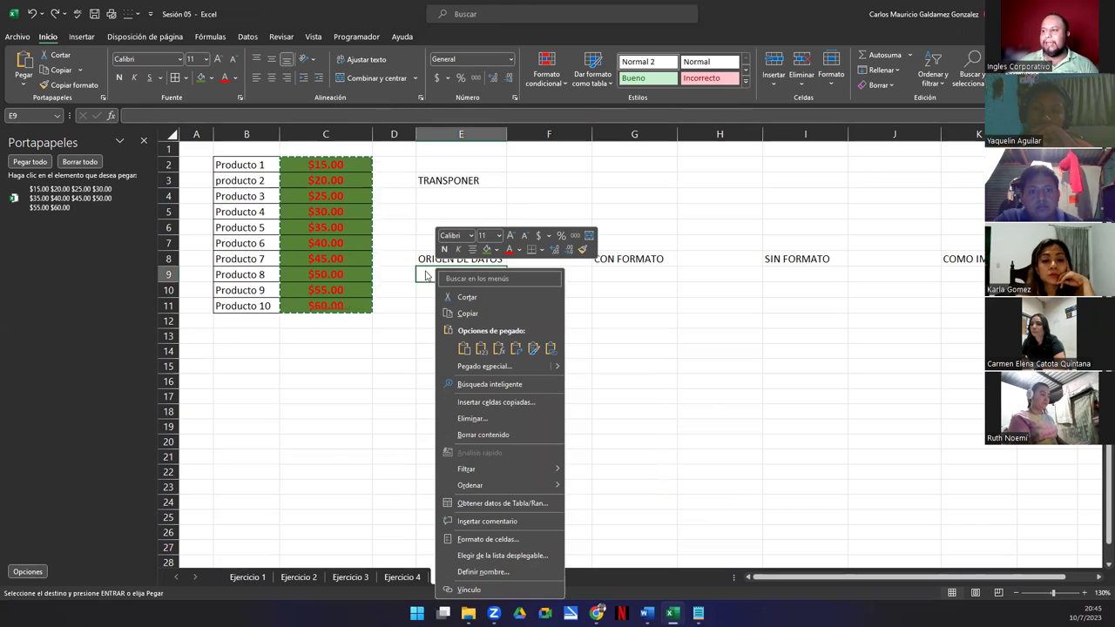
key("Escape")
left_click_drag(504, 131, 467, 132)
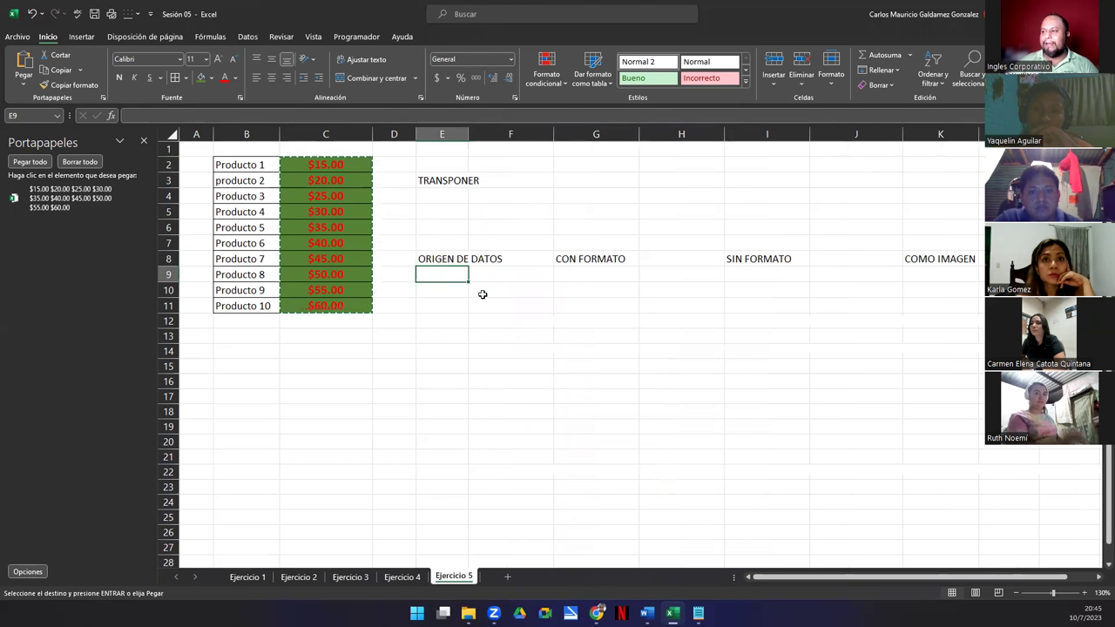
right_click(442, 273)
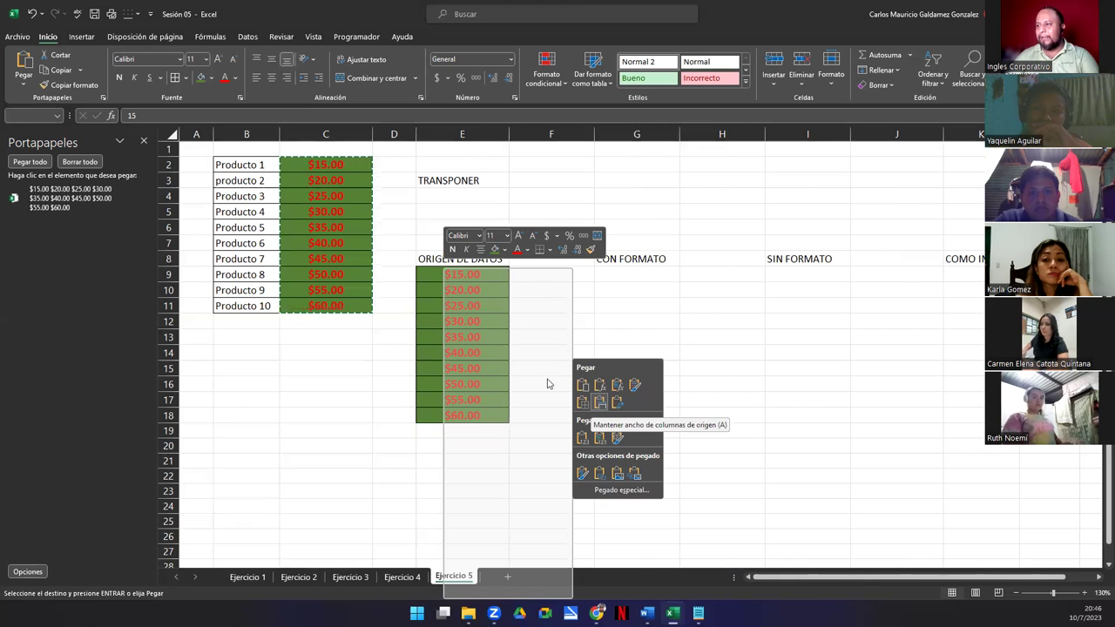
- Paste the copied values from E9 under ORIGEN DE DATOS with the standard Pegar option and autofit column E
right_click(447, 272)
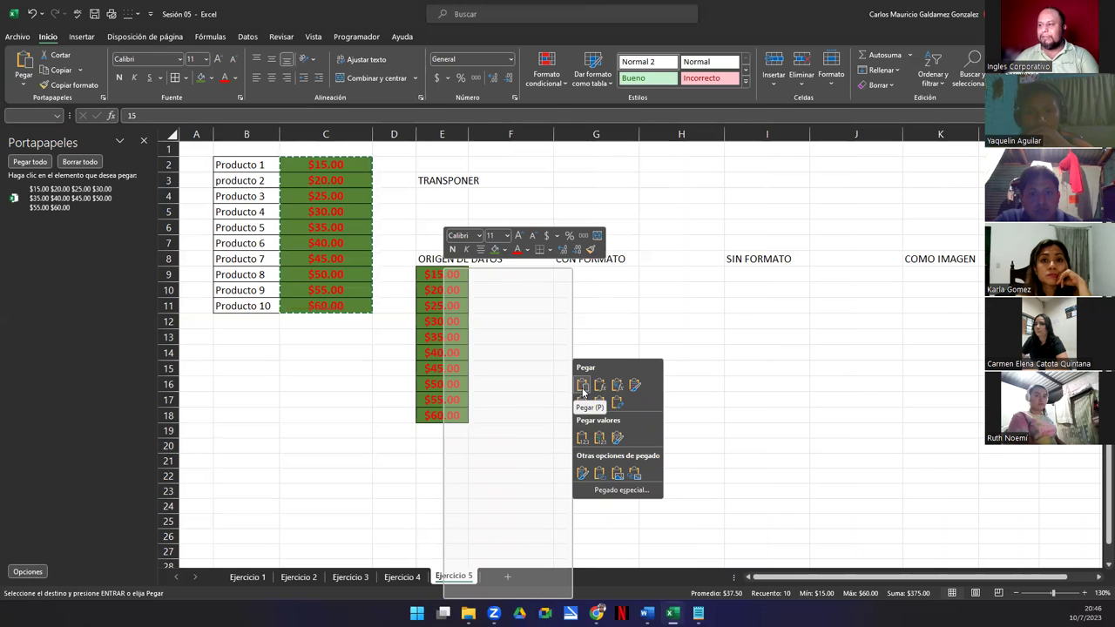
left_click(583, 392)
left_click_drag(469, 133, 468, 133)
double_click(468, 133)
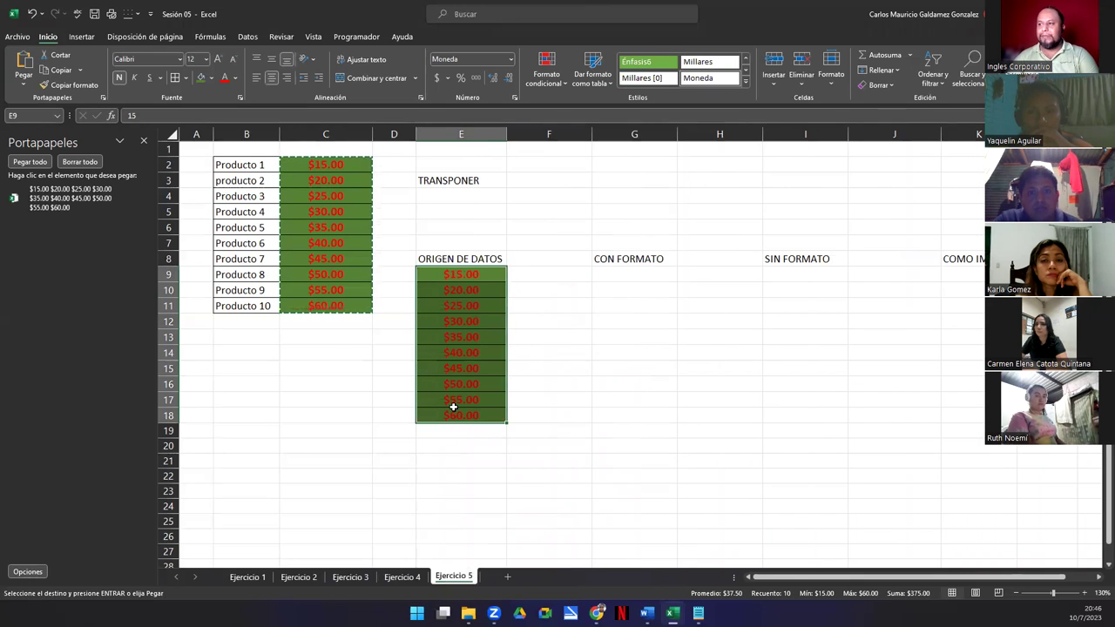
- Paste the copied C2:C11 values transposed into a row starting at E4 under TRANSPONER
left_click(322, 274)
left_click_drag(302, 165, 308, 305)
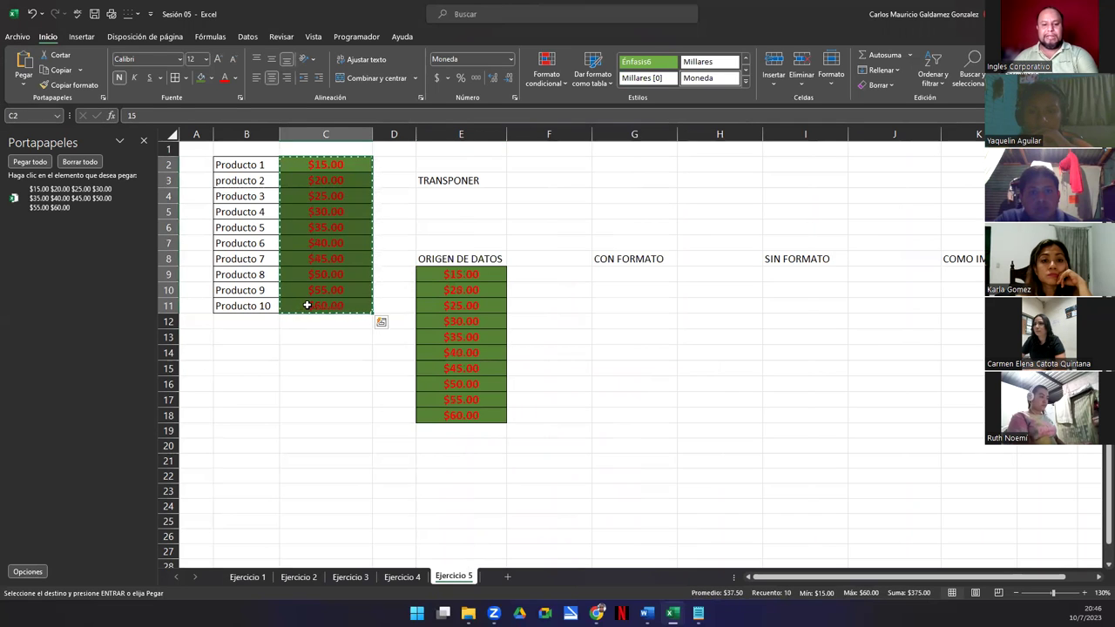
left_click(440, 193)
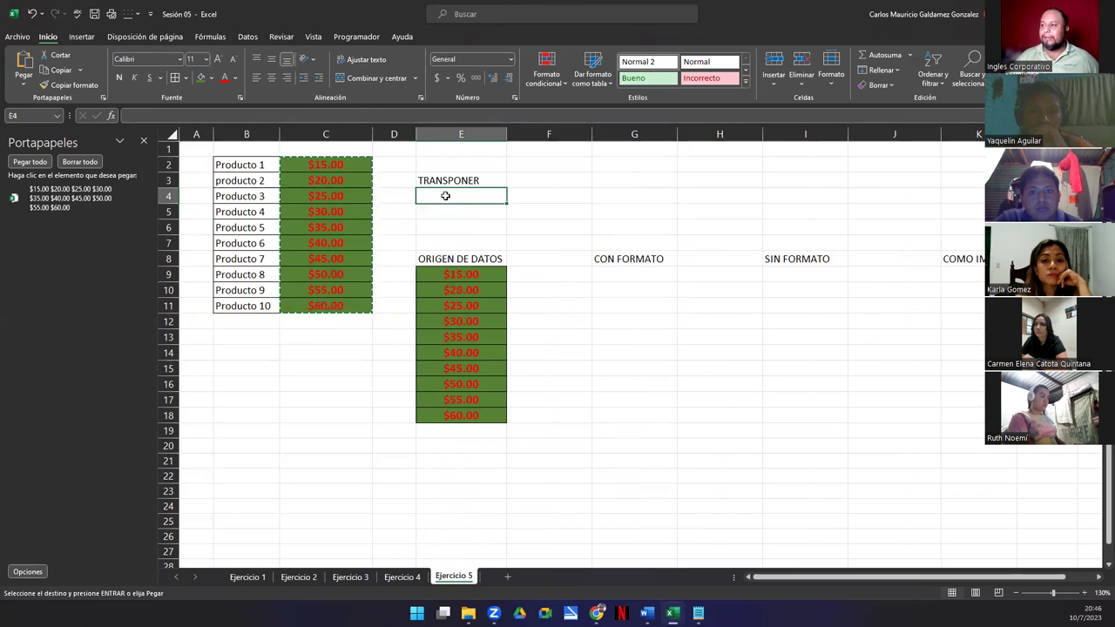
right_click(446, 198)
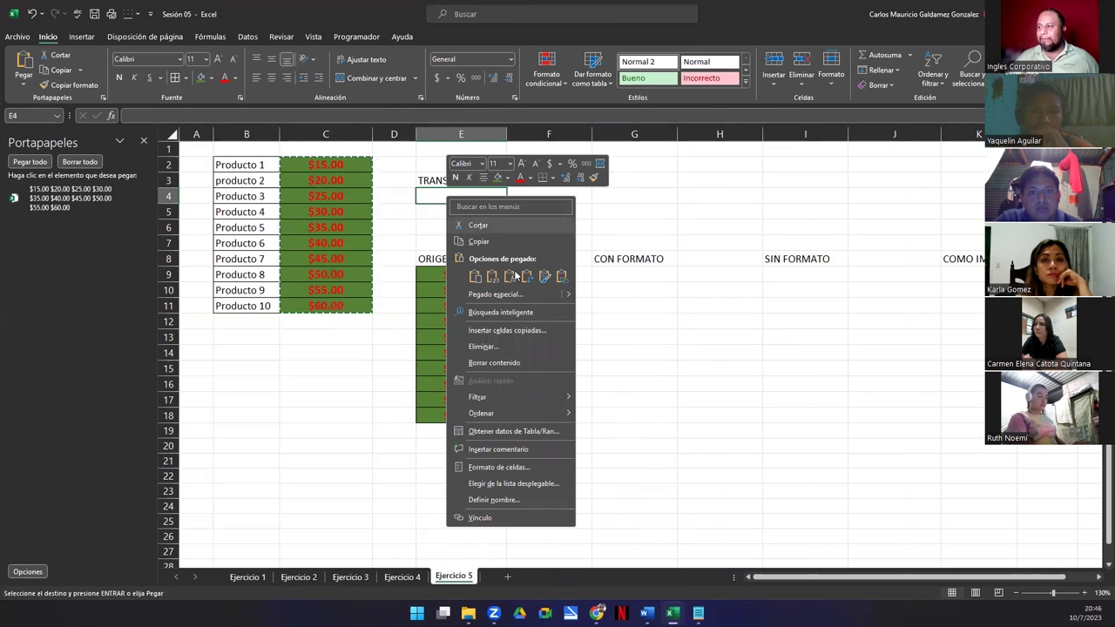
mouse_move(570, 295)
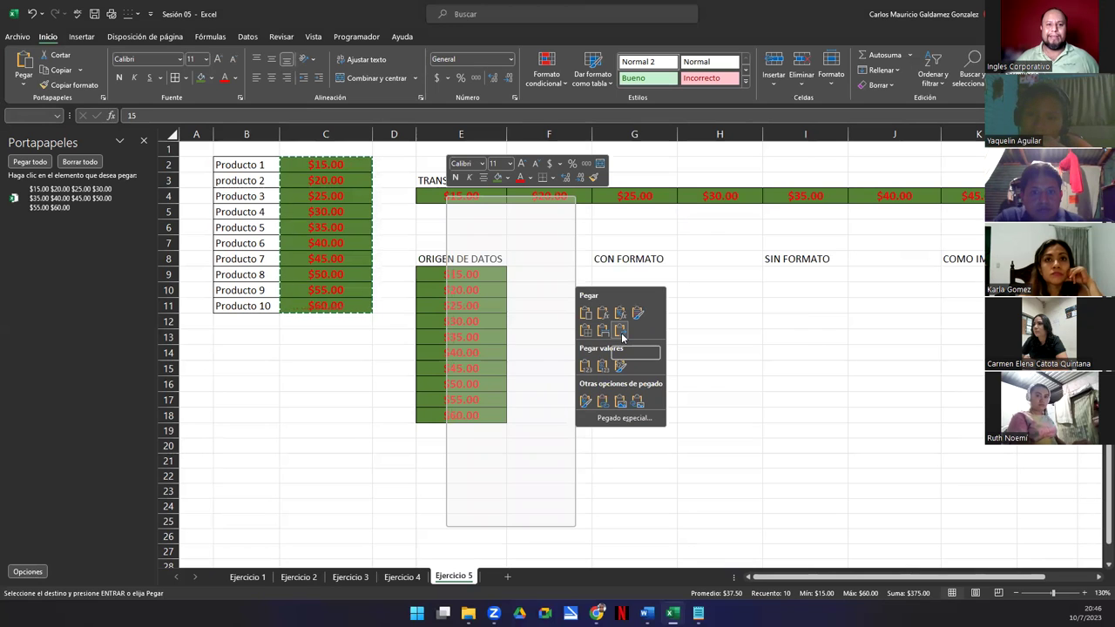
left_click(622, 335)
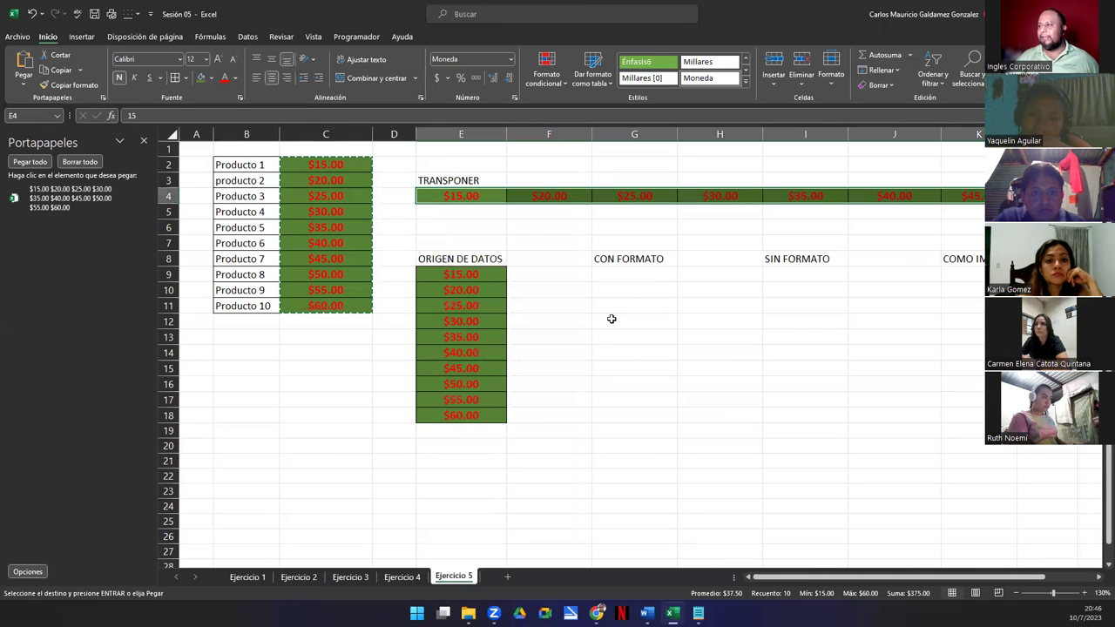
- Copy the row of transposed values starting at E4 and paste it transposed as a column from E21
scroll(601, 274, "down", 1)
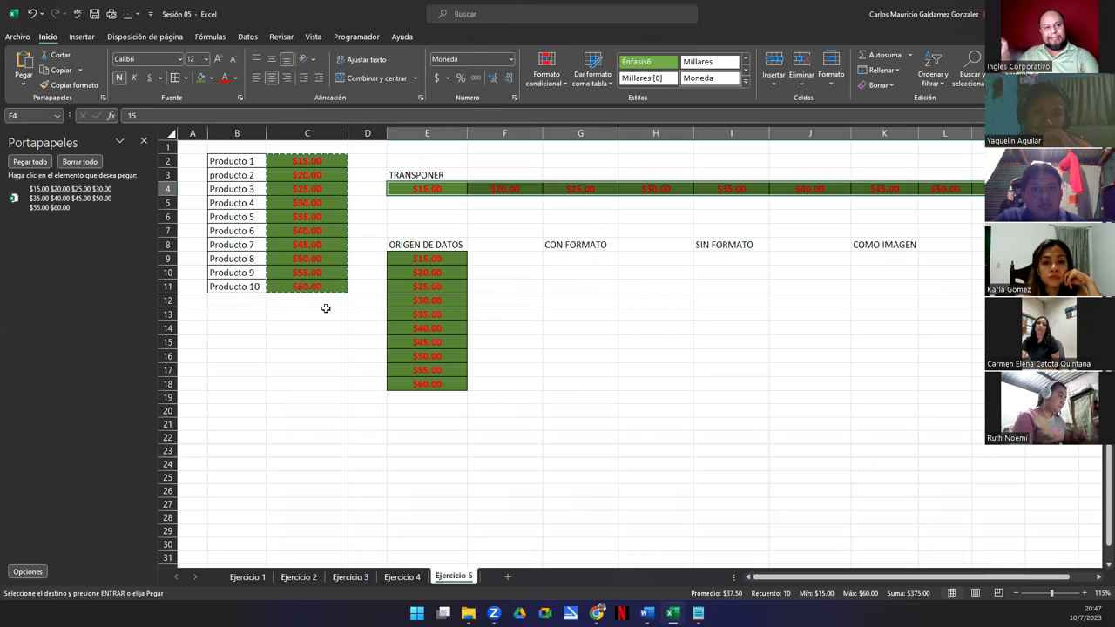
left_click_drag(397, 188, 1028, 189)
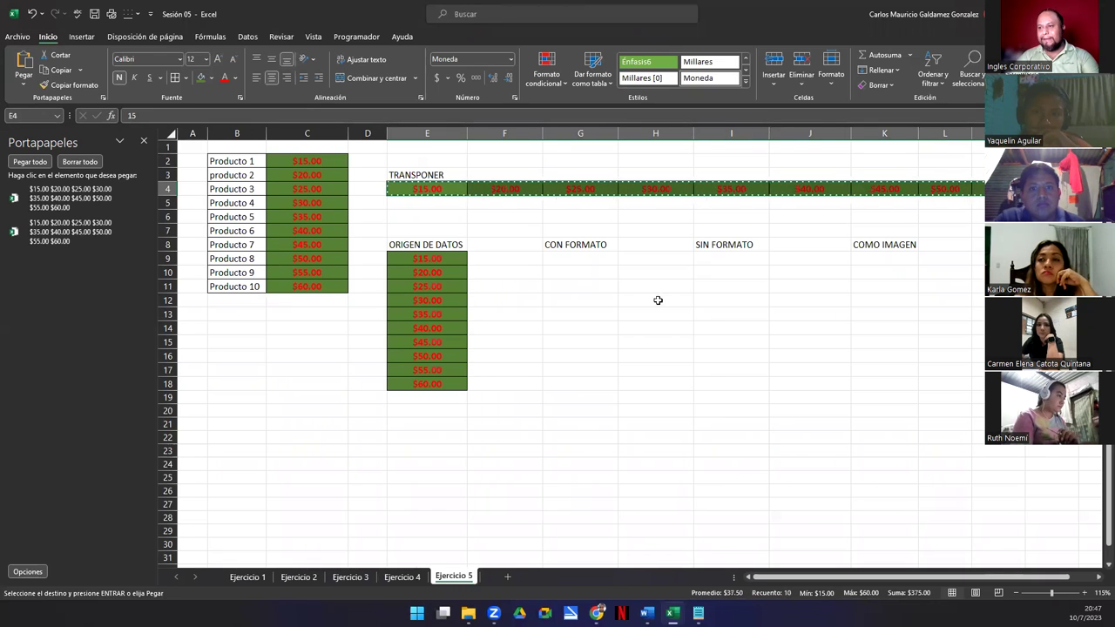
left_click(400, 424)
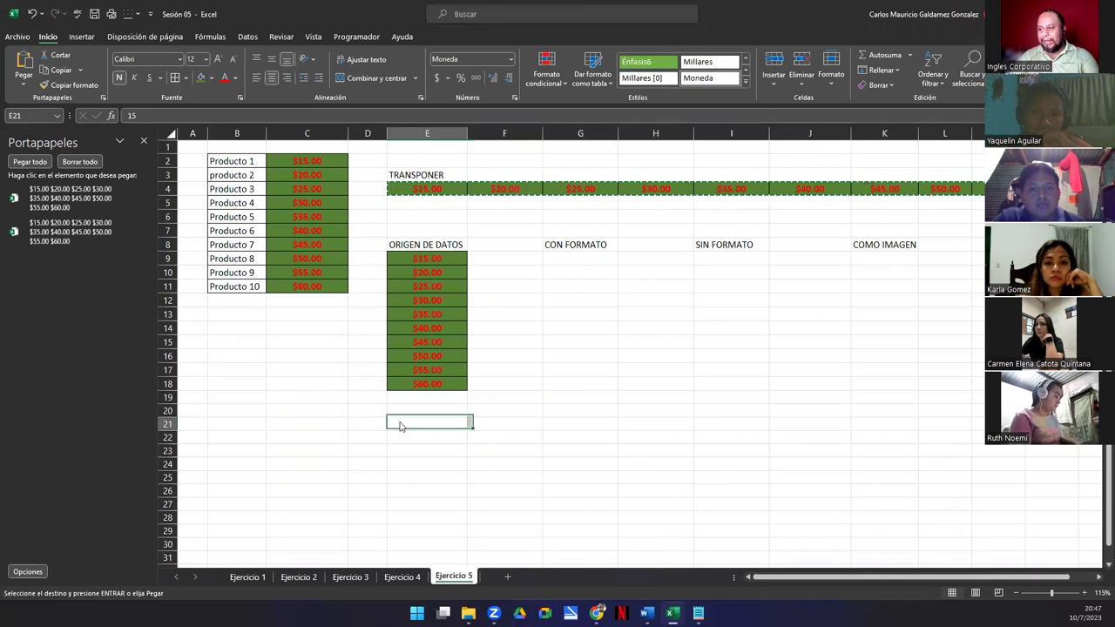
right_click(400, 424)
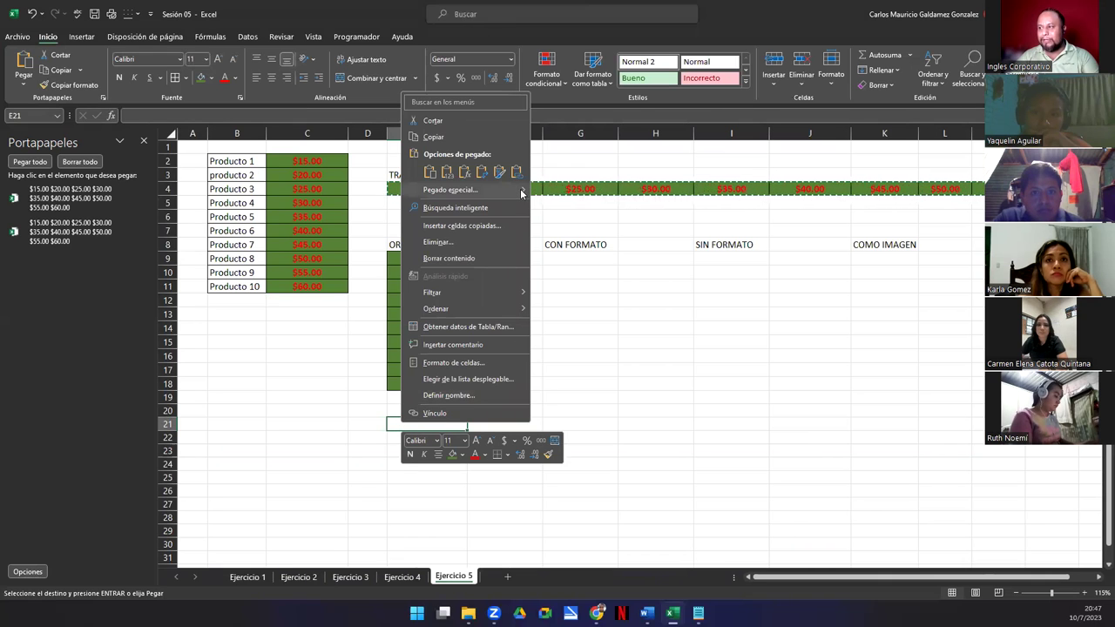
mouse_move(524, 194)
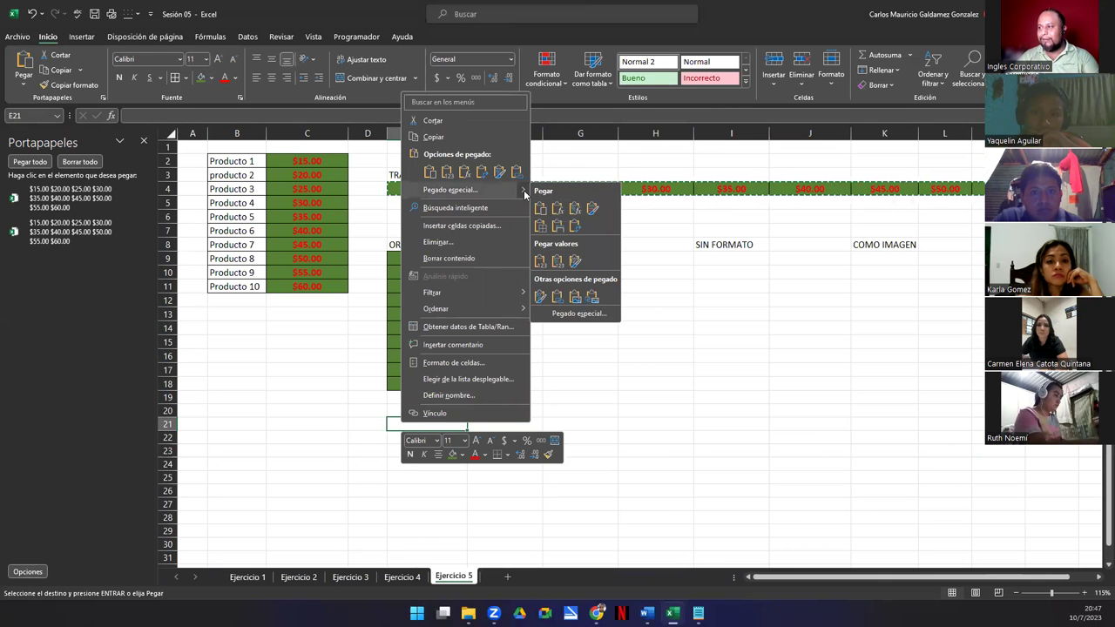
left_click(574, 225)
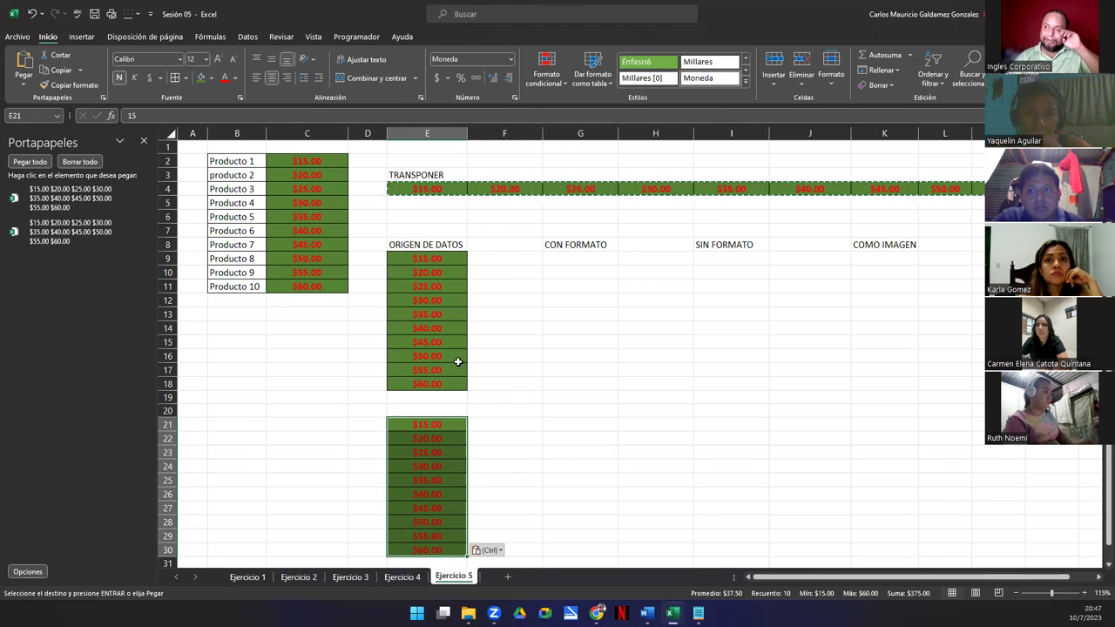
left_click(403, 190)
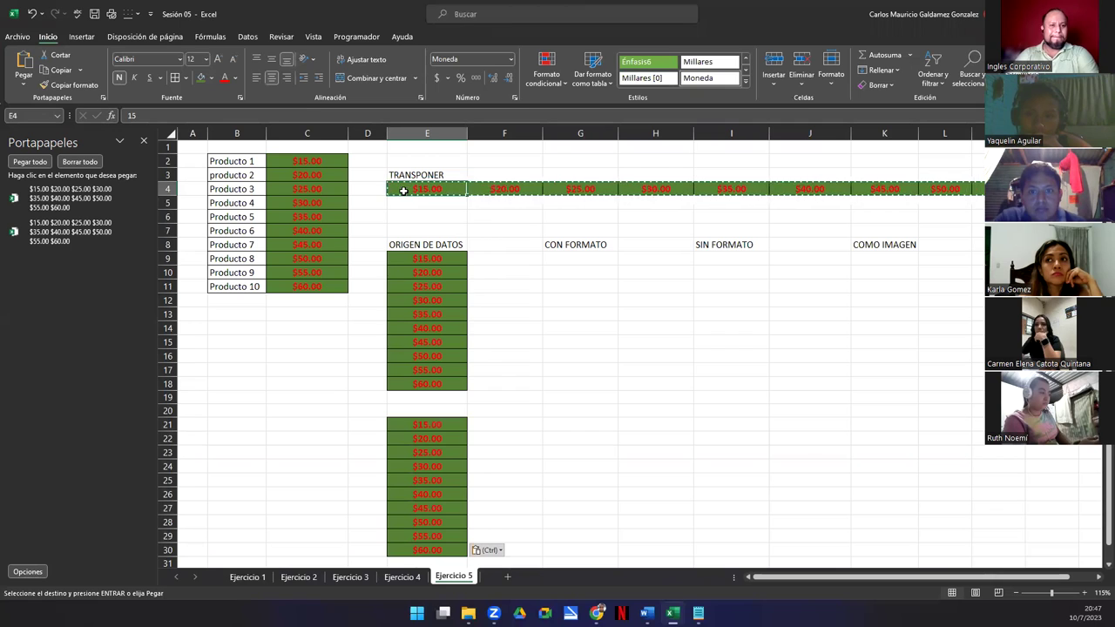
- On the Ejercicio 1 sheet, copy the salary table range B2:G5 and paste it transposed from B17
left_click(247, 578)
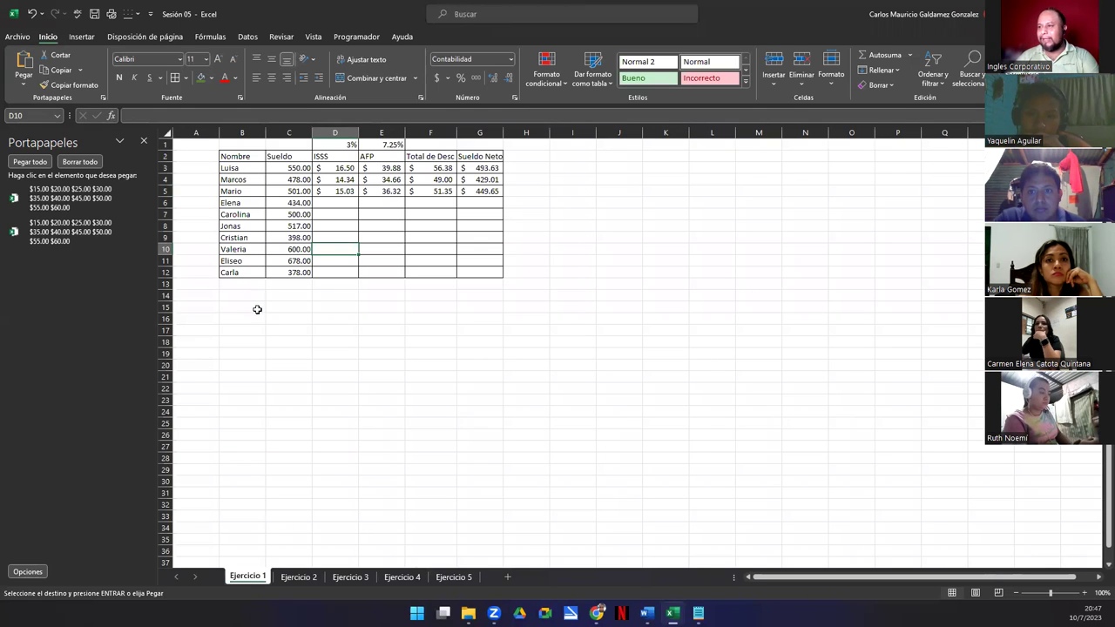
left_click_drag(233, 155, 479, 191)
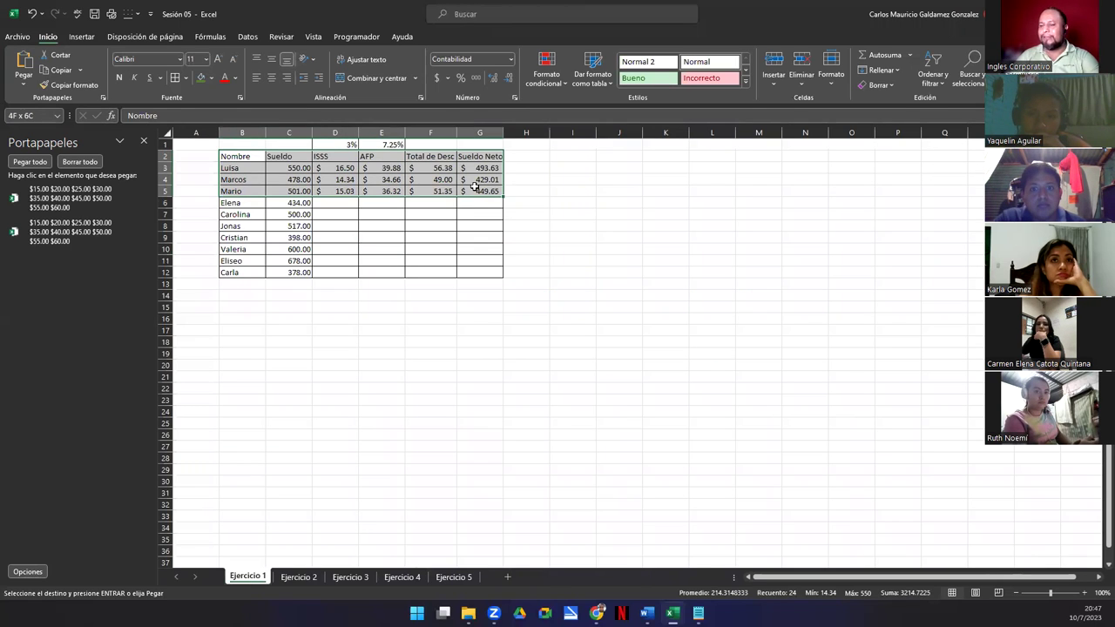
key("ctrl+c")
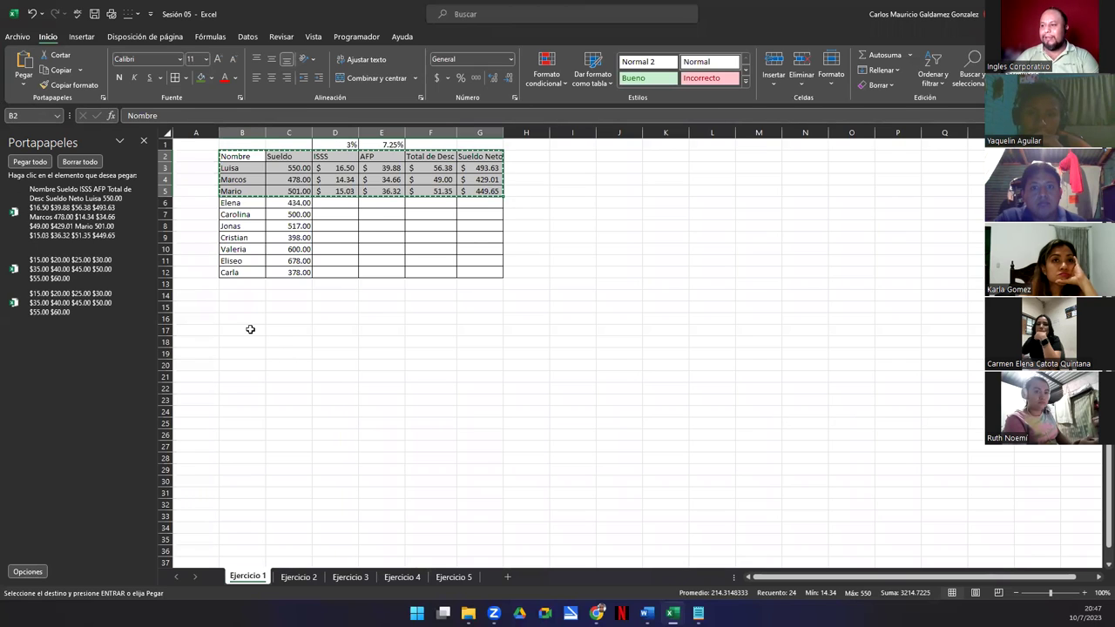
left_click(249, 330)
right_click(251, 333)
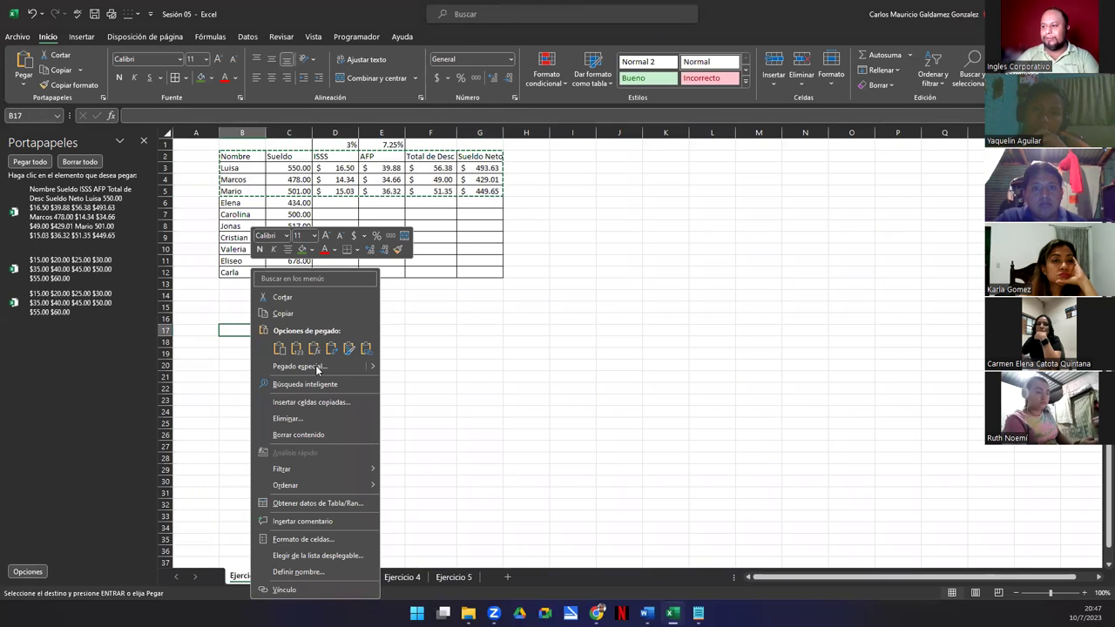
mouse_move(372, 367)
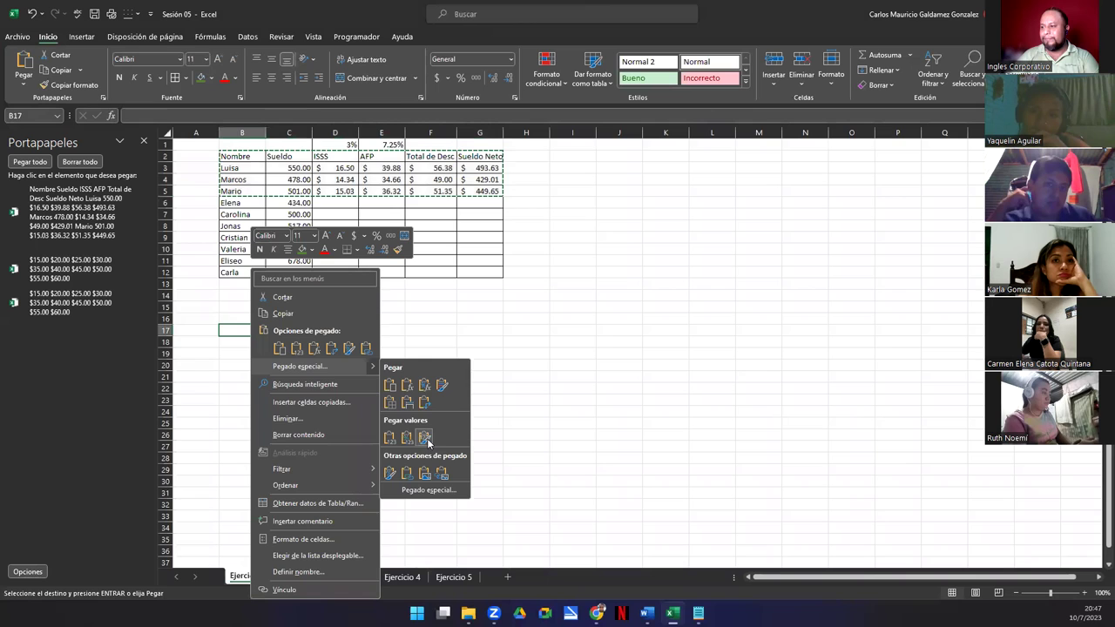
left_click(425, 402)
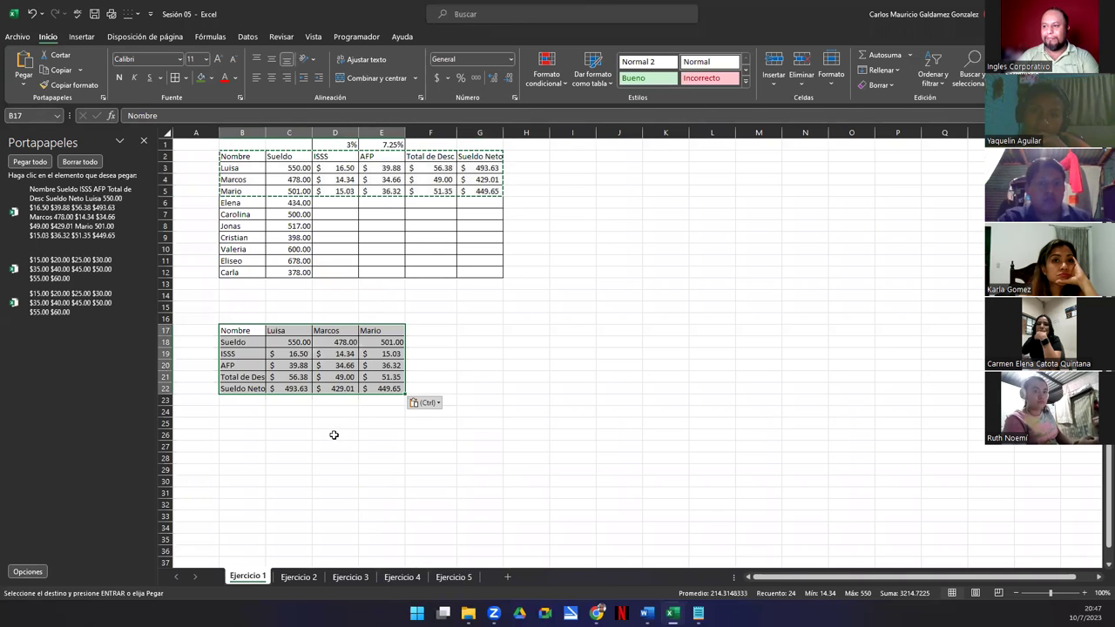
- Compare the transposed columns in B17:E22 with the original headings in B2:G2, and undo the transposed paste
left_click(333, 434)
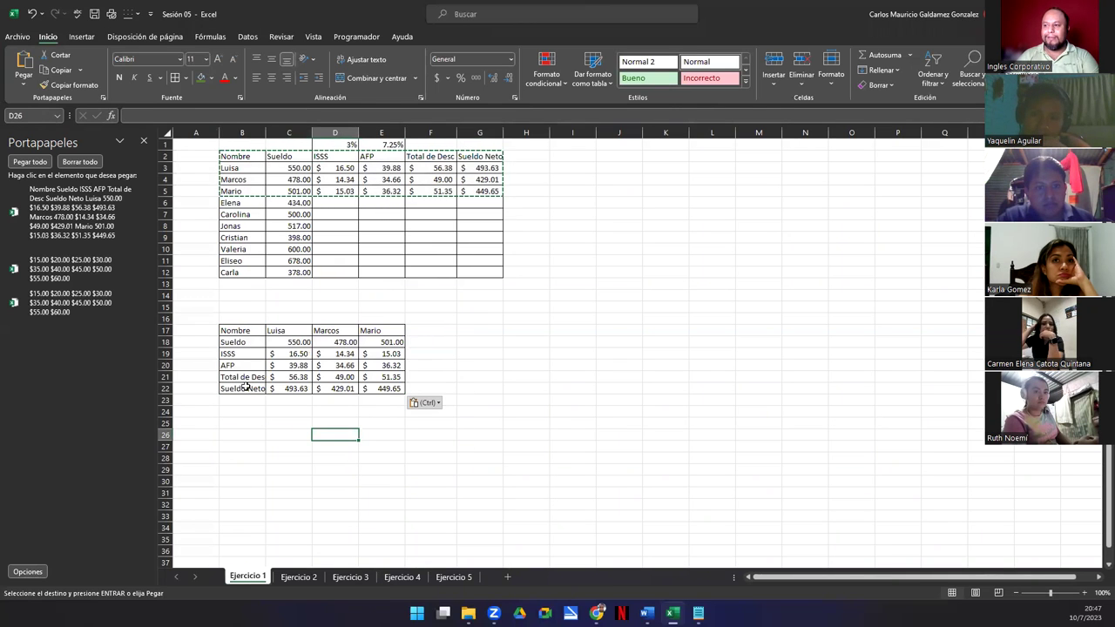
left_click_drag(233, 333, 238, 389)
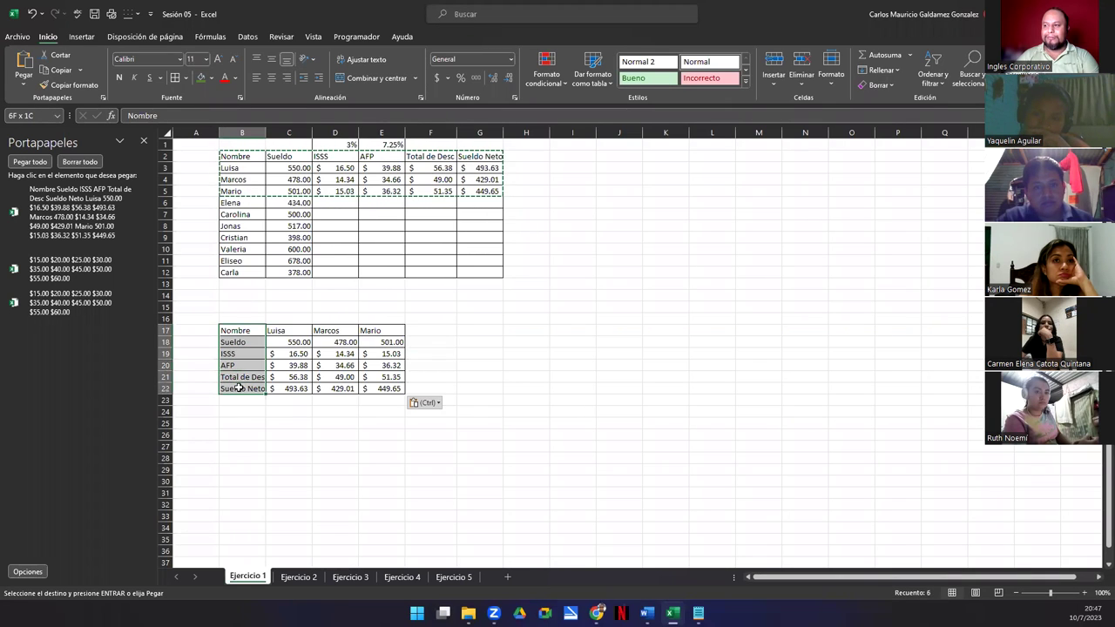
left_click_drag(244, 157, 474, 155)
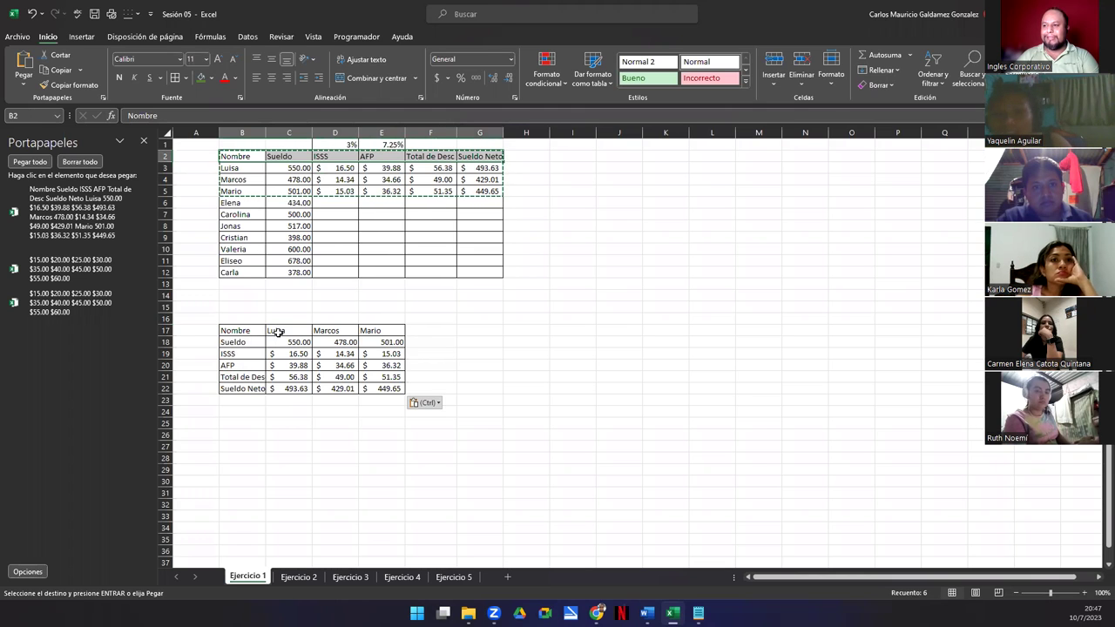
left_click_drag(277, 331, 287, 388)
left_click_drag(349, 327, 348, 399)
left_click_drag(380, 330, 380, 389)
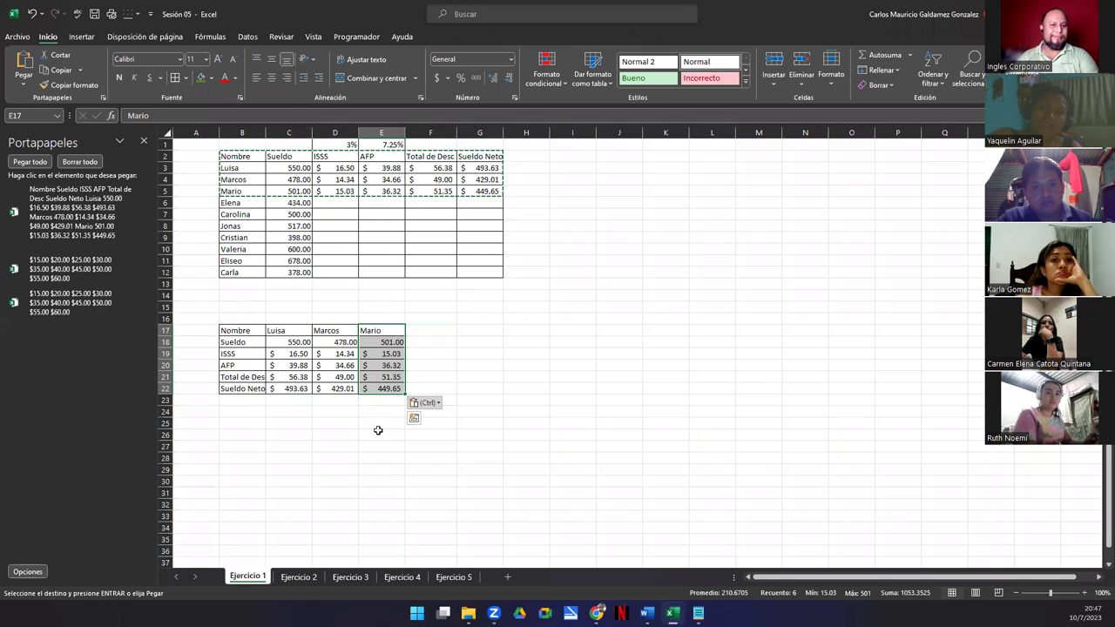
left_click(348, 389)
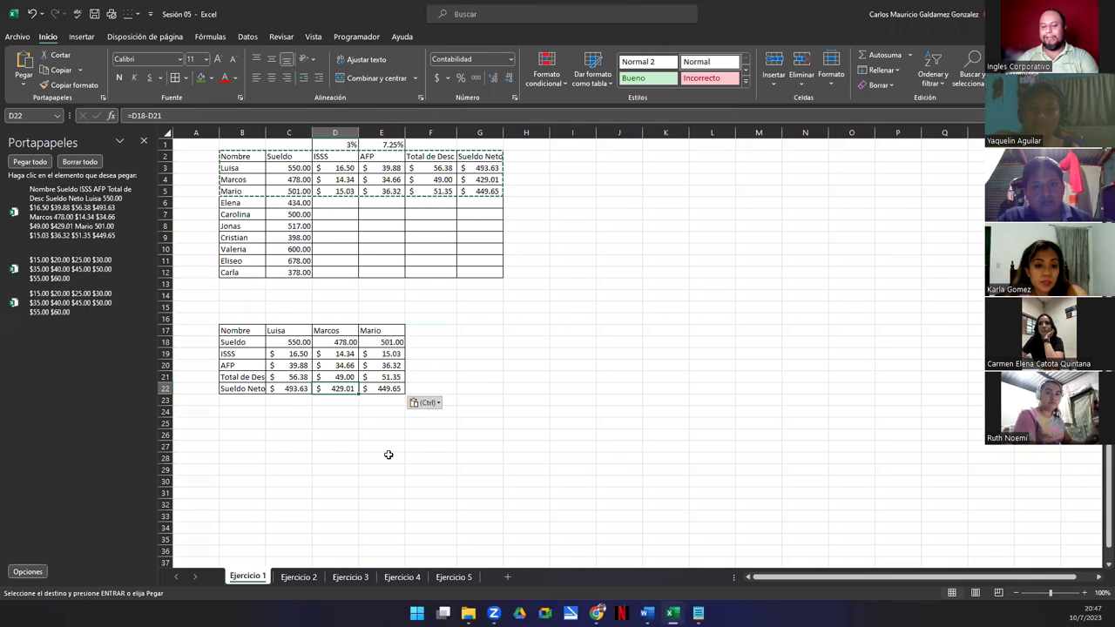
key("ctrl+z")
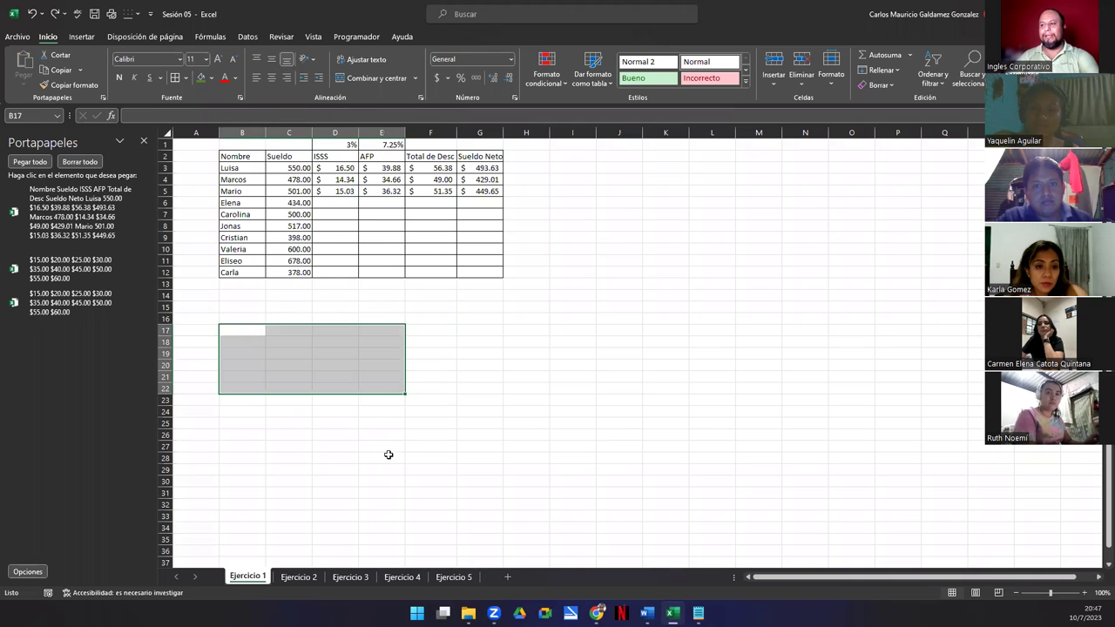
left_click(339, 346)
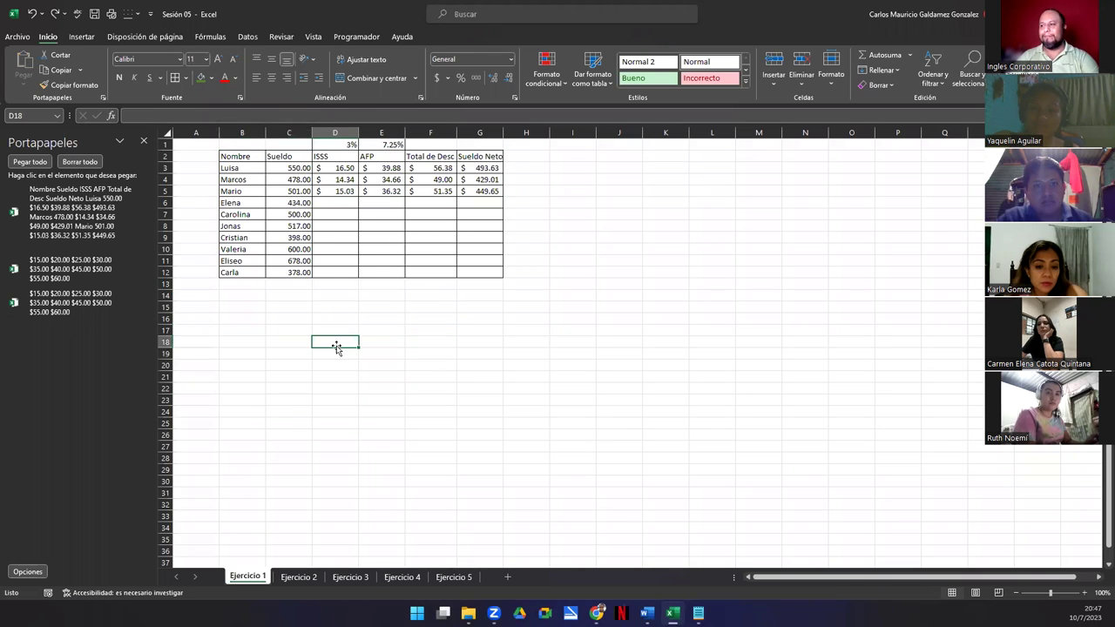
- On the Ejercicio 5 sheet, copy C2:C11 and paste only its formatting from G9 under CON FORMATO
left_click(454, 578)
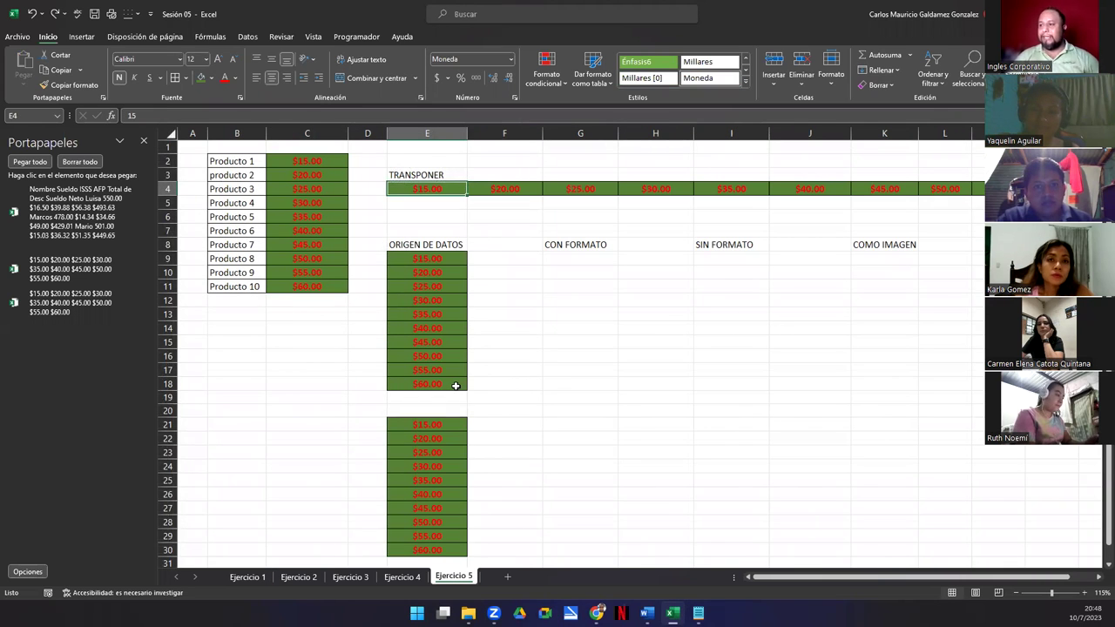
left_click_drag(319, 161, 314, 289)
key("ctrl+c")
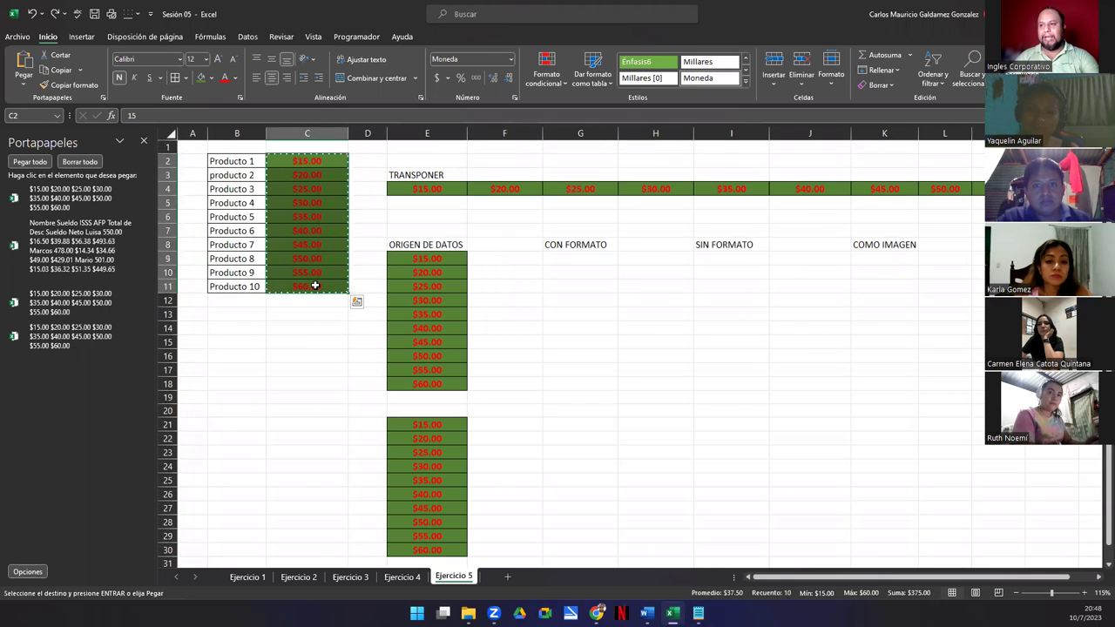
left_click(562, 260)
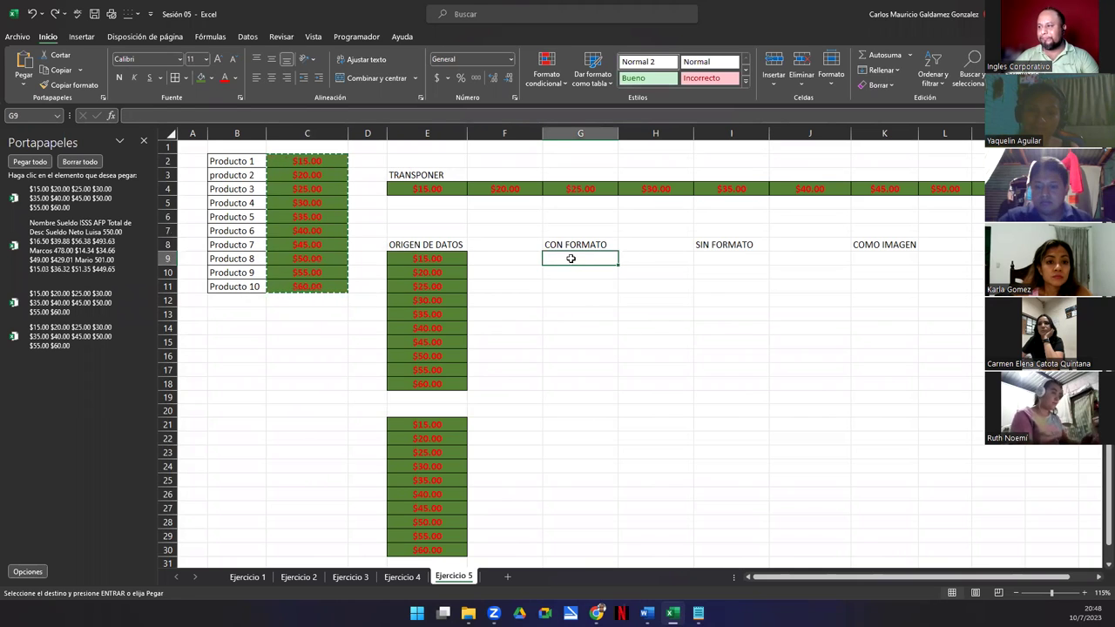
right_click(572, 260)
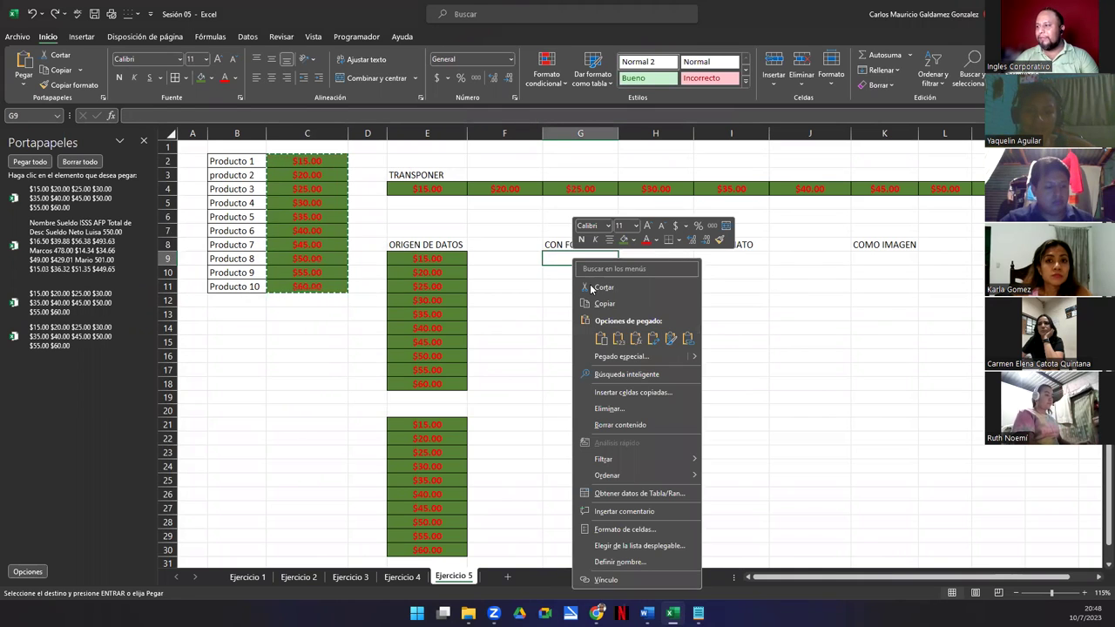
mouse_move(694, 361)
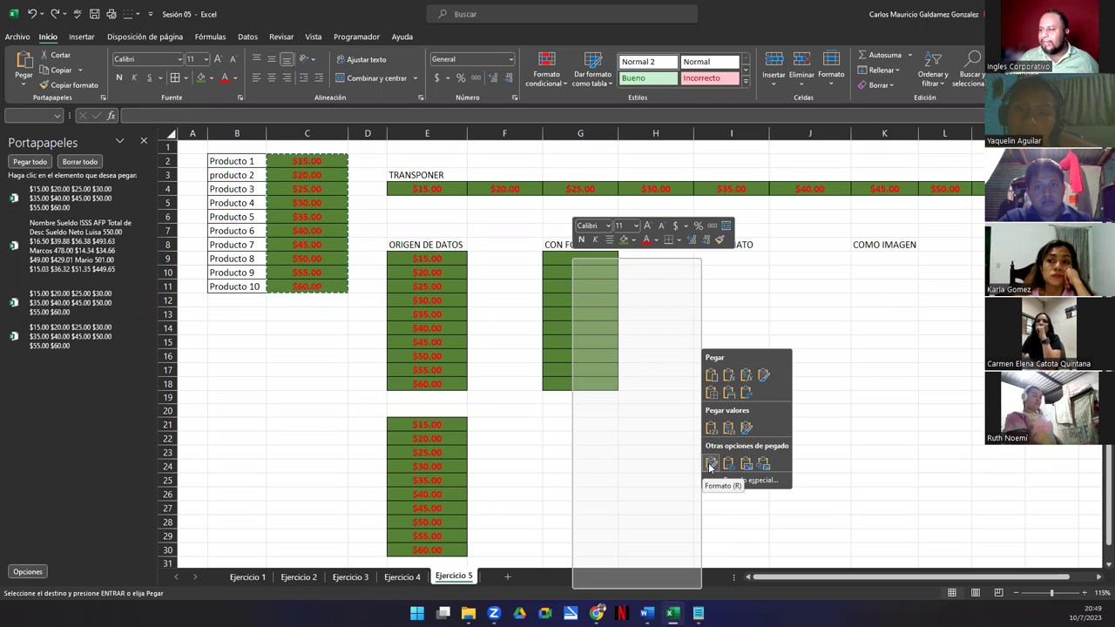
left_click(711, 466)
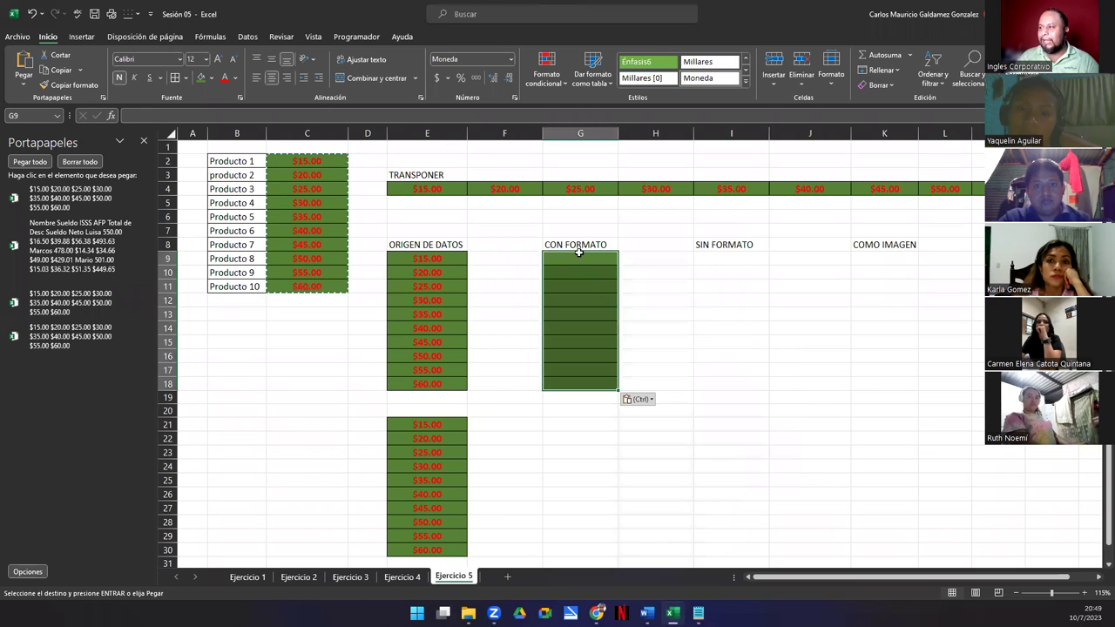
- Fill G9:G11 of the CON FORMATO column with Lunes, Martes and Jueves
left_click(590, 259)
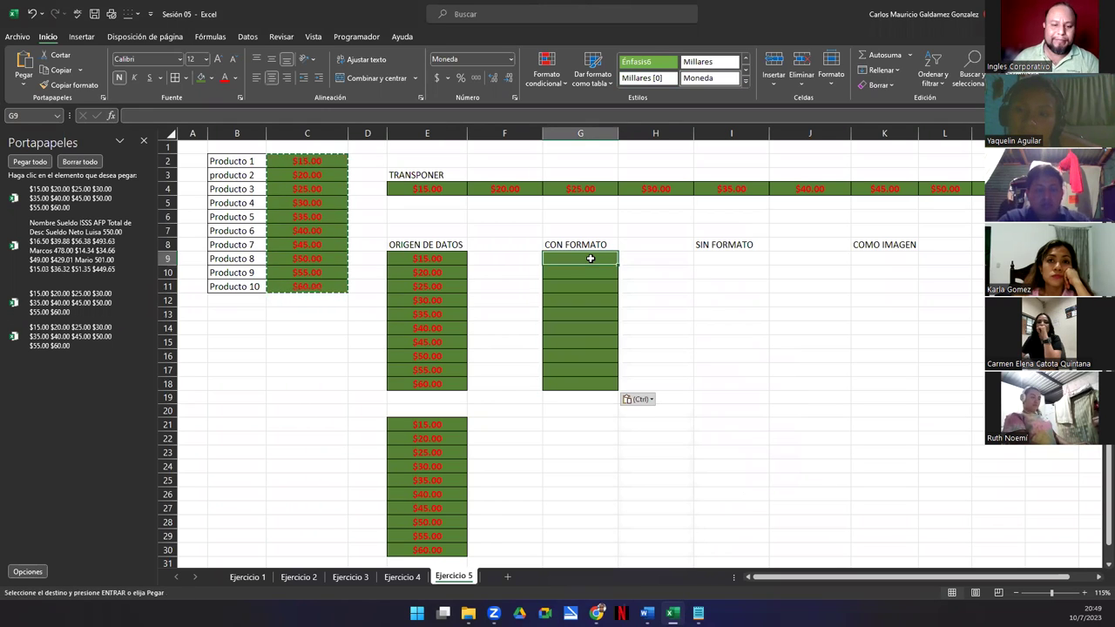
type("Lune")
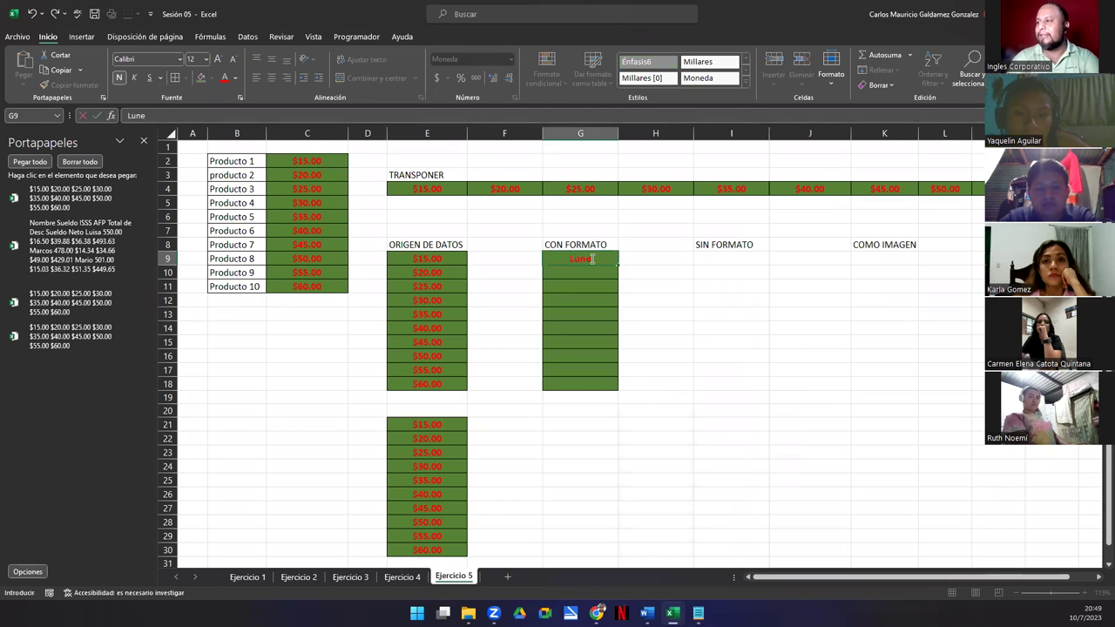
key("Return")
type("Marte")
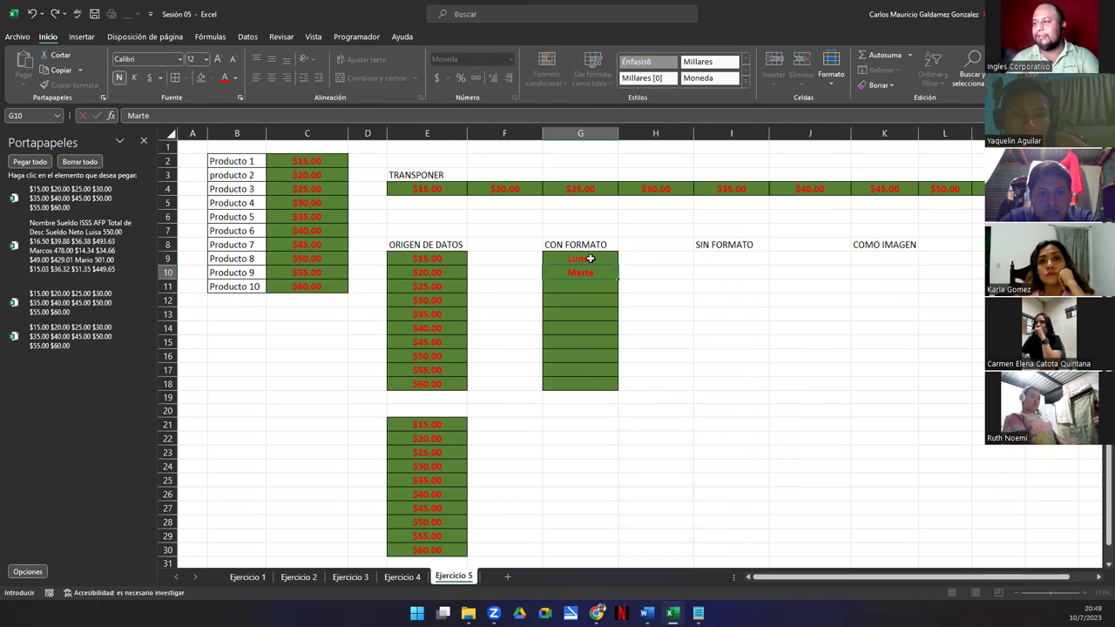
type("s")
key("Return")
type("Jueves")
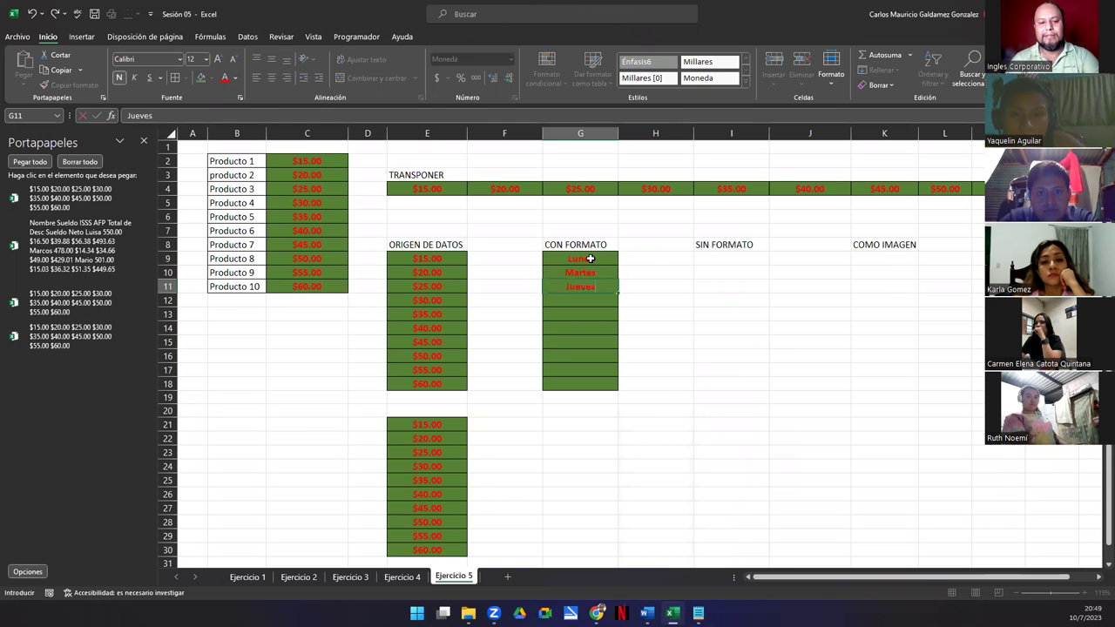
key("Return")
- Enter Enero, Marzo and Diciembre in G12:G14 of the CON FORMATO column
type("Enero")
key("Return")
type("Marzo")
key("Return")
type("D")
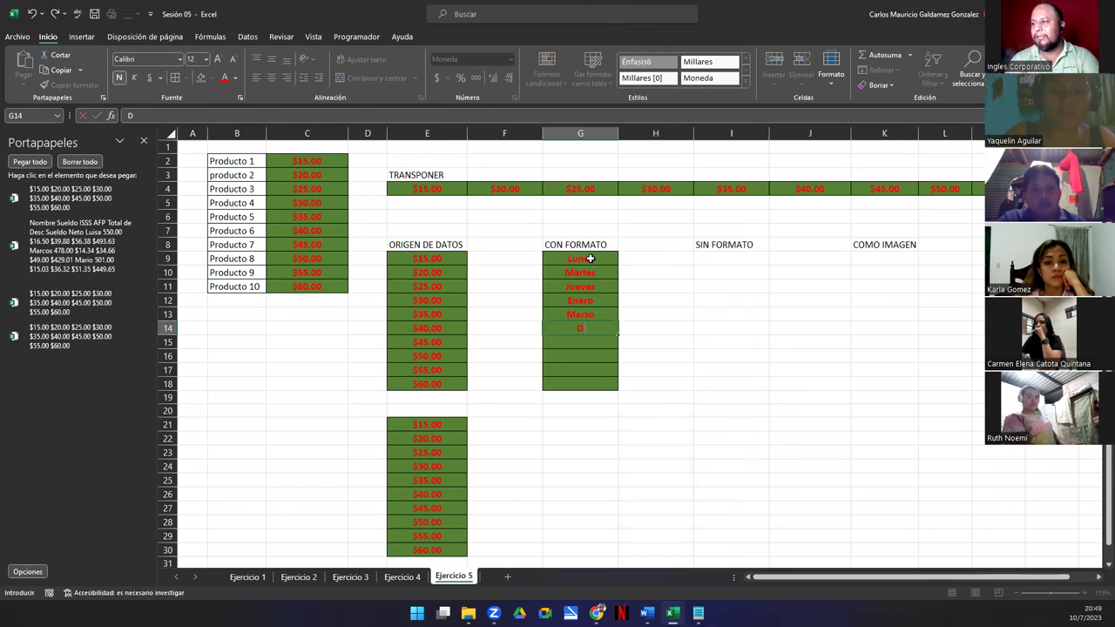
type("iciembre")
key("Return")
- Complete the CON FORMATO column by entering Hola, Adios, 54 and 90 in G15:G18
type("Hola")
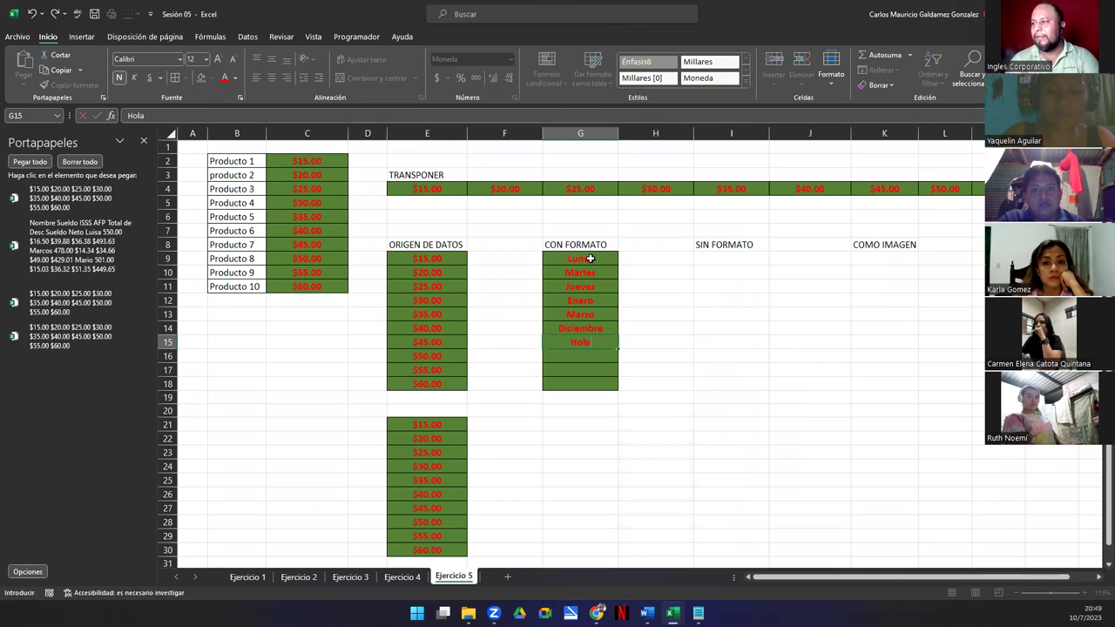
key("Return")
type("Adios")
key("Return")
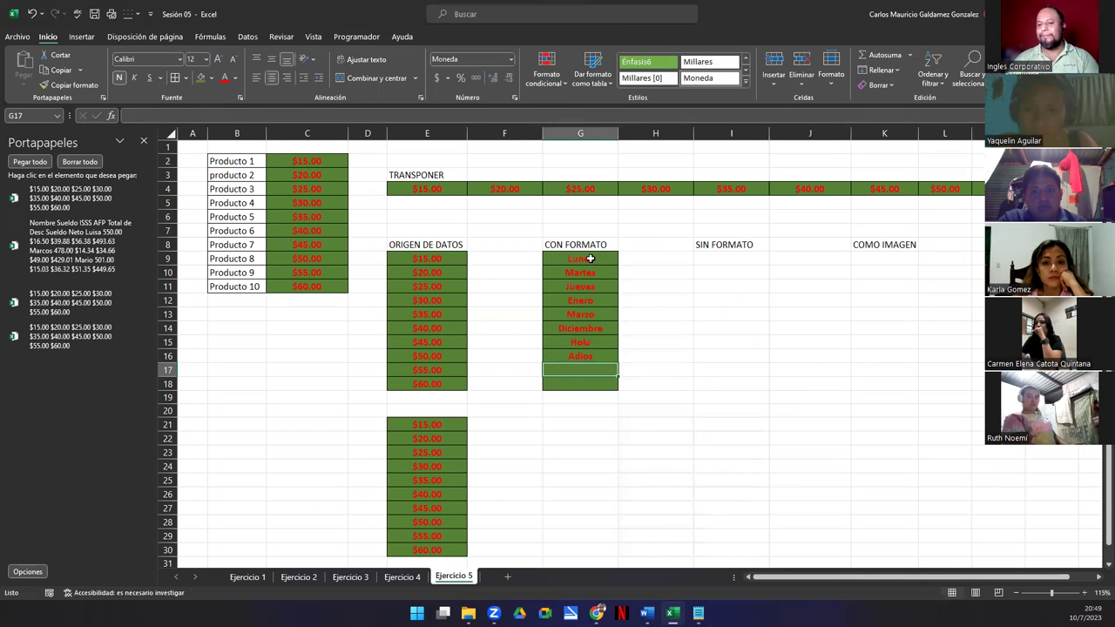
type("54")
key("Return")
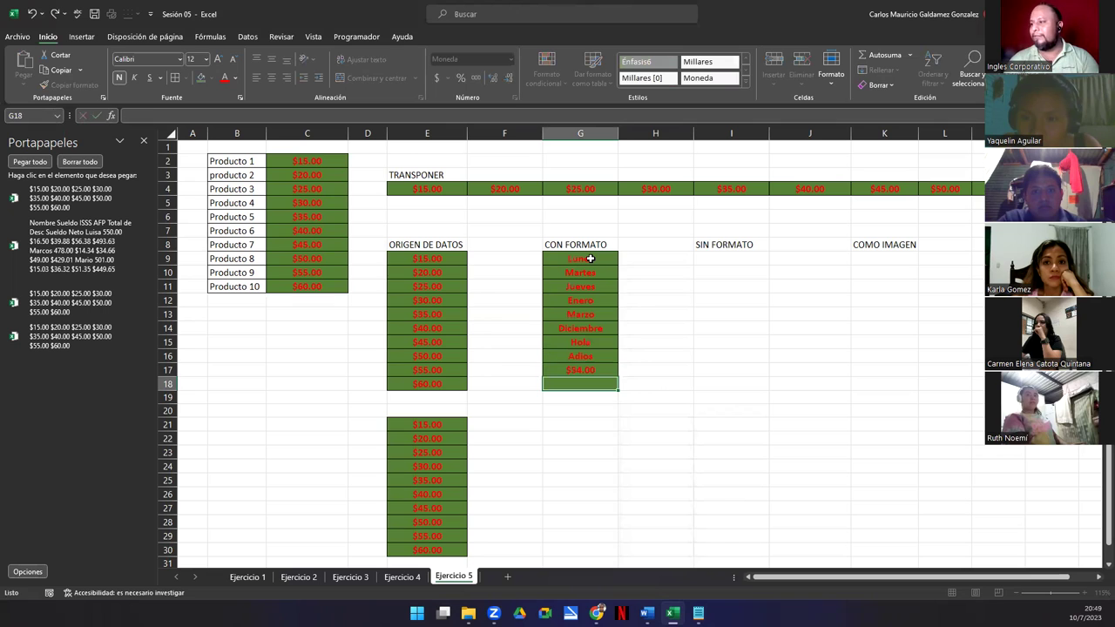
type("90")
key("Return")
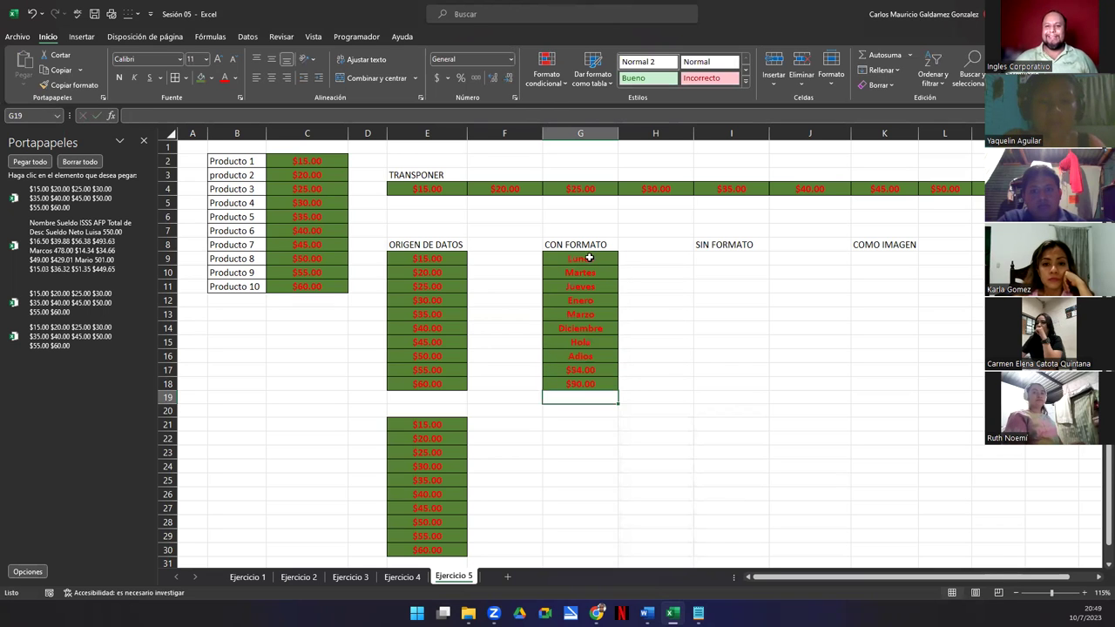
- Compare the CON FORMATO range G9:G18 with the data in E9:E18 and the source cells C2:C11
left_click_drag(589, 259, 599, 386)
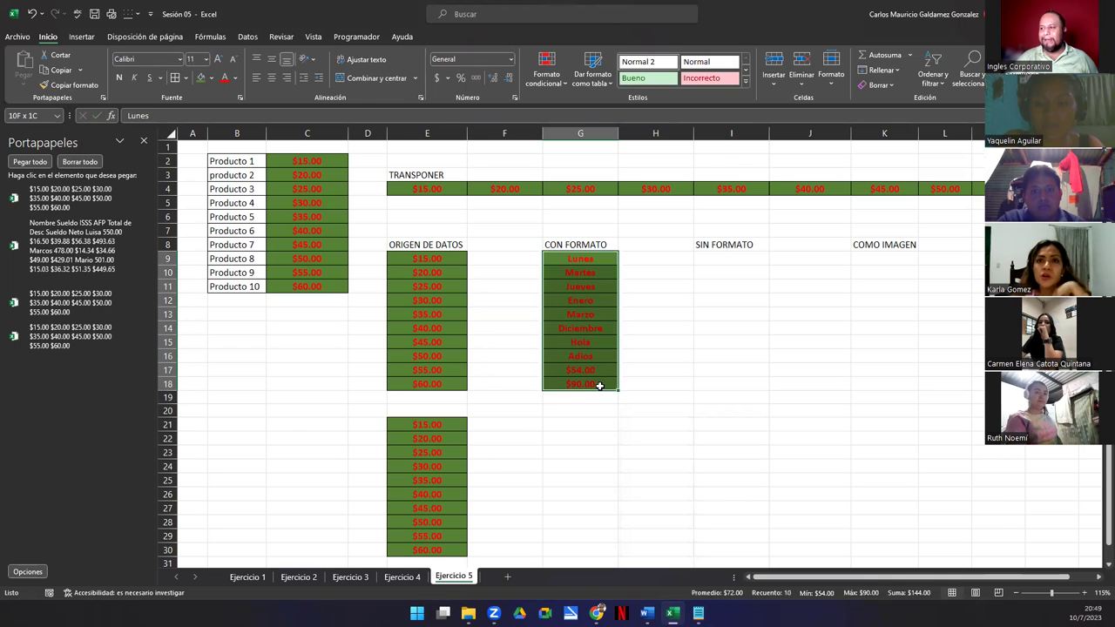
left_click(416, 258)
left_click_drag(405, 286, 409, 383)
left_click_drag(280, 161, 287, 290)
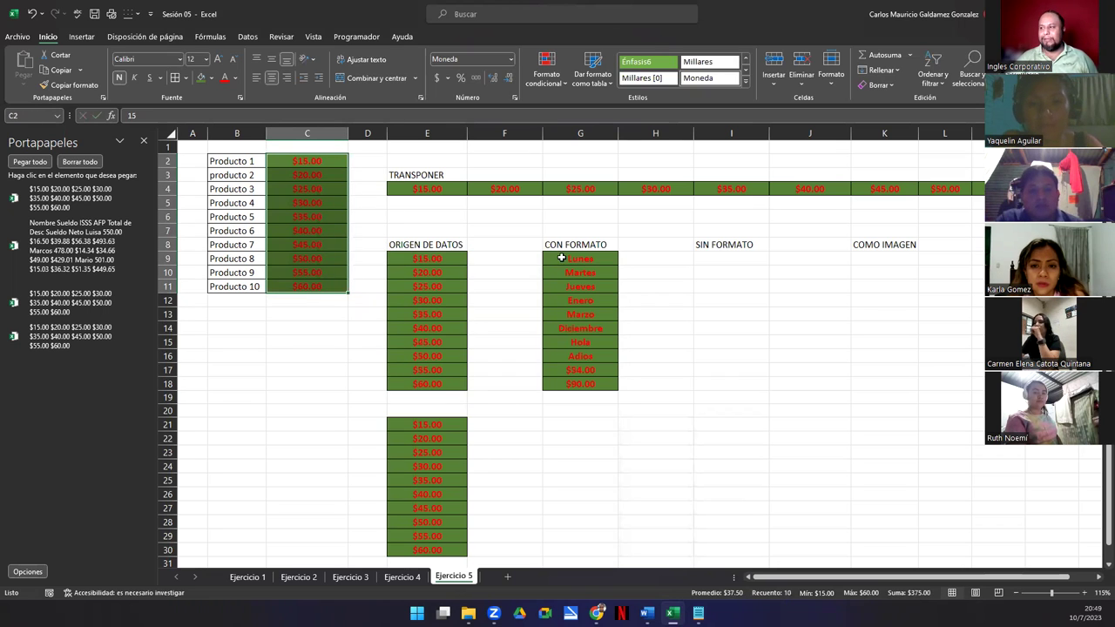
left_click_drag(560, 259, 579, 383)
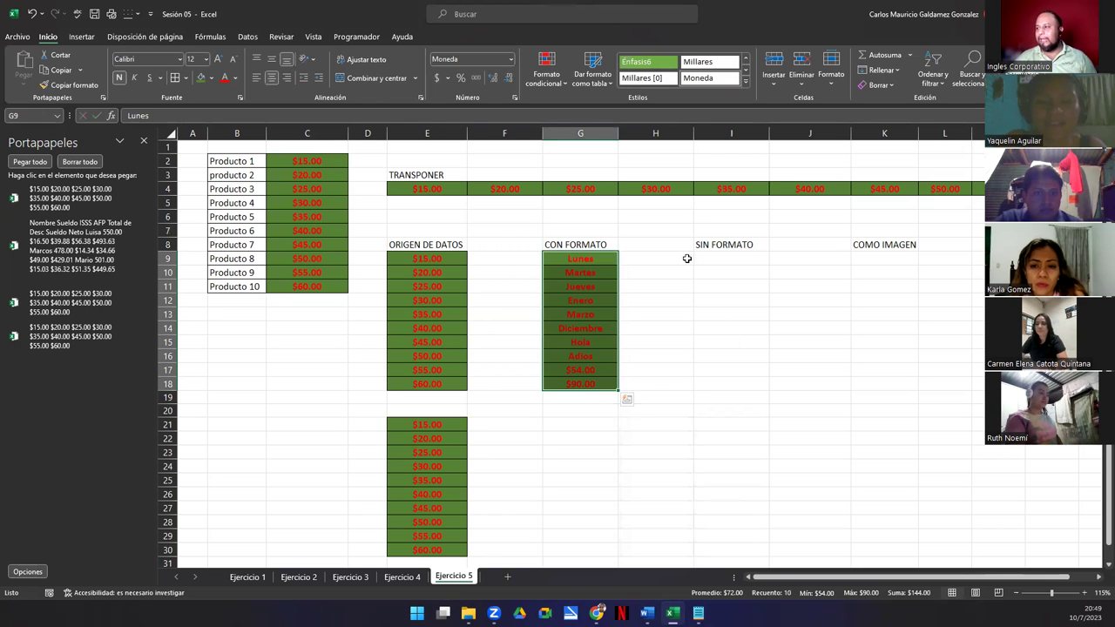
- Copy C2:C11 again and paste only the values from I9 under SIN FORMATO
left_click_drag(281, 157, 304, 281)
key("ctrl+c")
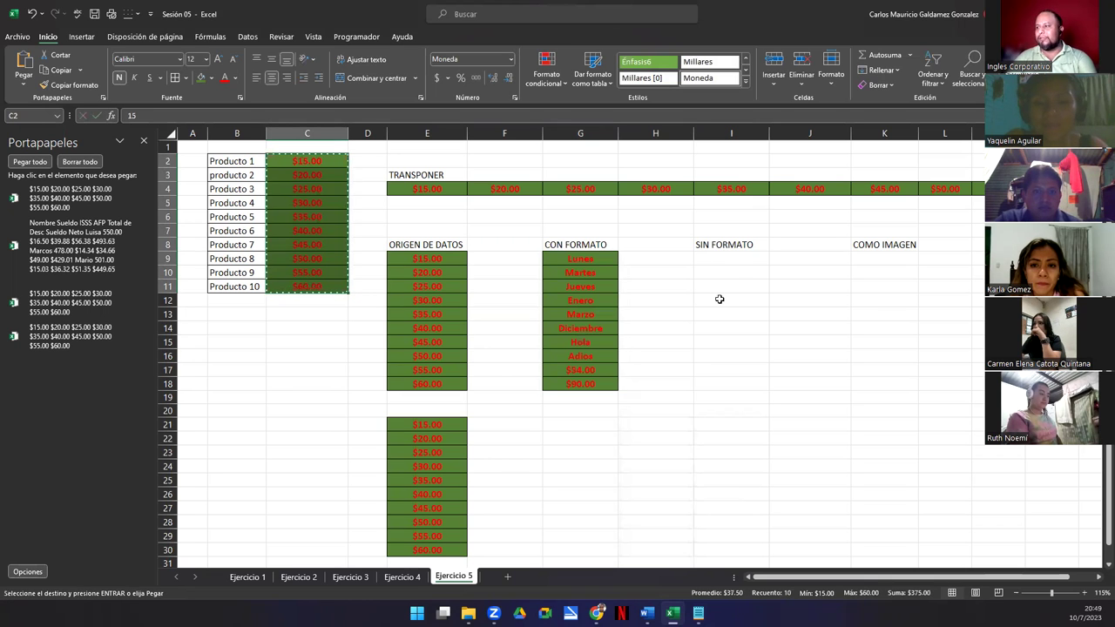
right_click(721, 259)
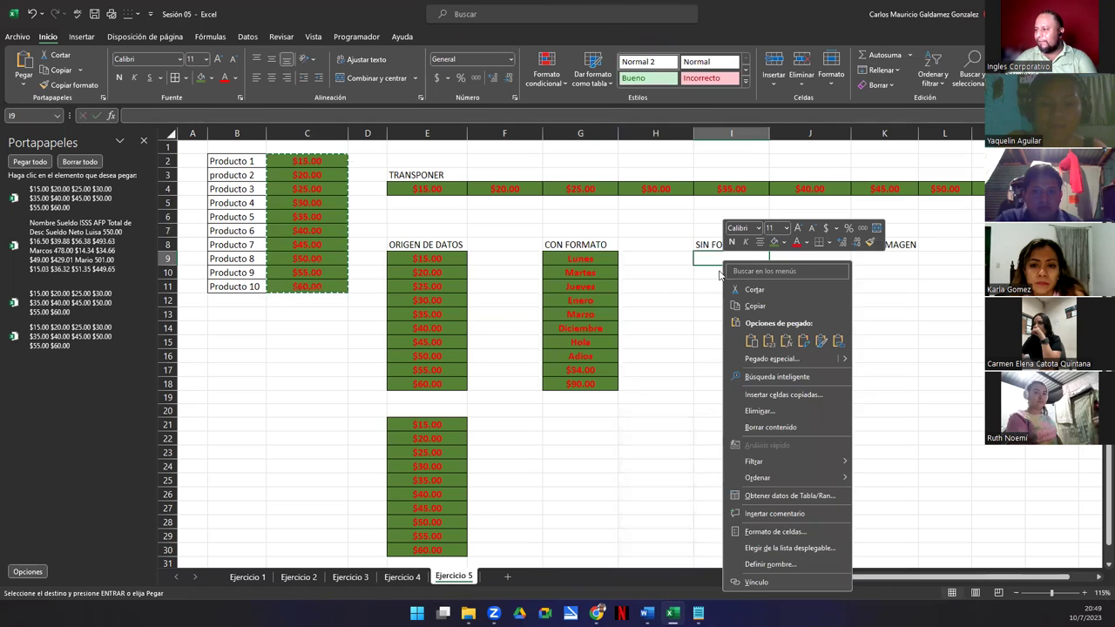
mouse_move(846, 367)
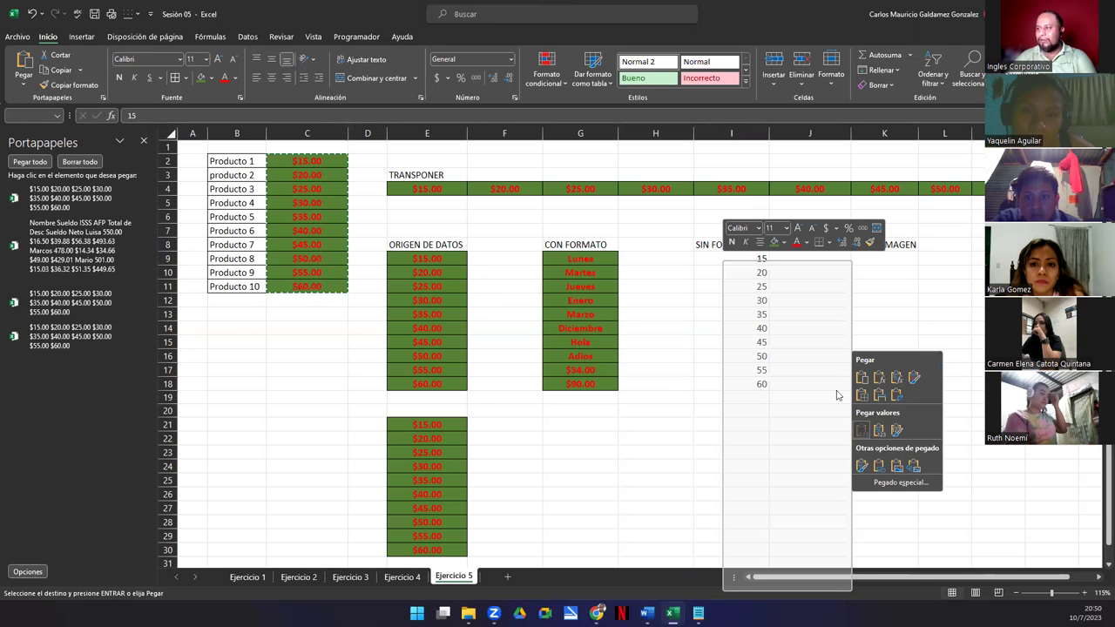
left_click(717, 303)
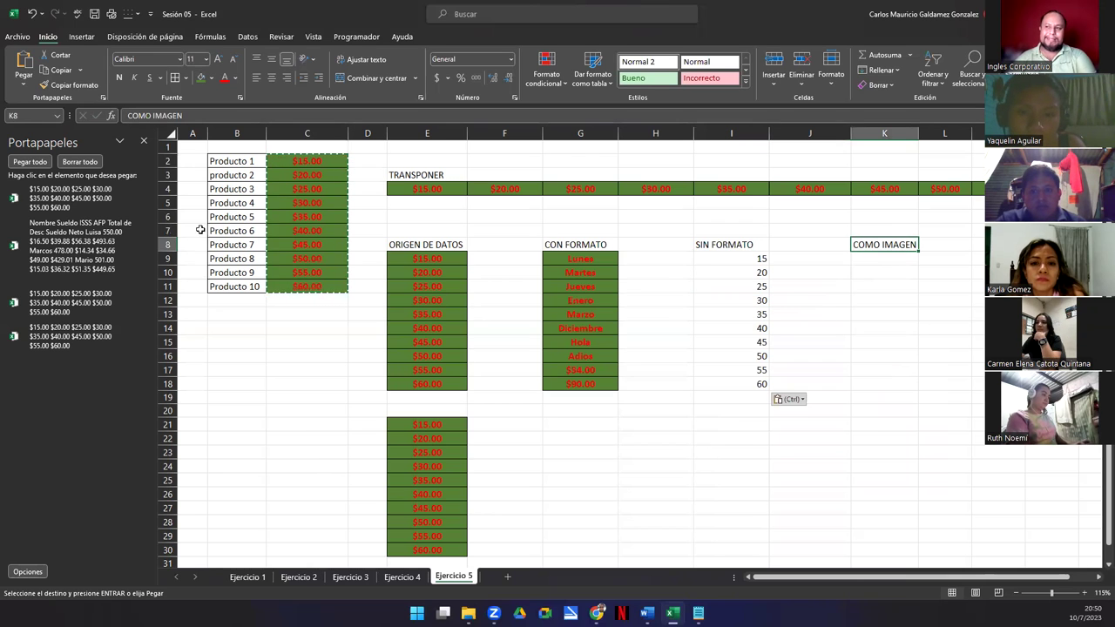
- Paste the copied C2:C11 range as a picture at K9 under COMO IMAGEN
left_click(307, 162)
left_click_drag(325, 209, 324, 286)
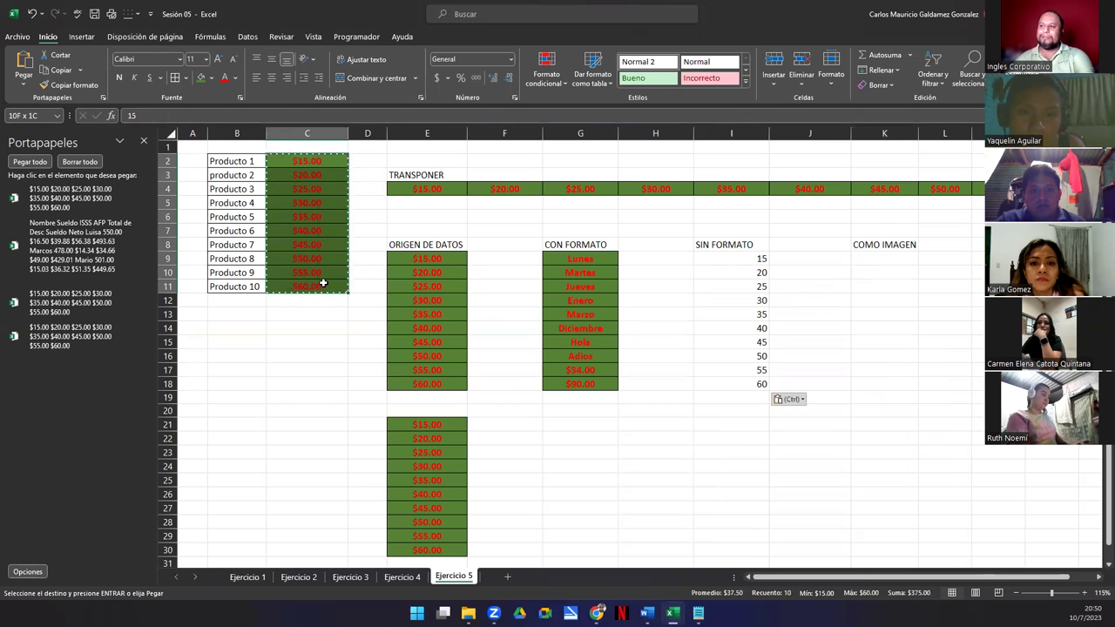
left_click(866, 259)
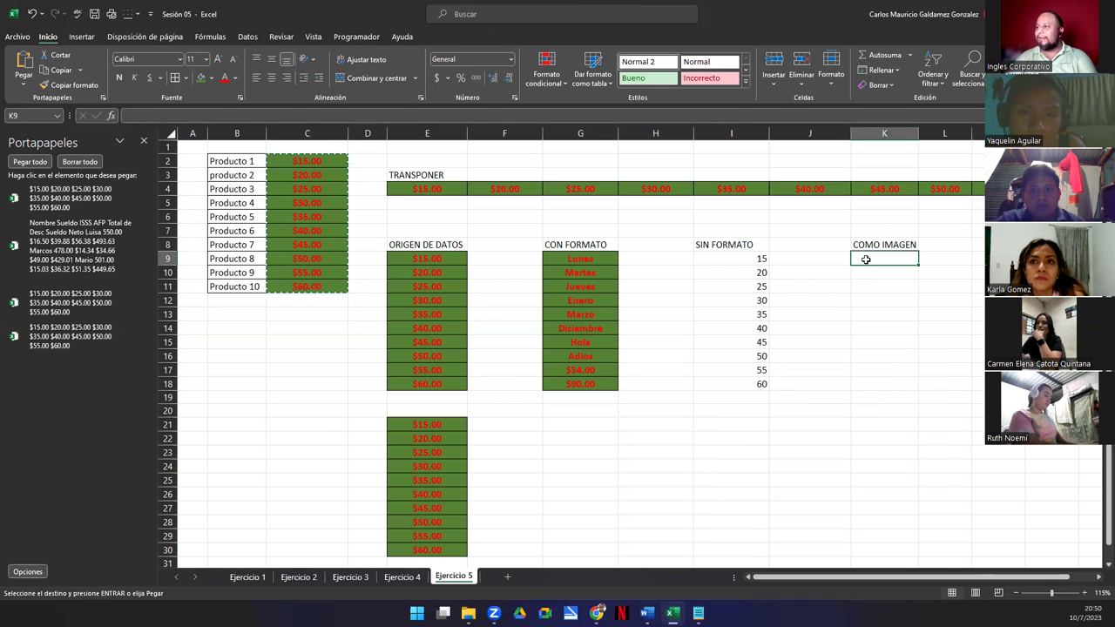
right_click(866, 260)
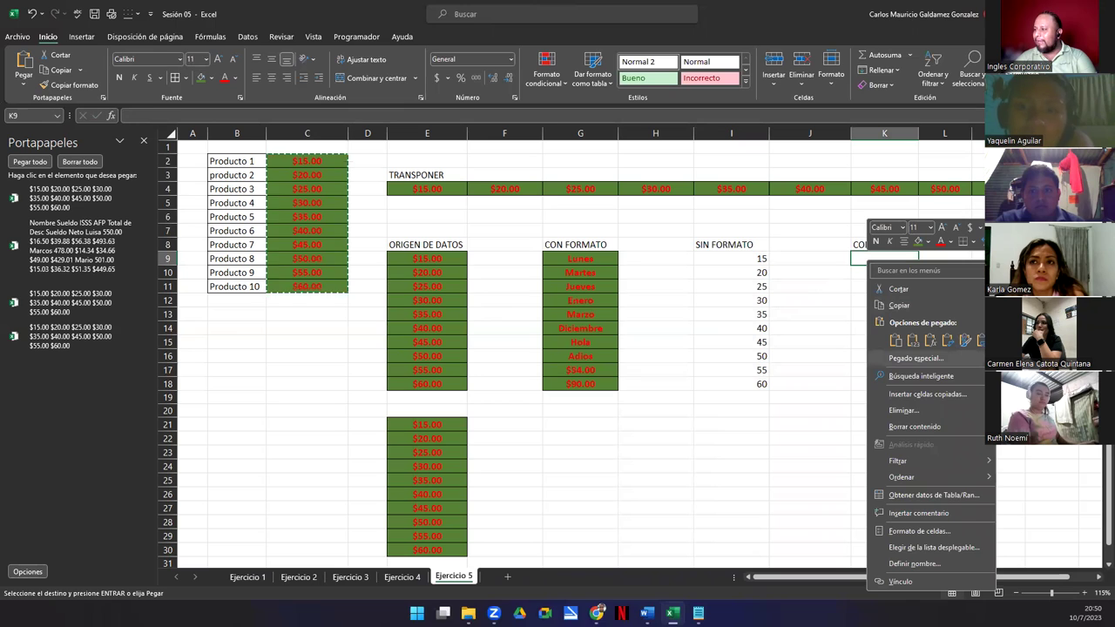
mouse_move(915, 358)
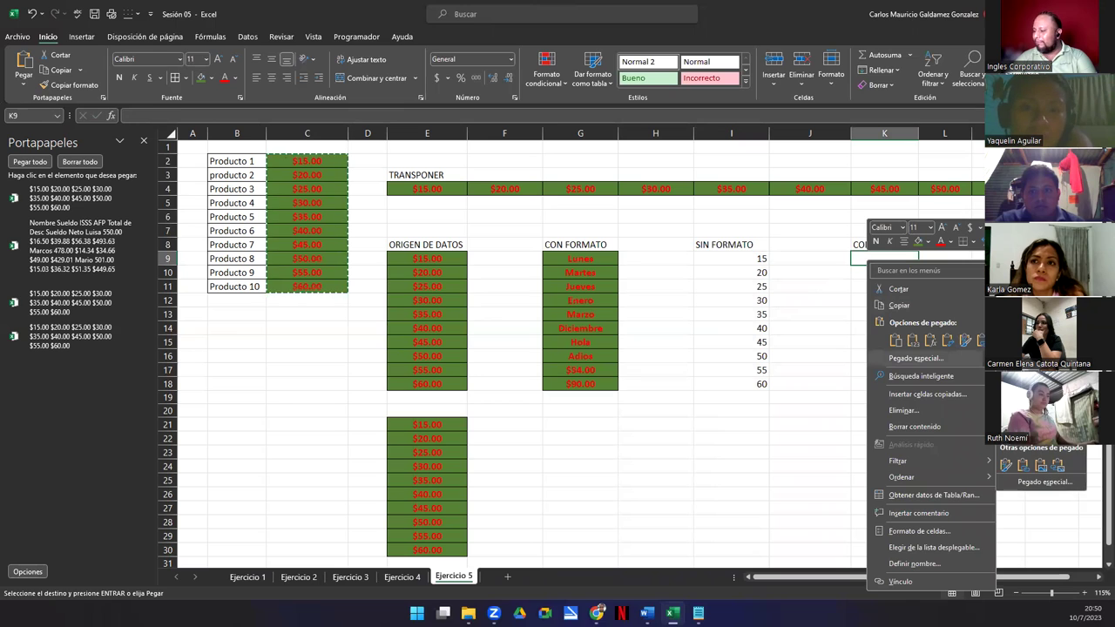
left_click(1043, 468)
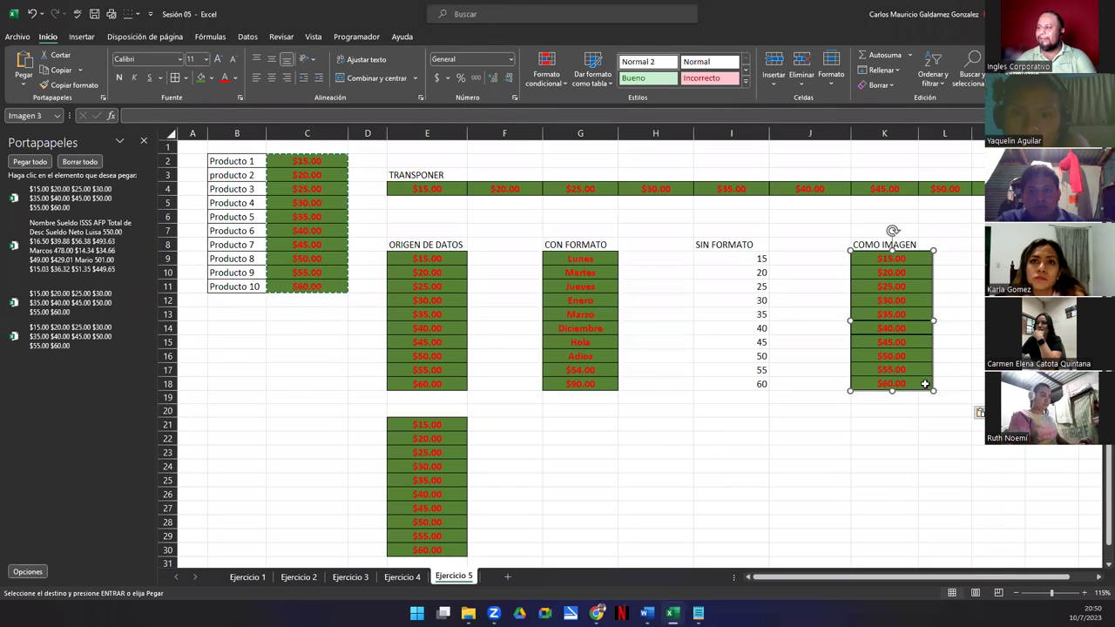
- Try enlarging the pasted picture across the SIN FORMATO column, undo the resize and clear the selection
left_click_drag(692, 492, 686, 505)
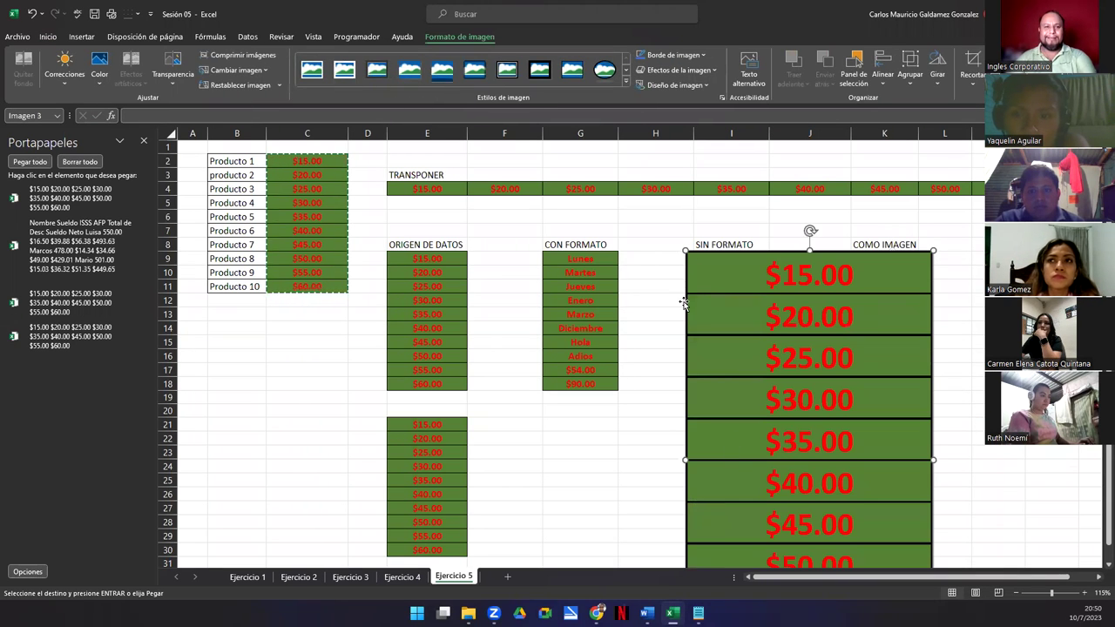
key("ctrl+z")
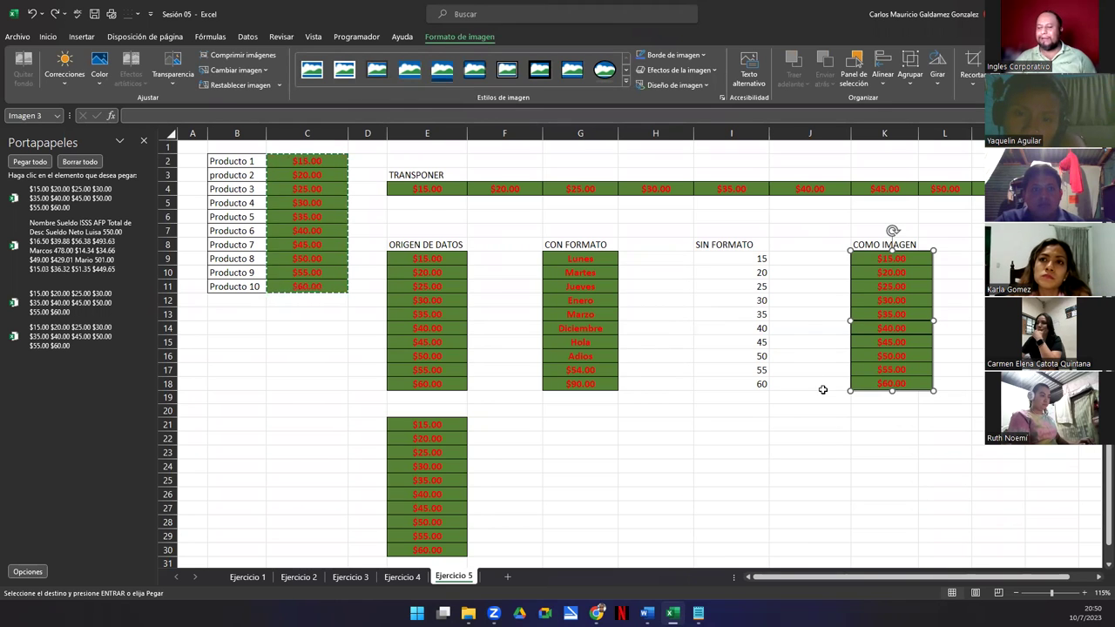
key("Escape")
left_click(816, 439)
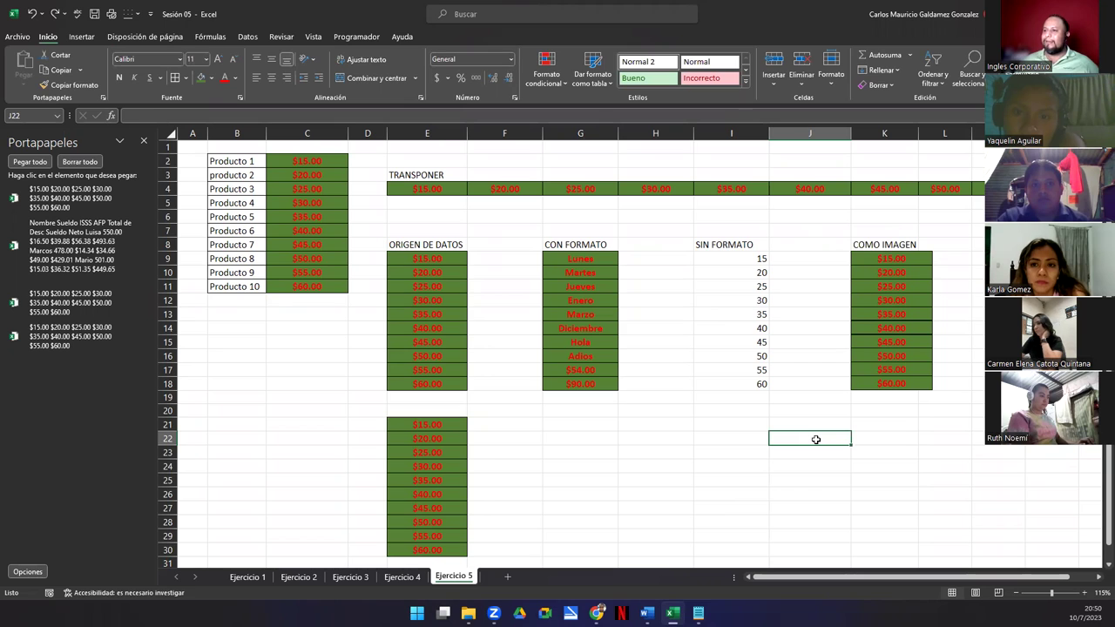
- Copy the picture under COMO IMAGEN, paste it into the blank Word document, and move the Word window beside it
left_click(886, 347)
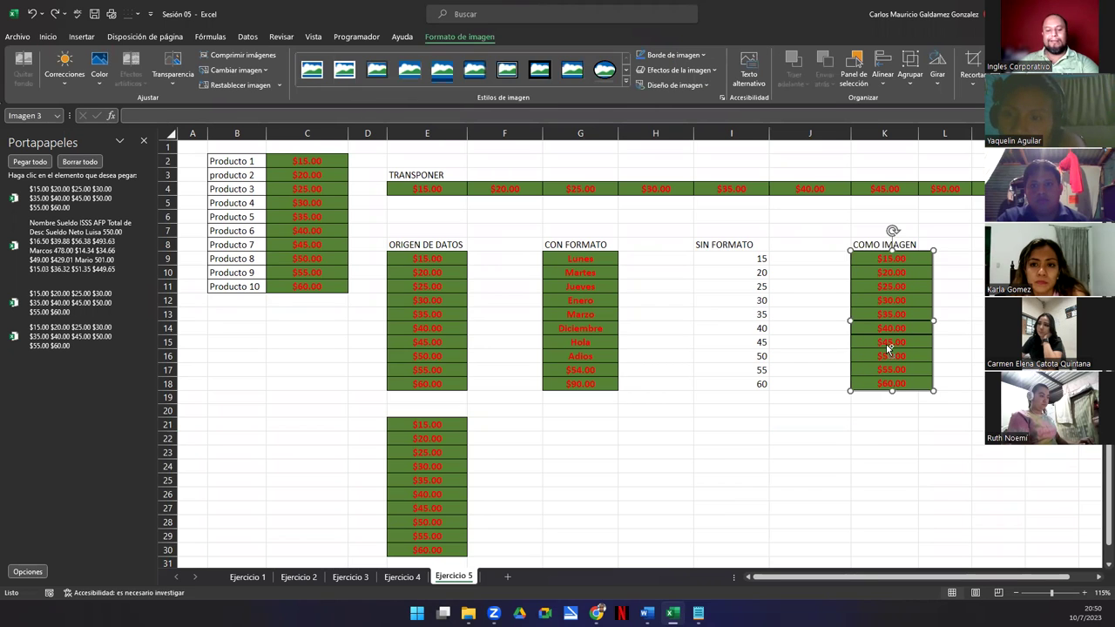
key("ctrl+c")
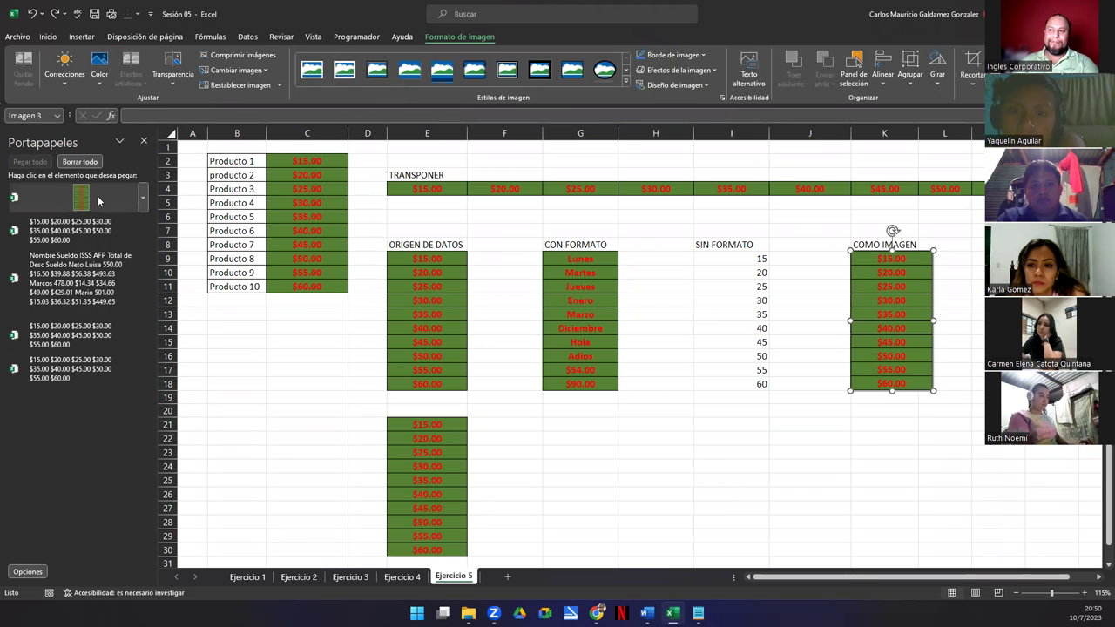
key("super")
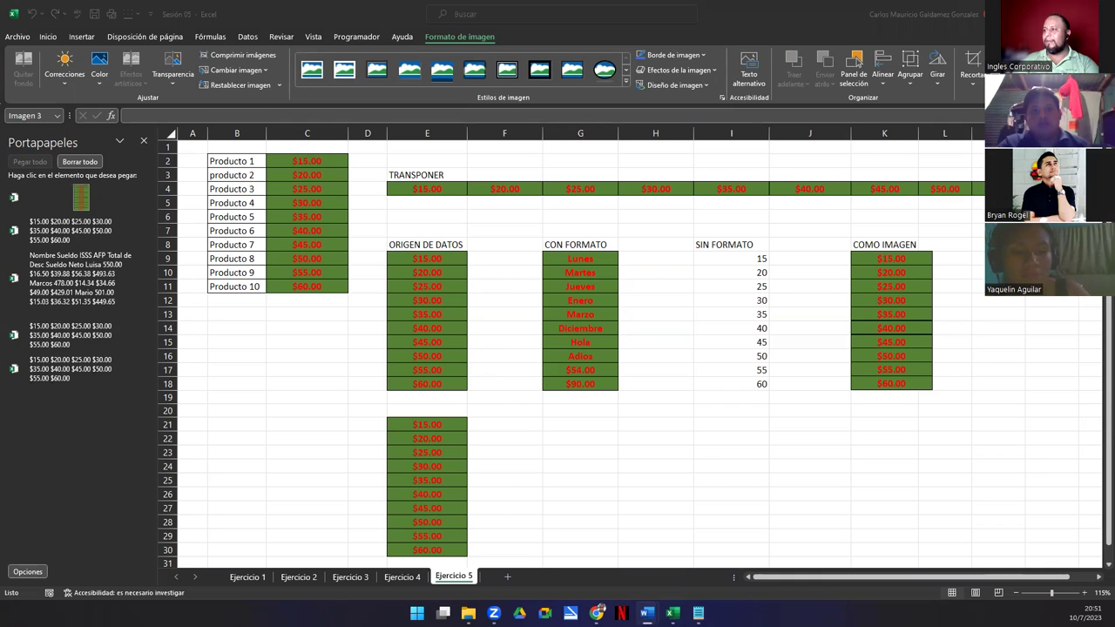
key("alt+Tab")
key("ctrl+v")
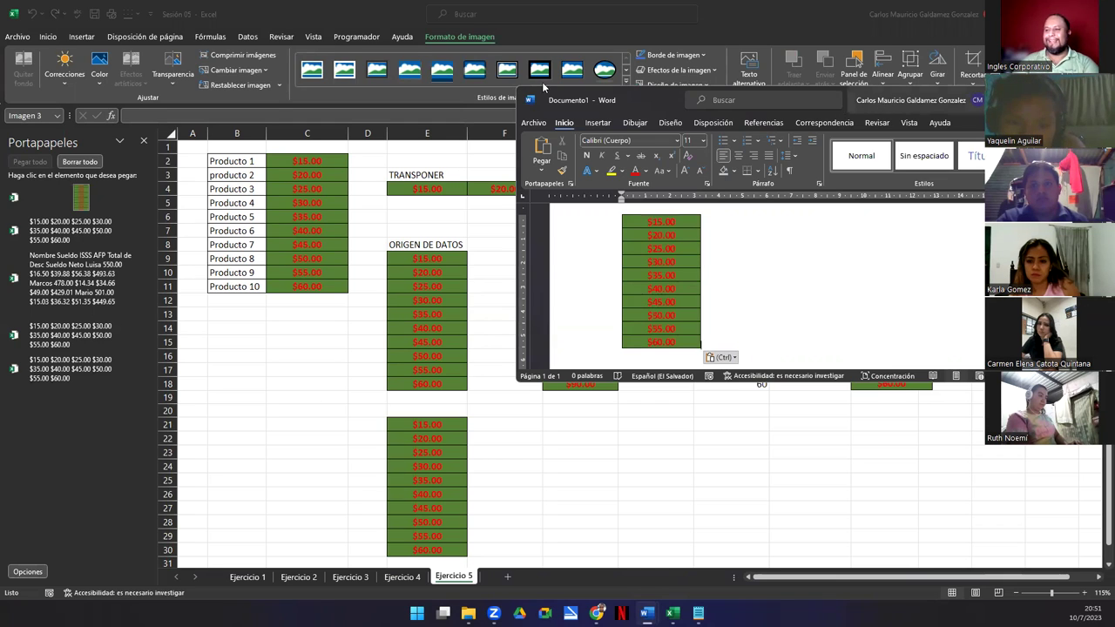
left_click_drag(841, 103, 497, 71)
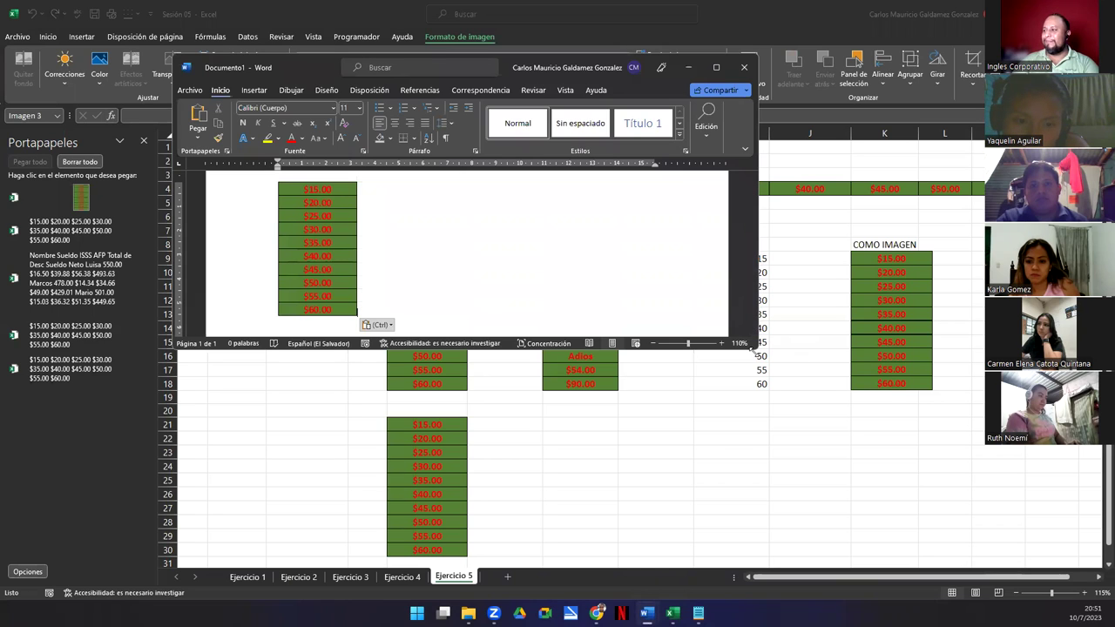
- Enlarge the Word window downward, select its picture, and copy the product table B2:C11 in Excel
left_click_drag(751, 346, 780, 554)
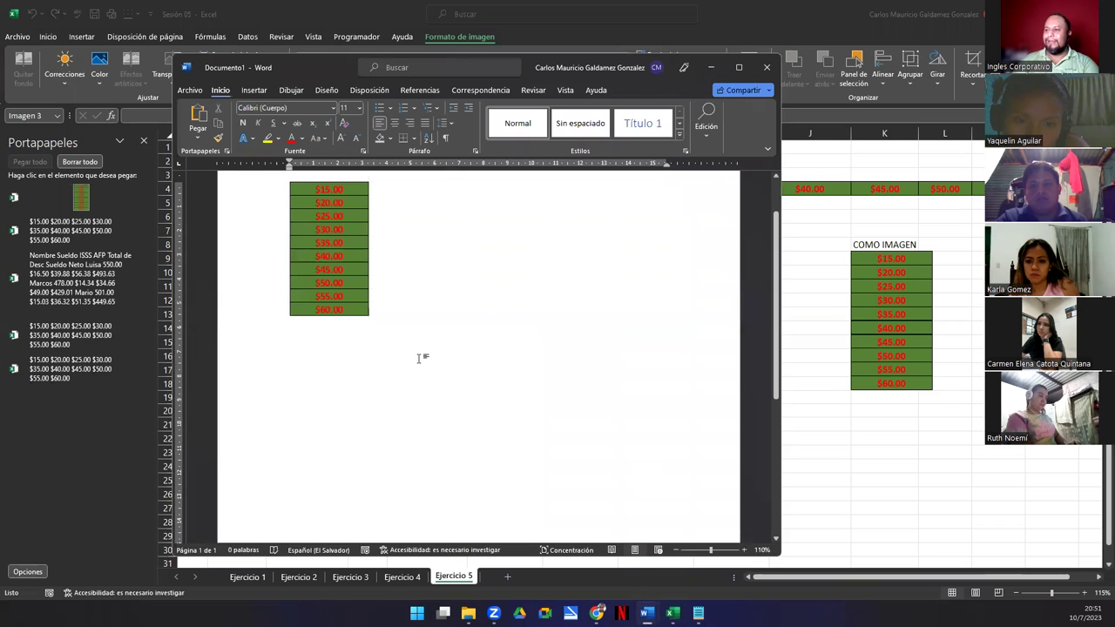
left_click(327, 283)
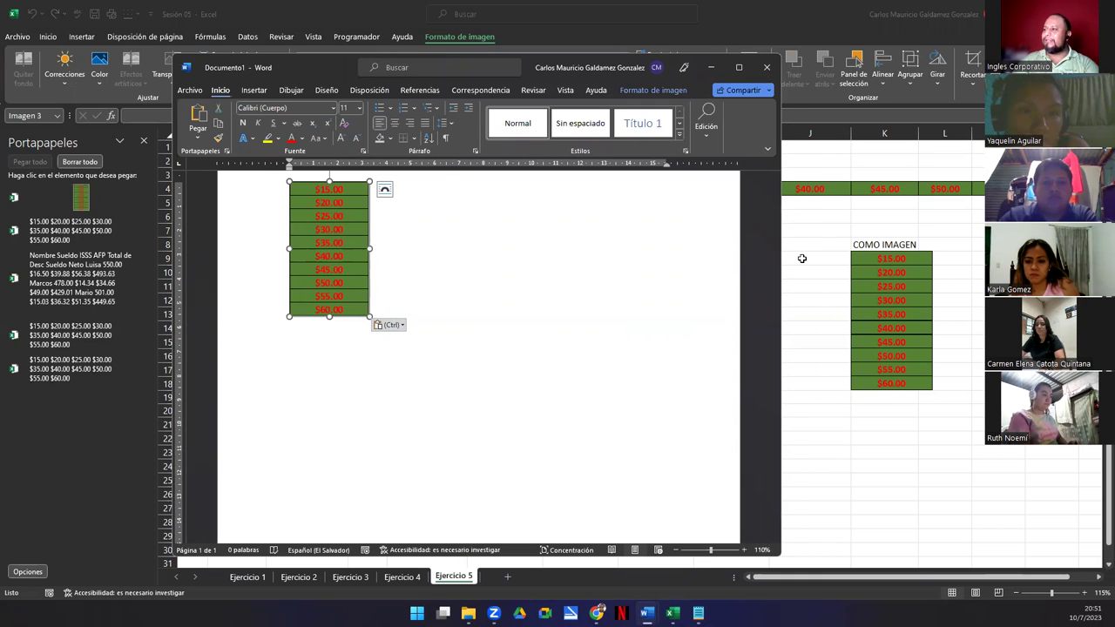
left_click(801, 256)
left_click_drag(244, 161, 337, 285)
key("ctrl+c")
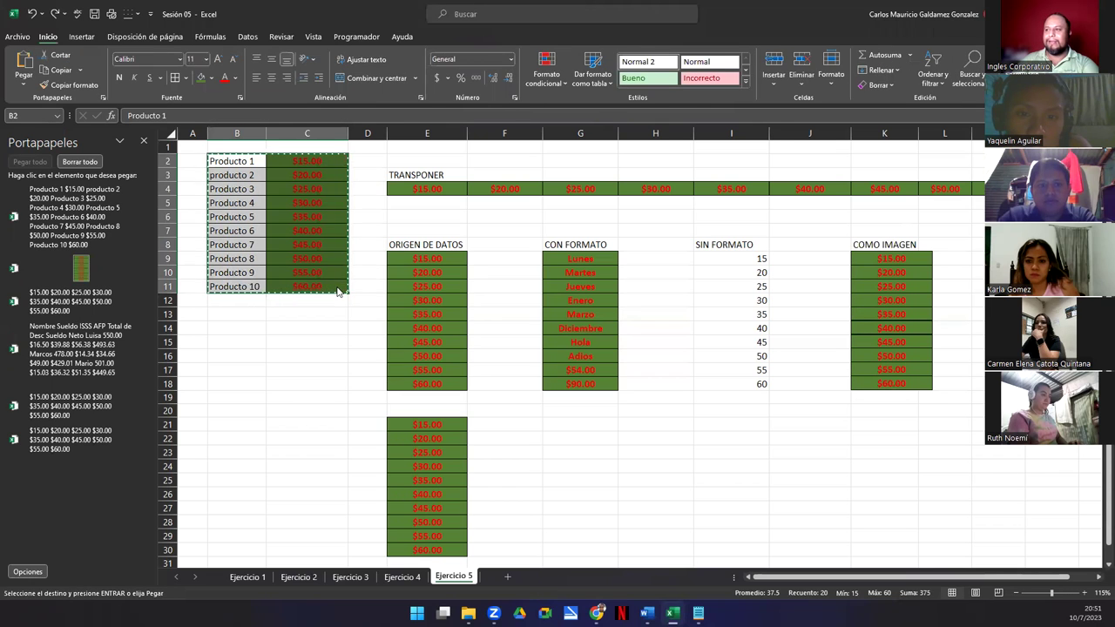
- Switch to Word and paste the copied product table two lines below the picture
key("alt+Tab")
left_click(428, 300)
key("Return")
key("Return")
key("ctrl+v")
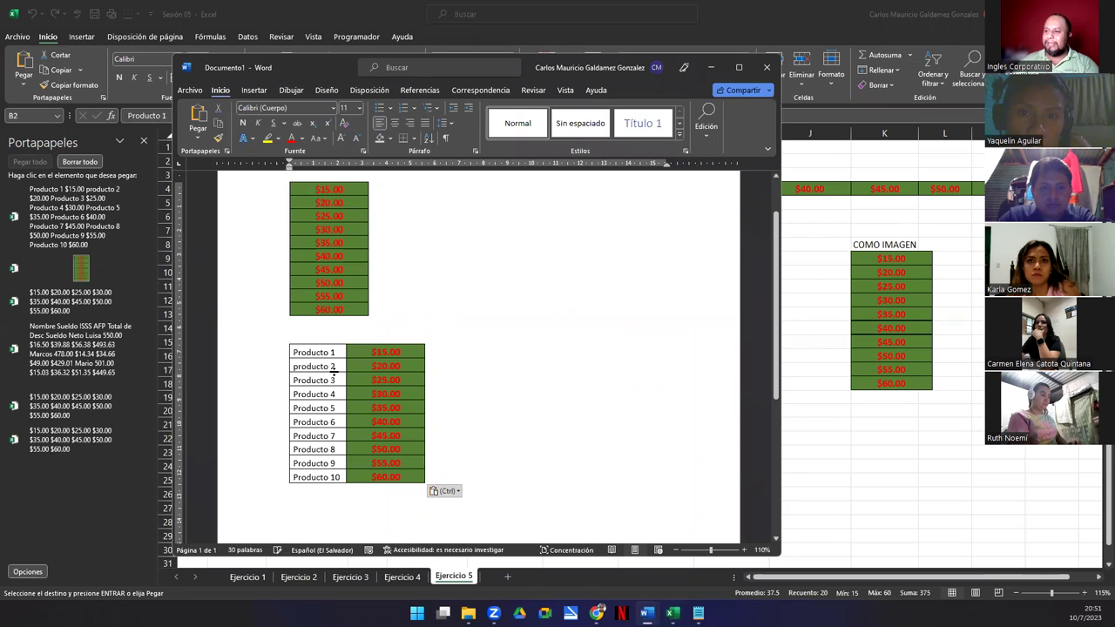
- Enlarge the pasted product table in Word proportionally to about 10.5 cm wide
left_click(315, 367)
left_click(282, 340)
left_click(418, 485)
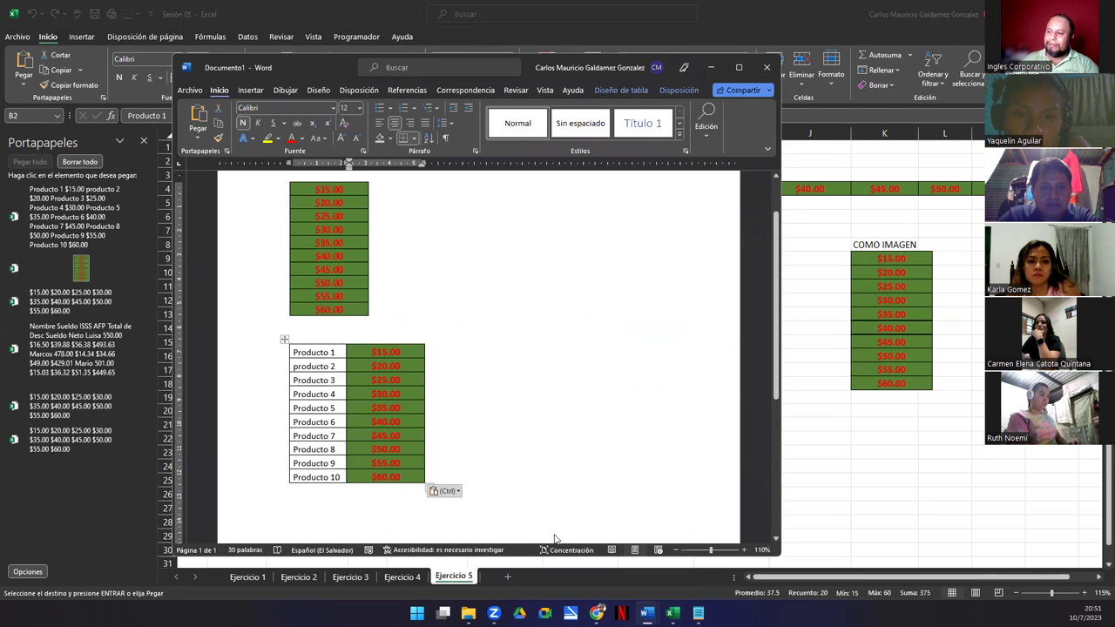
scroll(457, 419, "down", 3)
left_click(401, 329)
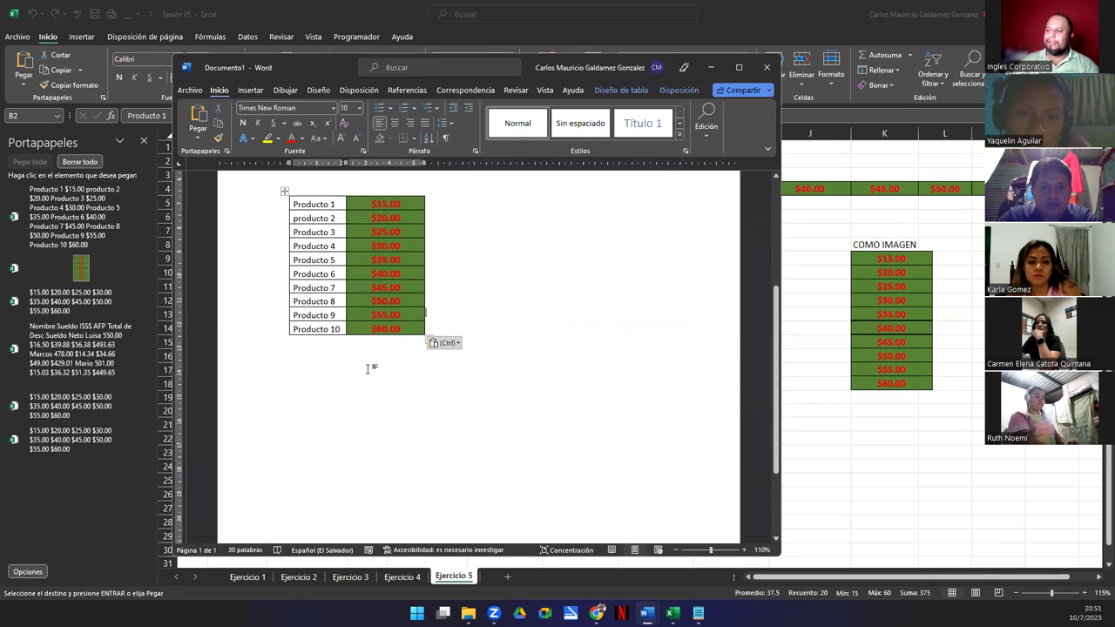
left_click(395, 329)
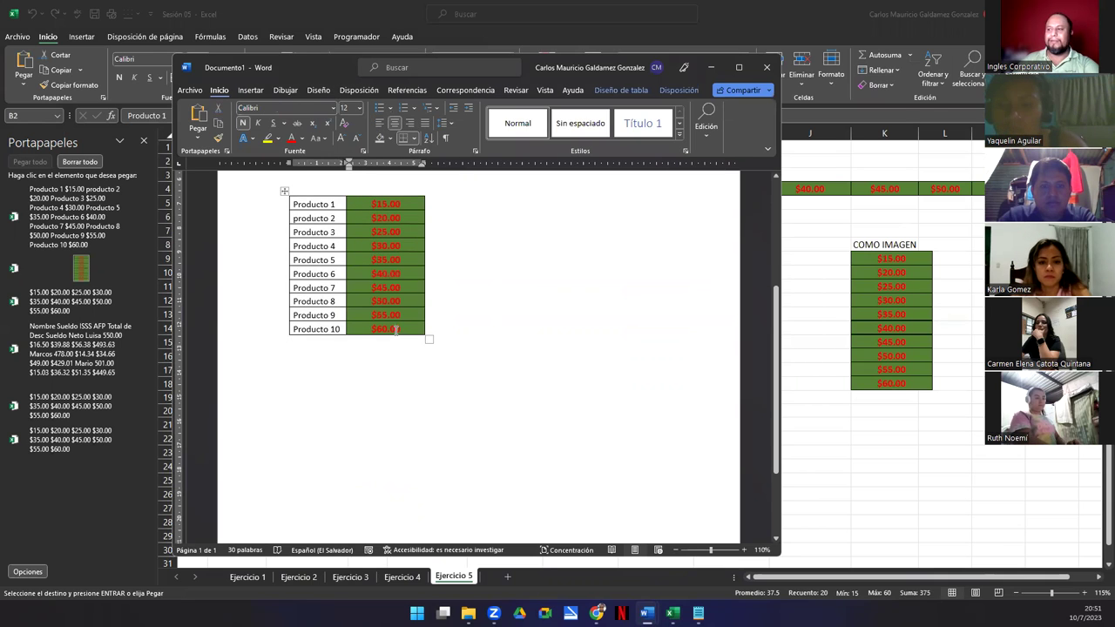
left_click(435, 337)
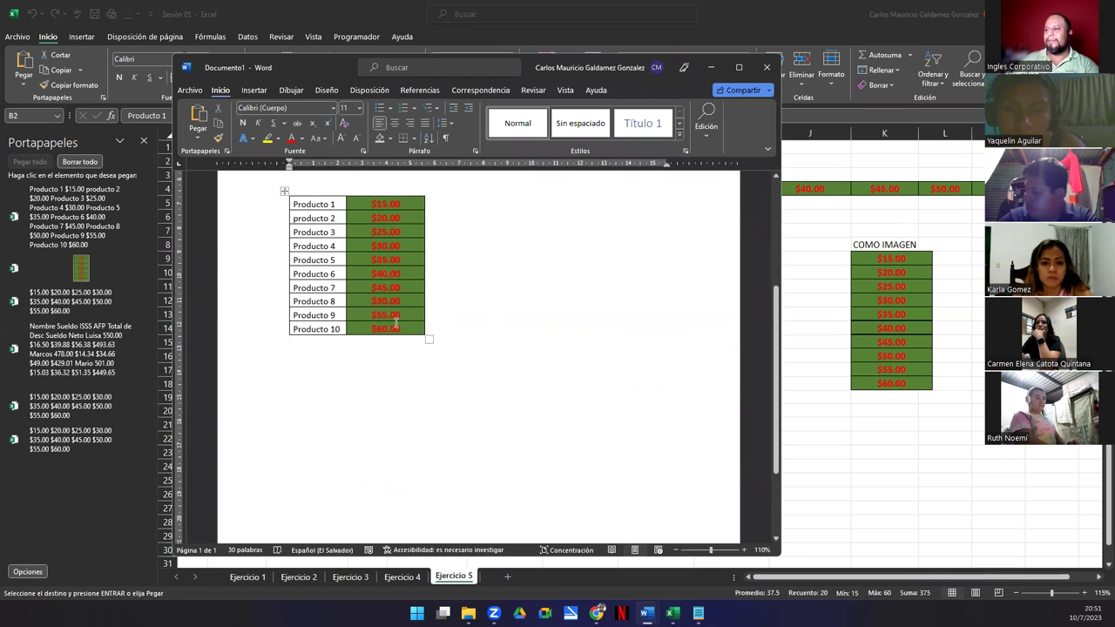
left_click_drag(429, 340, 549, 446)
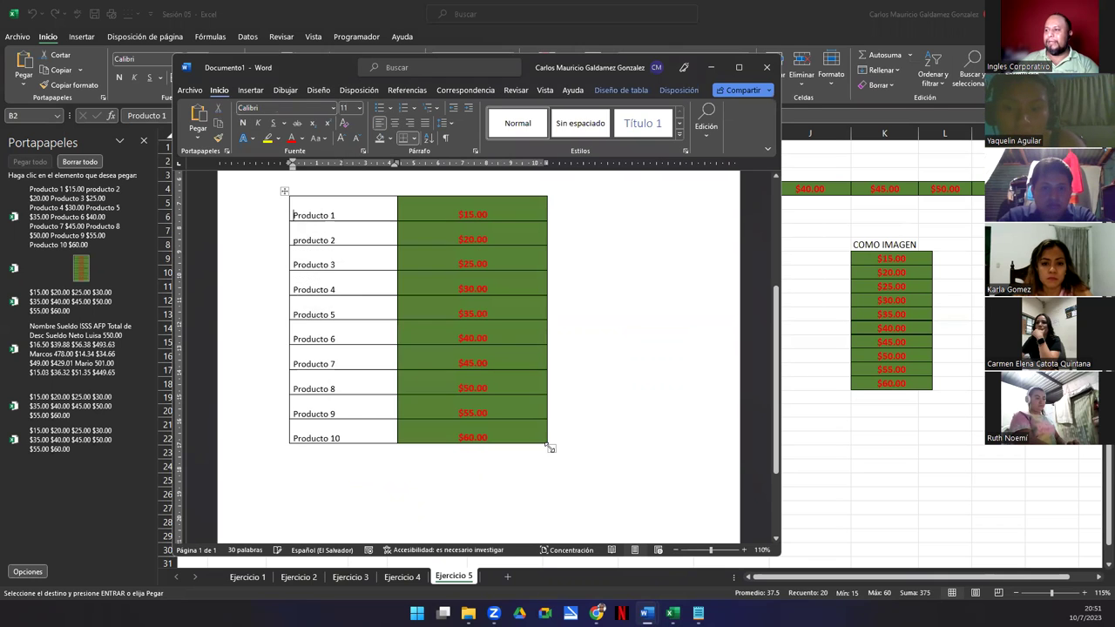
left_click(615, 393)
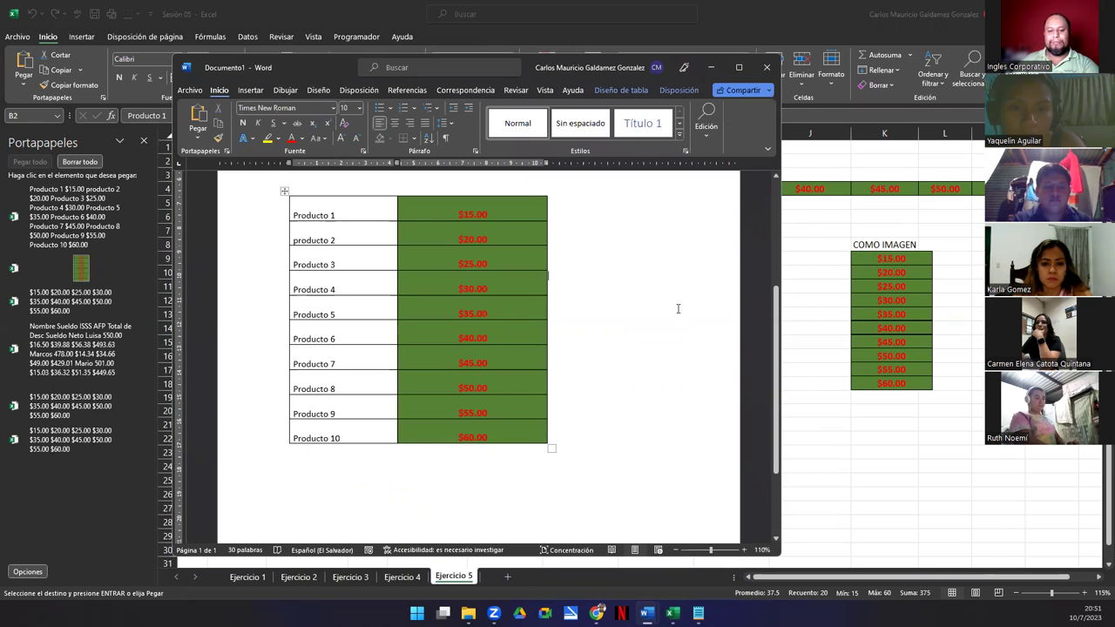
- Close the Word document without saving it and return to the Excel workbook
key("ctrl+v")
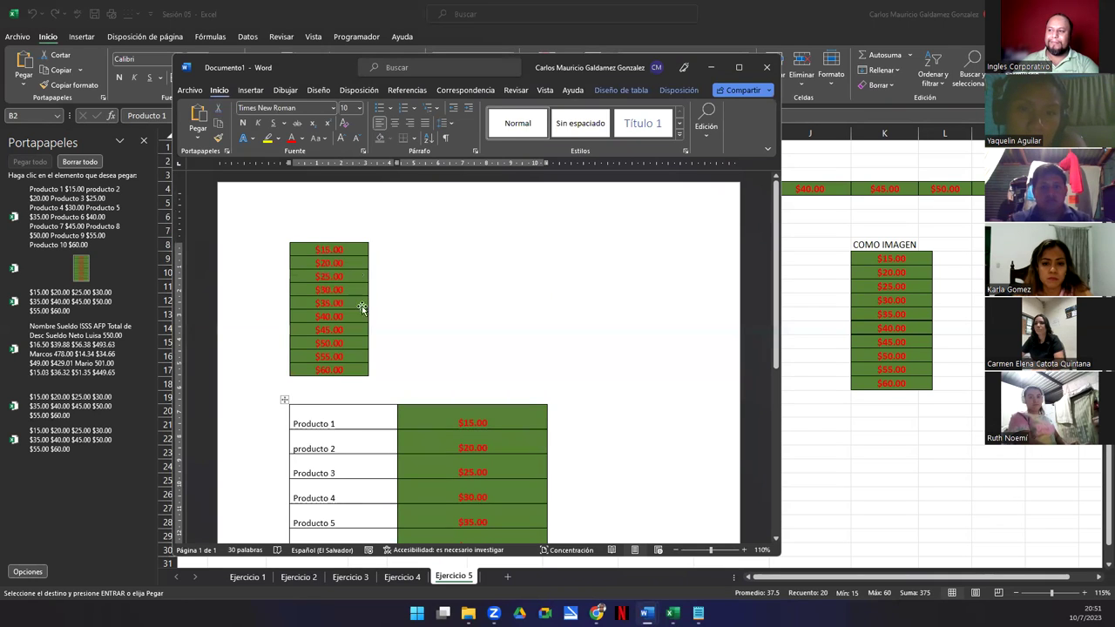
left_click(767, 67)
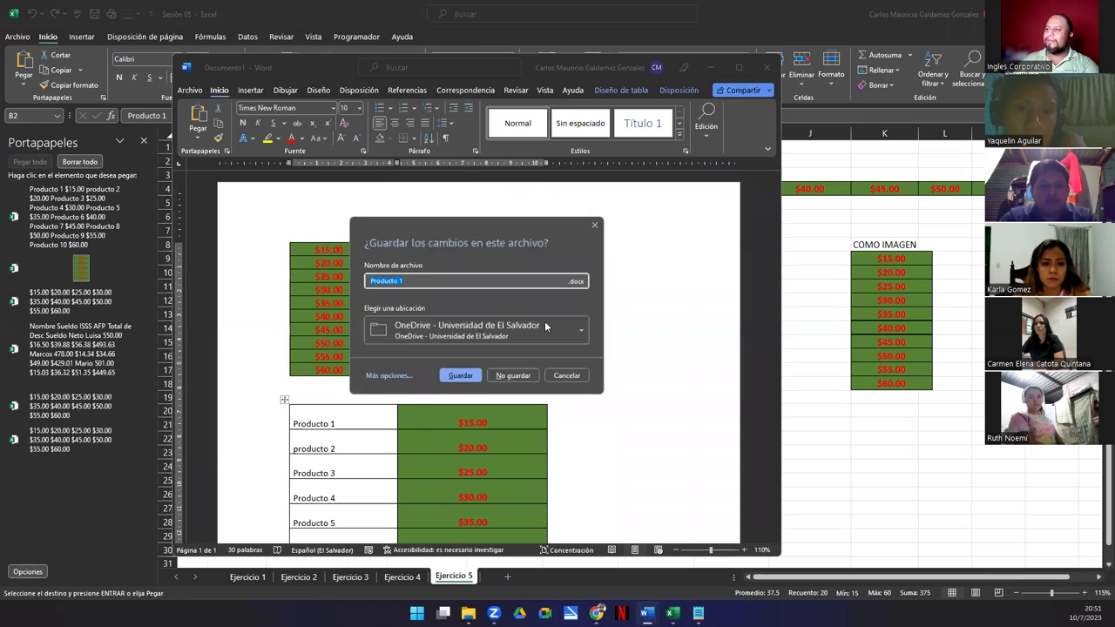
left_click(511, 376)
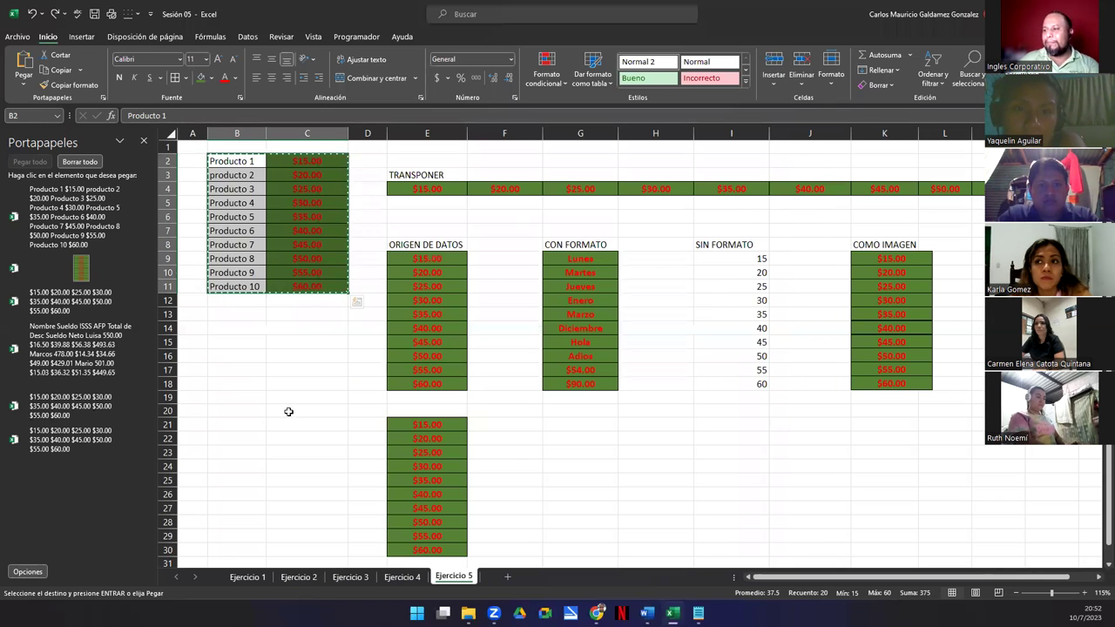
left_click(288, 410)
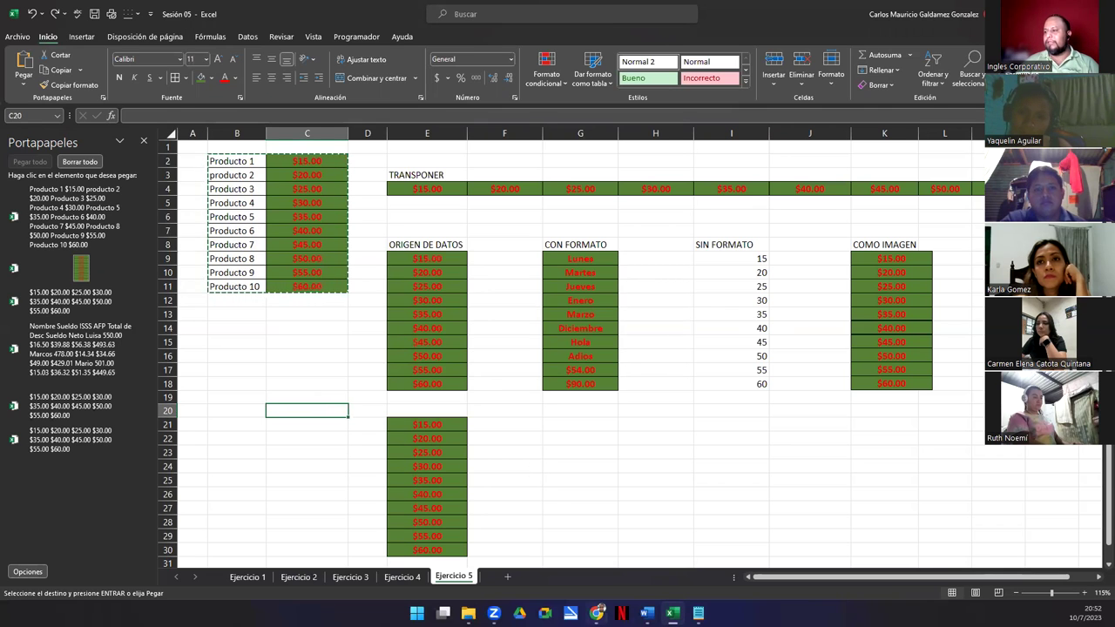
left_click(519, 271)
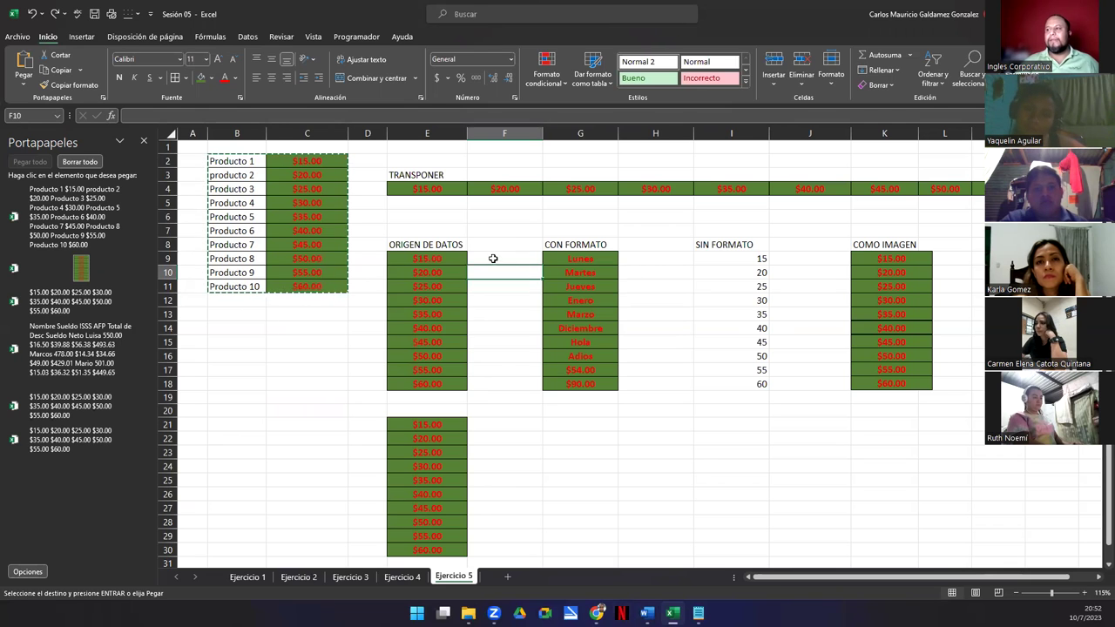
left_click(493, 259)
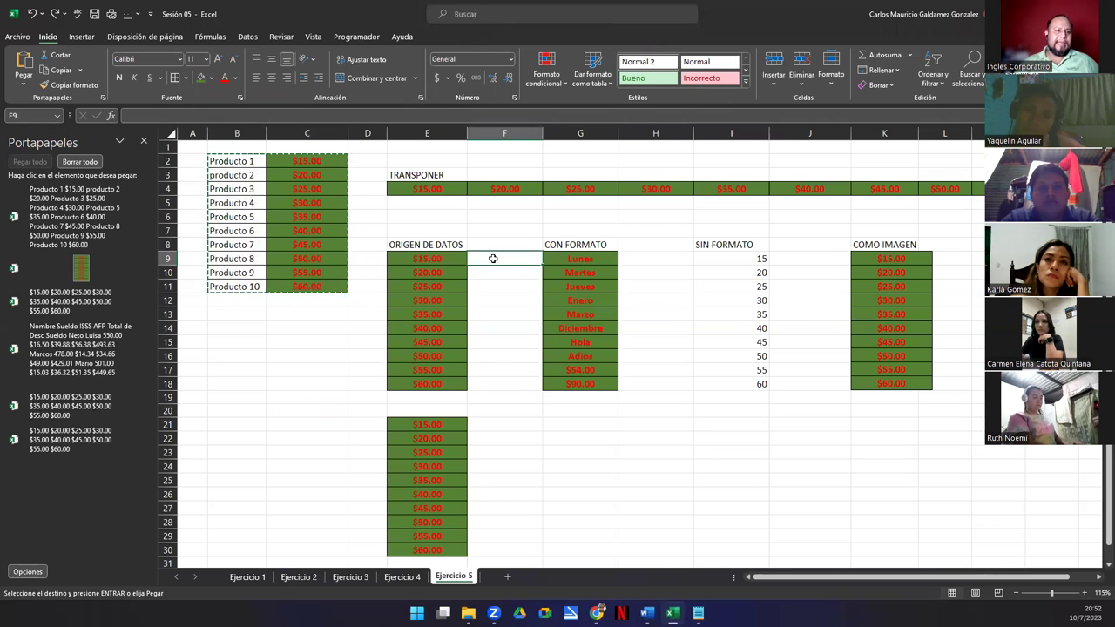
left_click(498, 311)
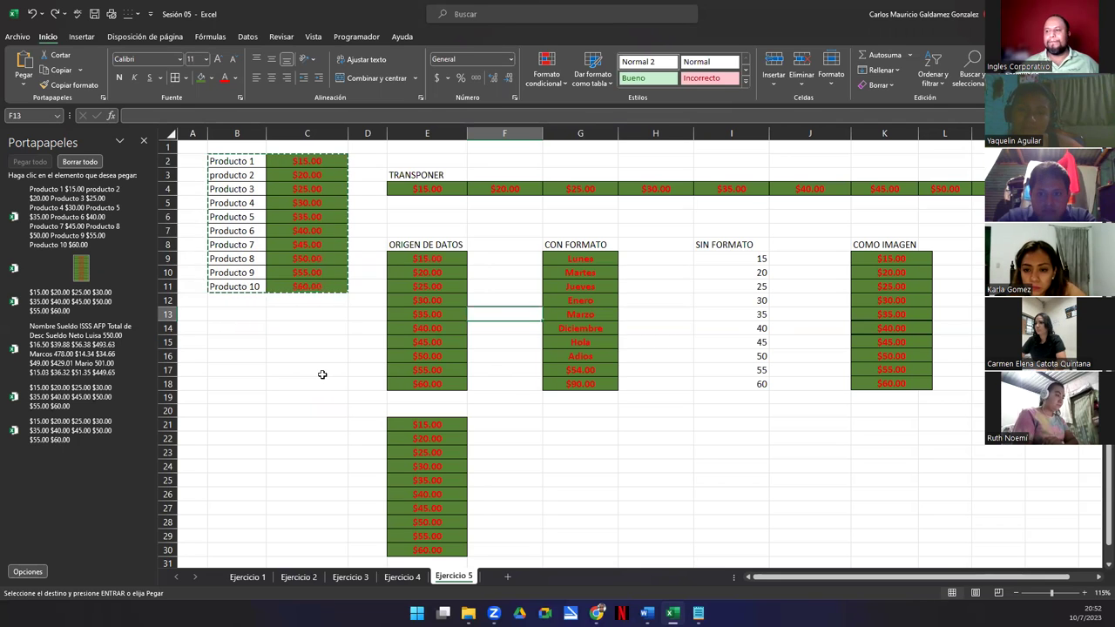
left_click(323, 374)
left_click(243, 338)
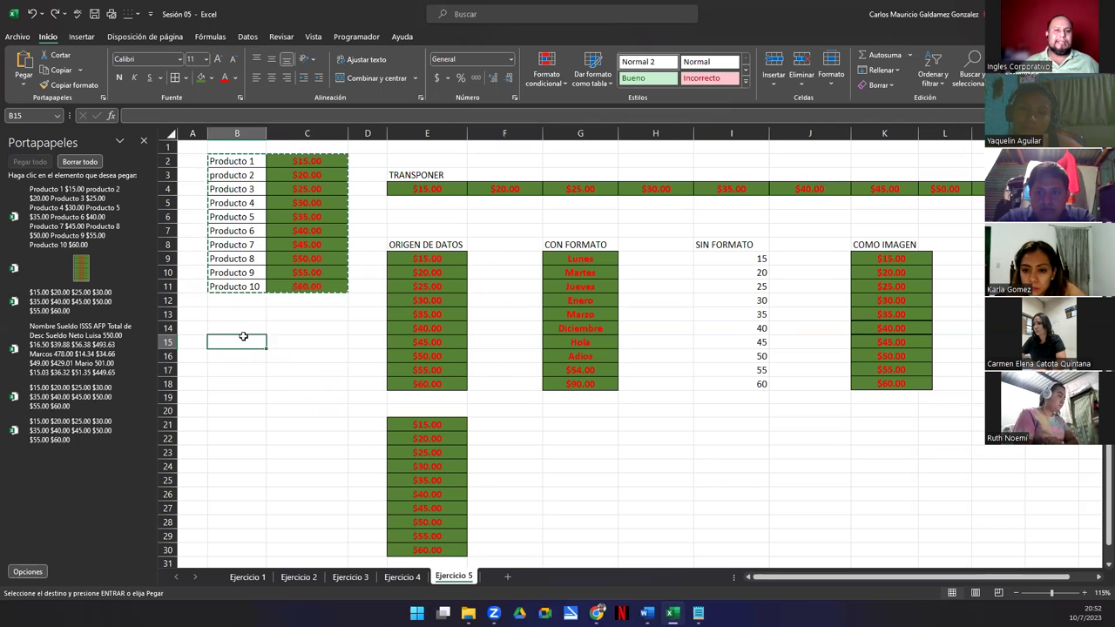
- Delete rows 21 to 31, which hold the extra price column below ORIGEN DE DATOS
left_click_drag(410, 423, 430, 506)
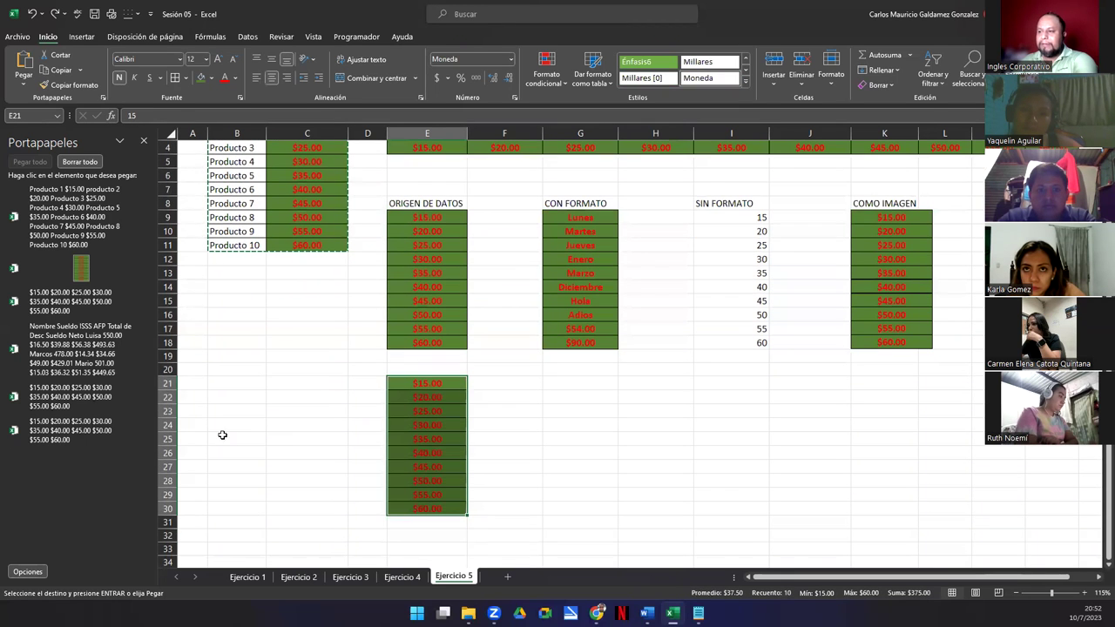
left_click_drag(165, 387, 163, 522)
right_click(162, 523)
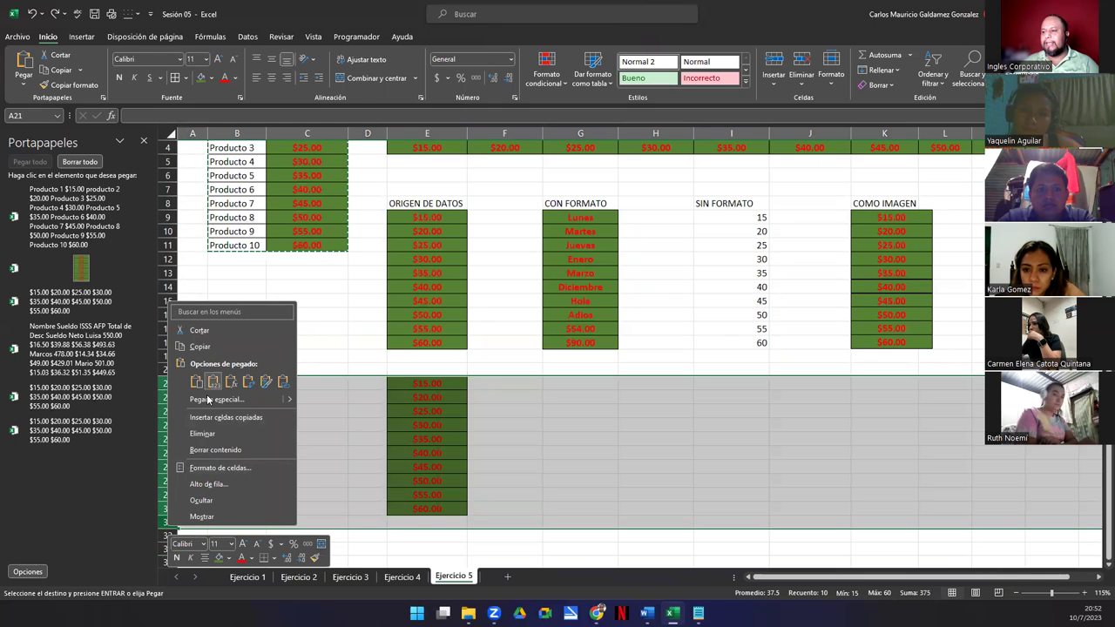
left_click(202, 433)
left_click(580, 457)
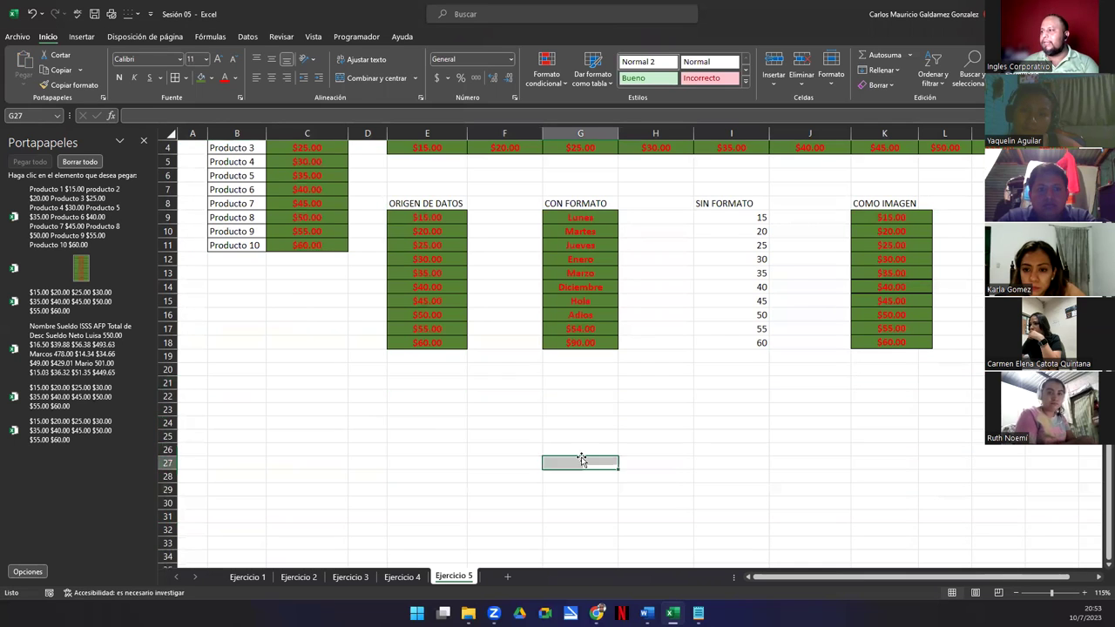
scroll(580, 454, "up", 1)
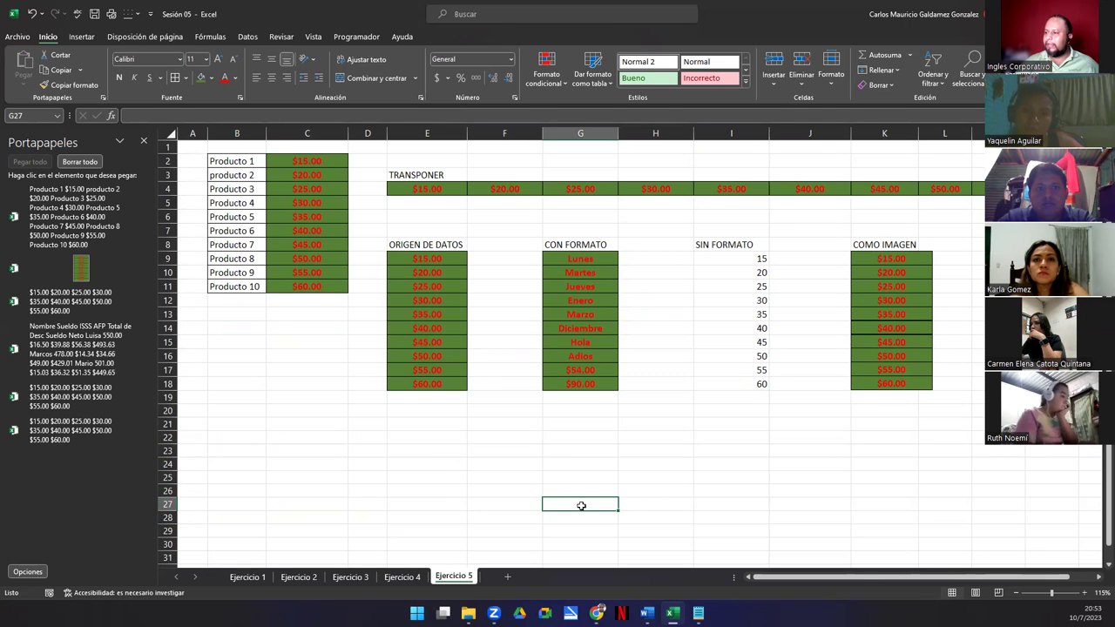
right_click(439, 261)
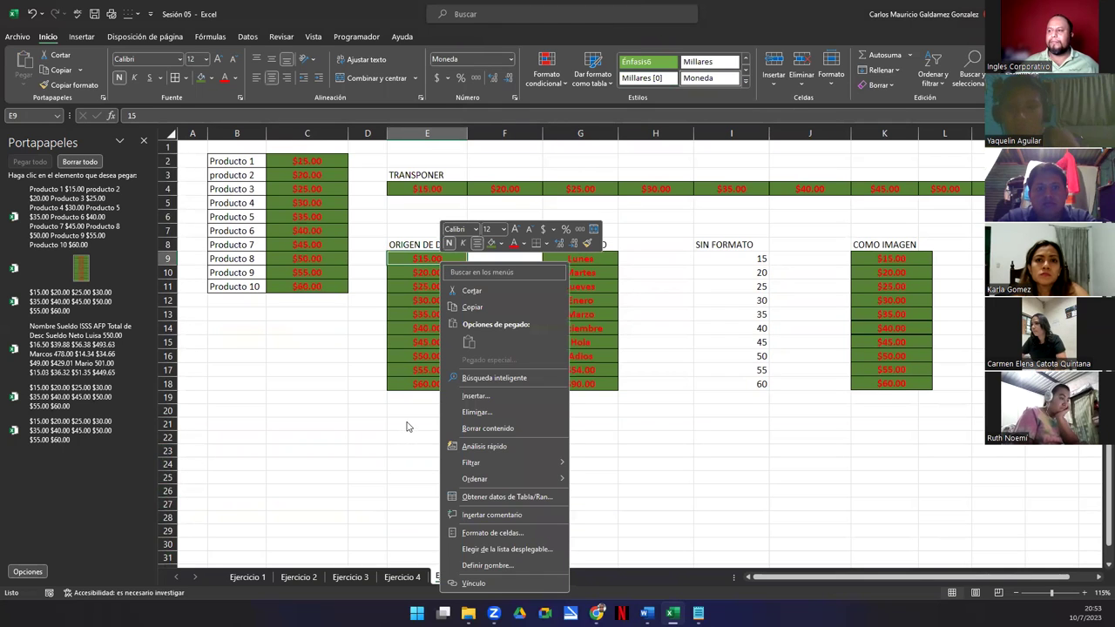
key("Escape")
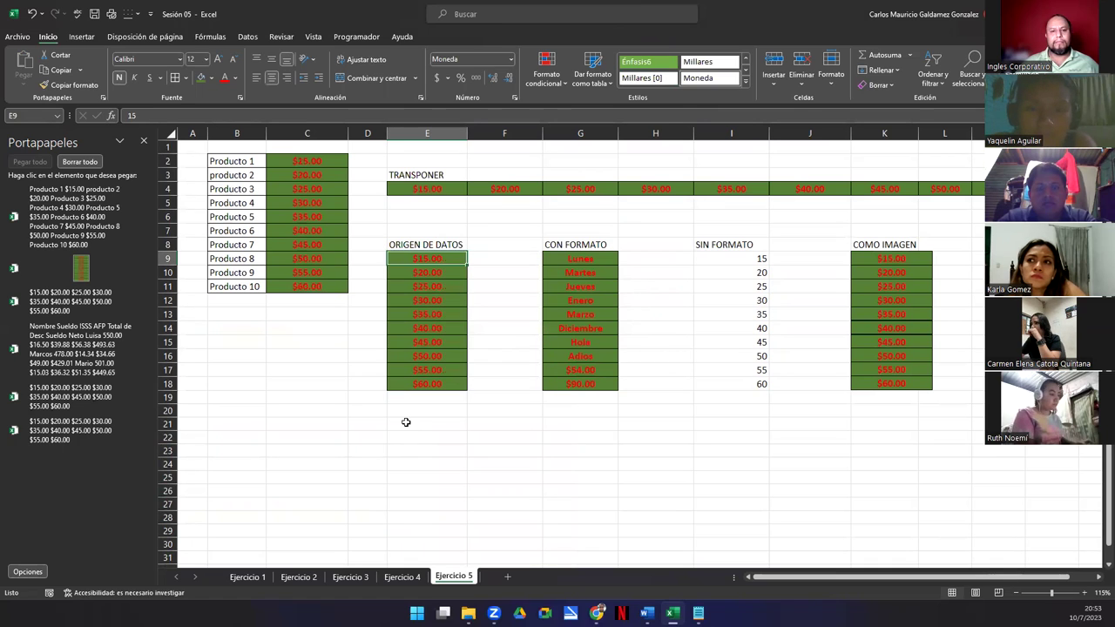
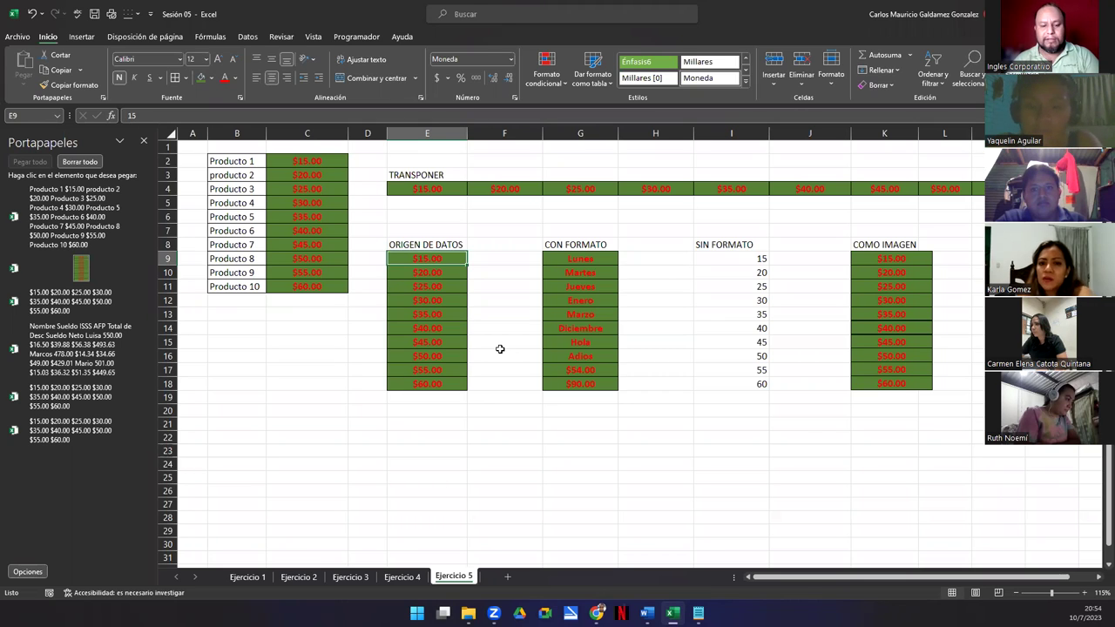
key("shift+F10")
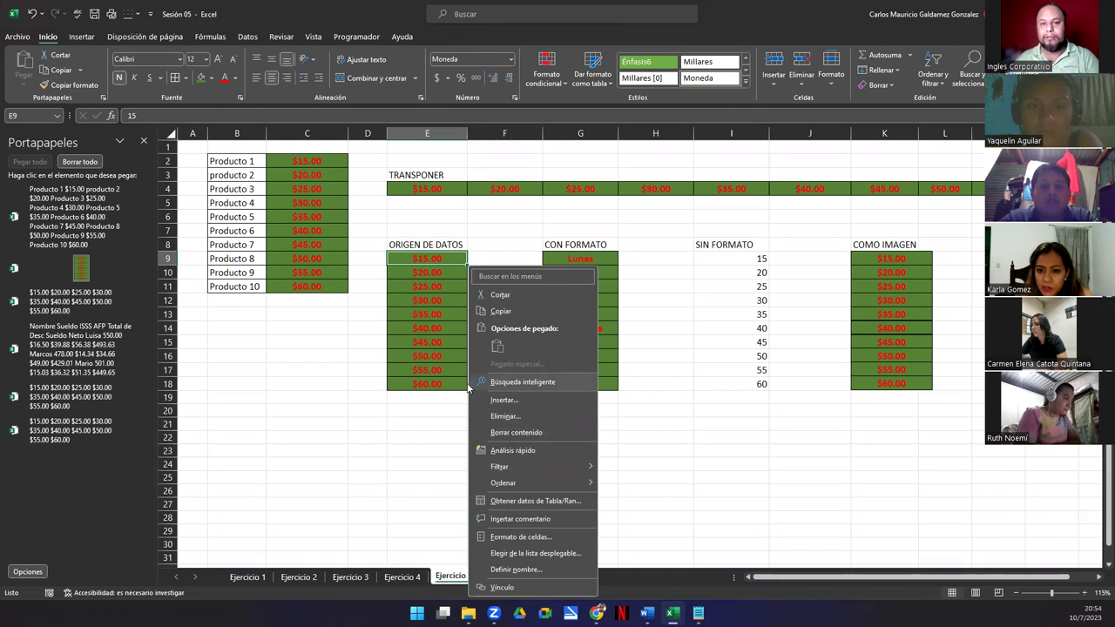
key("Escape")
left_click_drag(287, 162, 289, 288)
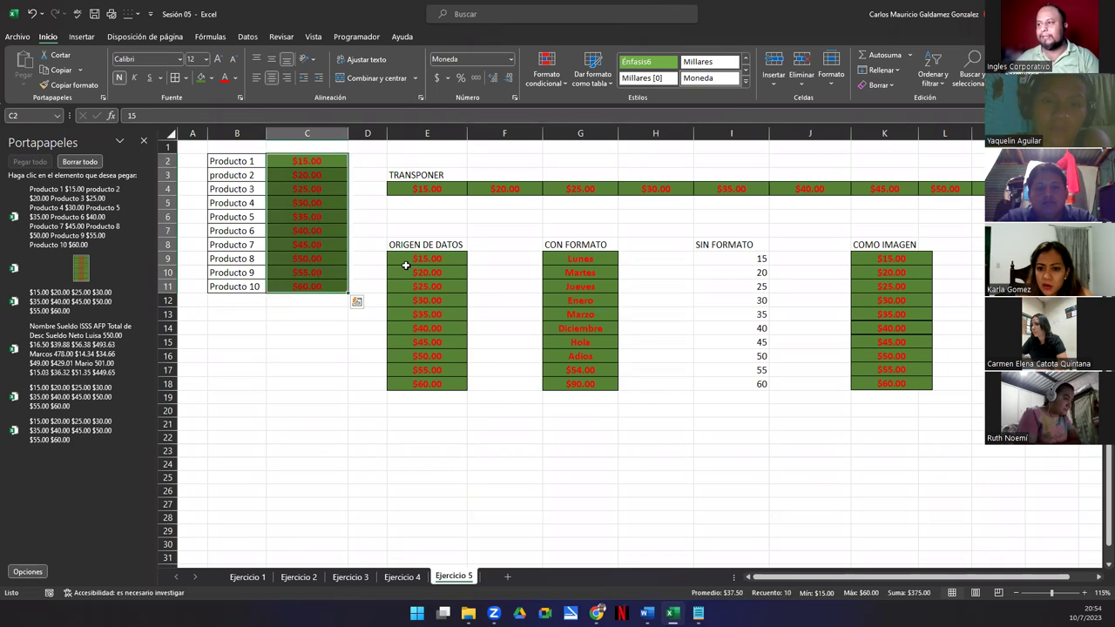
left_click(406, 267)
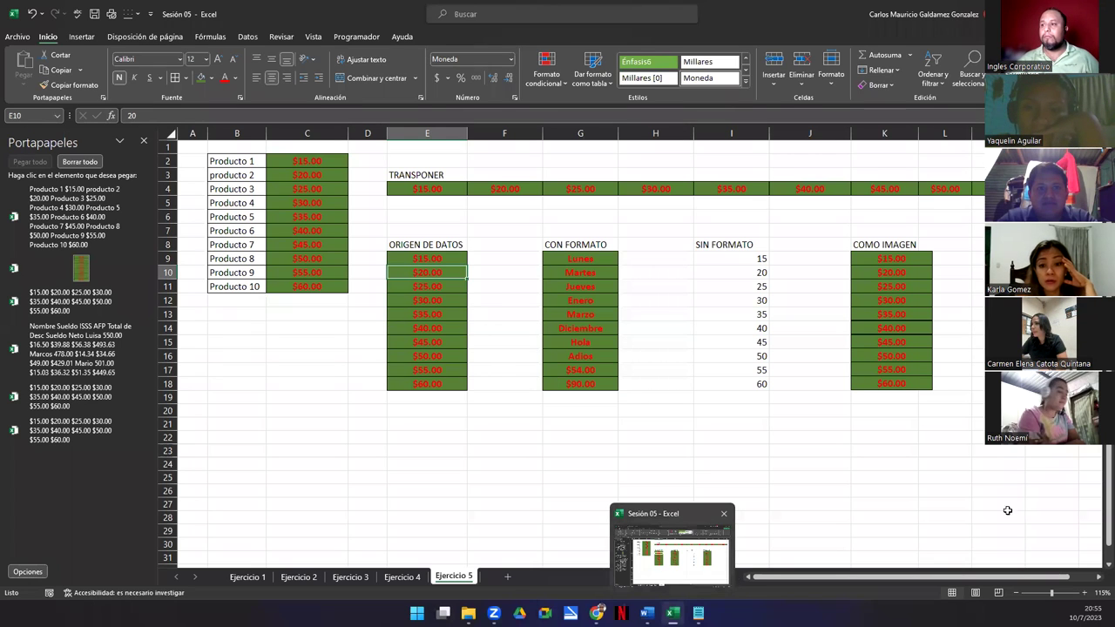
- Copy the price range C2:C11 beside the product names
left_click(327, 204)
left_click_drag(301, 161, 307, 289)
right_click(306, 289)
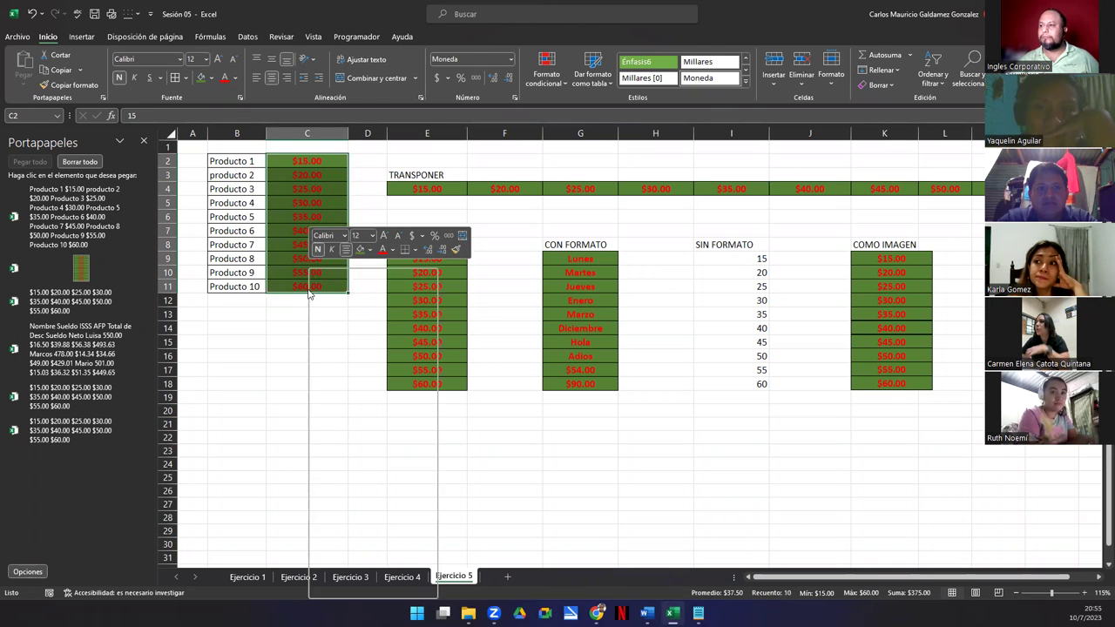
left_click(315, 20)
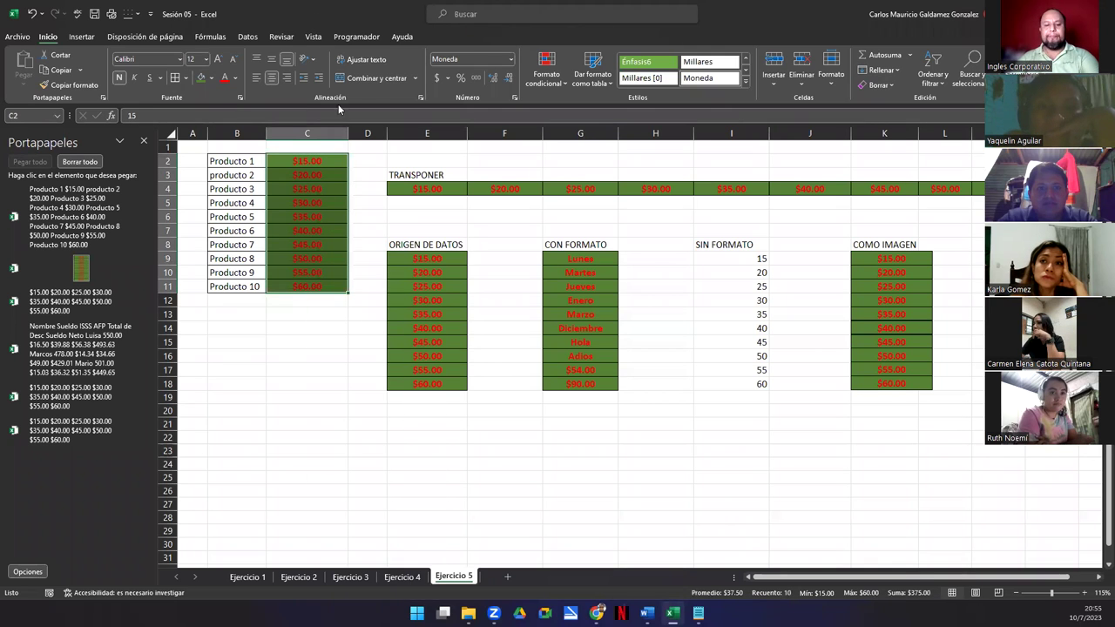
key("ctrl+c")
left_click(311, 192)
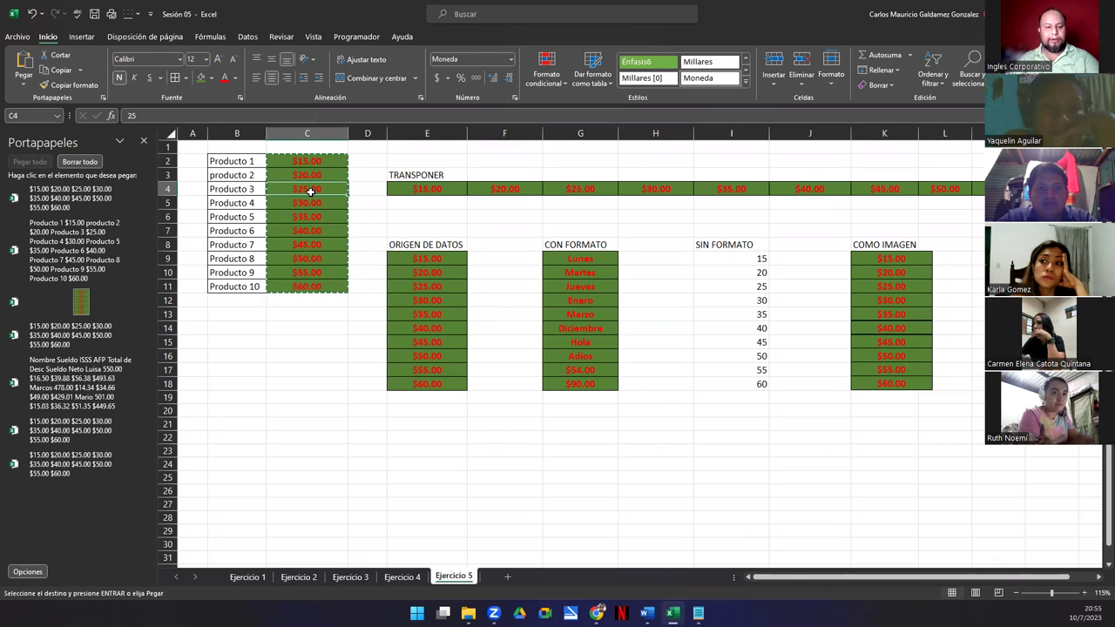
double_click(296, 161)
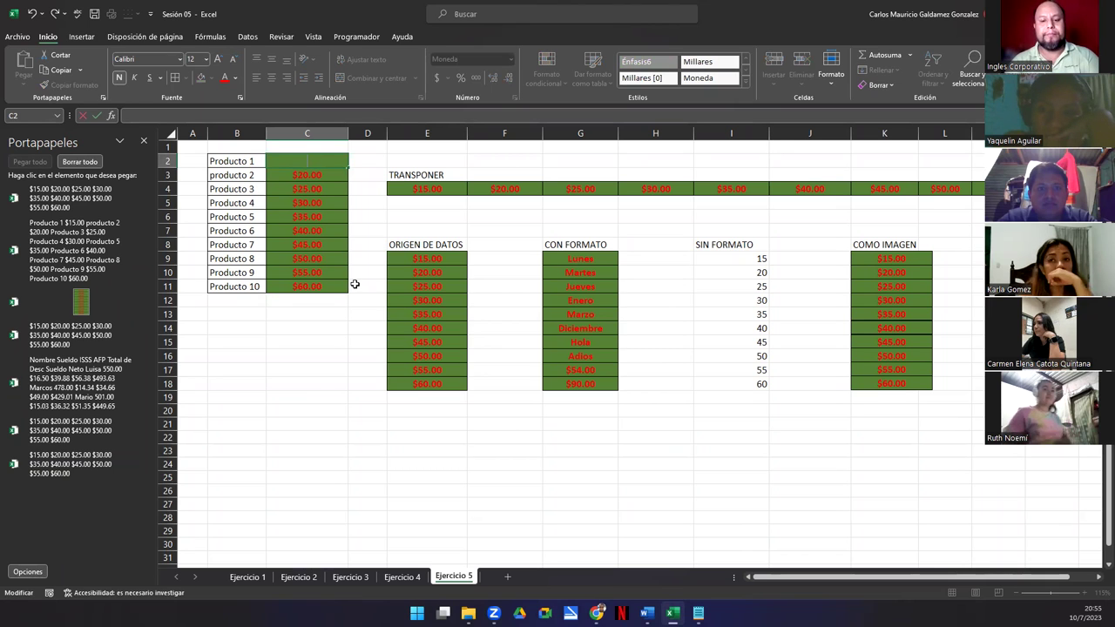
key("Escape")
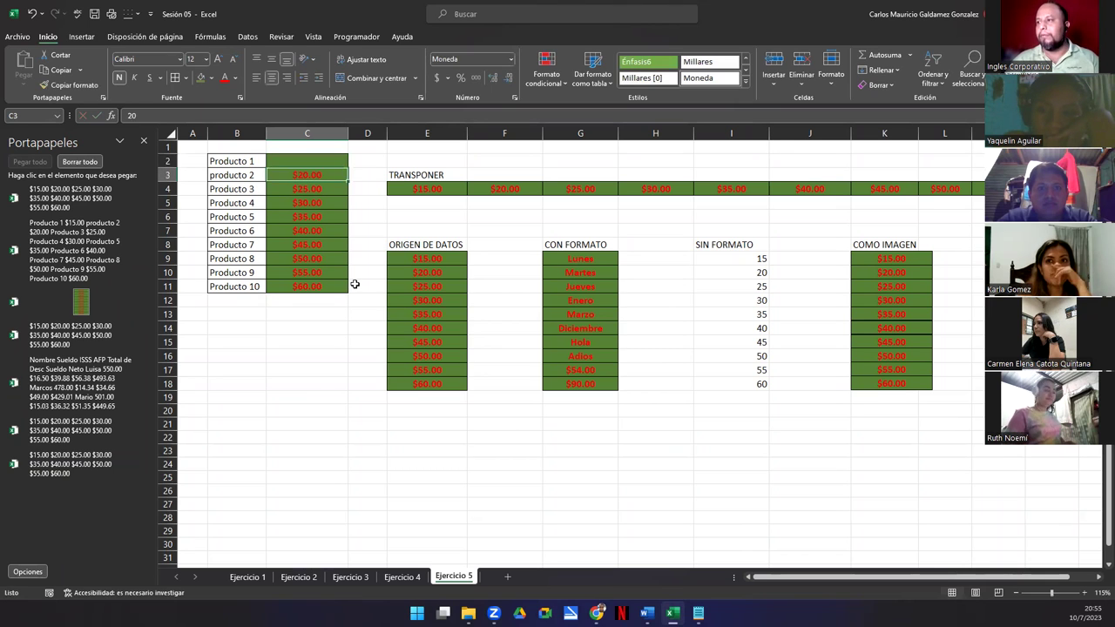
right_click(290, 161)
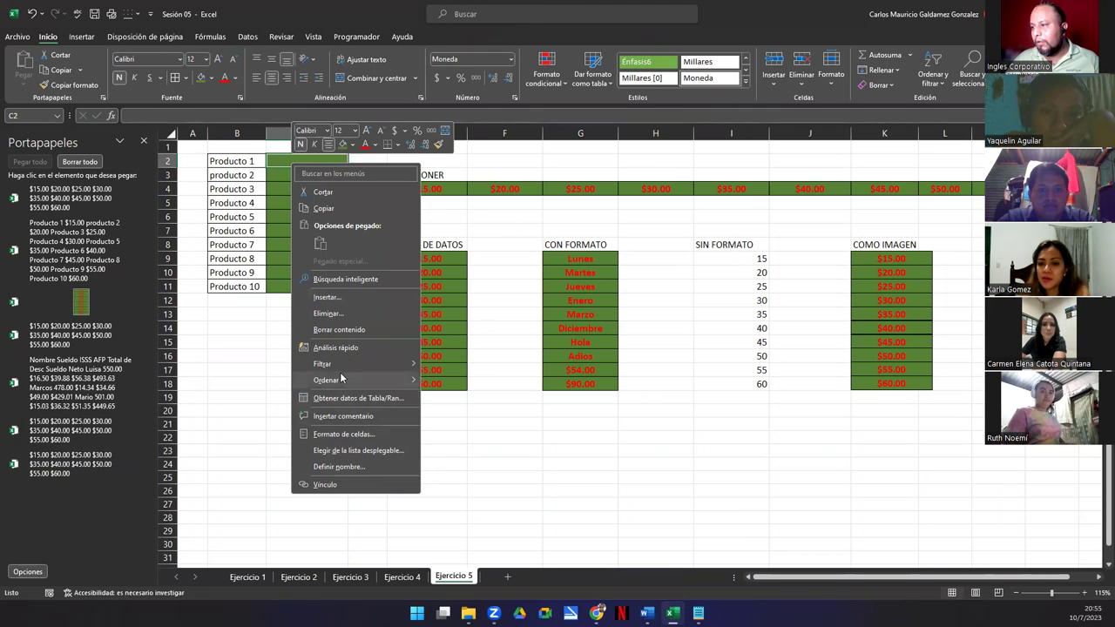
left_click(340, 484)
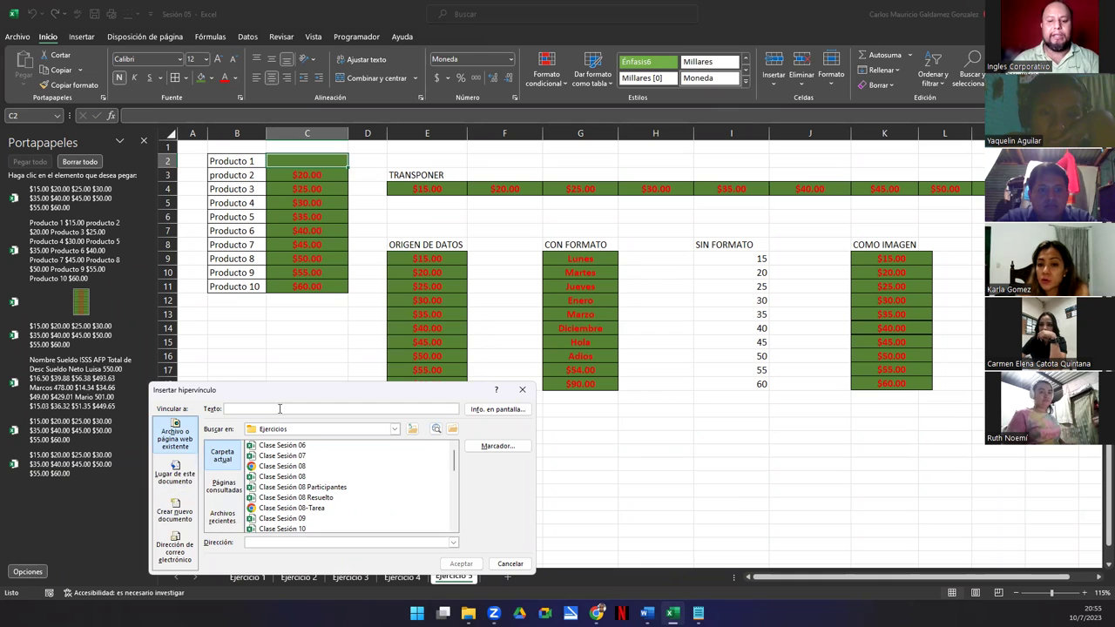
type("MiPagina")
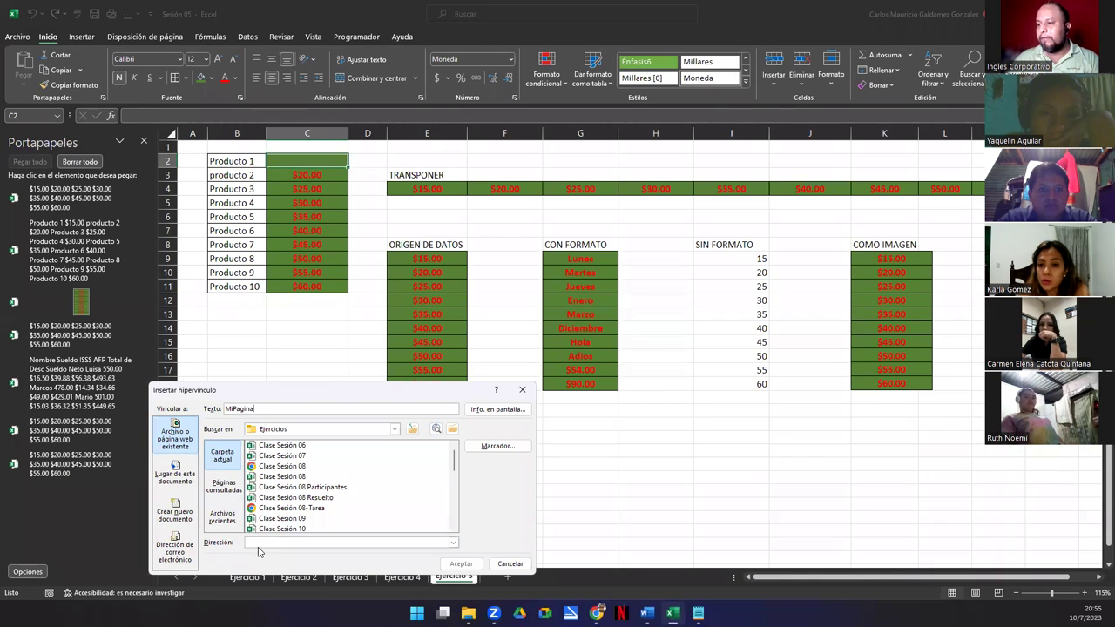
left_click(260, 544)
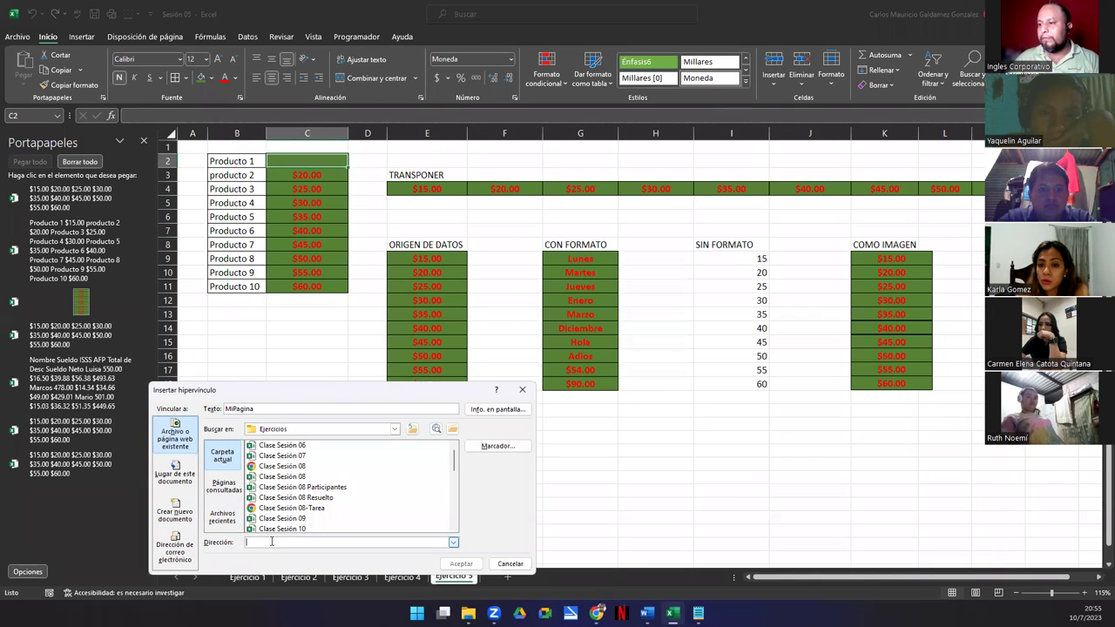
type("www")
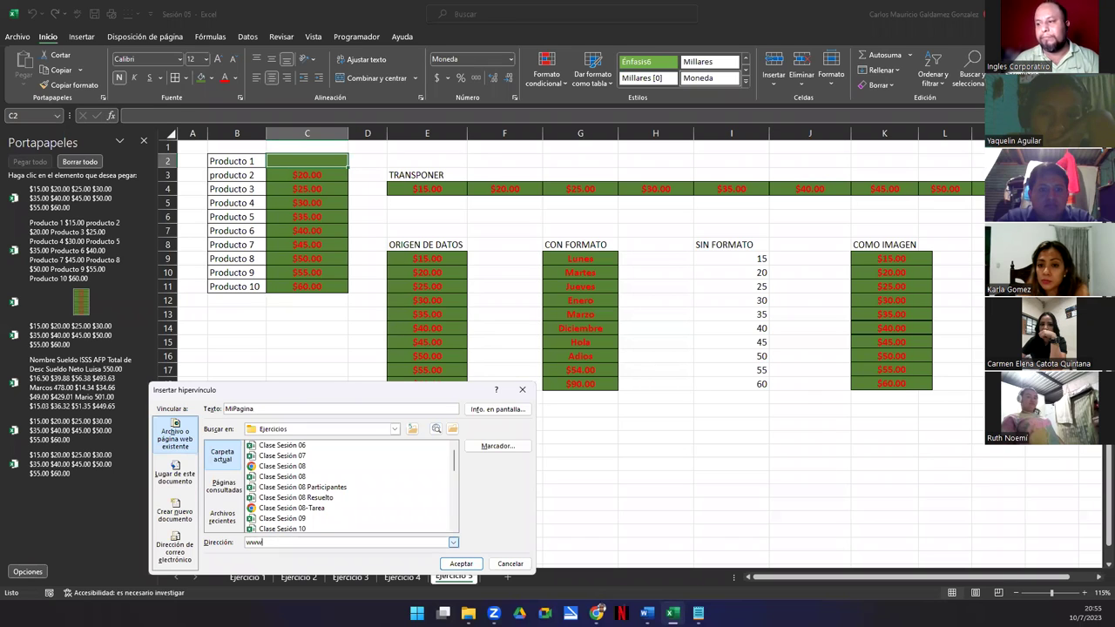
type(".aulavirtualclic.com/mycampus/")
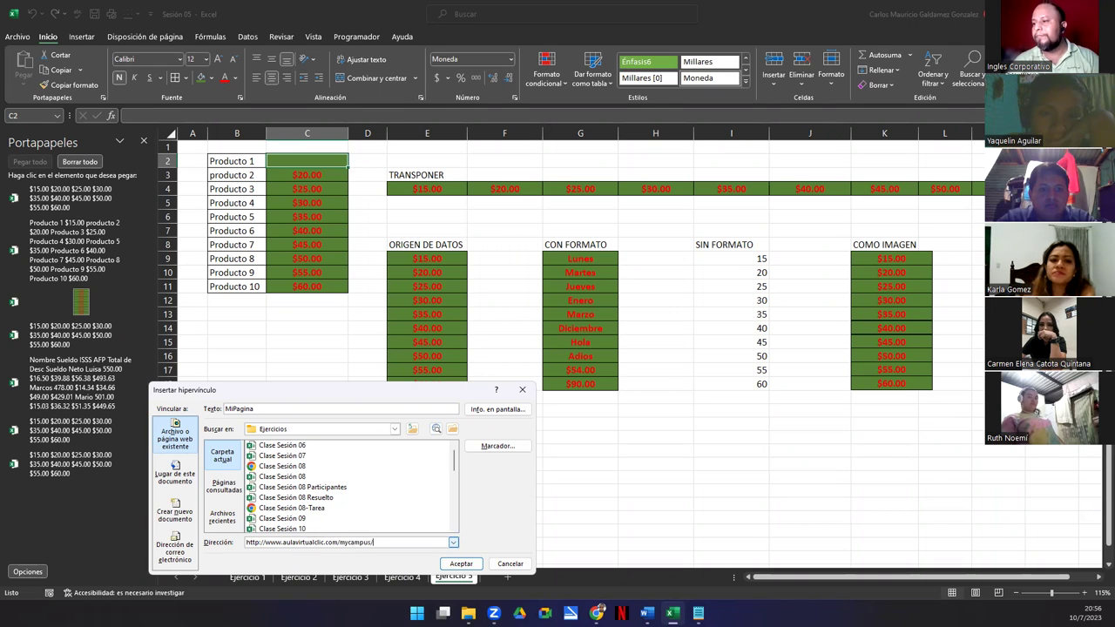
left_click(461, 563)
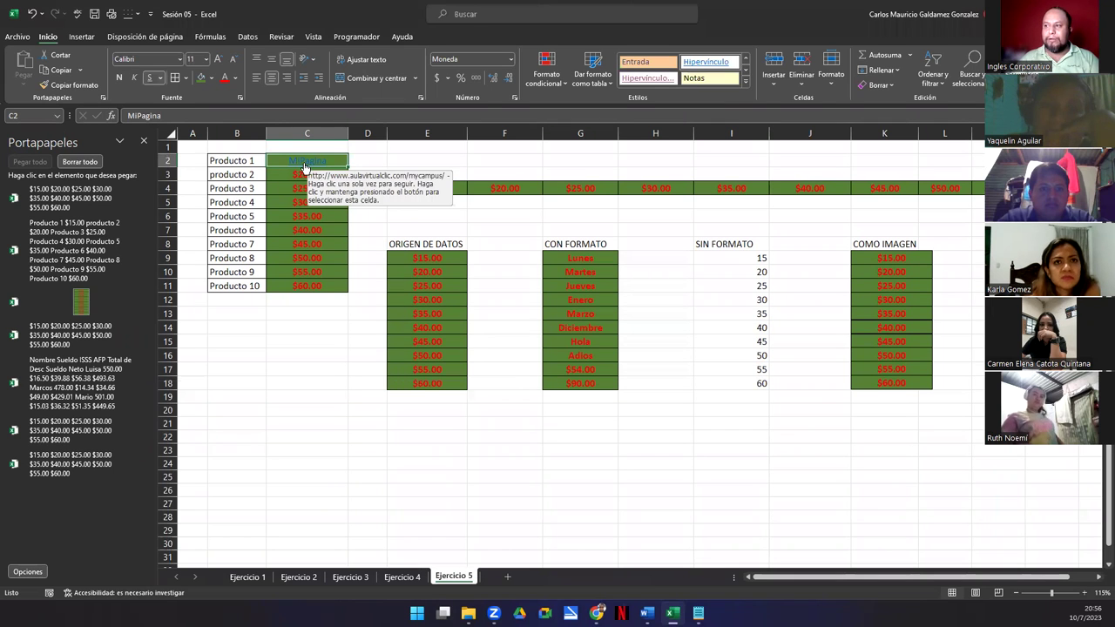
- Copy C2:C11 and paste it as a linked picture at cell E24
left_click_drag(275, 159, 288, 290)
key("ctrl+c")
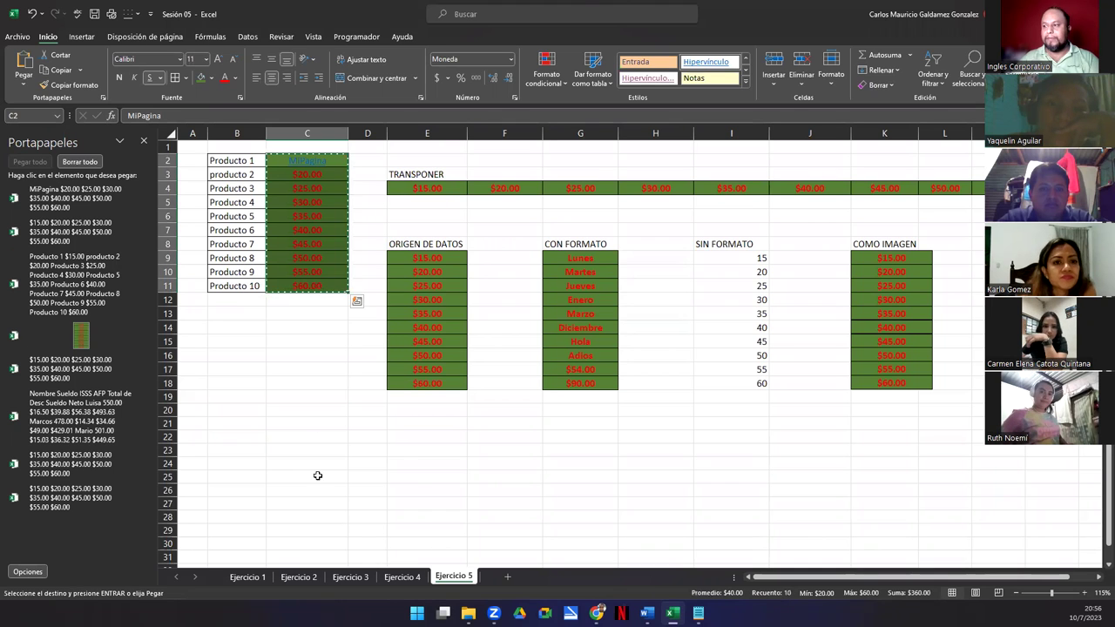
left_click(397, 461)
right_click(401, 466)
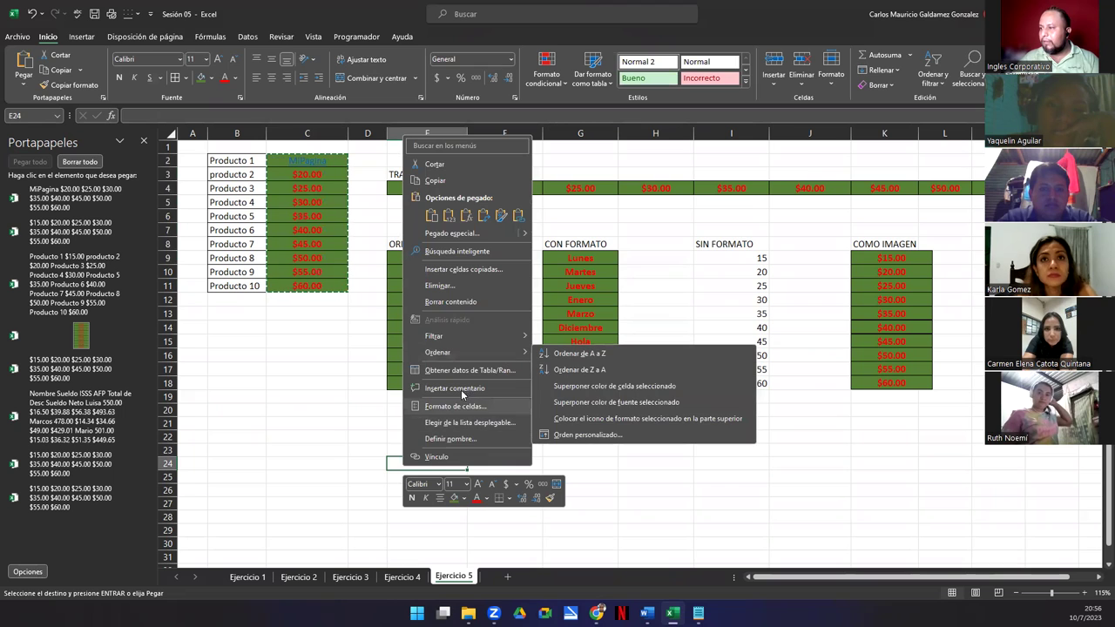
mouse_move(526, 237)
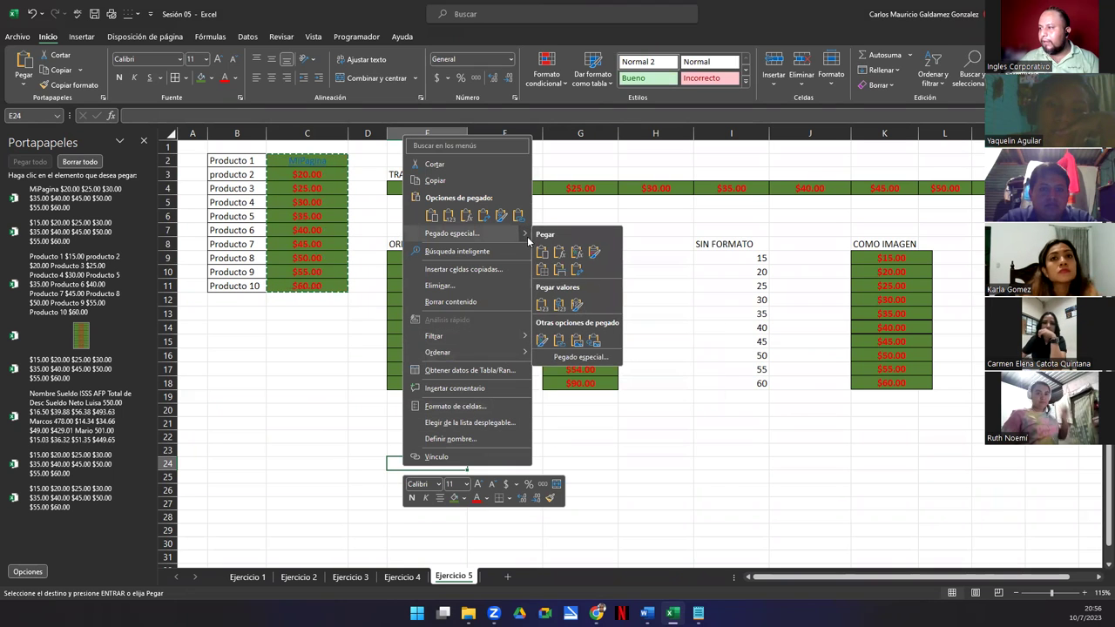
left_click(593, 342)
- Follow the linked picture at E24 back to its source range
scroll(445, 289, "down", 5)
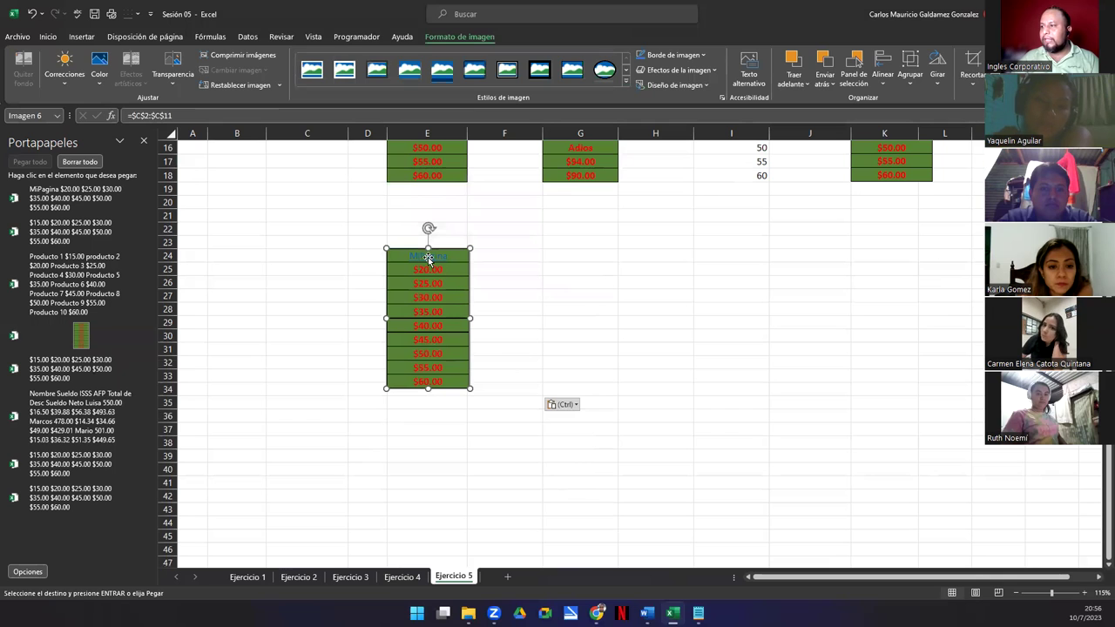
left_click(510, 291)
left_click(424, 256)
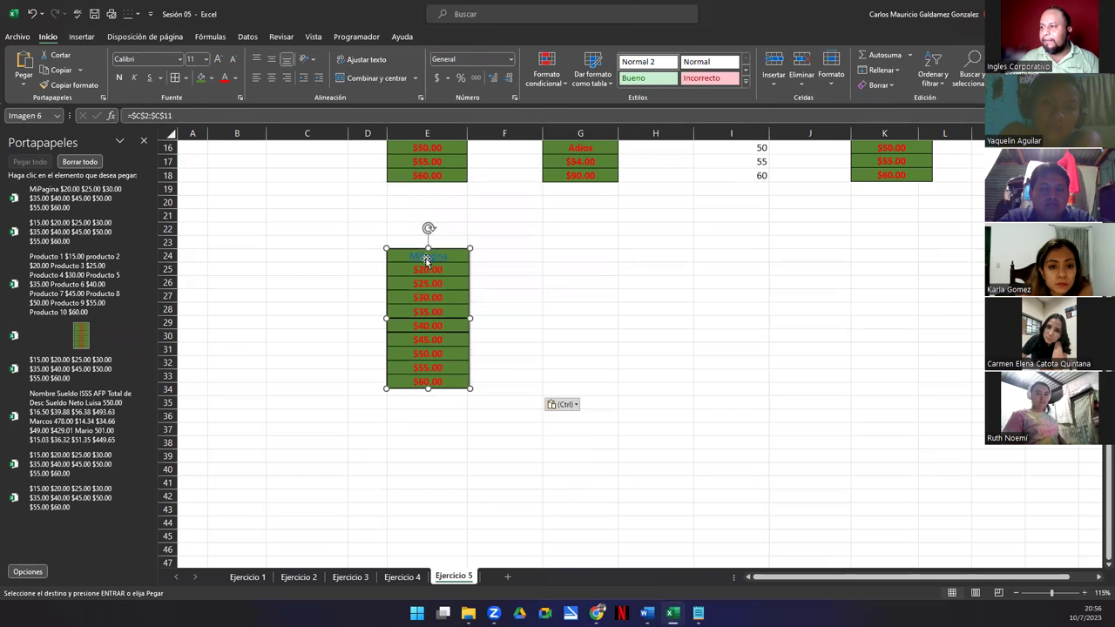
double_click(425, 256)
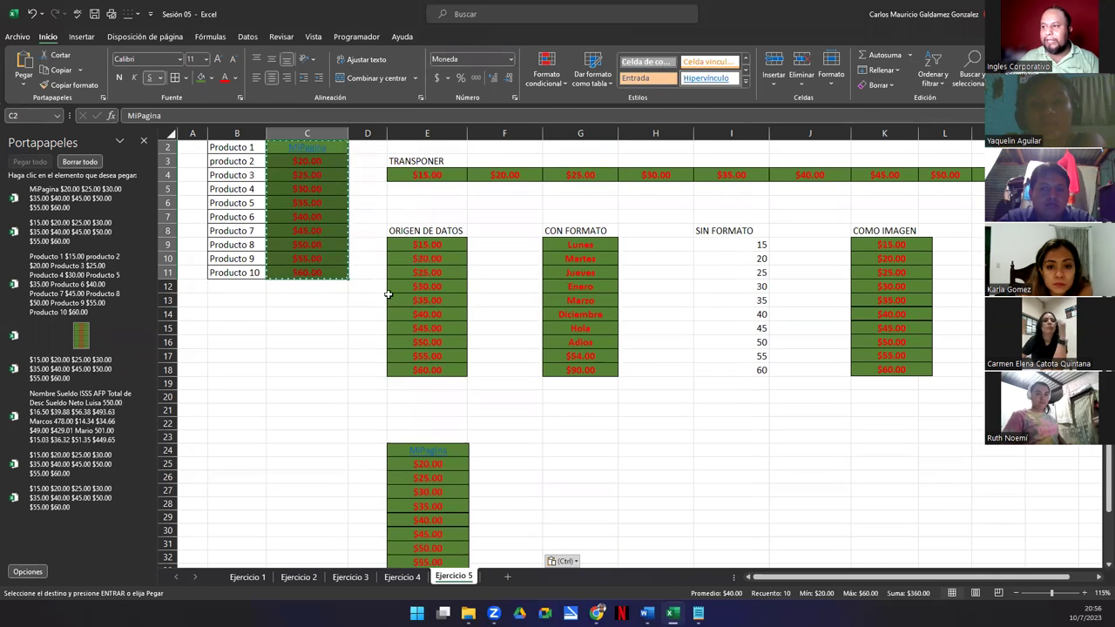
- Cut the linked picture from Ejercicio 5 and paste it at cell G24 on the Ejercicio 1 sheet
left_click(415, 523)
key("ctrl+c")
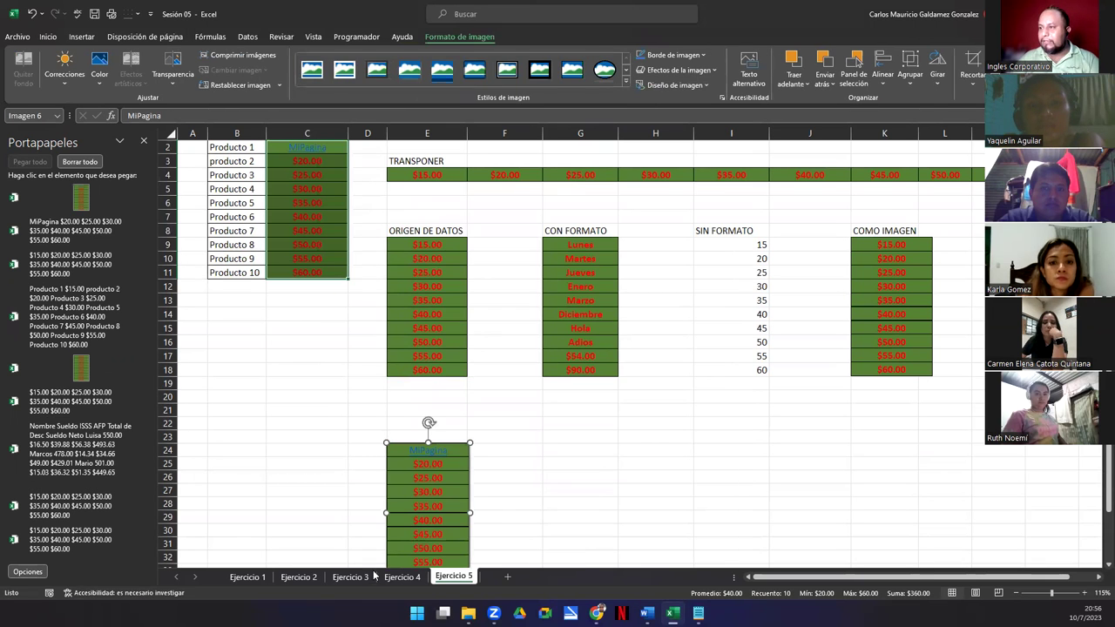
key("Delete")
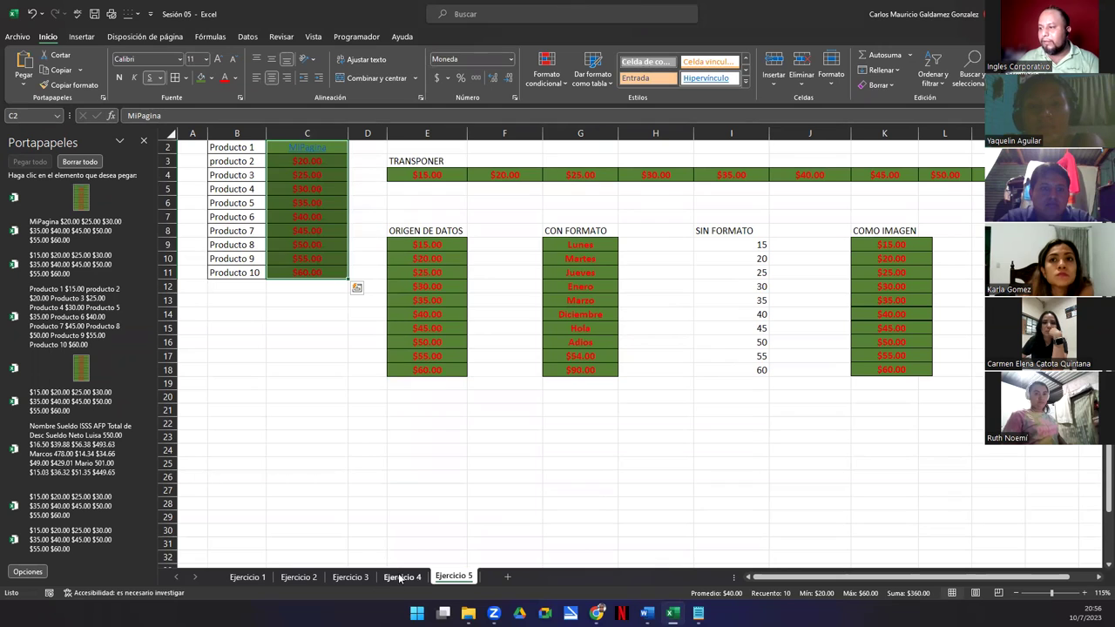
left_click(246, 576)
left_click(457, 410)
left_click(78, 199)
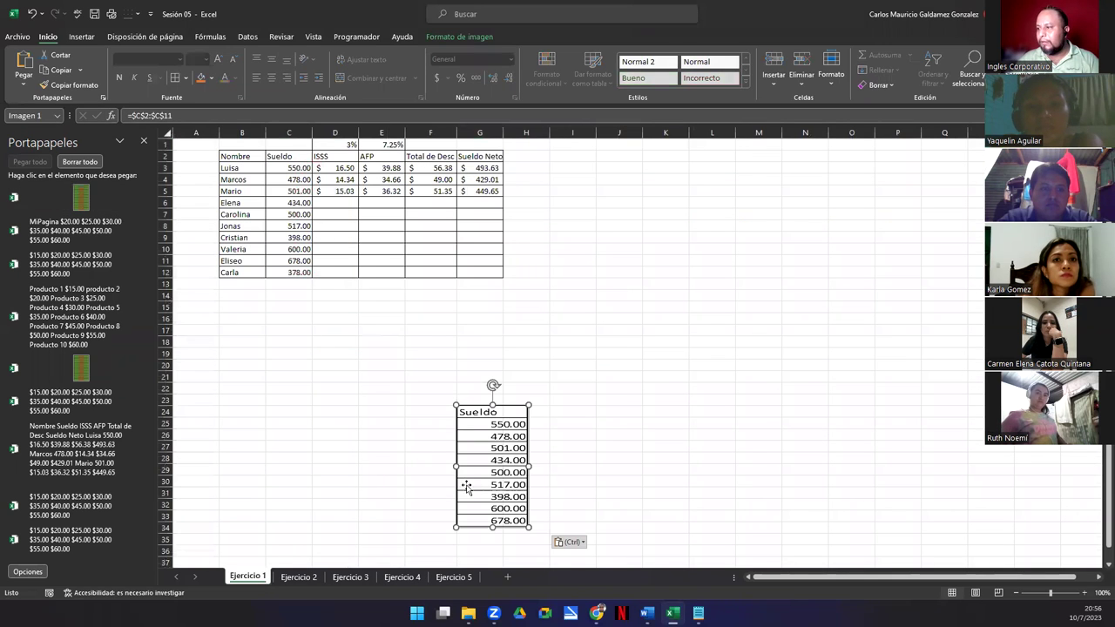
- Trace the linked picture on Ejercicio 1 to its source cells and compare them with the same range on Ejercicio 5
double_click(486, 458)
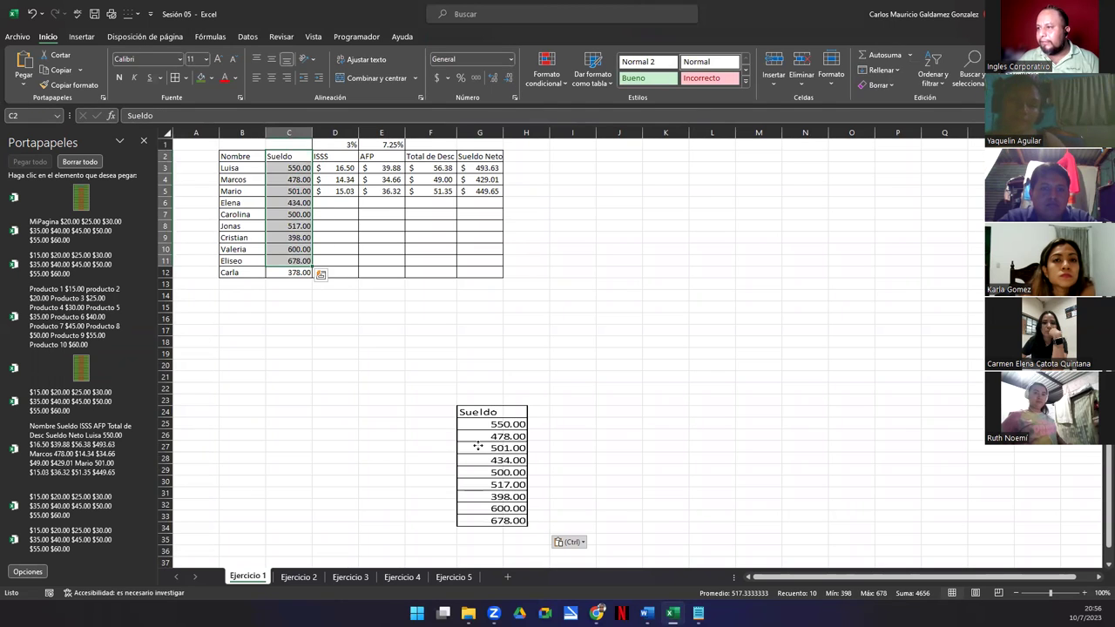
left_click(477, 450)
double_click(477, 448)
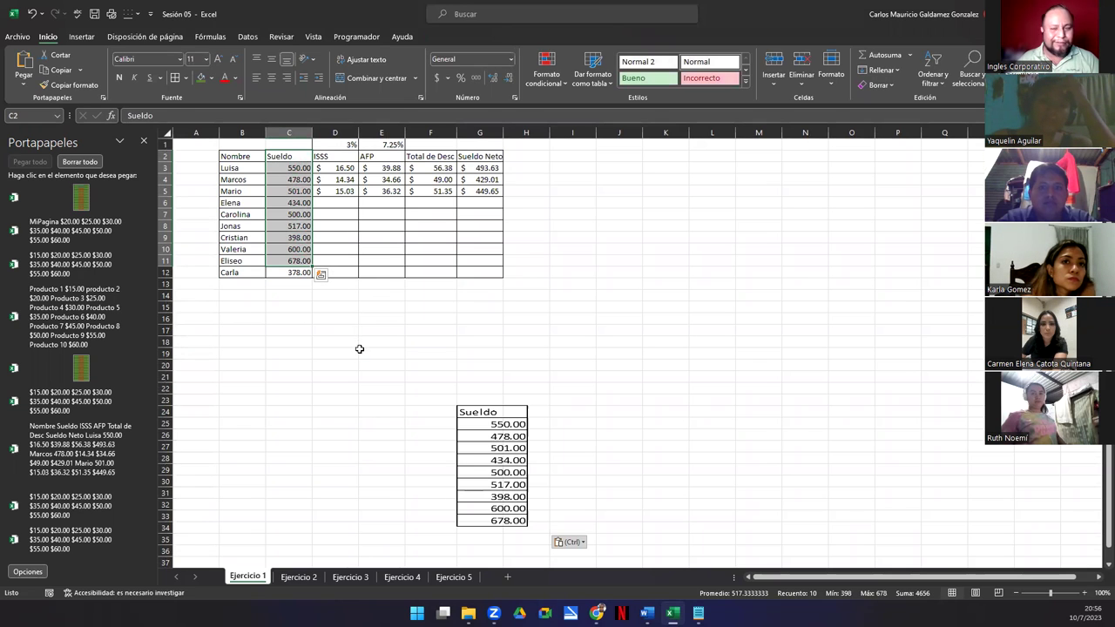
left_click(492, 477)
key("Escape")
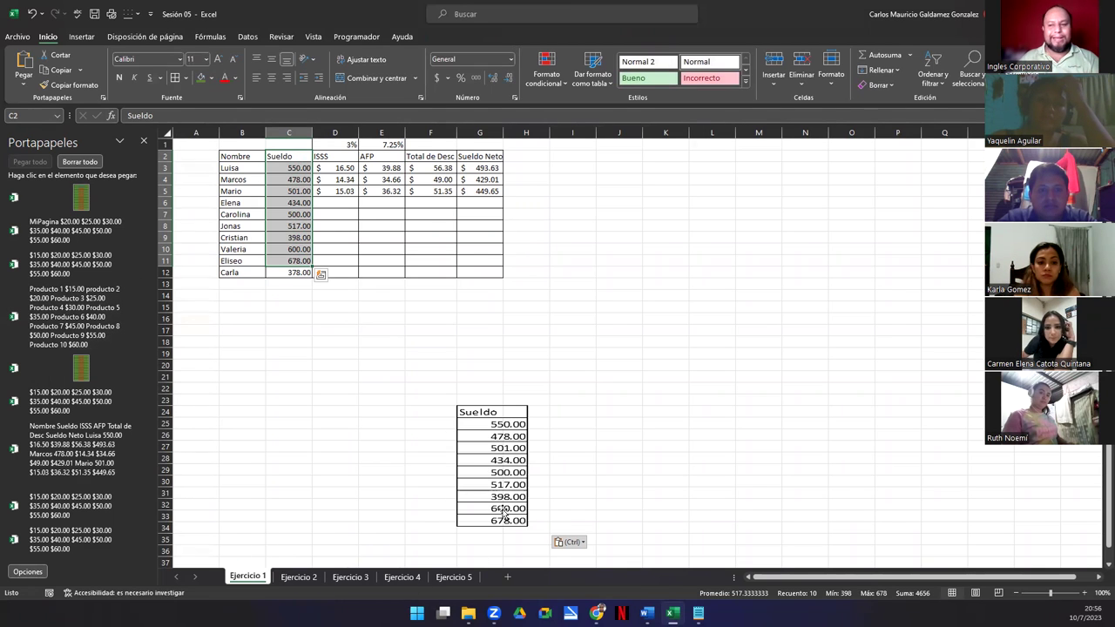
left_click(520, 468)
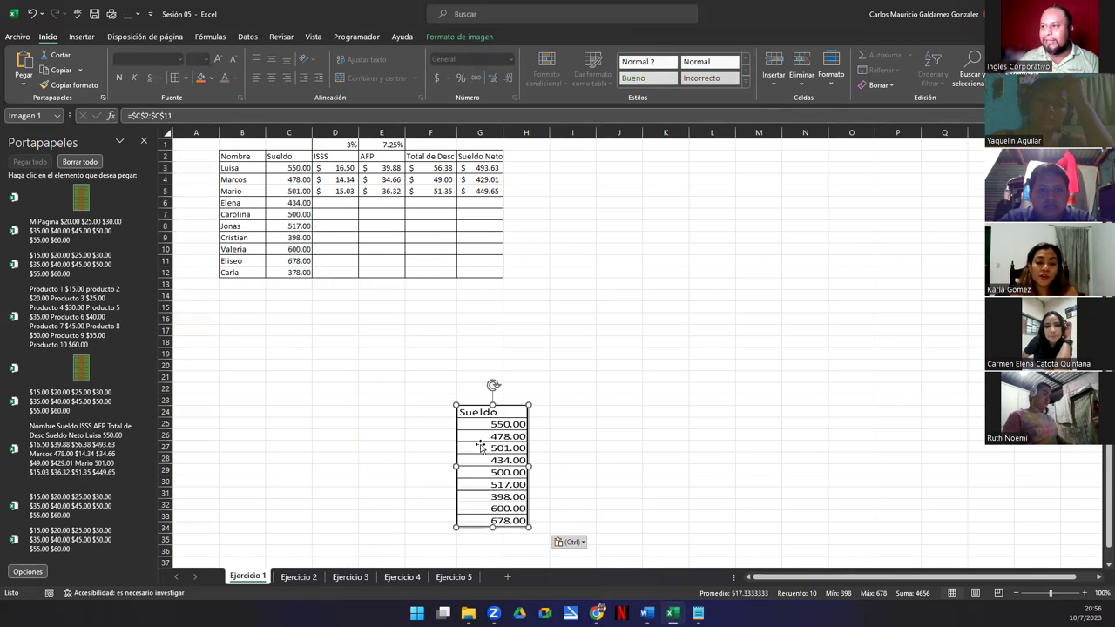
key("Escape")
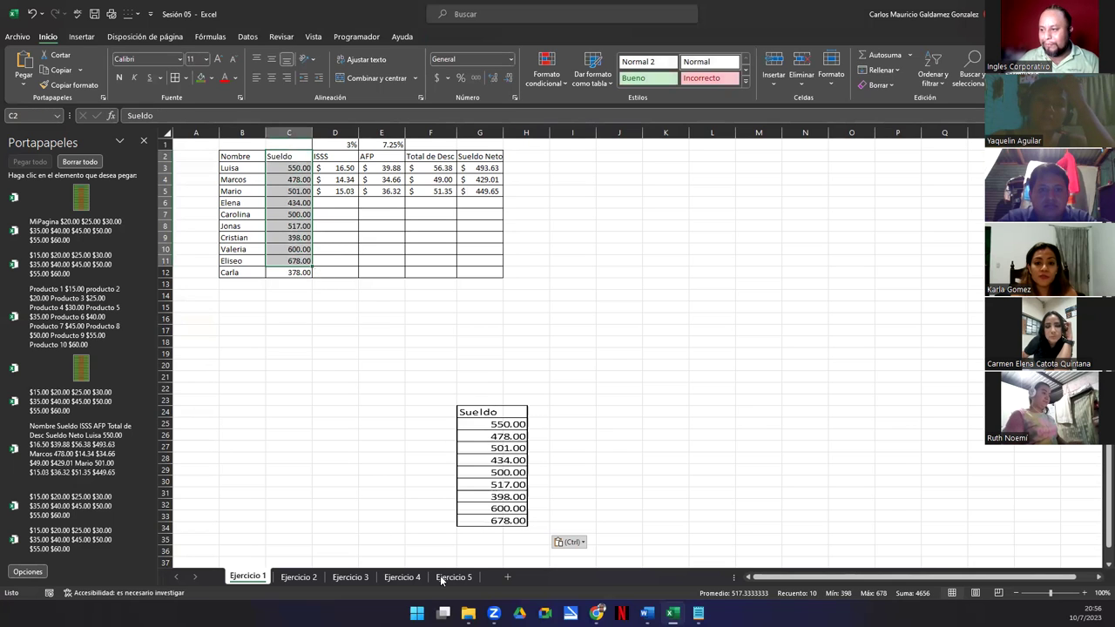
left_click(453, 577)
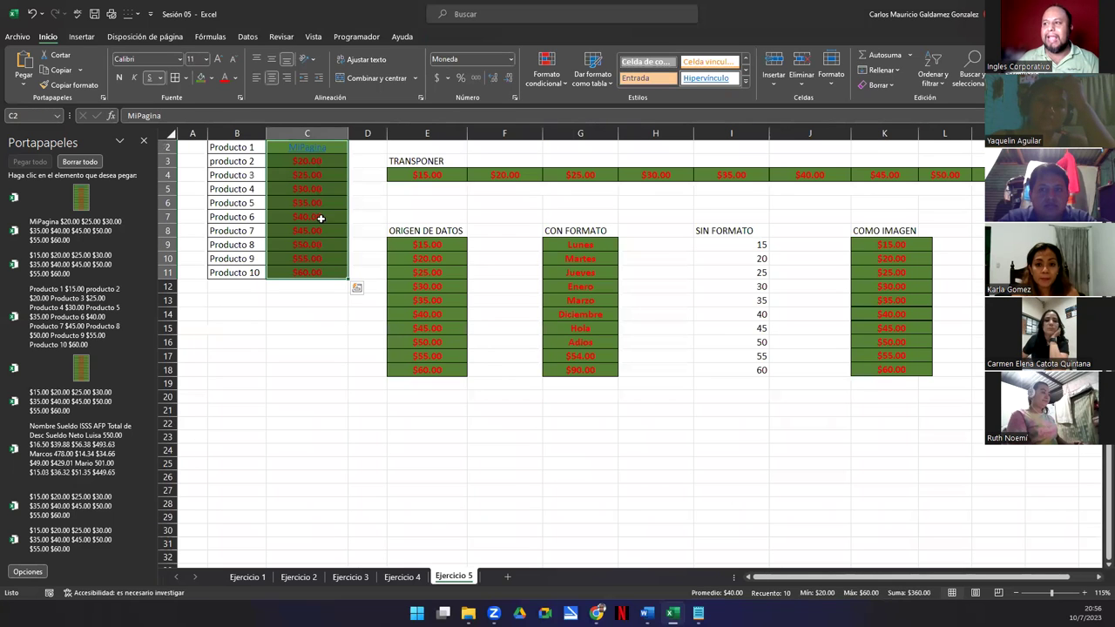
scroll(313, 183, "up", 1)
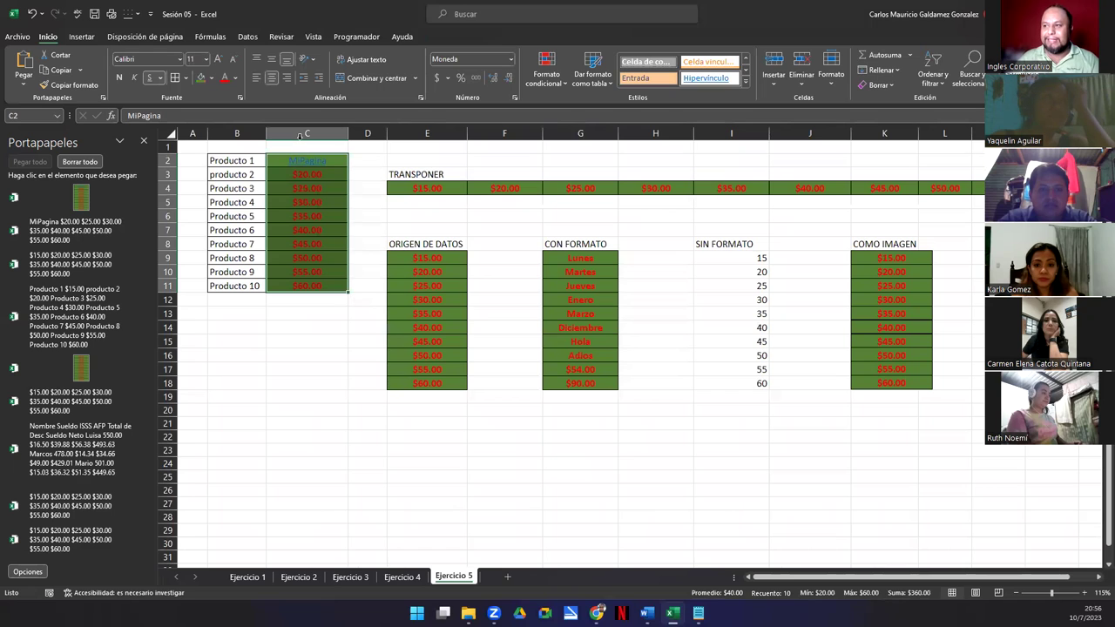
- Cut the linked picture from Ejercicio 1 and paste it on Ejercicio 5 below the ORIGEN DE DATOS column, around row 21
left_click(252, 582)
left_click(454, 493)
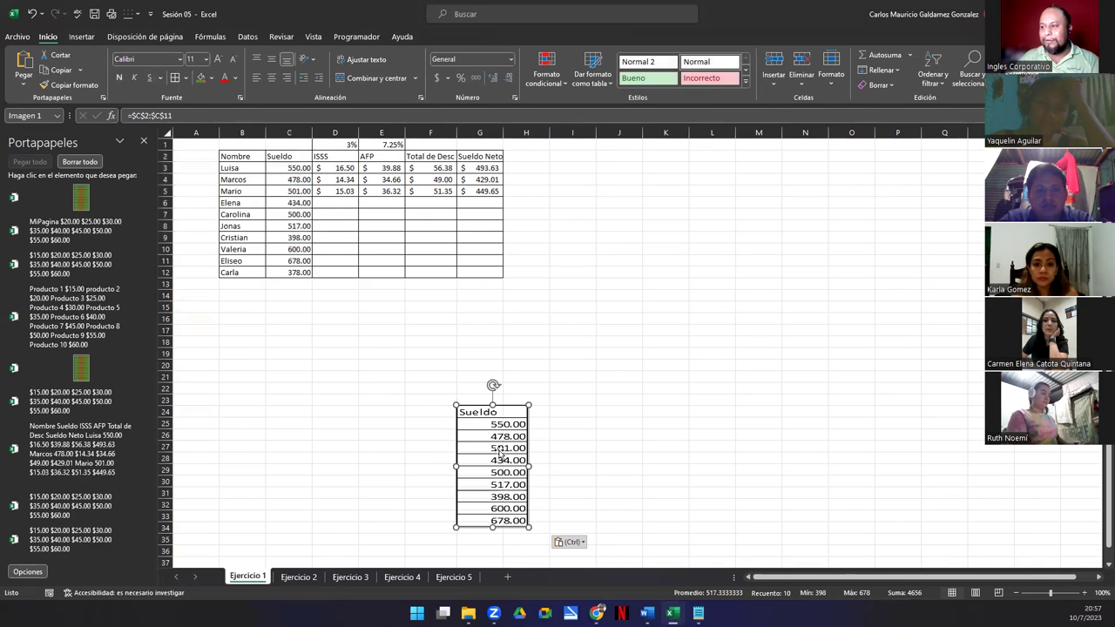
key("ctrl+z")
key("ctrl+z")
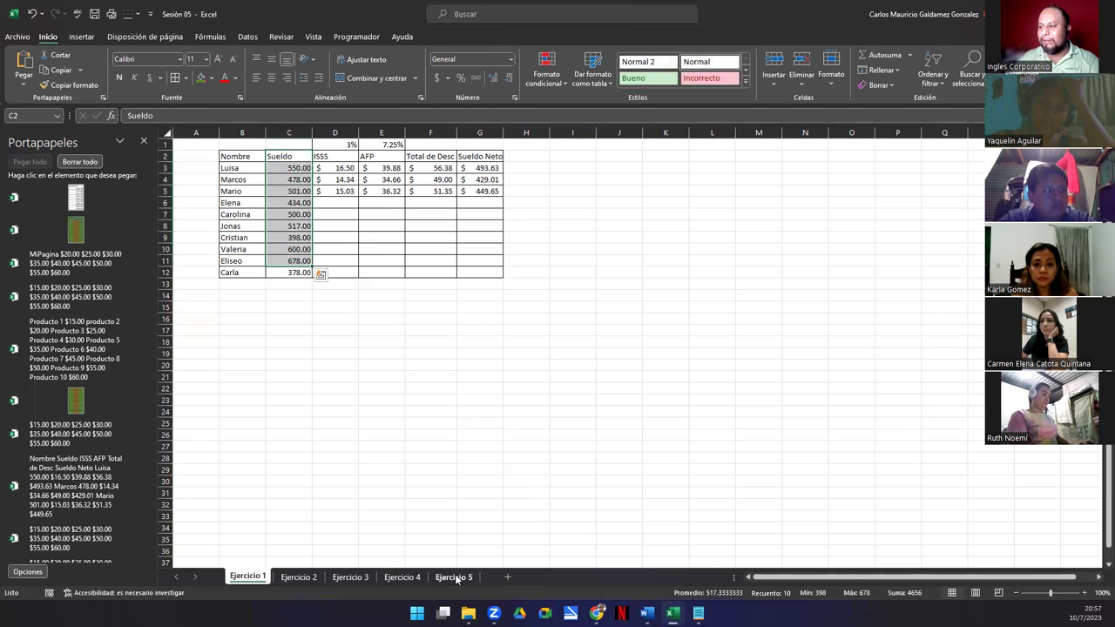
left_click_drag(313, 252, 430, 524)
scroll(497, 488, "down", 5)
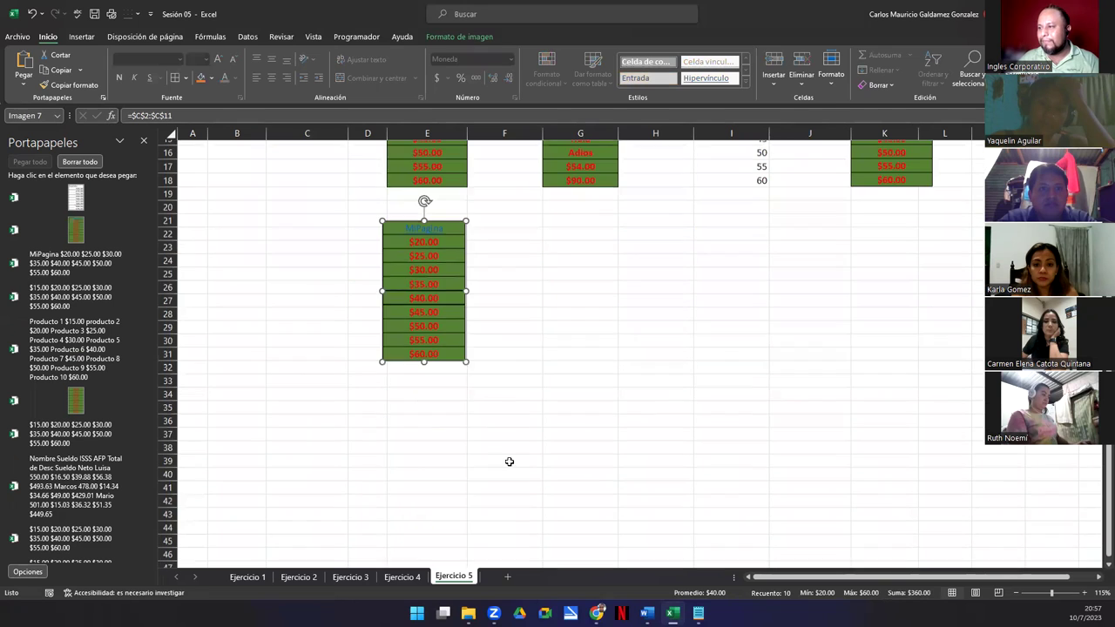
- Shift the linked picture over to around D22 and follow it to its source range C2:C11
left_click_drag(433, 326, 378, 321)
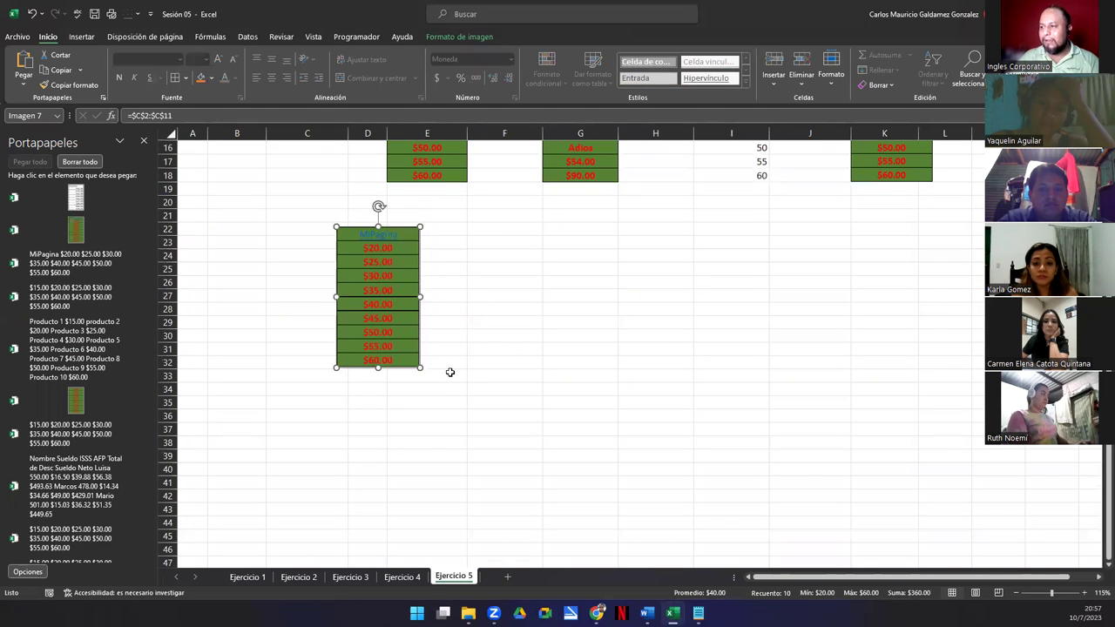
scroll(448, 371, "up", 5)
double_click(378, 473)
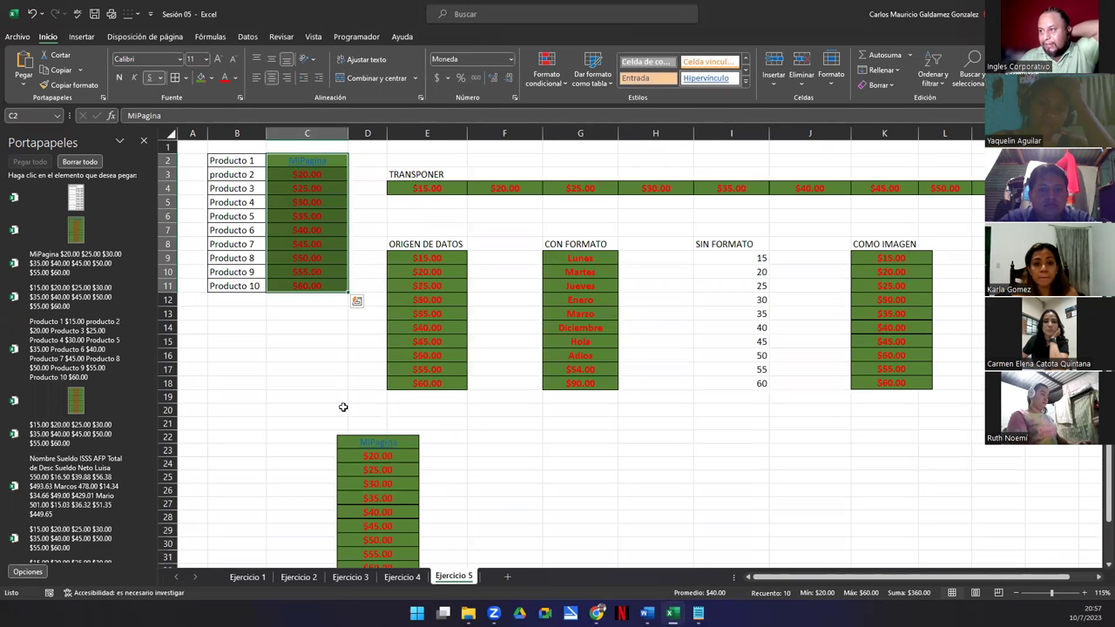
left_click_drag(279, 164, 281, 293)
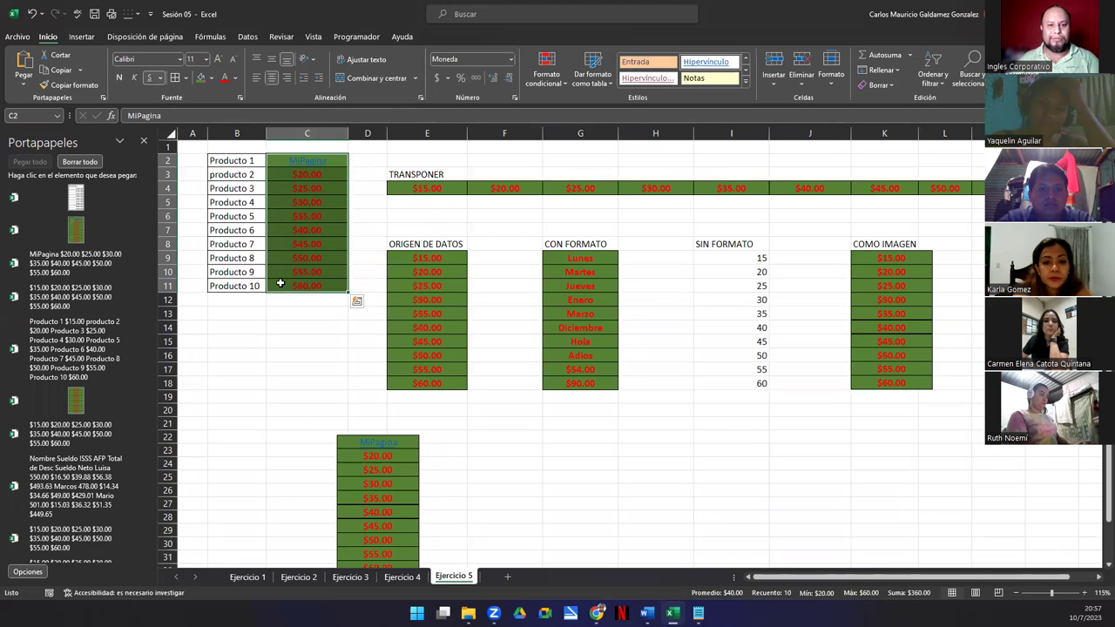
- Move the linked picture far down the sheet to about rows 65 to 75 and follow it to its source range
scroll(378, 323, "down", 5)
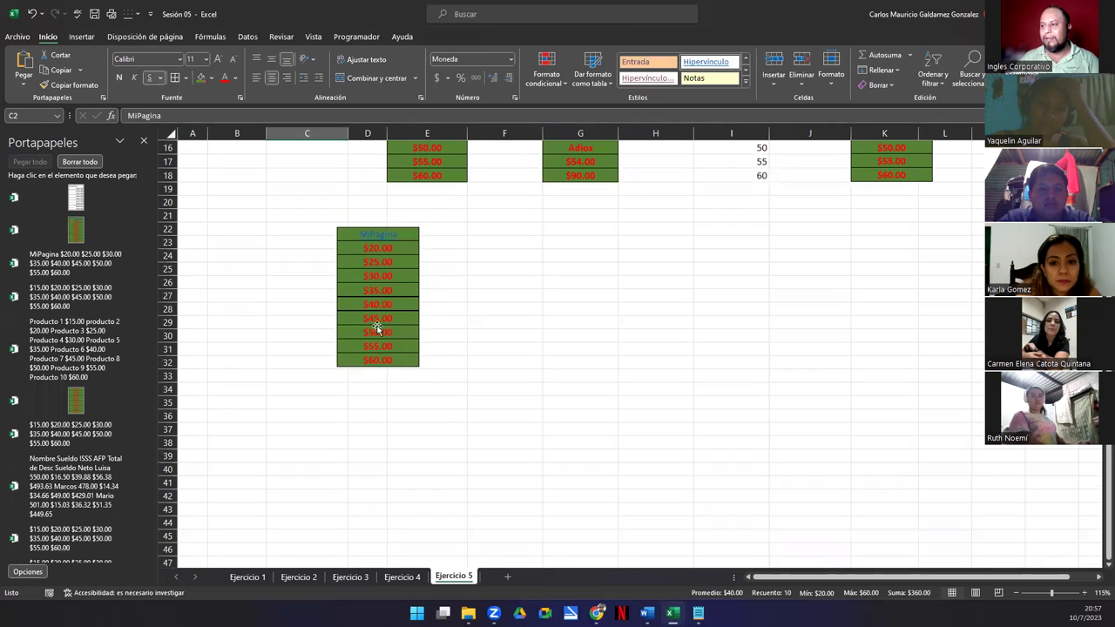
left_click_drag(378, 323, 361, 523)
scroll(400, 348, "down", 10)
left_click_drag(355, 180, 359, 520)
key("ctrl+z")
key("ctrl+z")
key("ctrl+z")
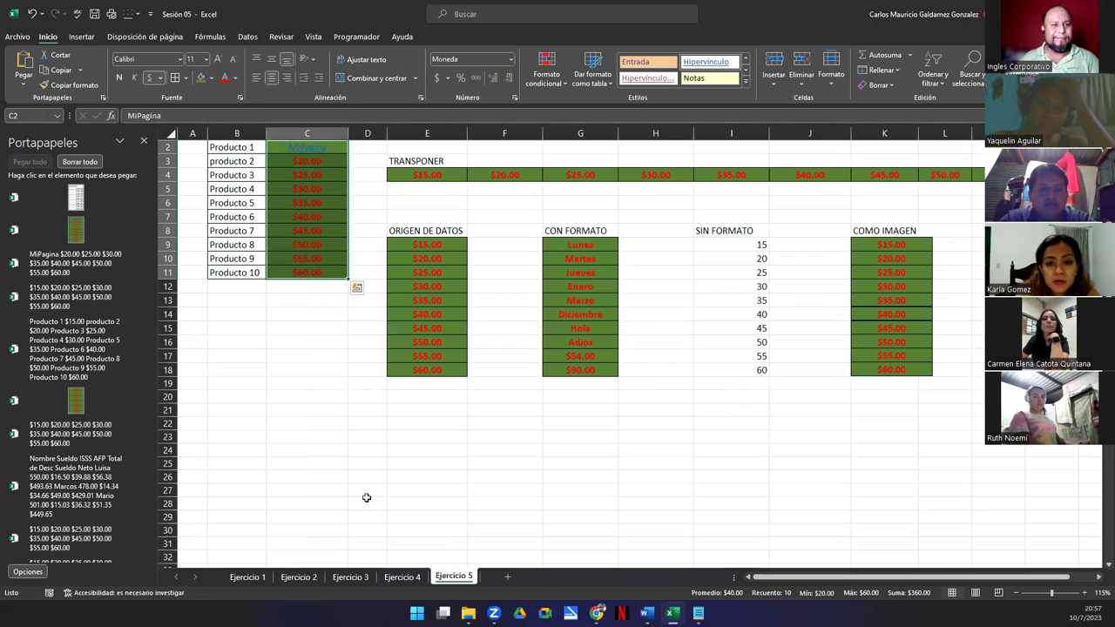
- Delete the linked picture around rows 65 to 75 of Ejercicio 5 and return to the product tables
scroll(374, 498, "down", 9)
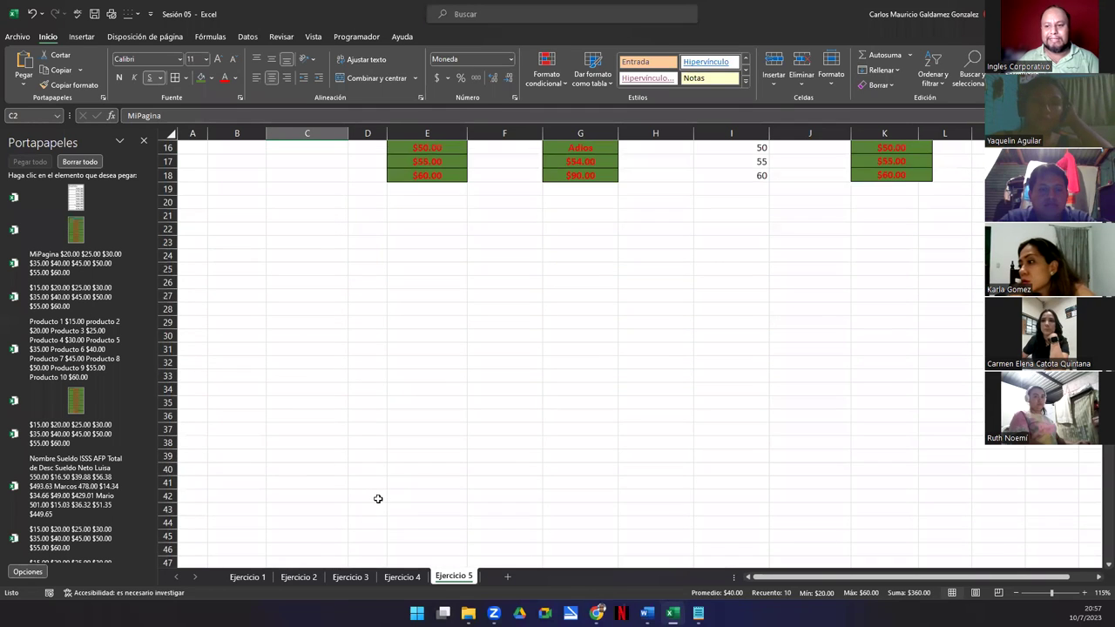
scroll(379, 498, "down", 11)
left_click(348, 326)
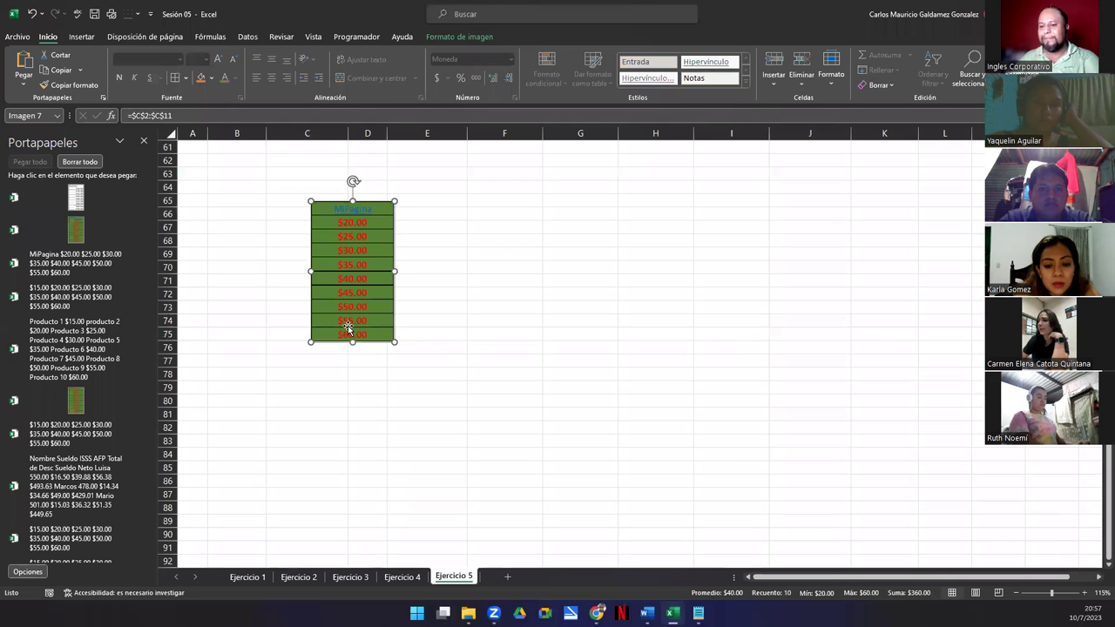
key("Delete")
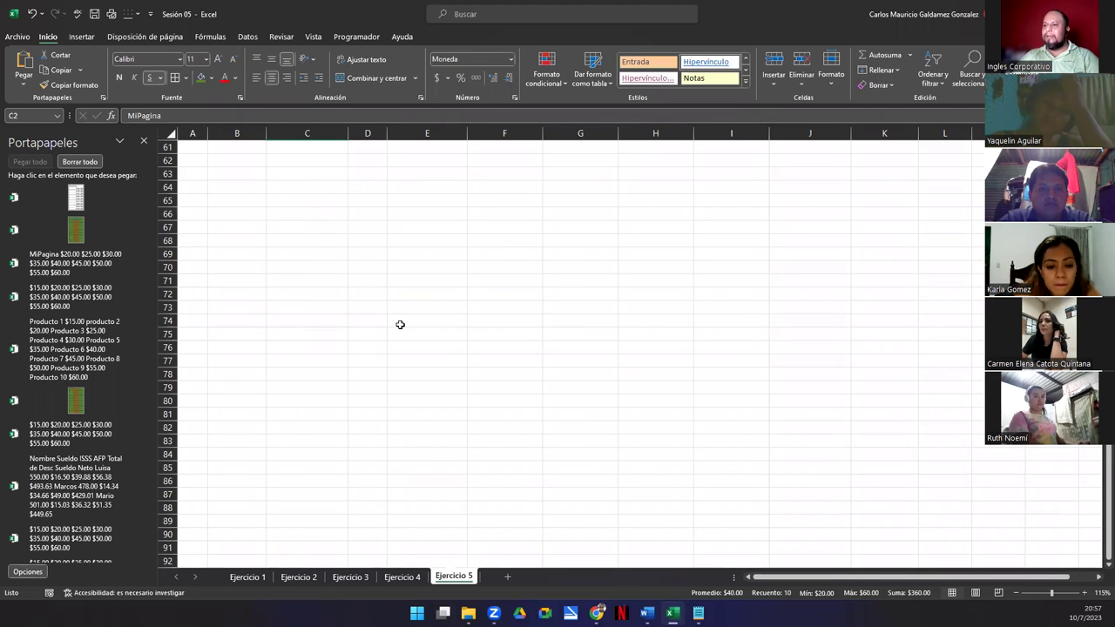
scroll(552, 366, "up", 20)
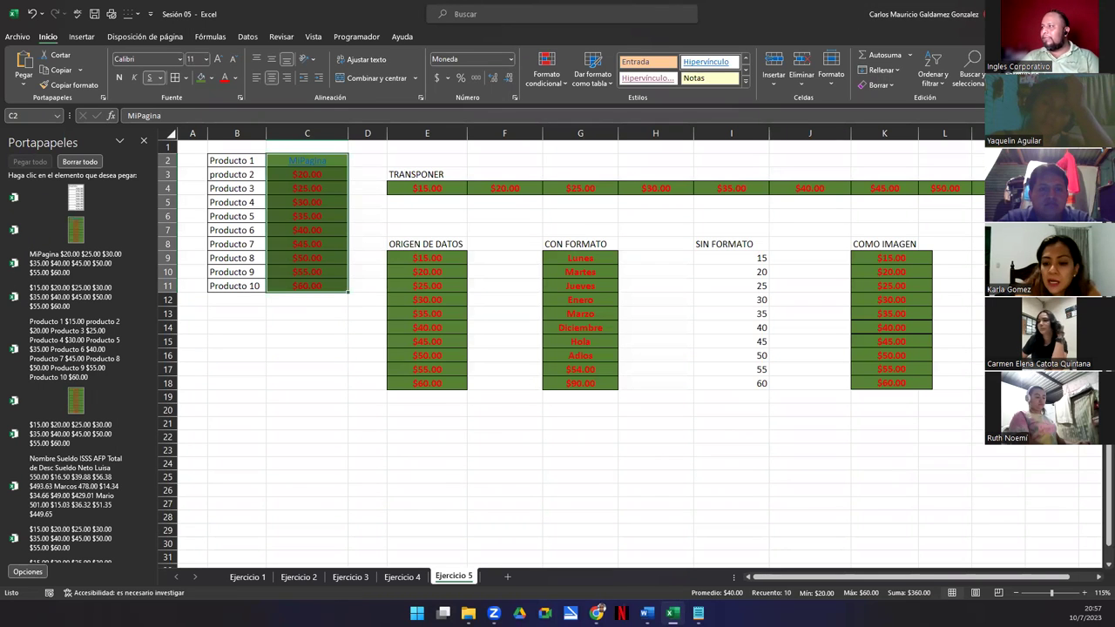
- Switch to the Sesión05 presentation in Canva, show it full screen and advance to the Preguntas slide
key("alt+Tab")
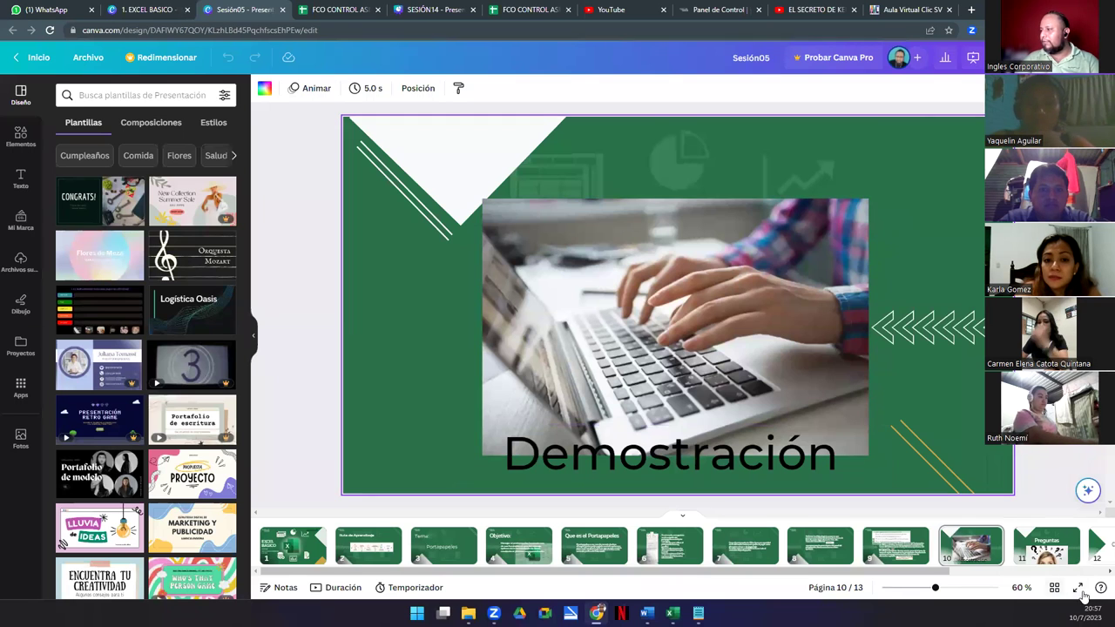
left_click(1079, 589)
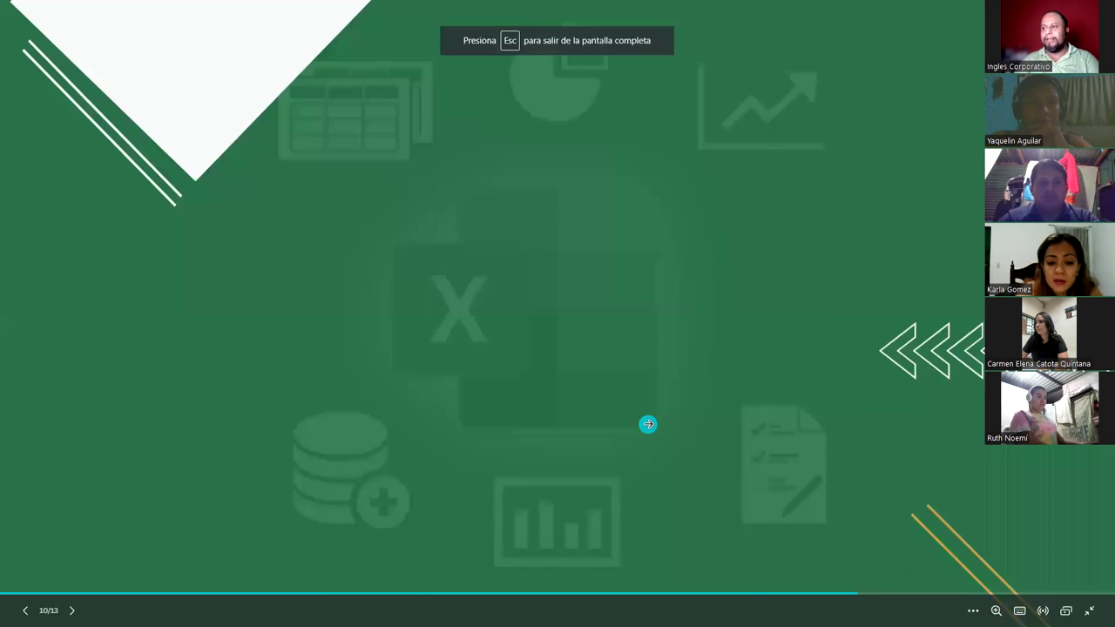
left_click(648, 425)
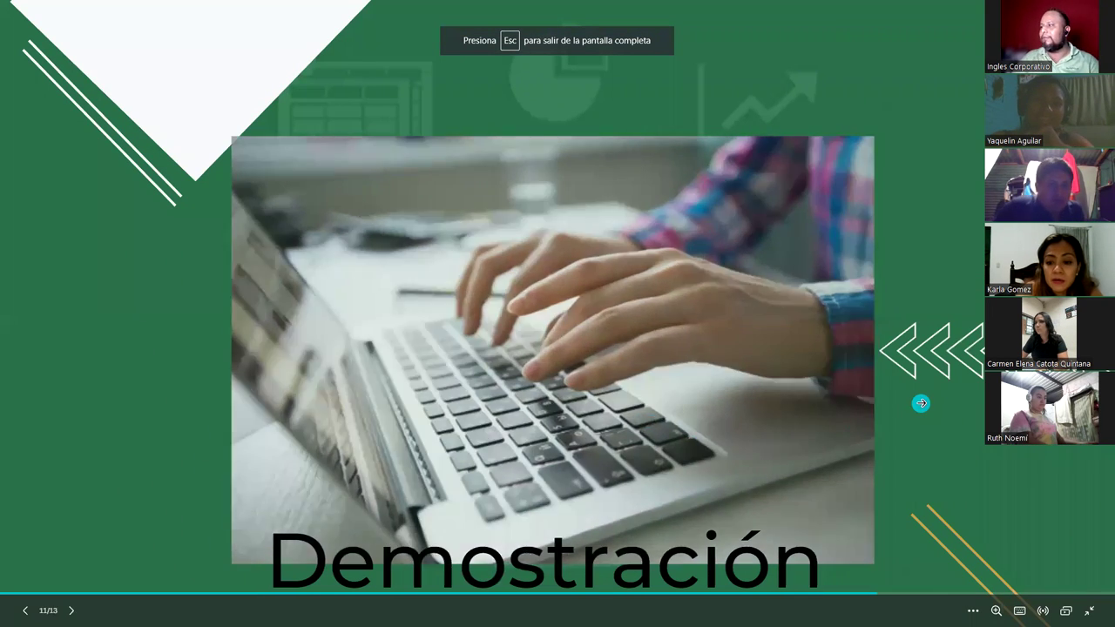
left_click(921, 403)
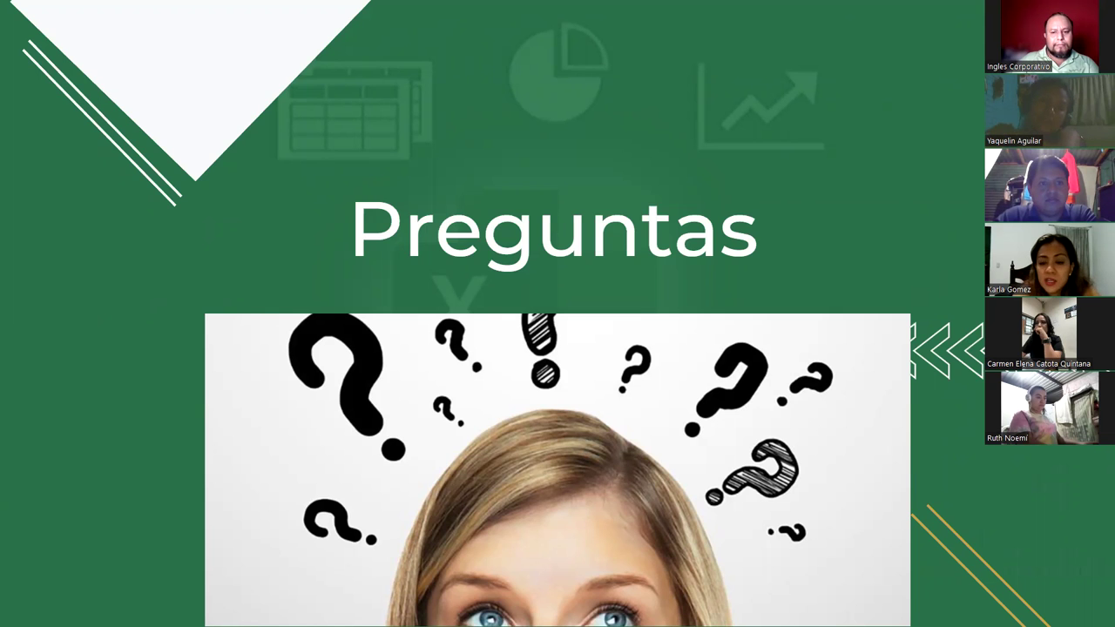
- Switch back to Excel and view the salary table on Ejercicio 1 enlarged
key("alt+Tab")
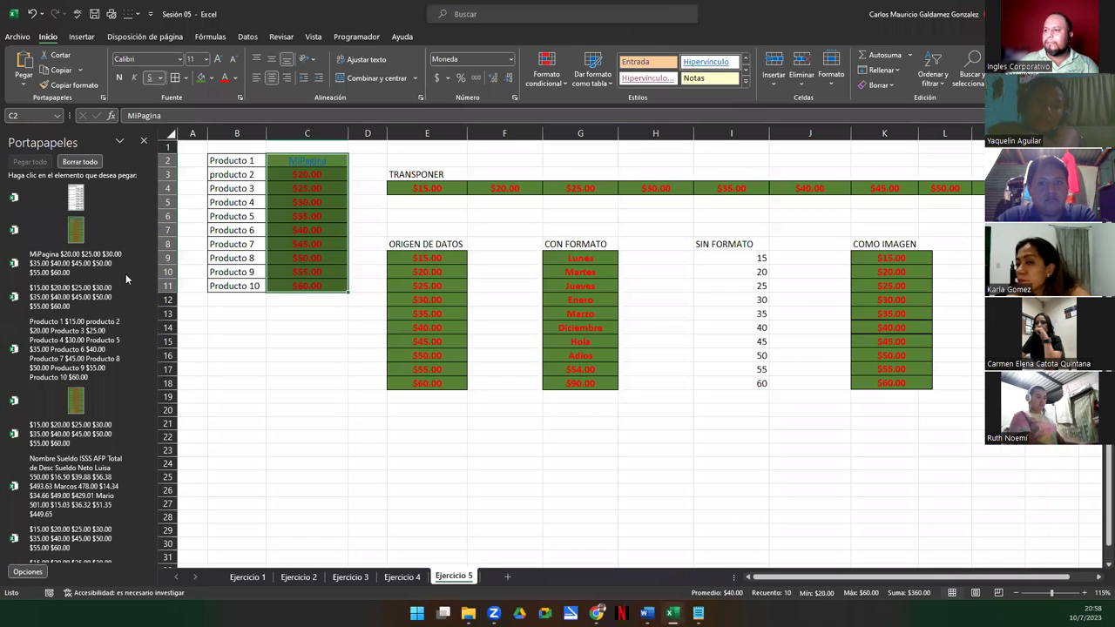
left_click(248, 576)
left_click(340, 236)
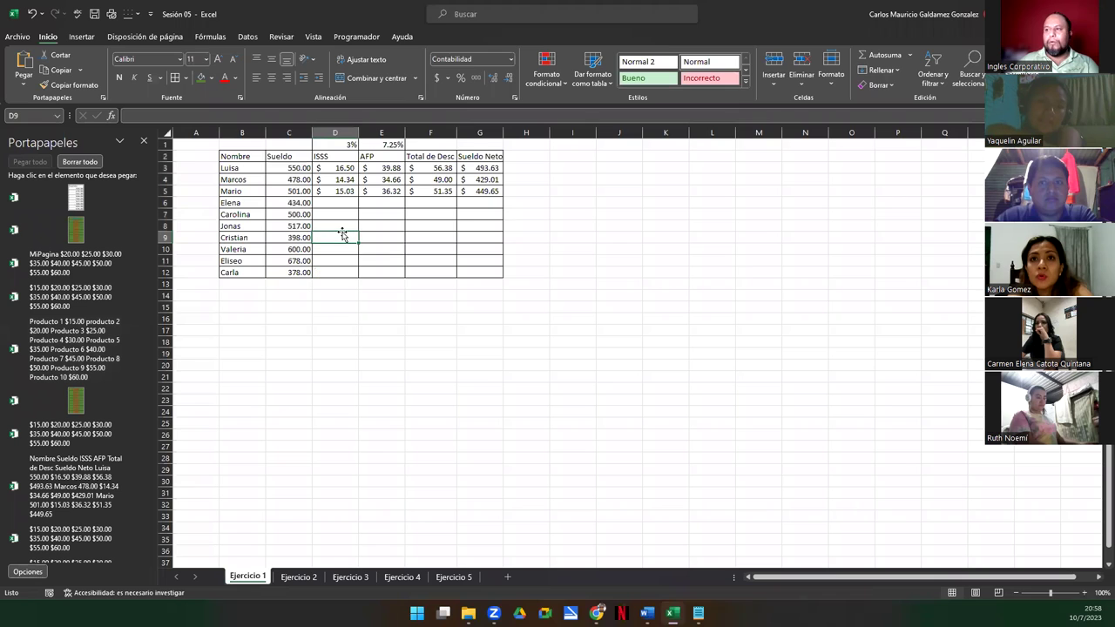
scroll(318, 286, "up", 2)
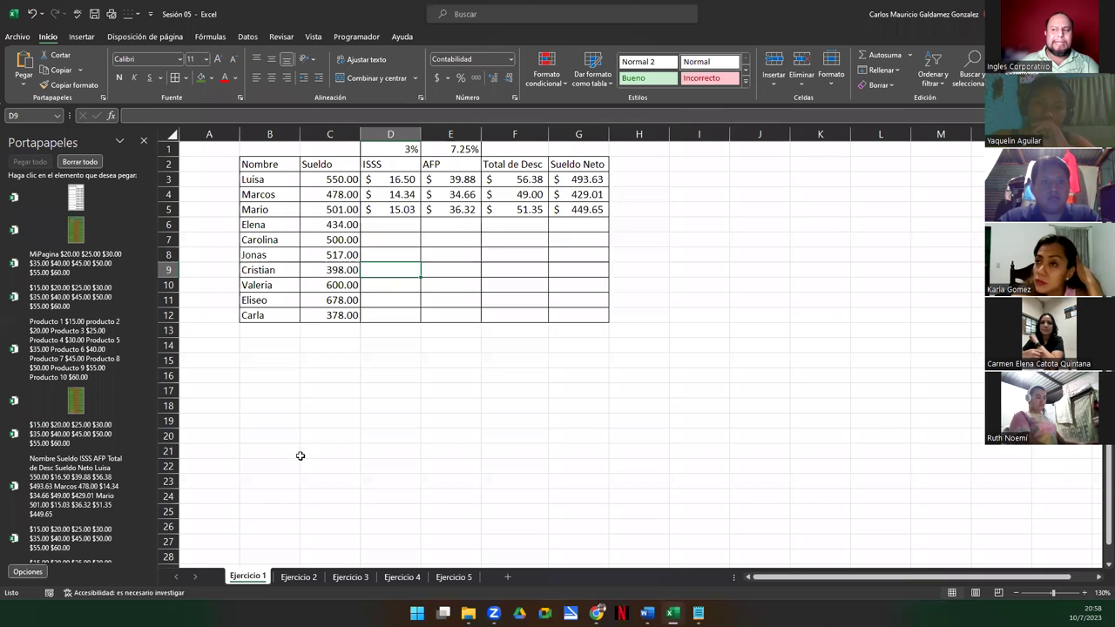
- Clear every item collected on the clipboard and close the clipboard display, with Ejercicio 2 open
left_click(296, 582)
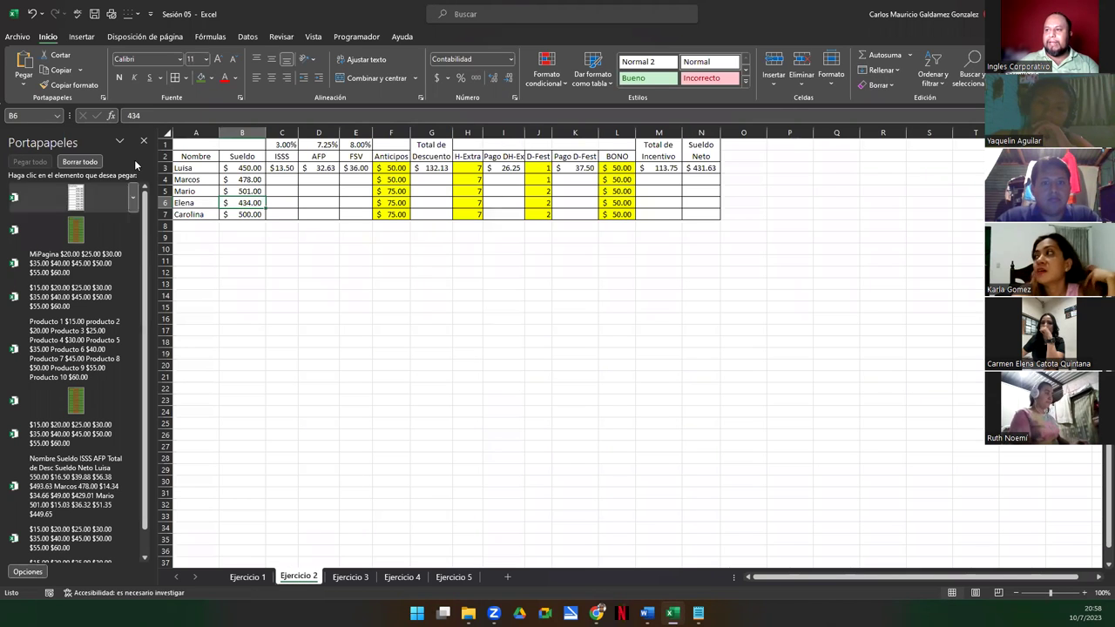
left_click(80, 162)
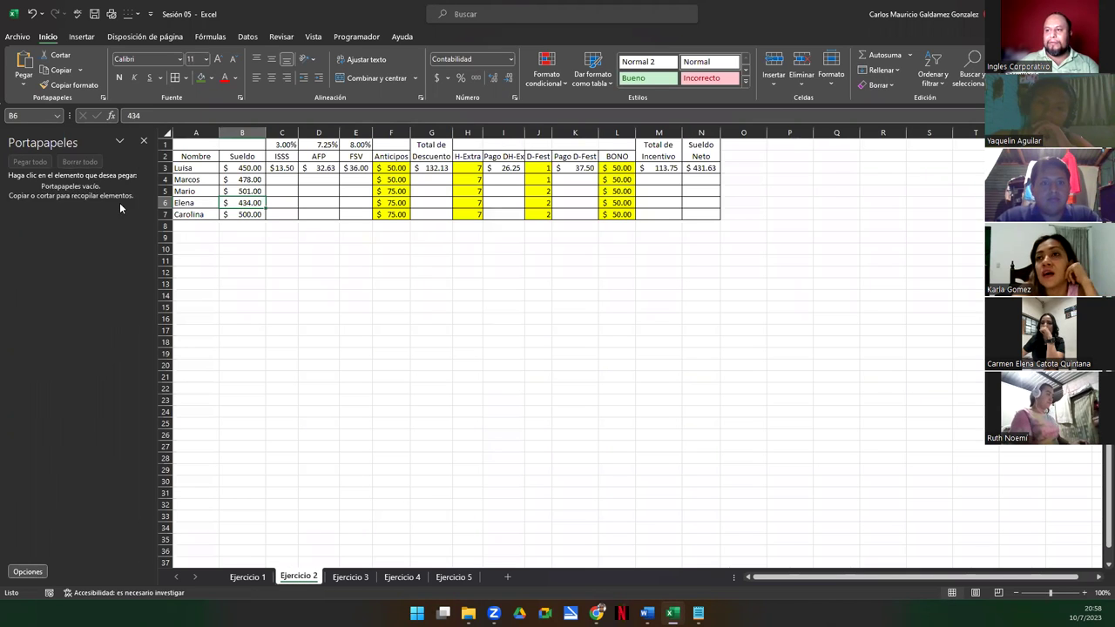
left_click(144, 140)
- Review the salary table in B1:G12 on Ejercicio 1, including its ISSS, AFP and Sueldo Neto columns
left_click(89, 576)
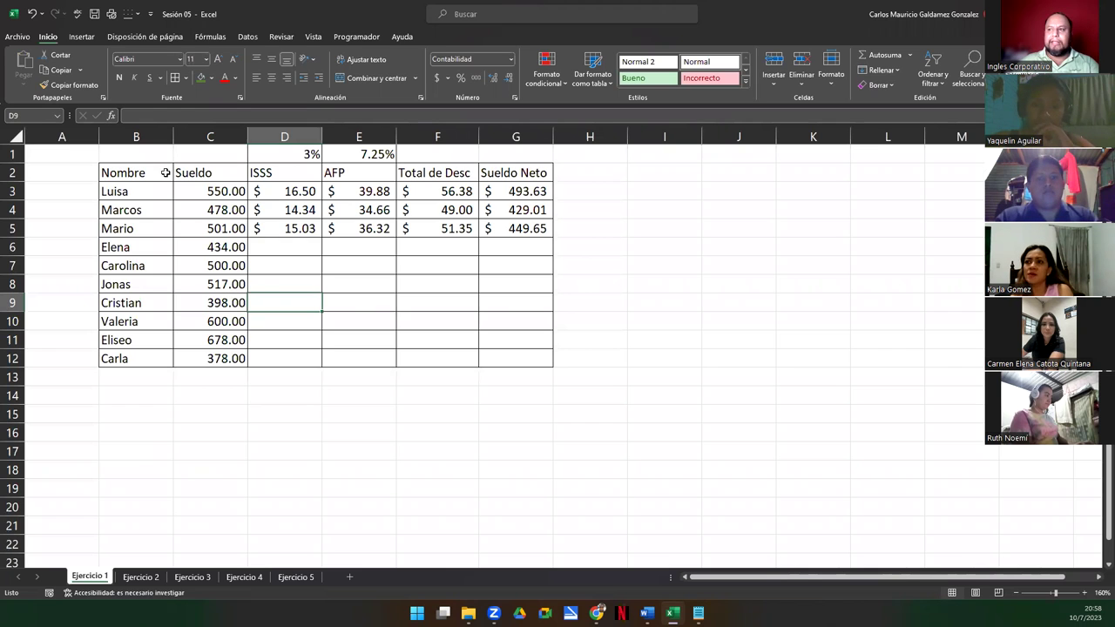
mouse_move(115, 154)
left_mouse_down()
mouse_move(406, 294)
mouse_move(491, 355)
left_mouse_up()
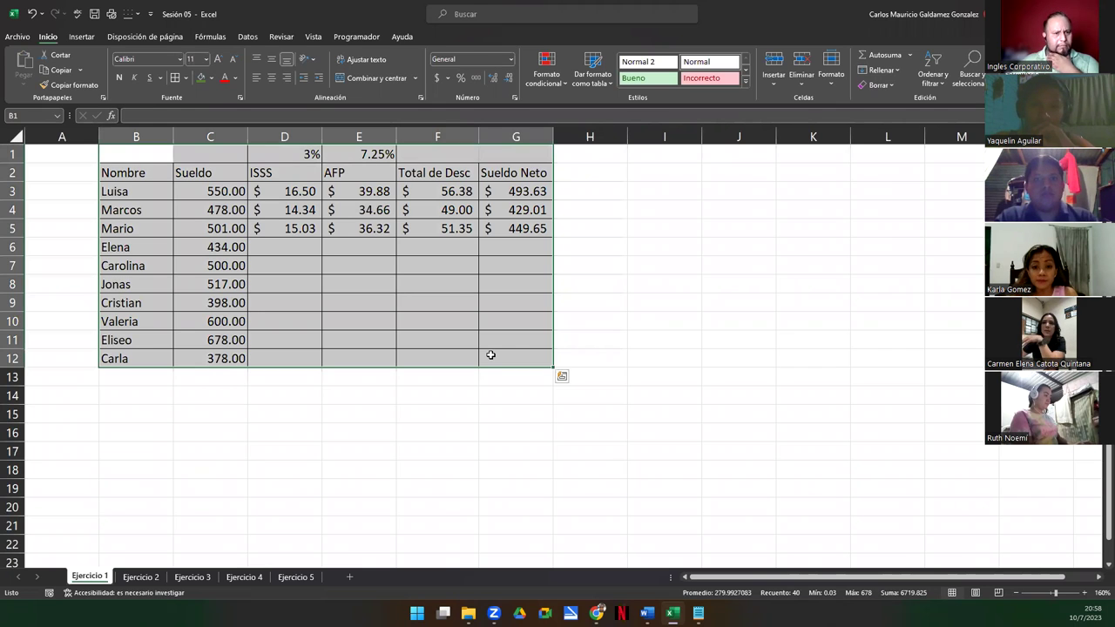
left_click(220, 322)
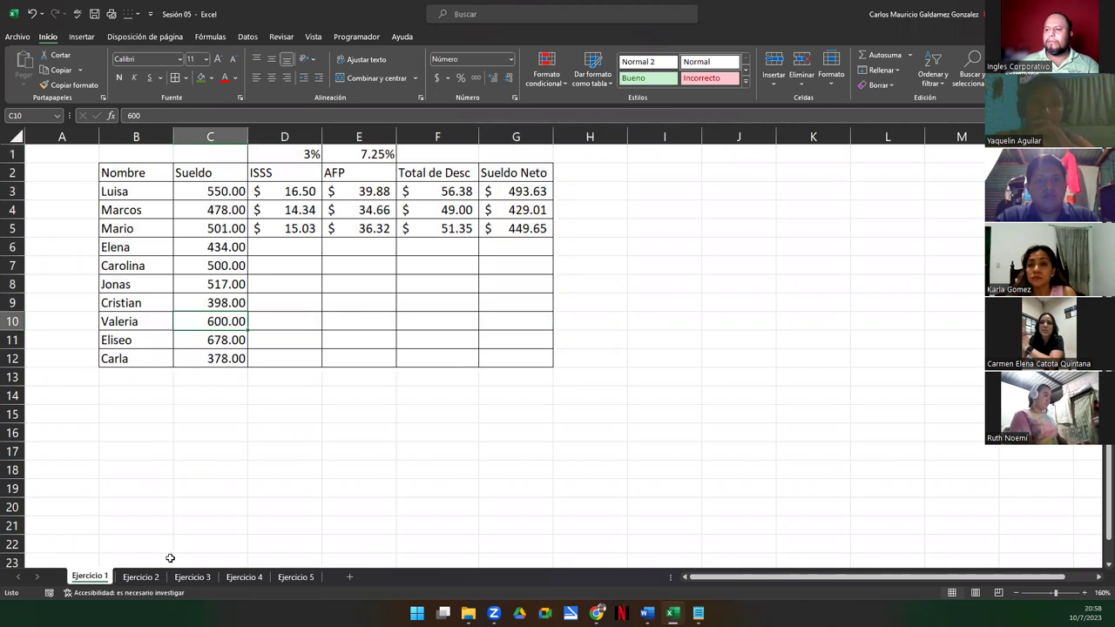
- Enlarge the view of Ejercicio 2 and autofit the ISSS column to its contents
left_click(139, 577)
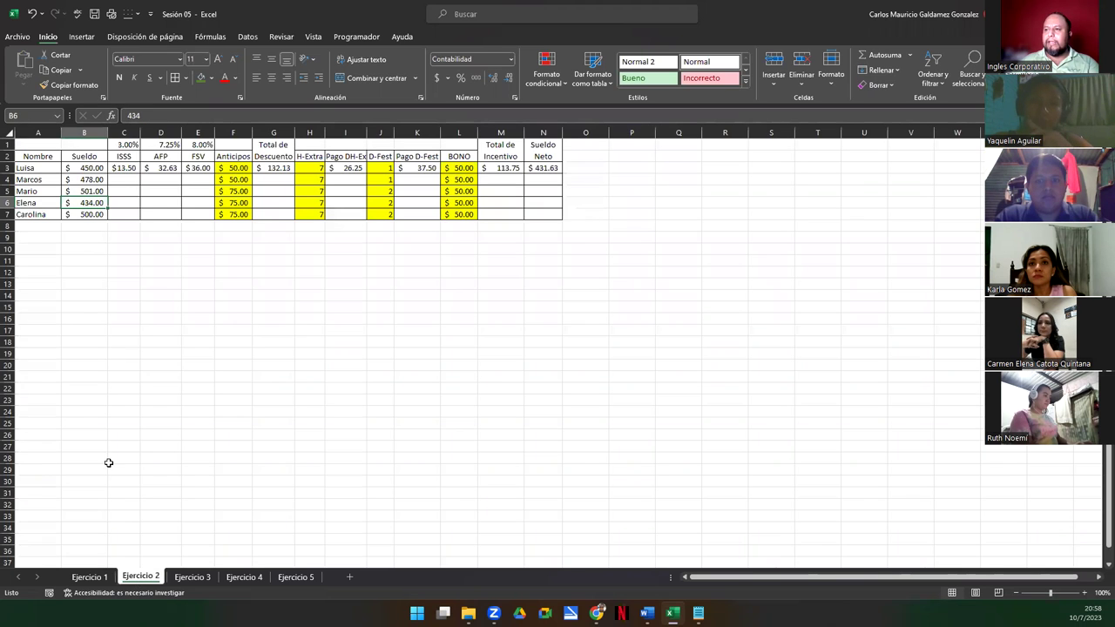
scroll(99, 451, "up", 2)
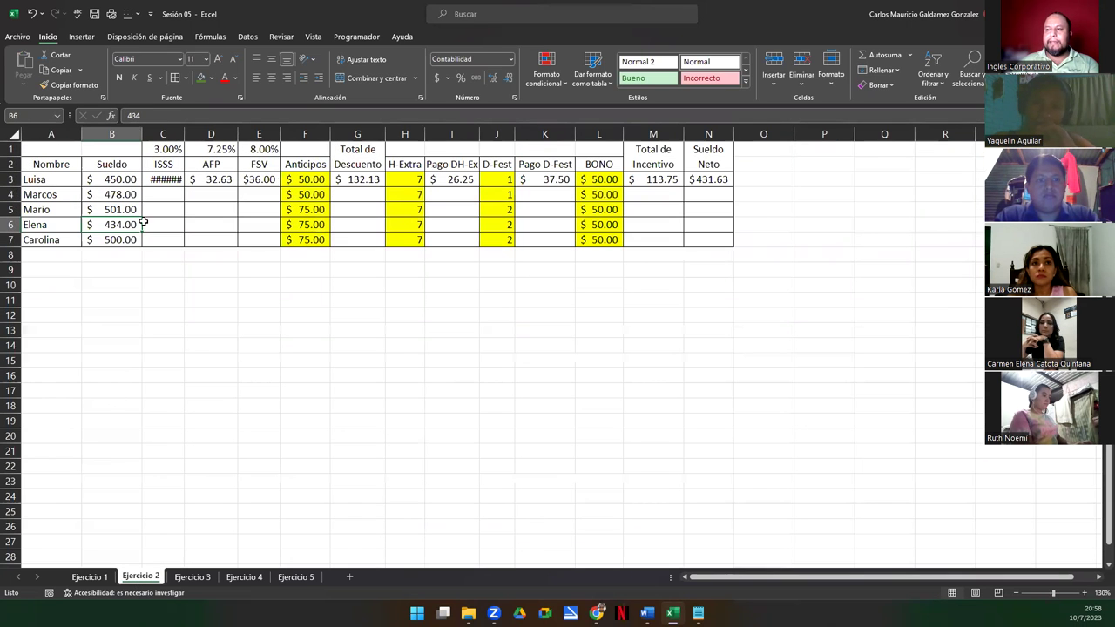
double_click(184, 134)
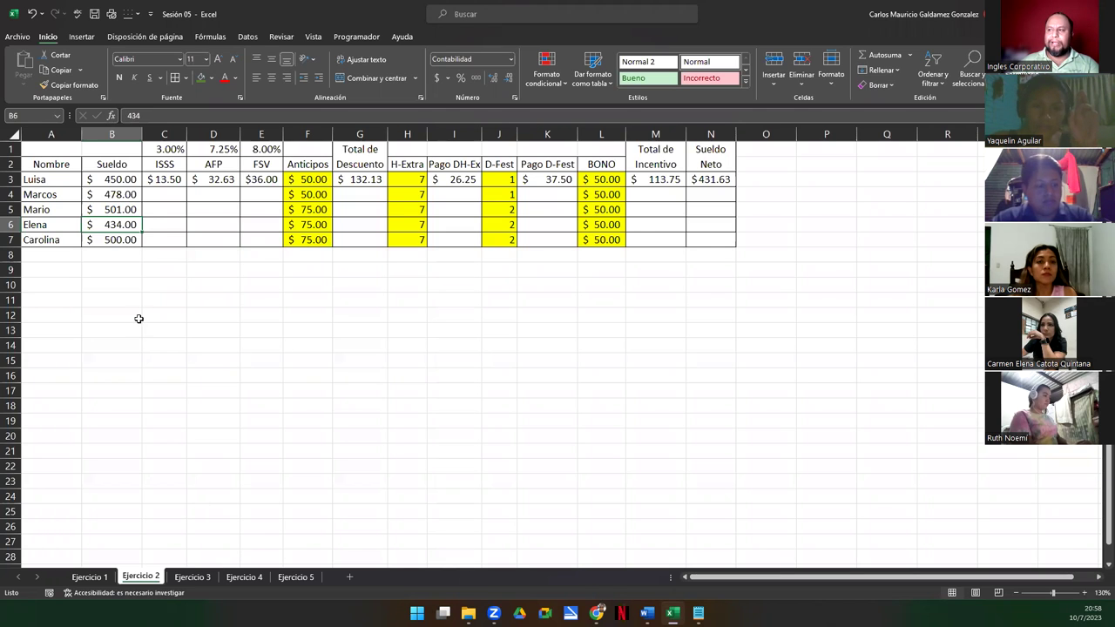
- Compare the Planilla de Pagos on Ejercicio 3 with the payroll table on Ejercicio 2, checking the ISSS formula in D8
left_click(191, 577)
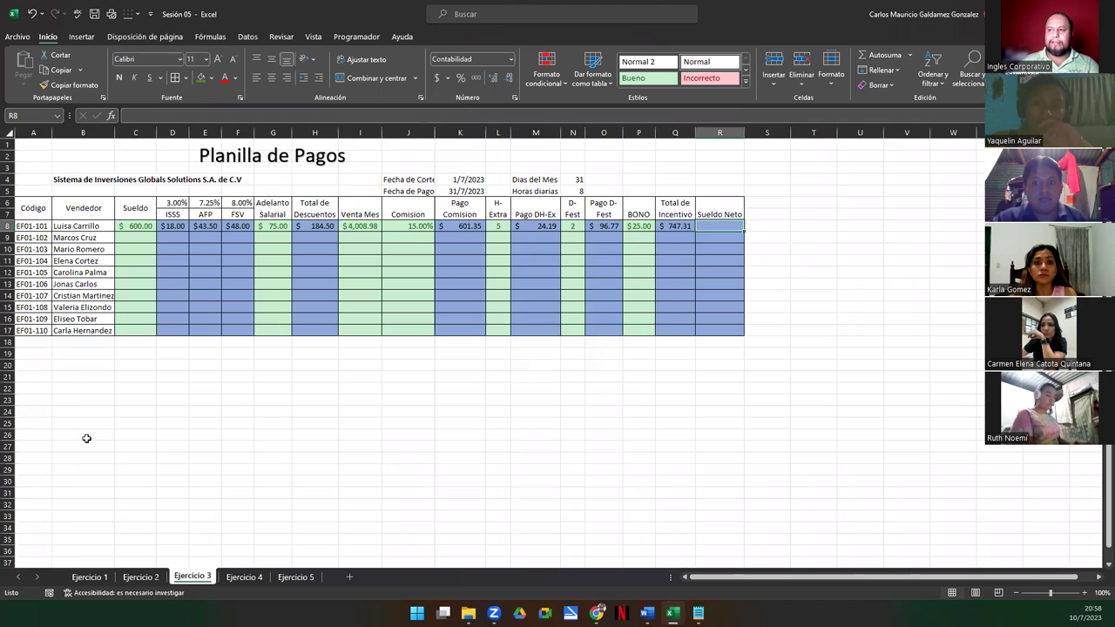
scroll(83, 440, "up", 1, "ctrl")
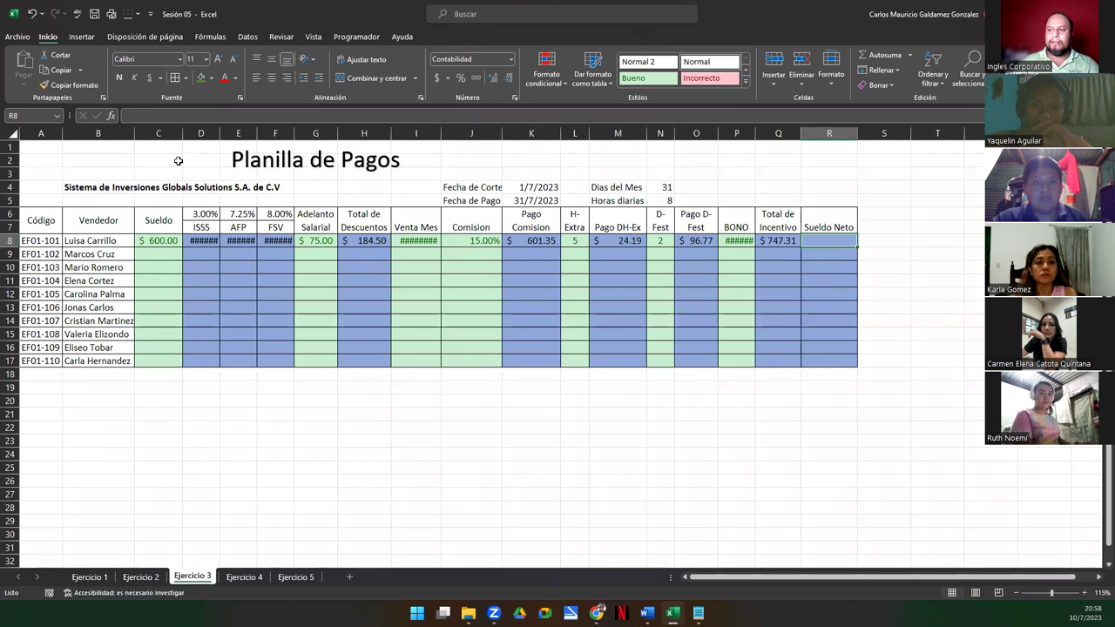
left_click(141, 576)
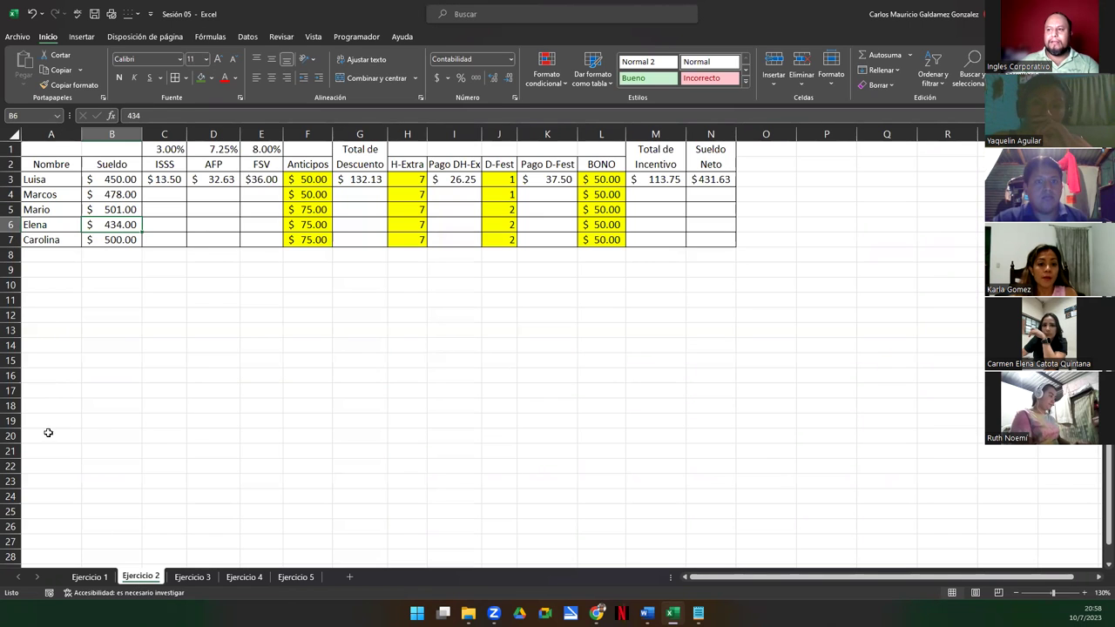
left_click(161, 228)
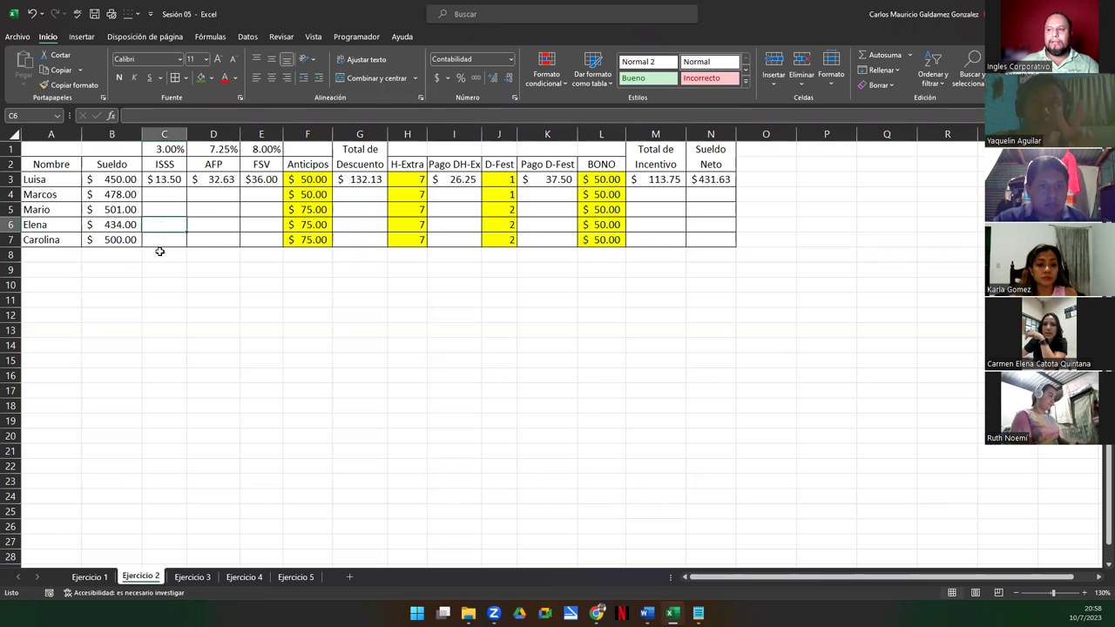
left_click(190, 577)
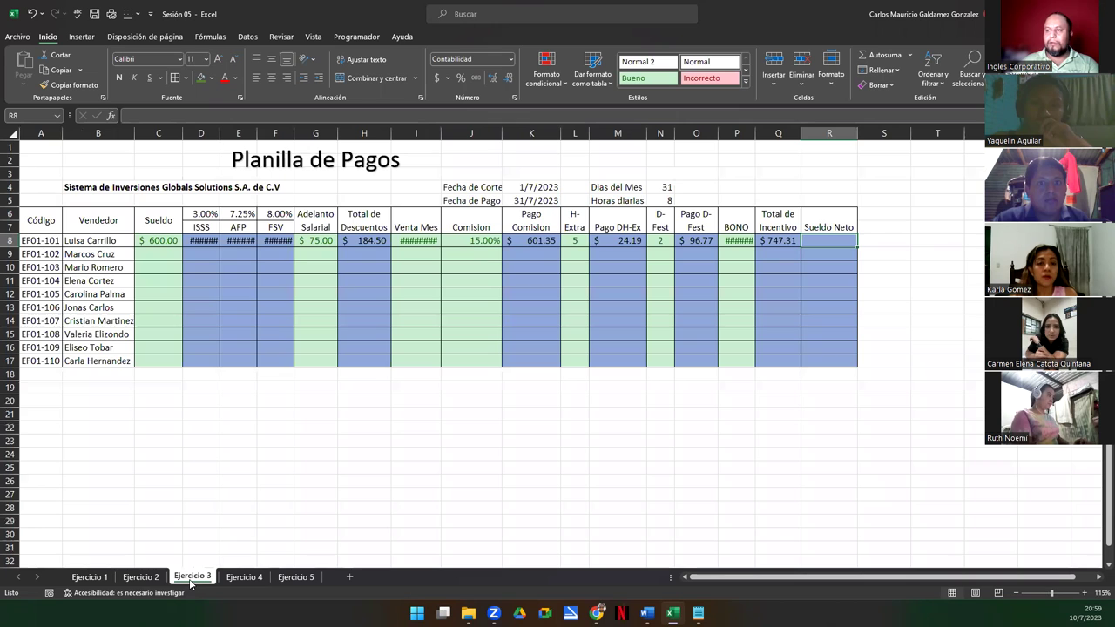
left_click(133, 580)
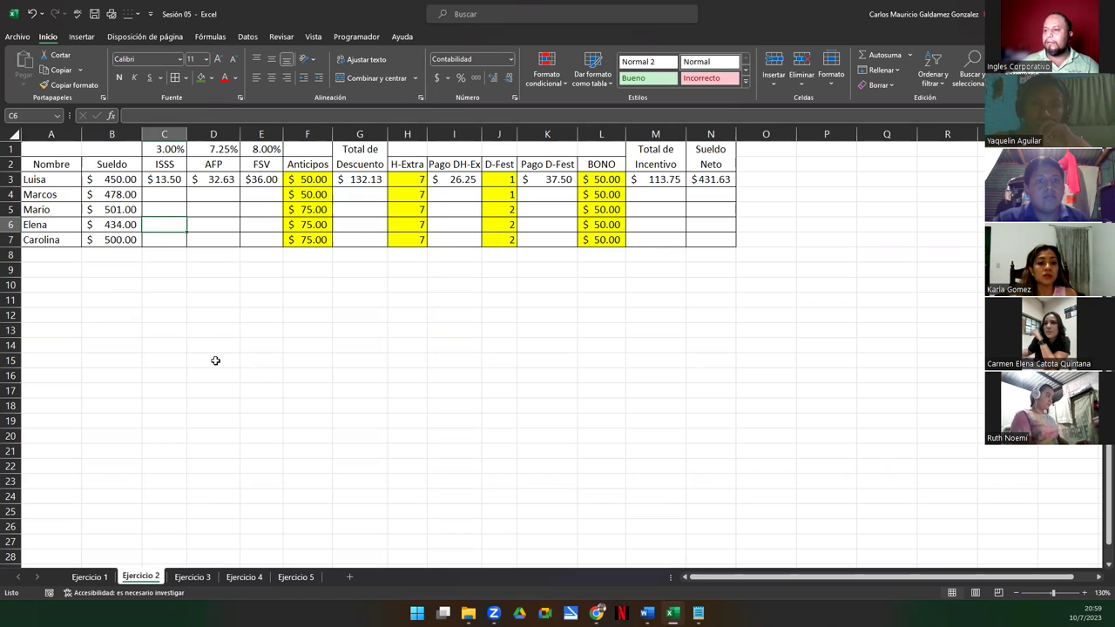
left_click(198, 343)
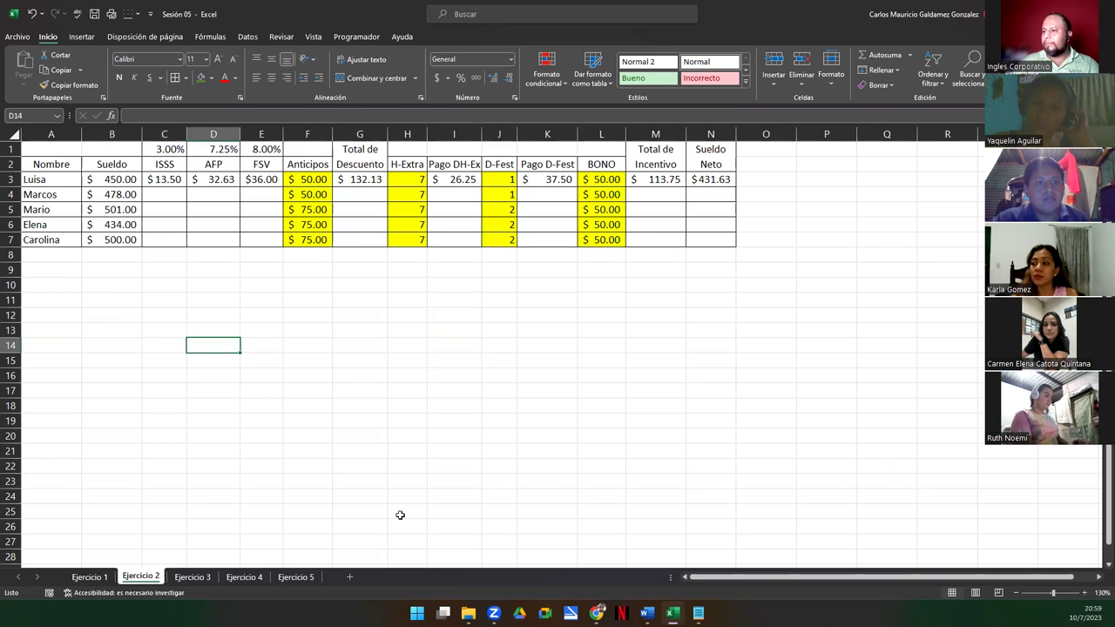
left_click(194, 579)
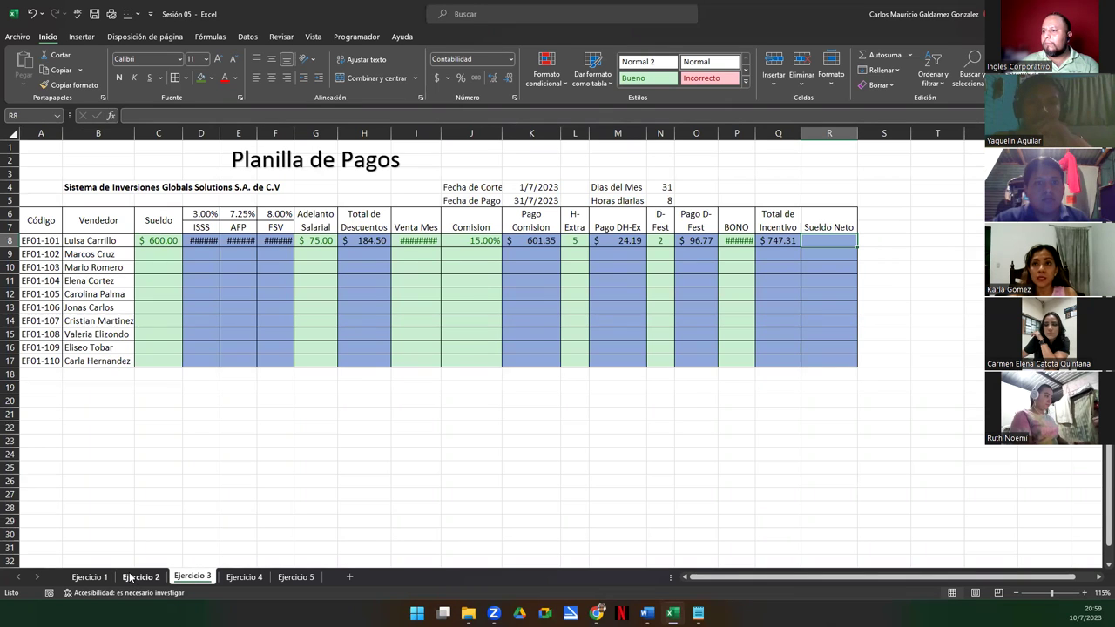
left_click(218, 242)
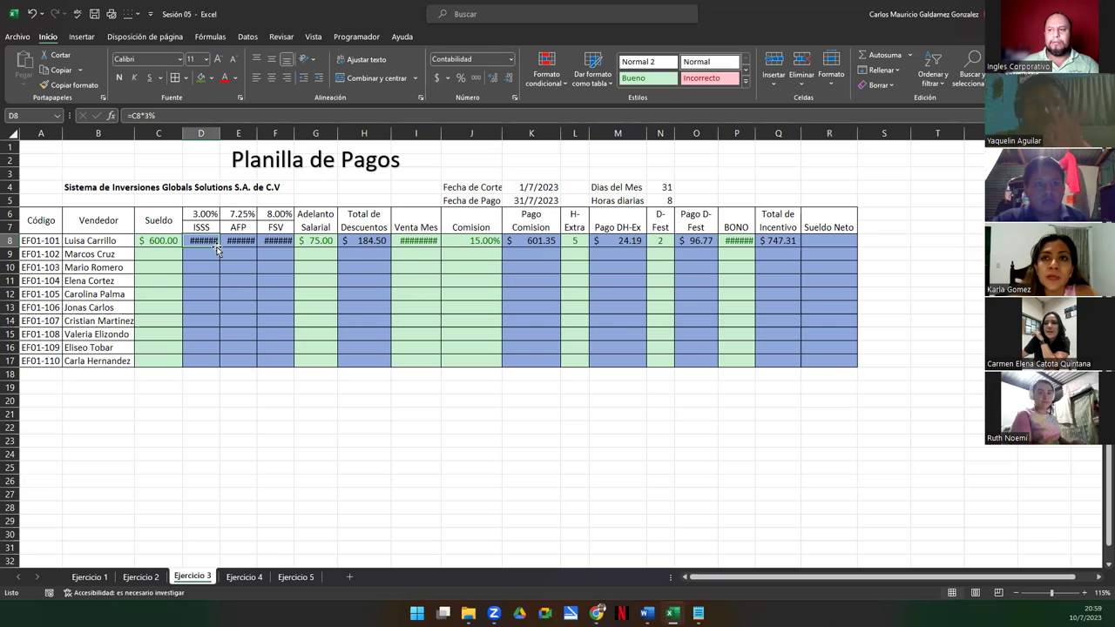
left_click(141, 577)
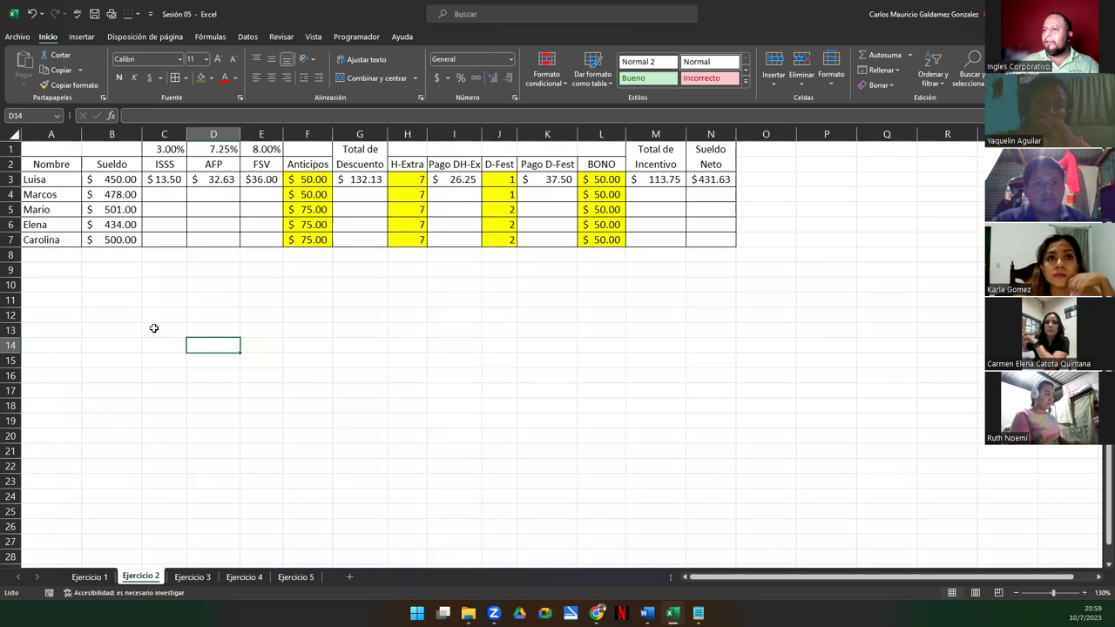
- Go through the sheets Ejercicio 1 to Ejercicio 5 to review the tables of each exercise
left_click(91, 578)
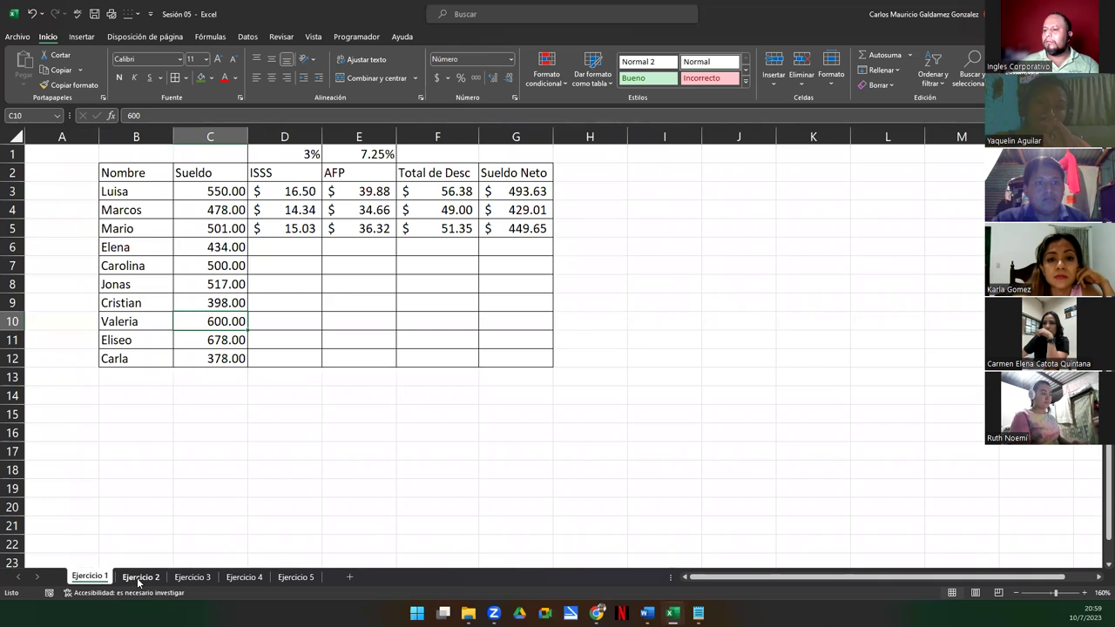
left_click(139, 580)
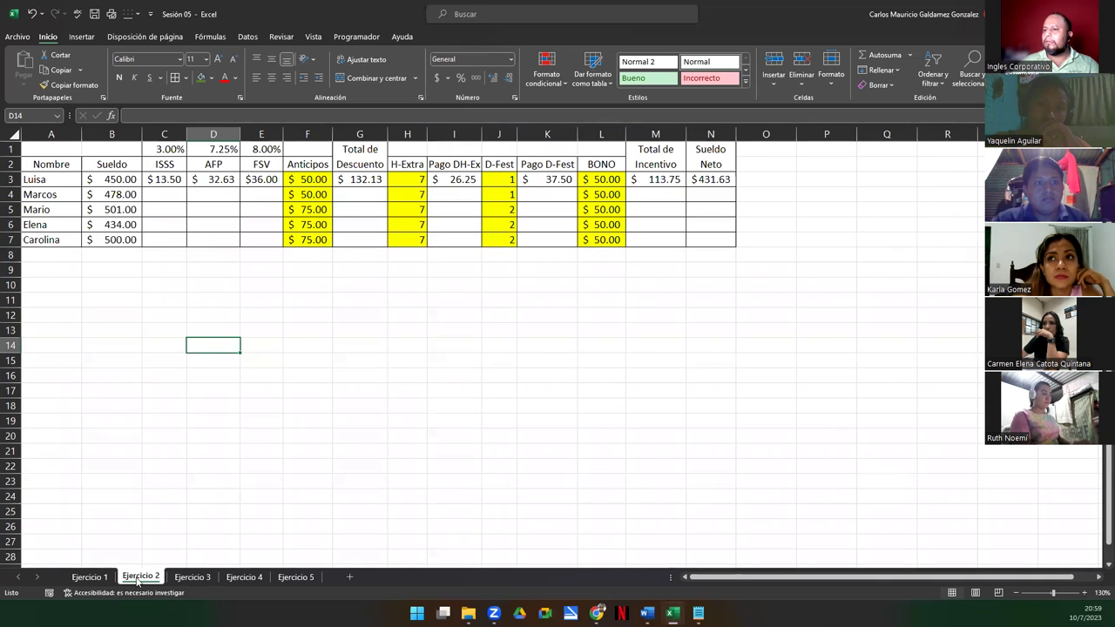
left_click(184, 579)
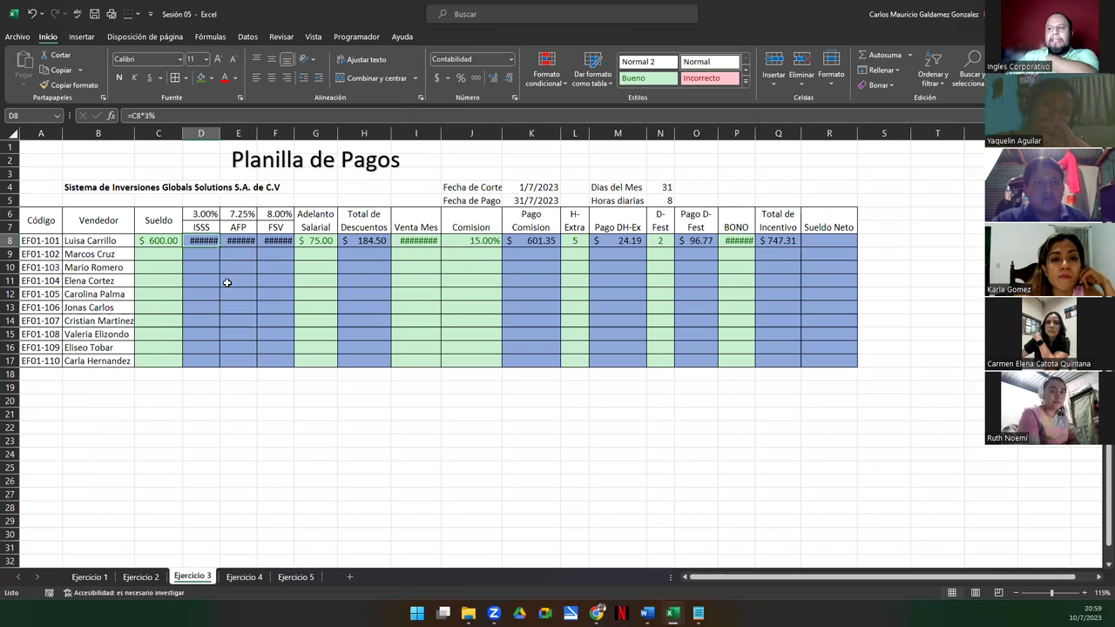
left_click(235, 578)
left_click(292, 580)
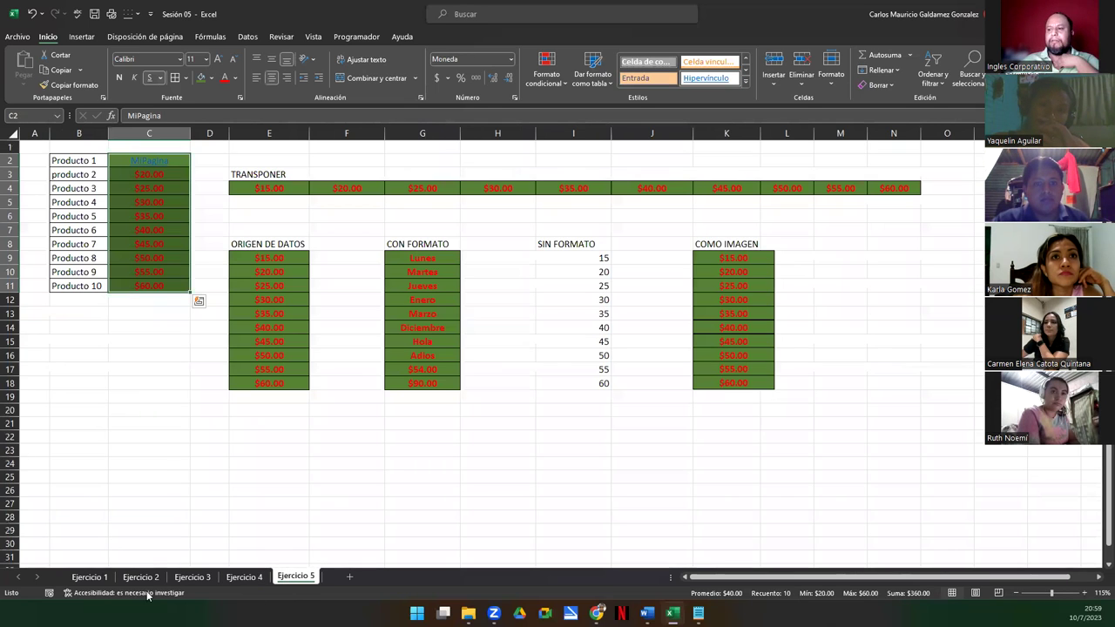
left_click(98, 579)
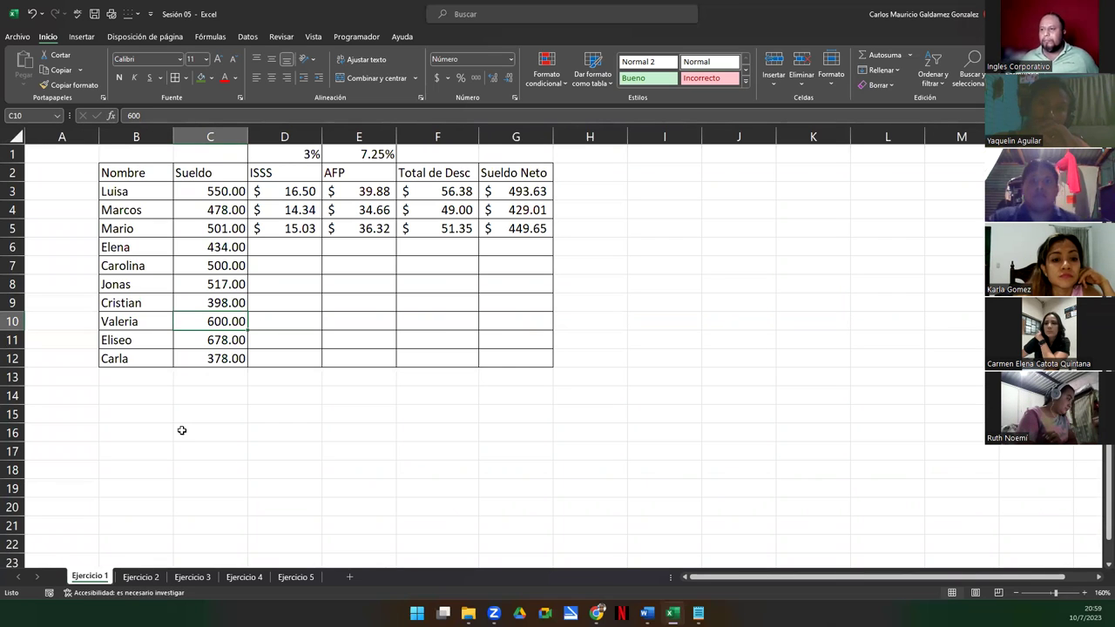
left_click(139, 578)
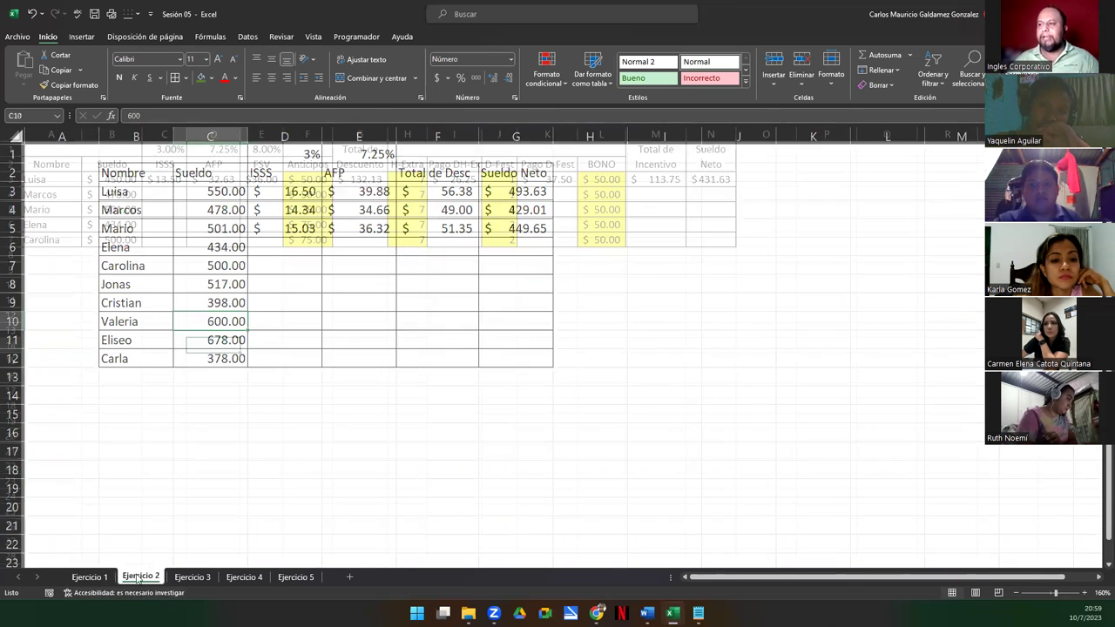
- Compare the salary tables on Ejercicio 1 and Ejercicio 2 with the Planilla de Pagos on Ejercicio 3, ending on Ejercicio 1
left_click(90, 577)
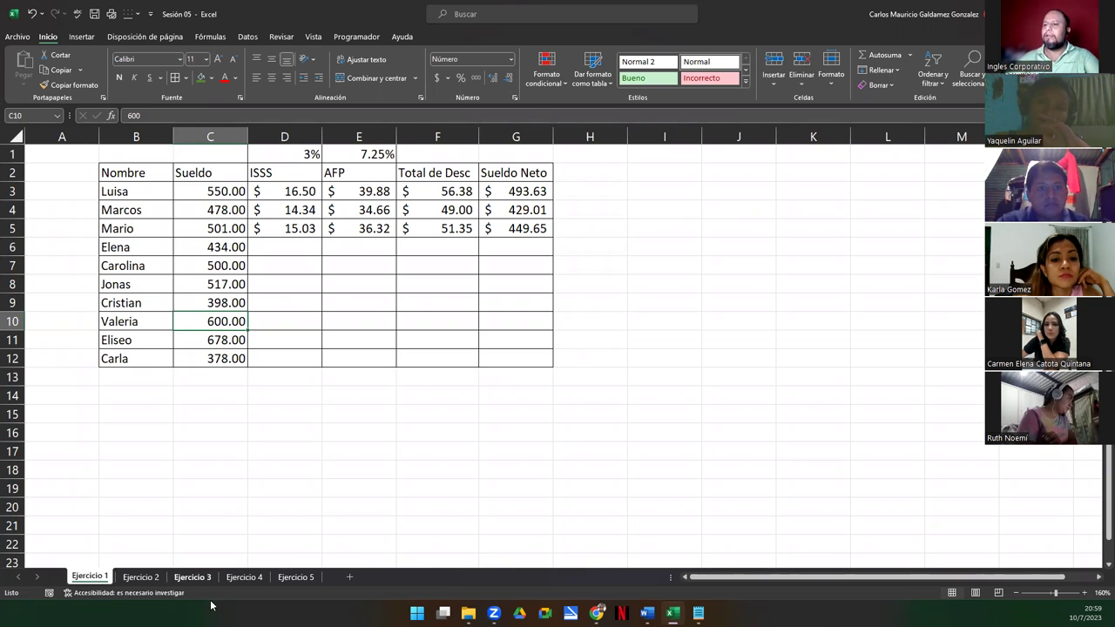
left_click(142, 577)
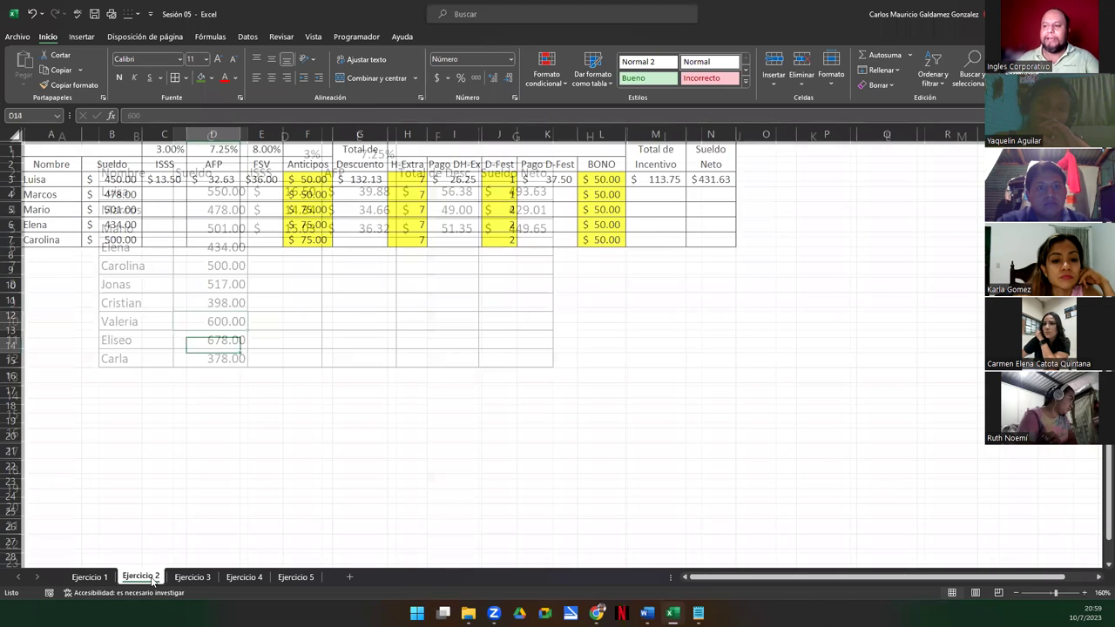
left_click(90, 577)
left_click(140, 577)
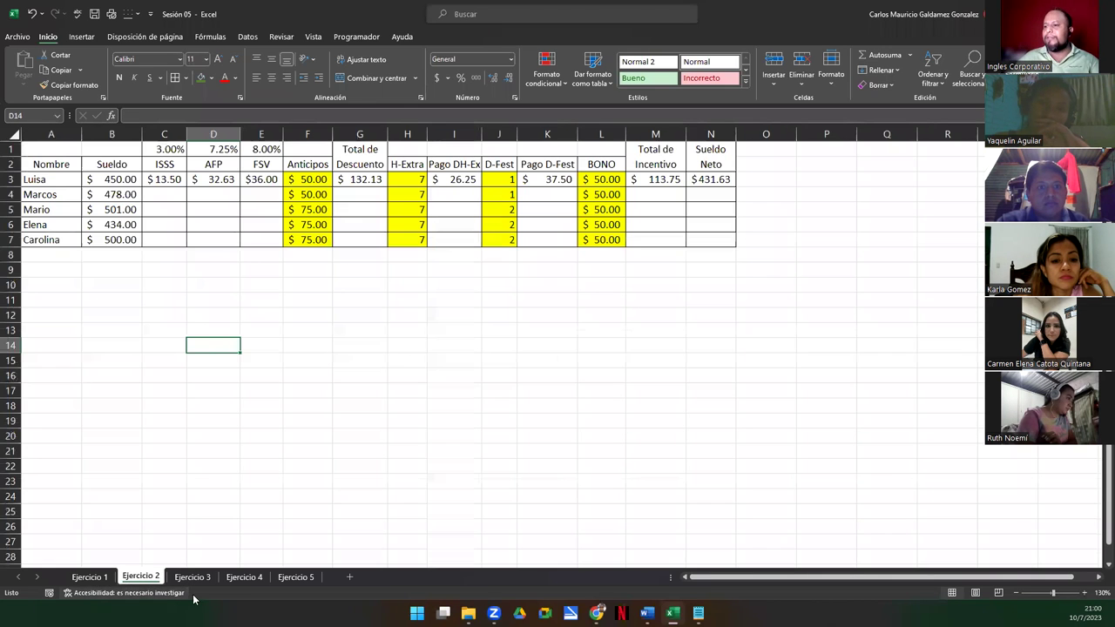
left_click(192, 576)
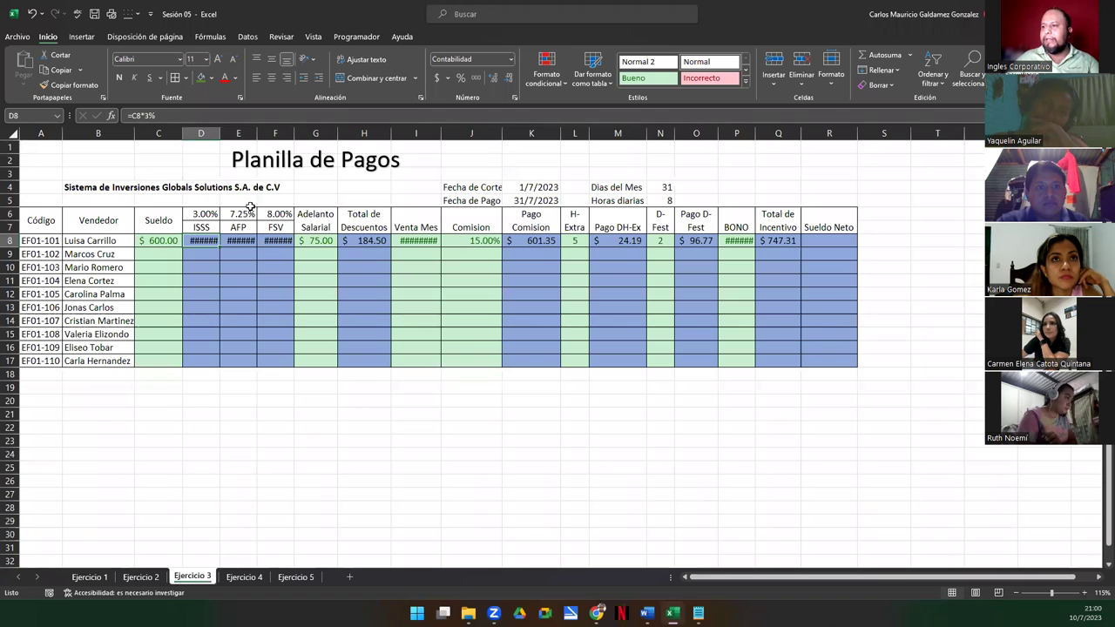
left_click(89, 577)
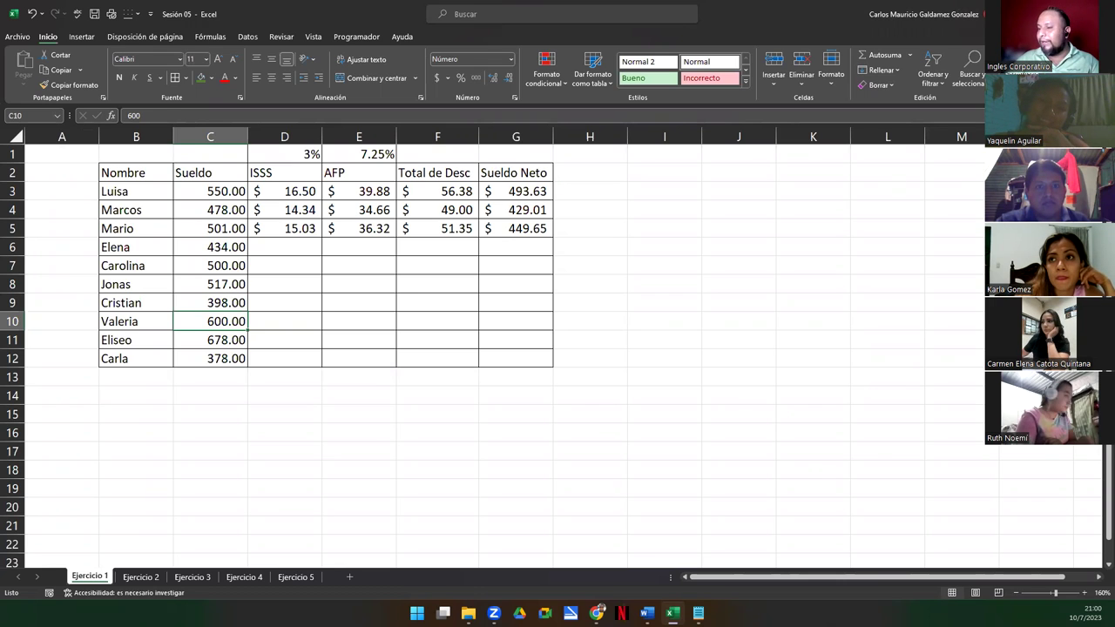
- Review the Ejercicio 1 and Ejercicio 2 sheets in the Semana1 workbook and return to the Sesión 05 workbook
key("alt+Tab")
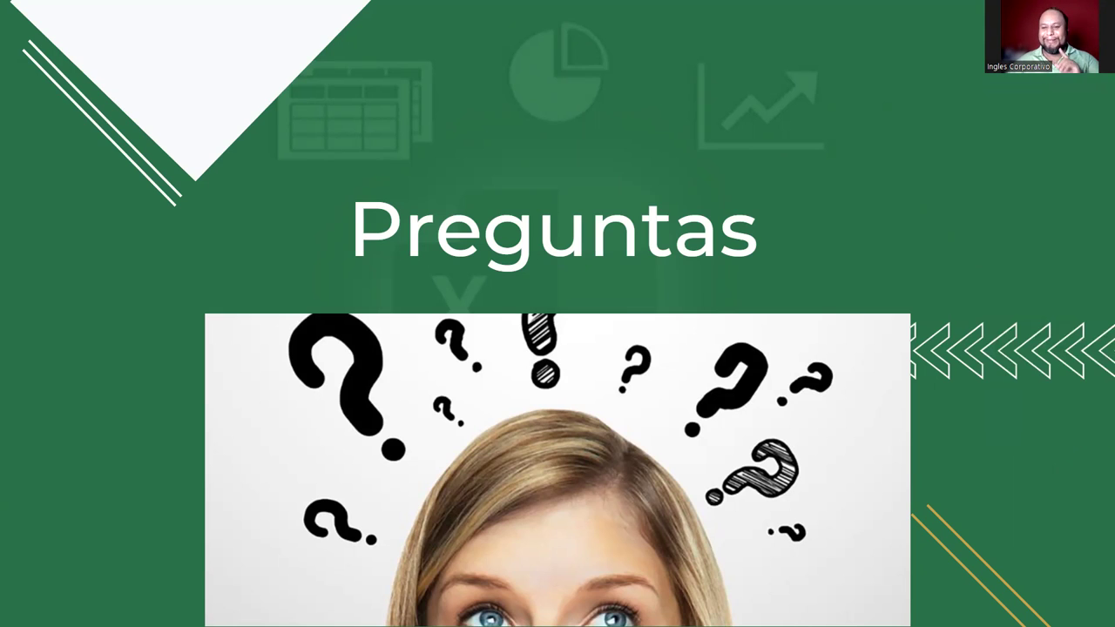
key("alt+Tab")
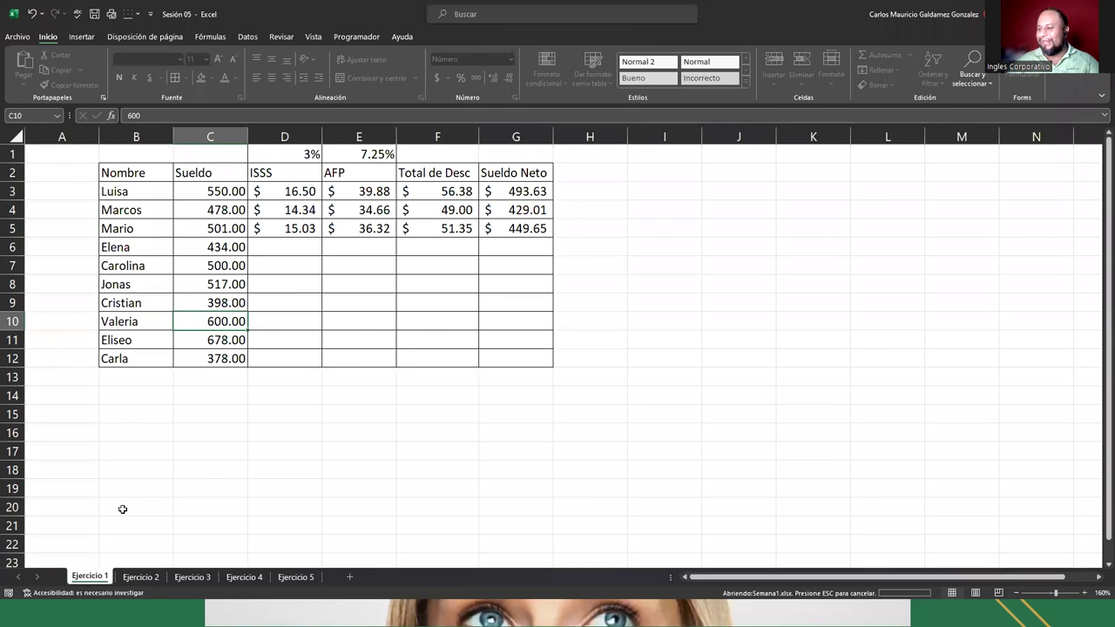
left_click(102, 581)
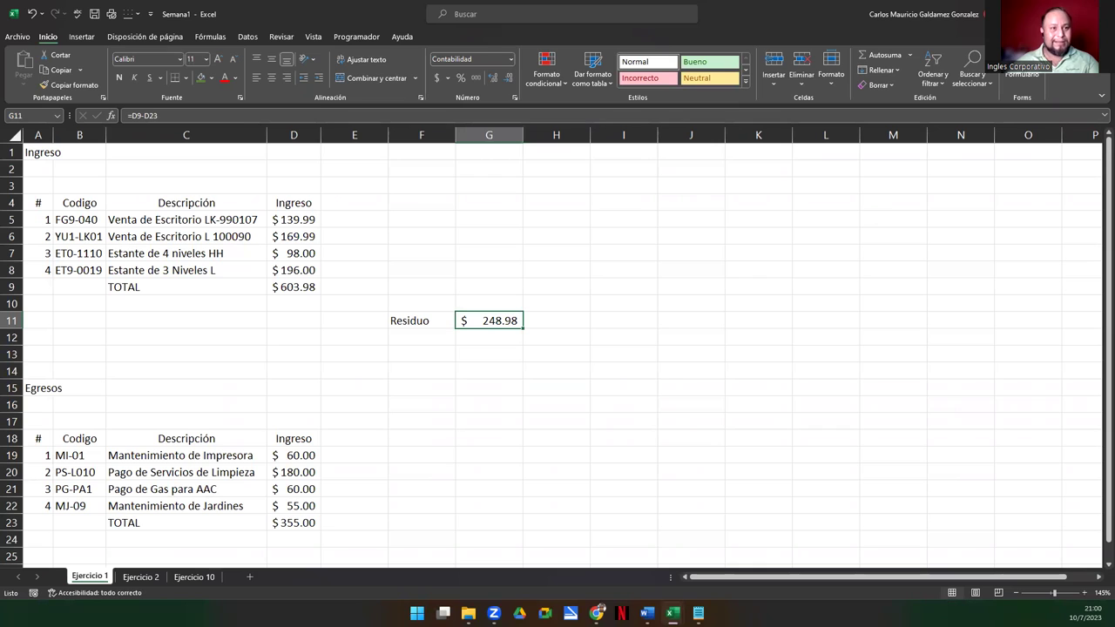
left_click(136, 578)
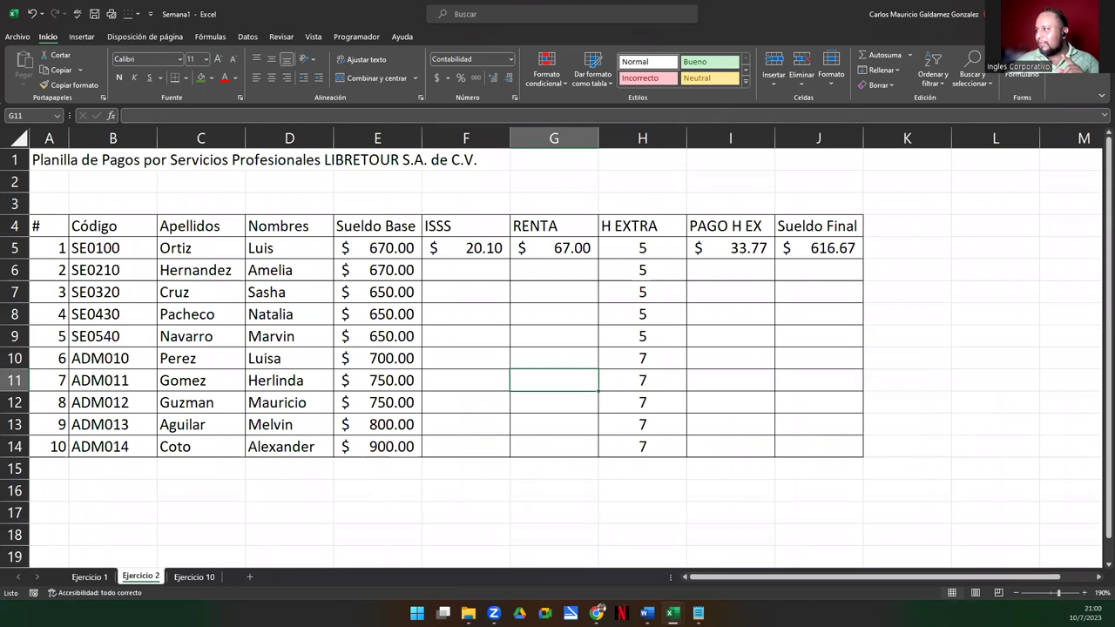
key("alt+Tab")
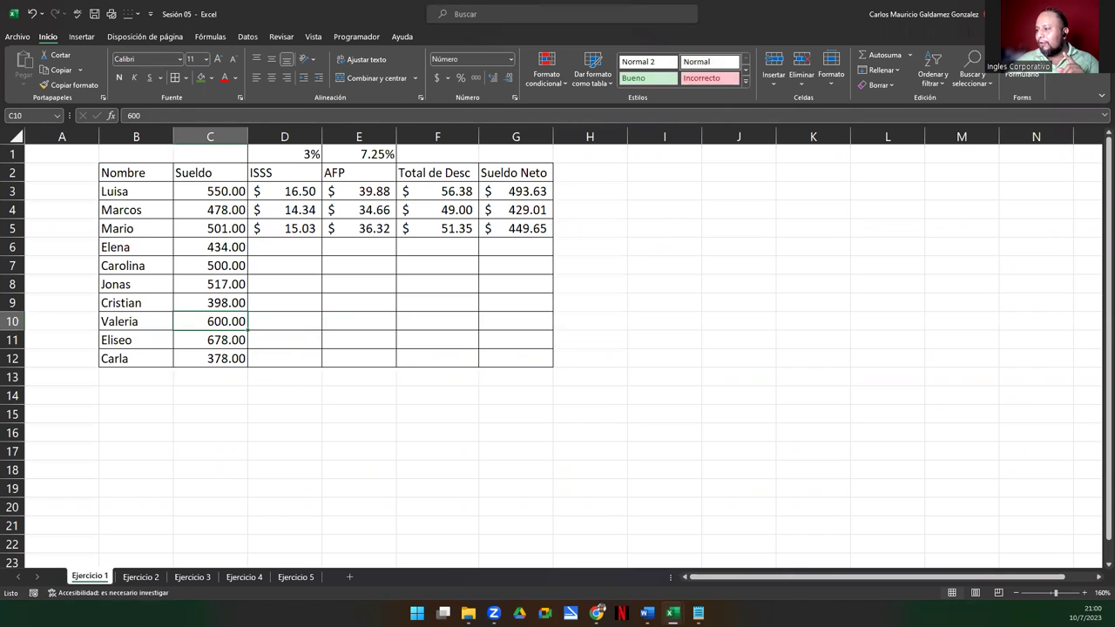
mouse_move(673, 612)
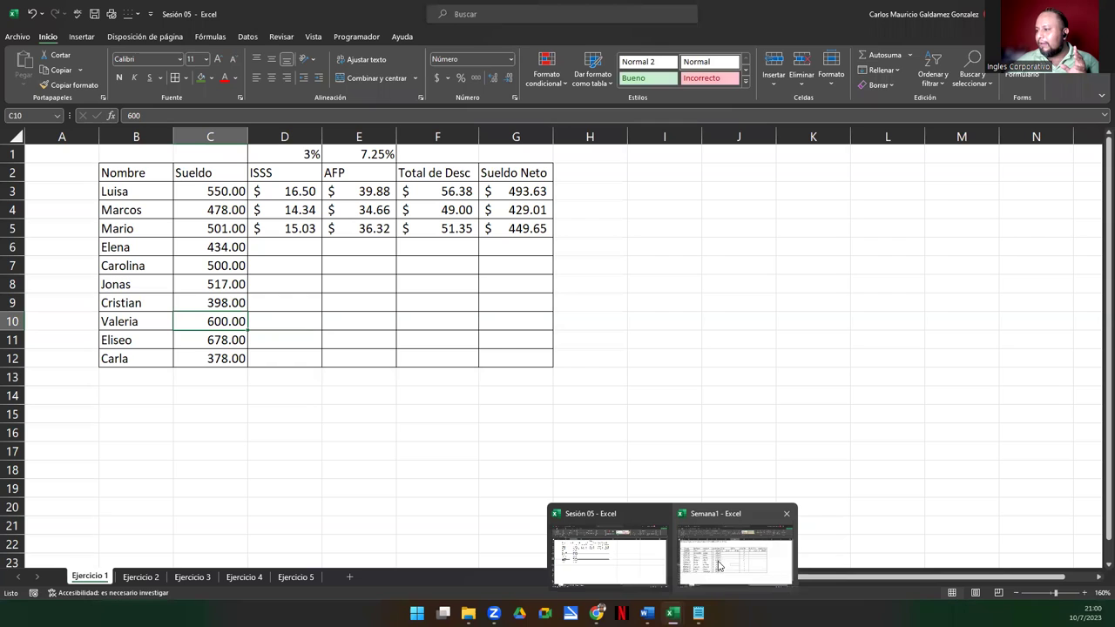
left_click(637, 570)
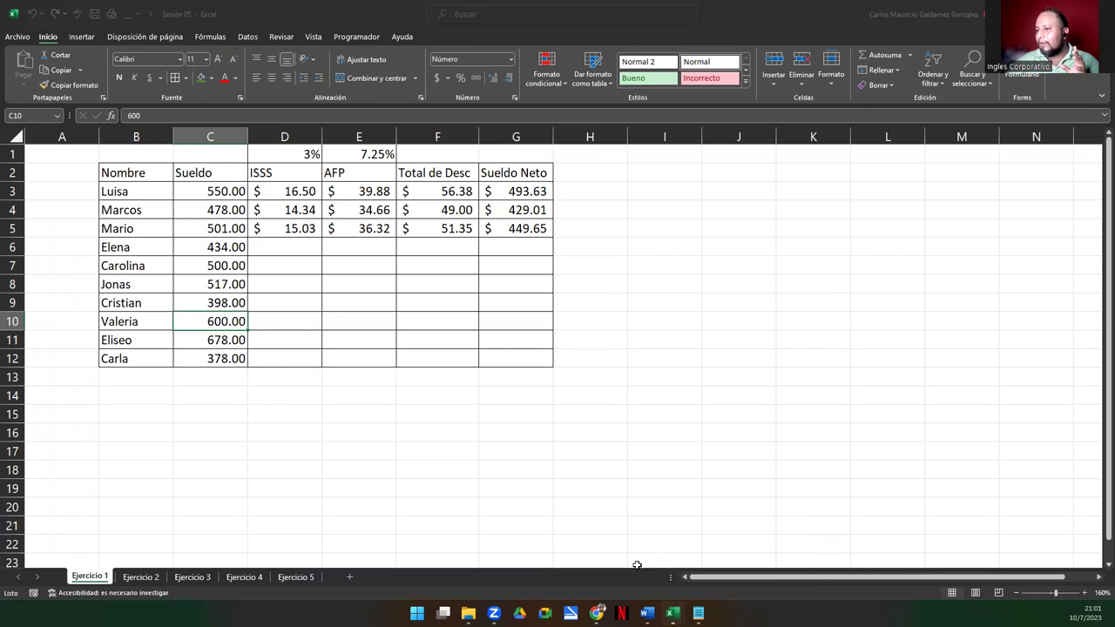
- Review the sheets Ejercicio 3, Ejercicio 4 and Ejercicio 5 in the Sesión 05 workbook
left_click(192, 577)
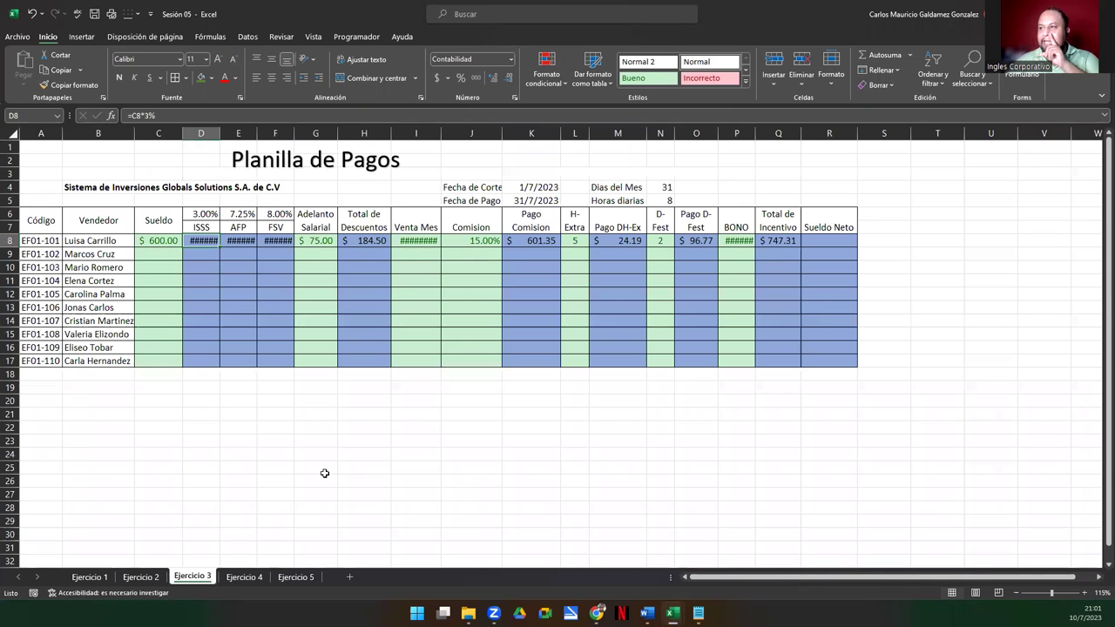
left_click(247, 576)
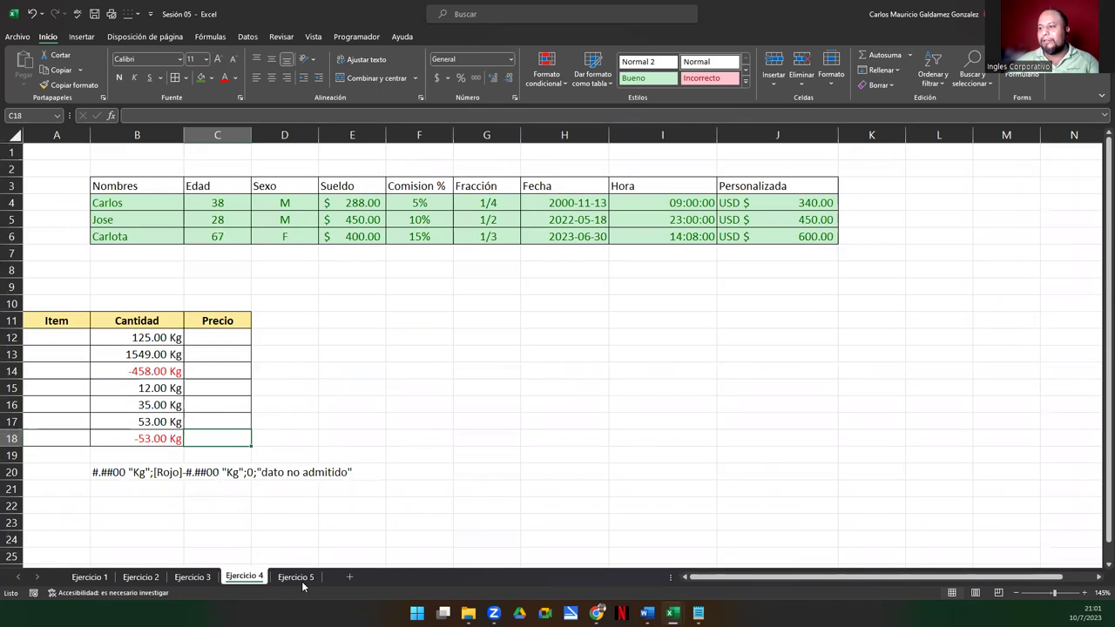
left_click(295, 577)
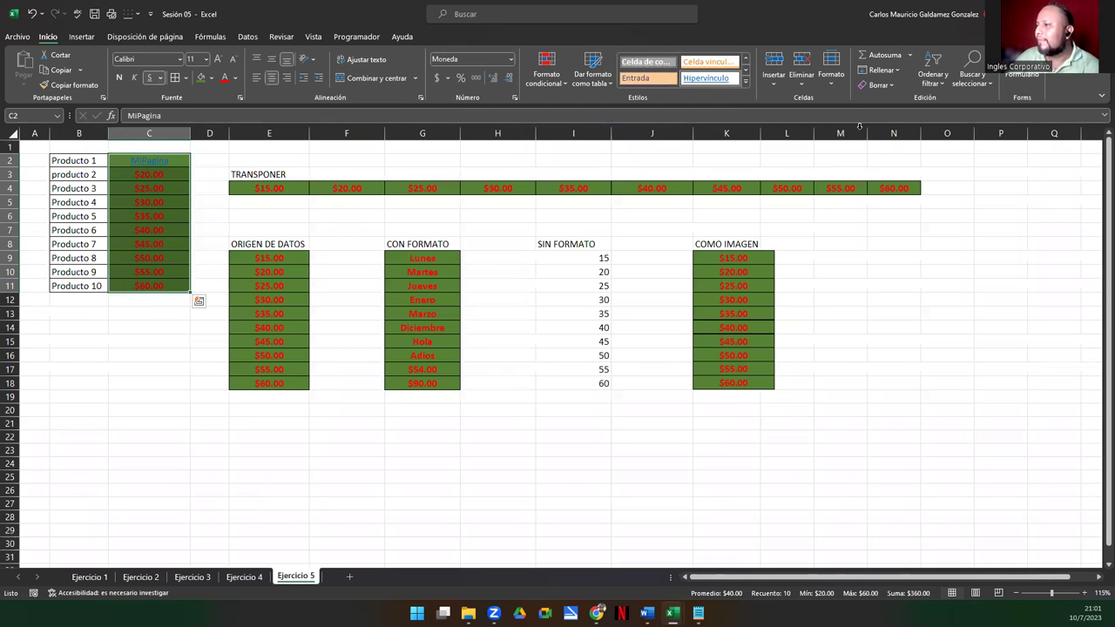
- On Ejercicio 4, highlight B3:J5 of the number-format table and the Item, Cantidad and Precio table in A11:C18
left_click(247, 577)
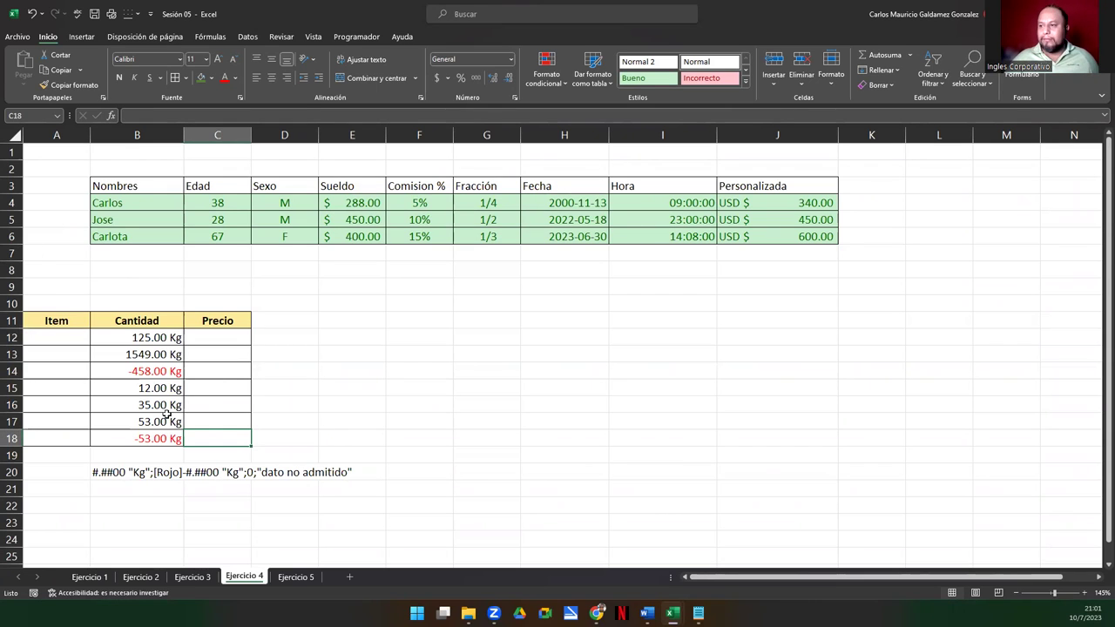
left_click(165, 172)
left_click_drag(166, 182, 775, 219)
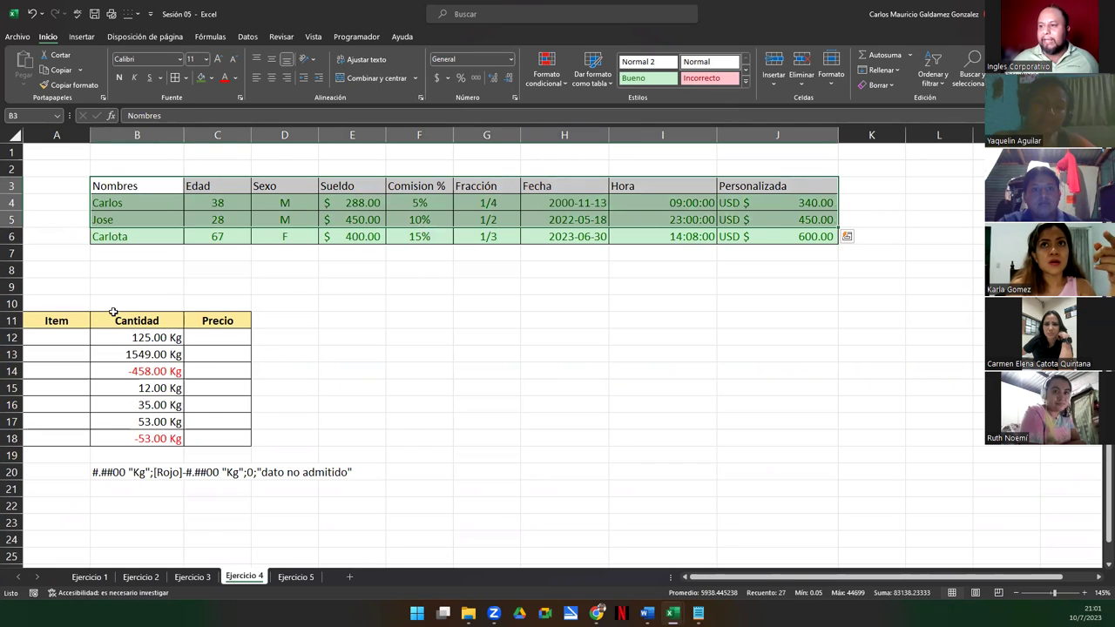
left_click_drag(40, 322, 220, 436)
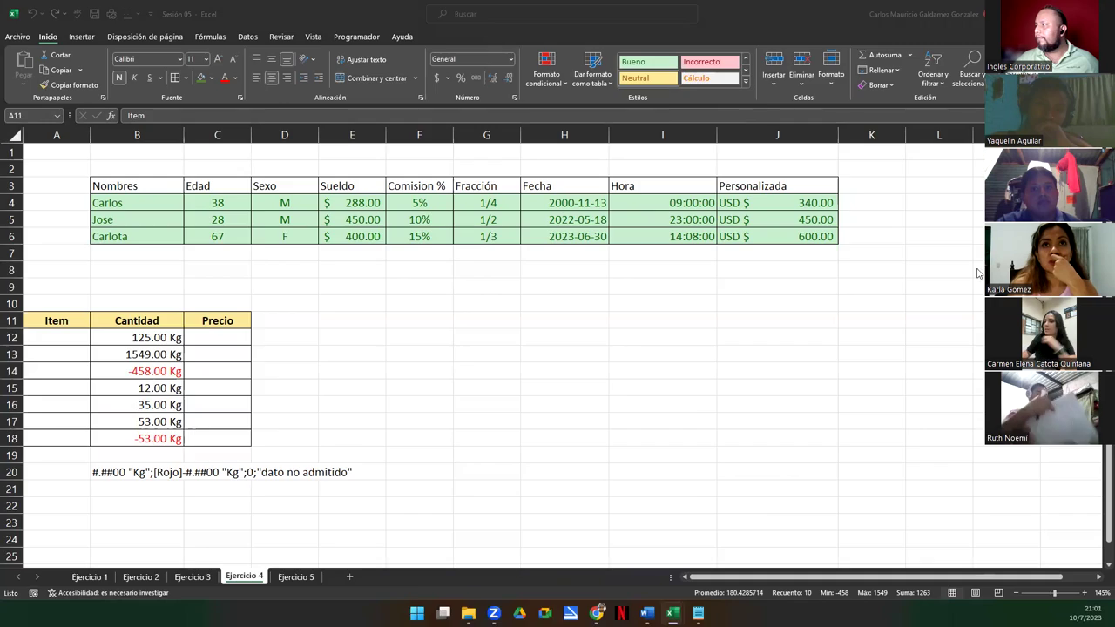
- Switch to the slideshow, advance through Conclusiones to the Muchas Gracias por su Atención slide, and stop sharing the screen
key("alt+Tab")
key("Right")
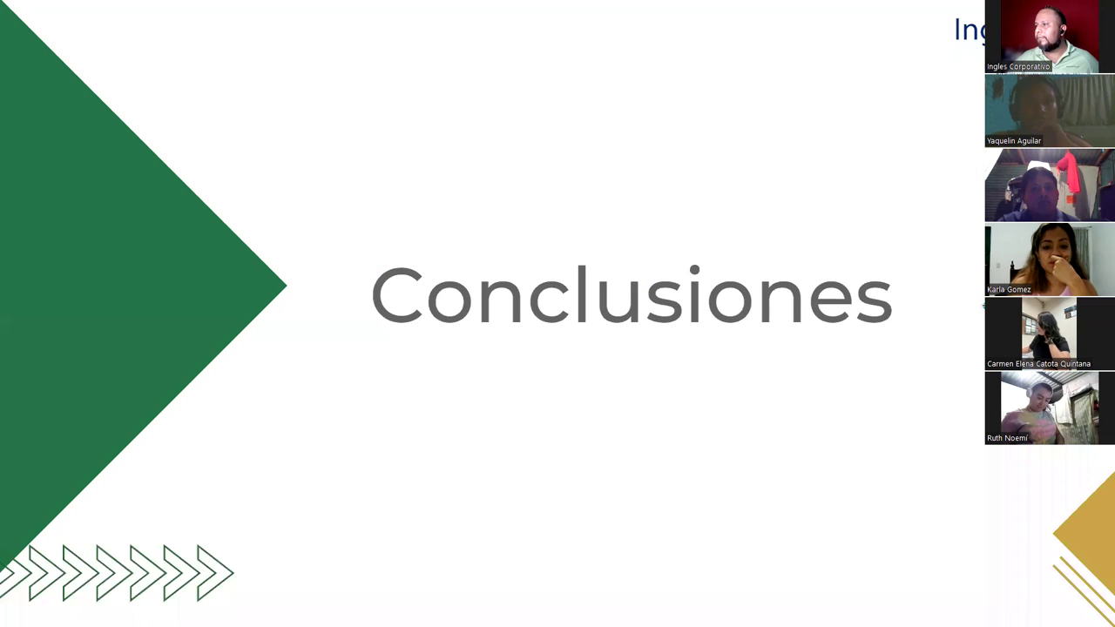
key("Right")
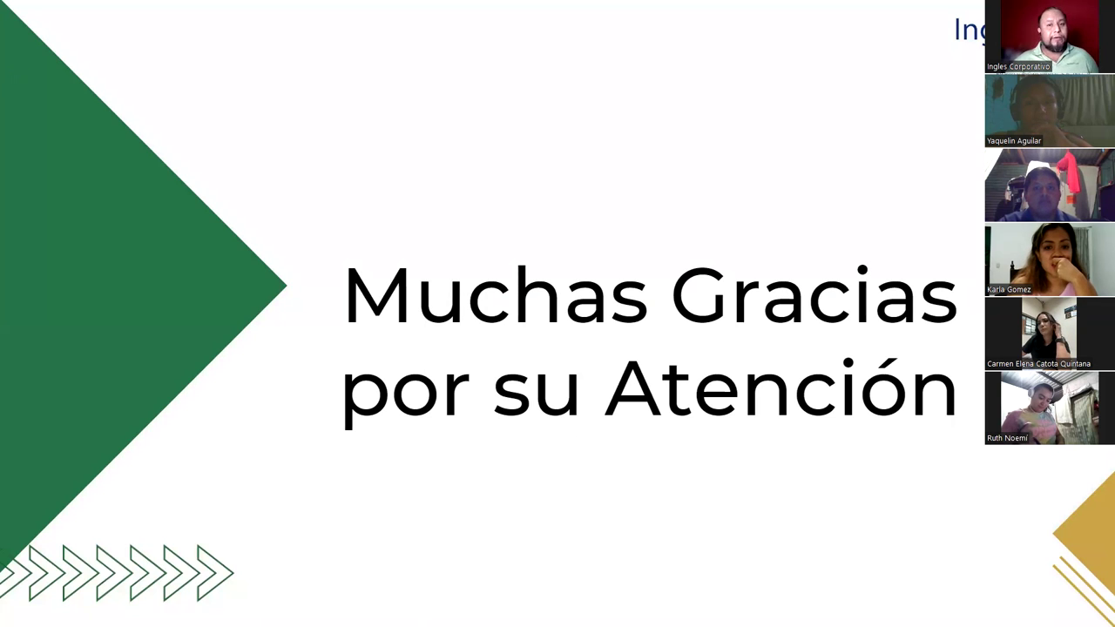
key("alt+s")
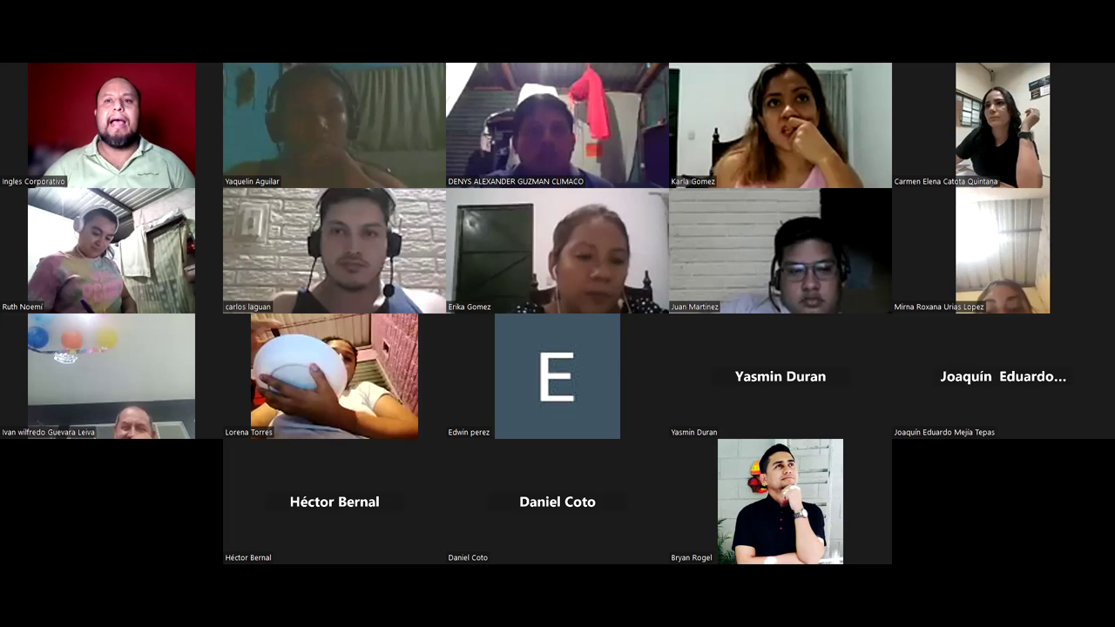